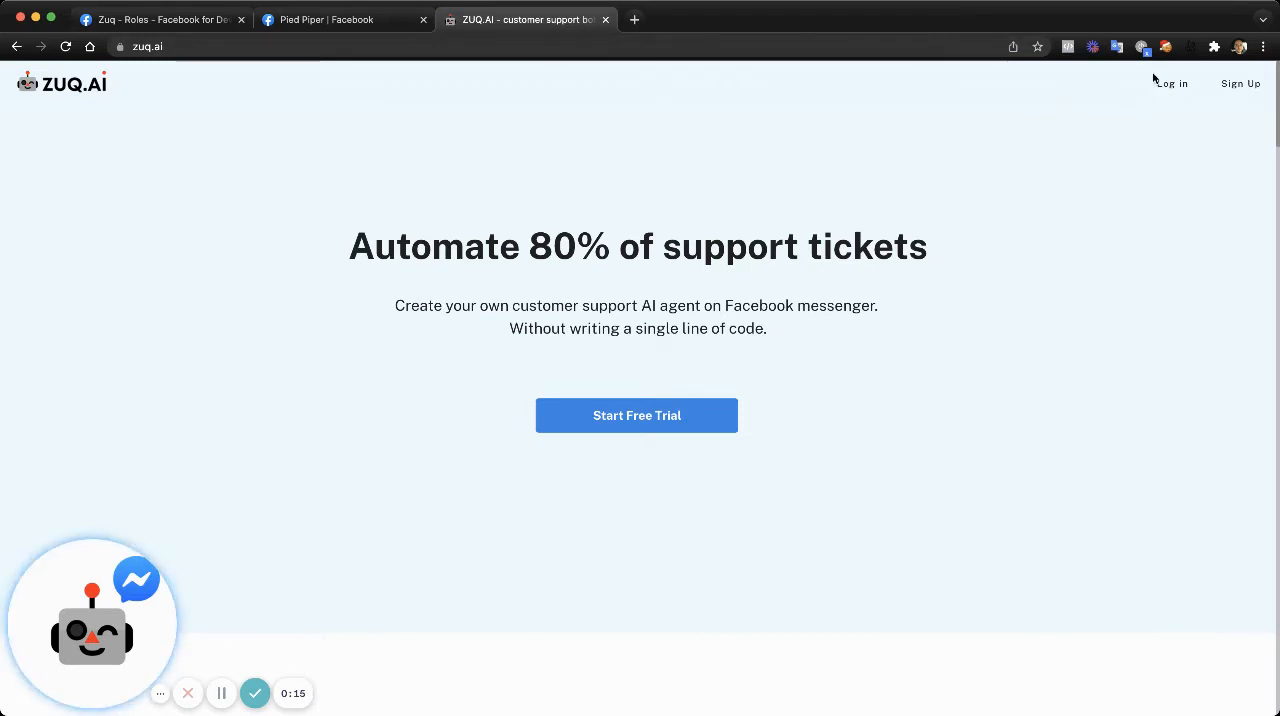
- Sign up for ZUQ.AI with Facebook and continue with the logged-in Facebook account
left_click(1243, 88)
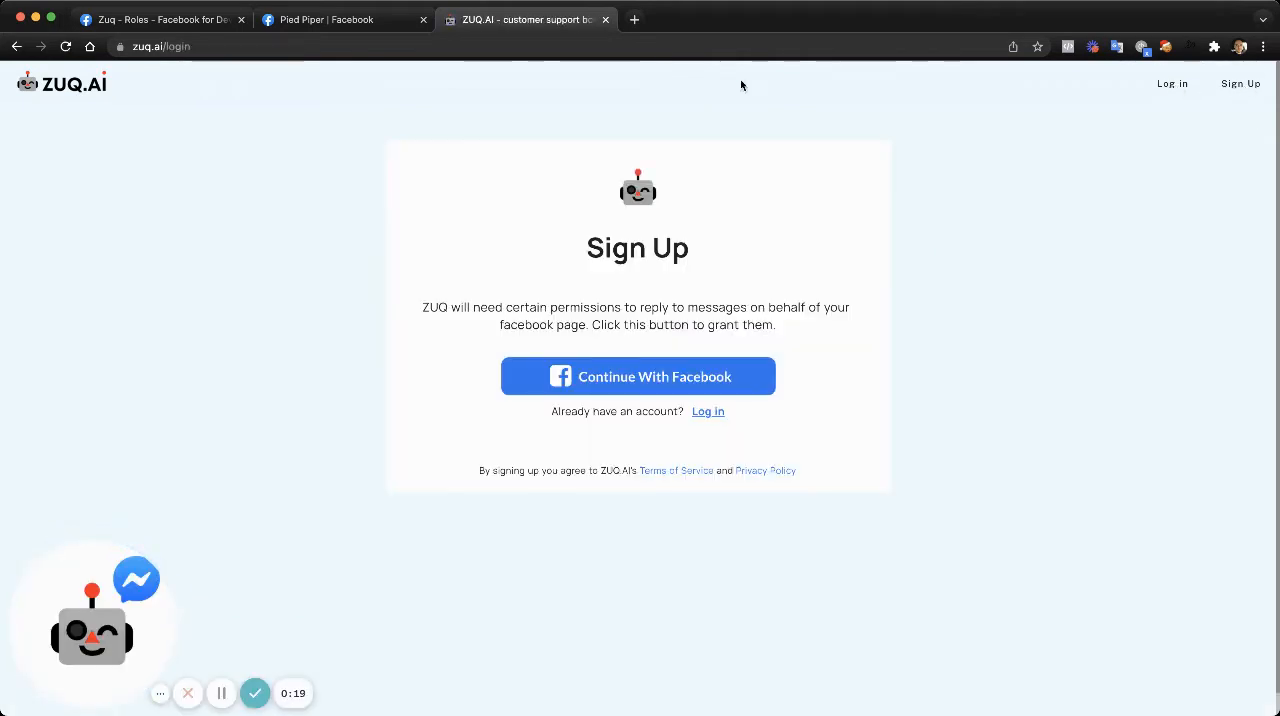
left_click(649, 375)
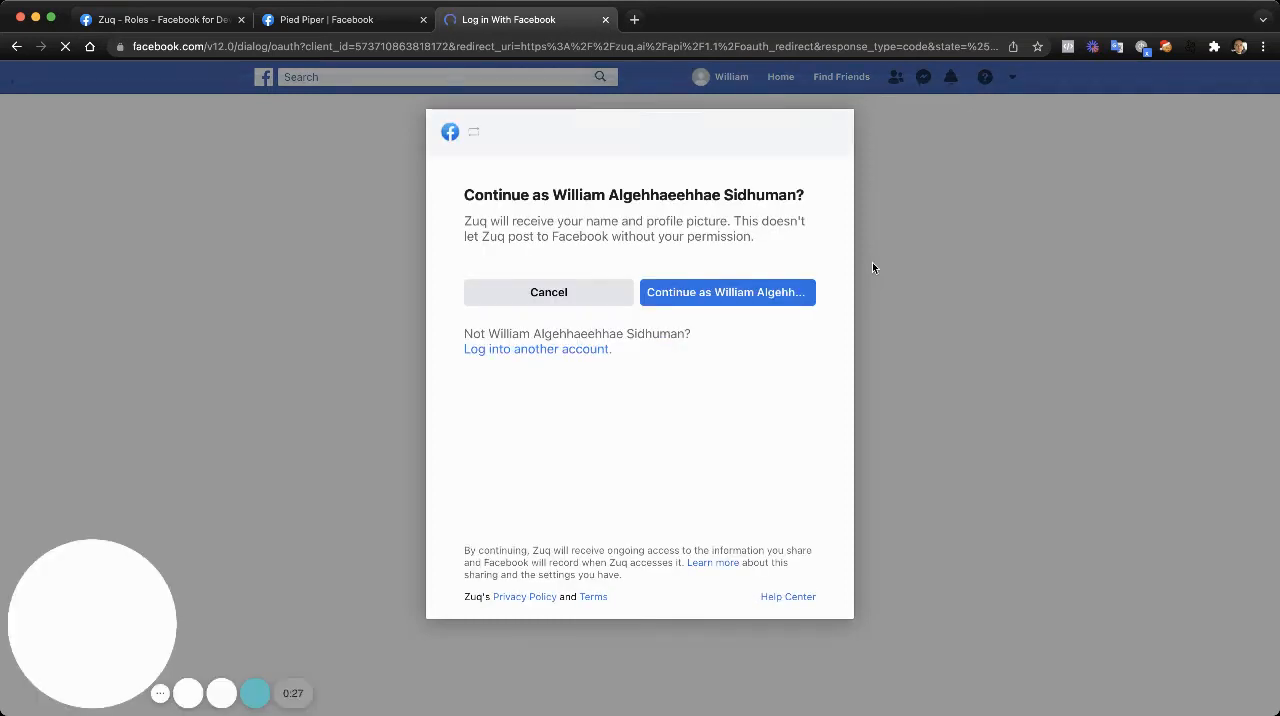
left_click(729, 295)
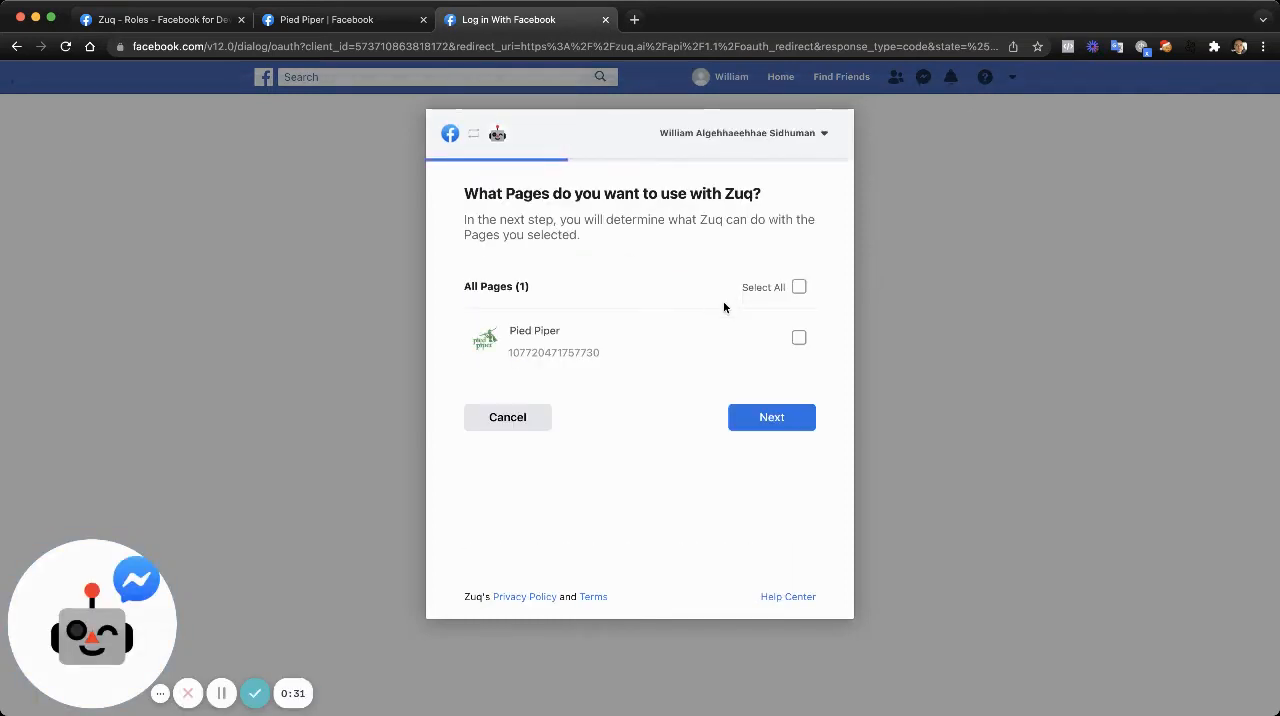
- Select the Pied Piper page for Zuq, accept all requested permissions and finish the Facebook linking
left_click(800, 339)
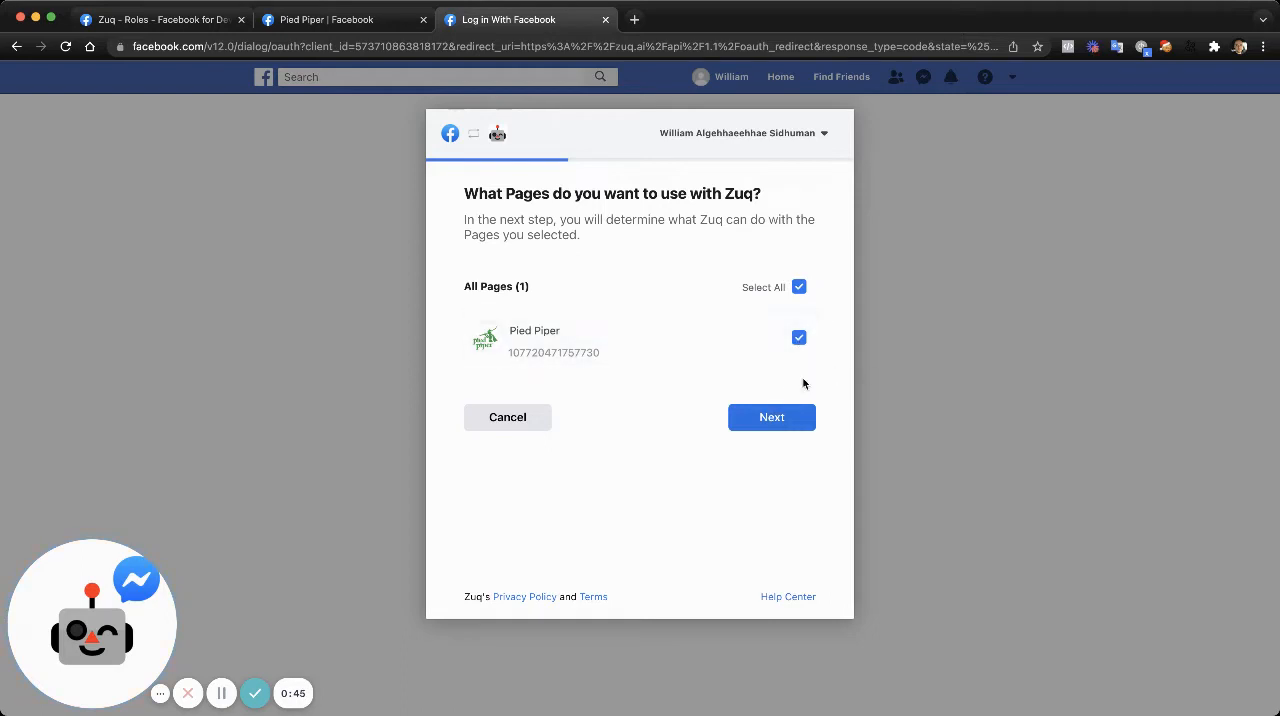
left_click(789, 429)
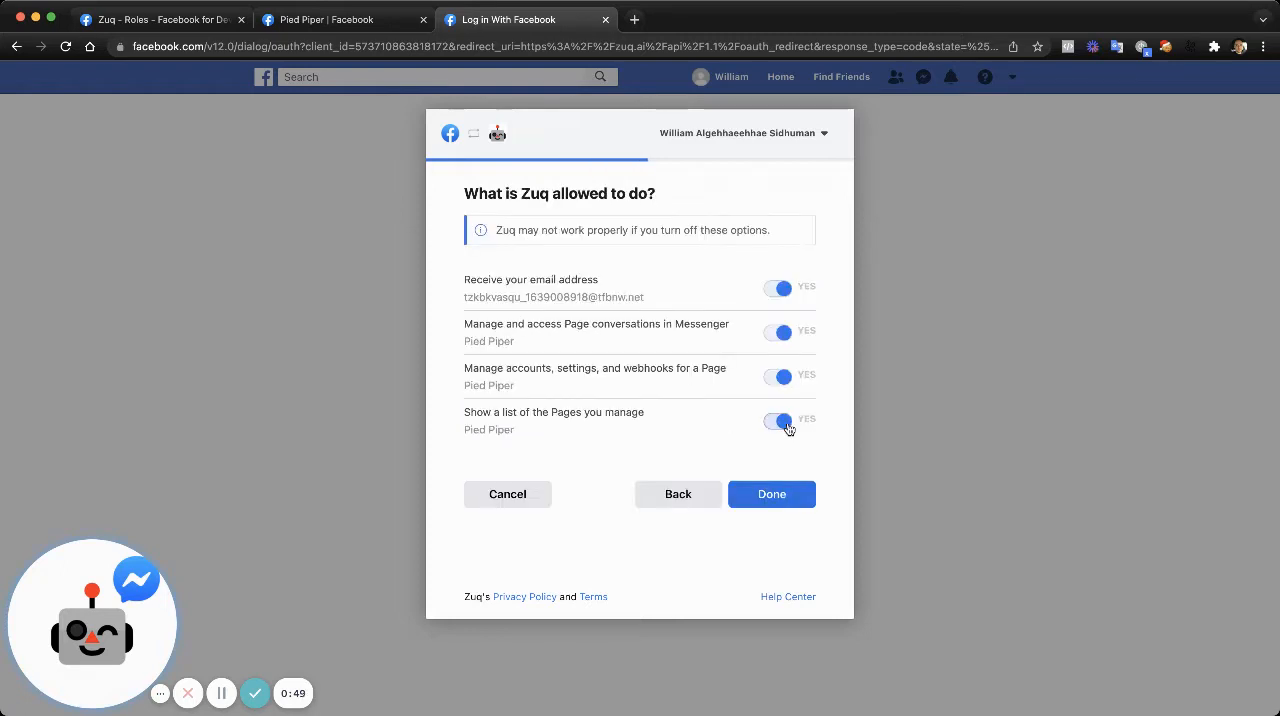
left_click(772, 494)
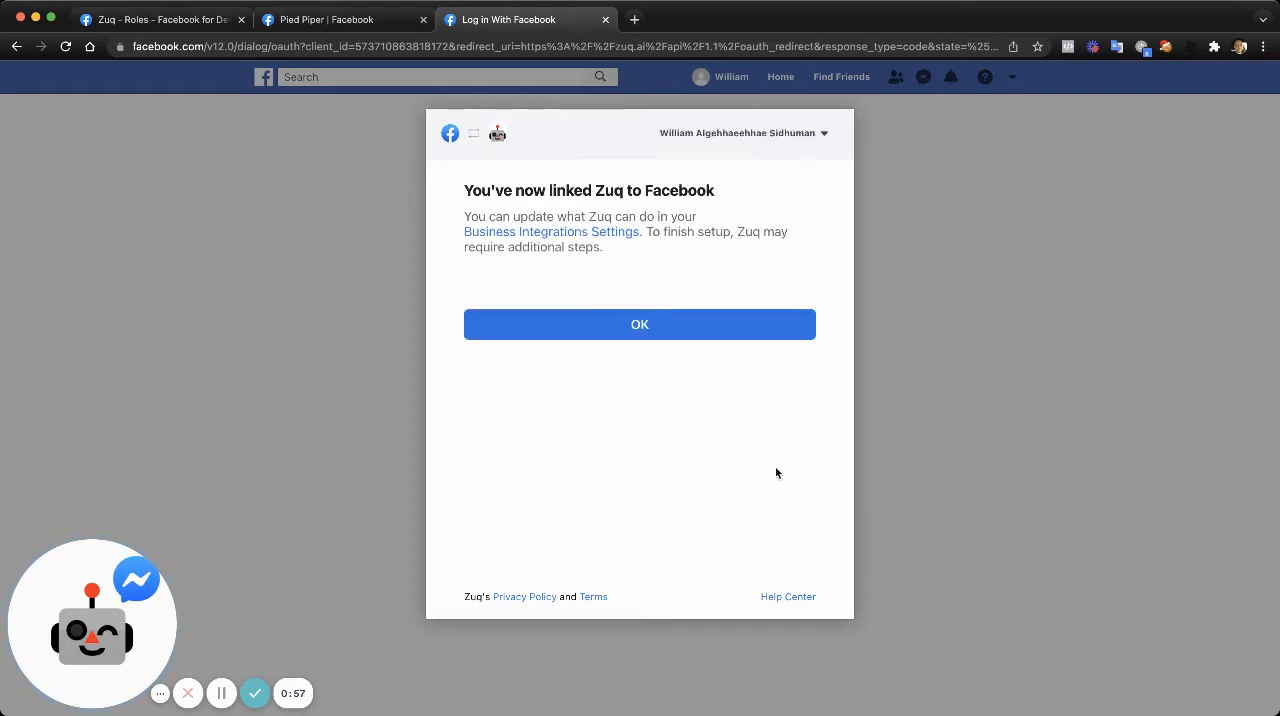
left_click(704, 335)
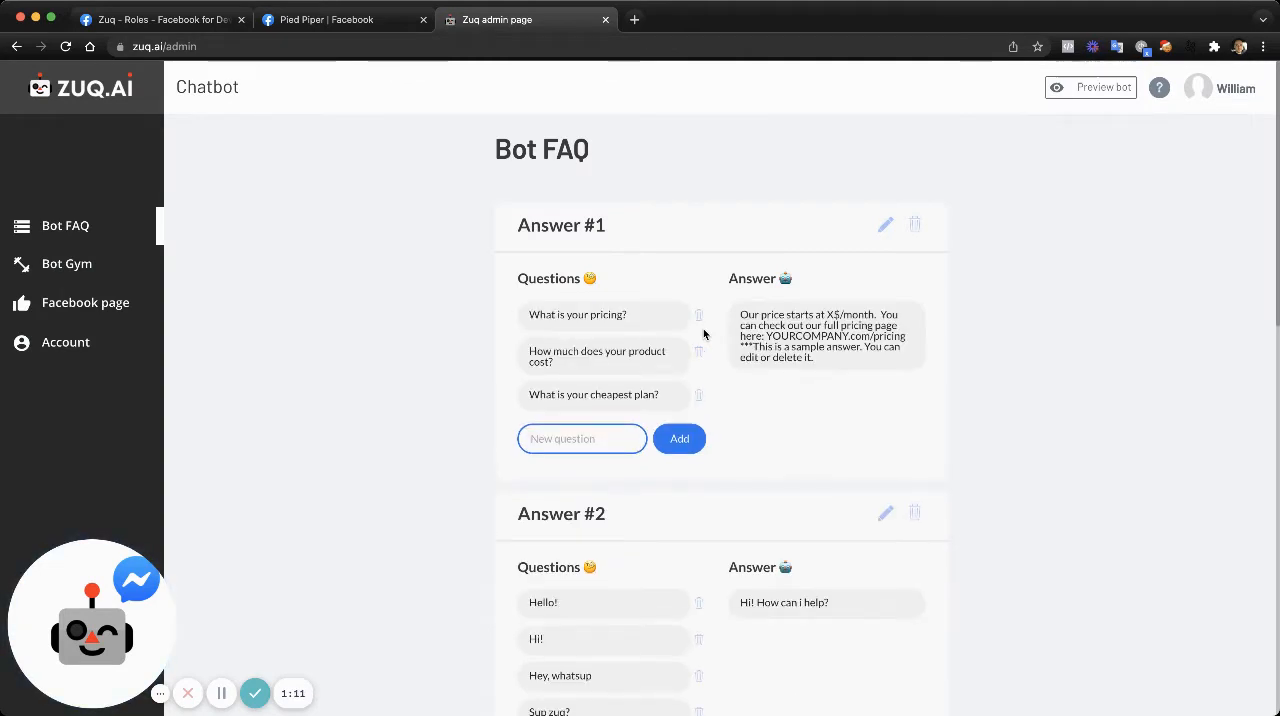
- Examine the sample questions and answers in the Bot FAQ, from Answer #1 through Answer #3
scroll(704, 334, "down", 15)
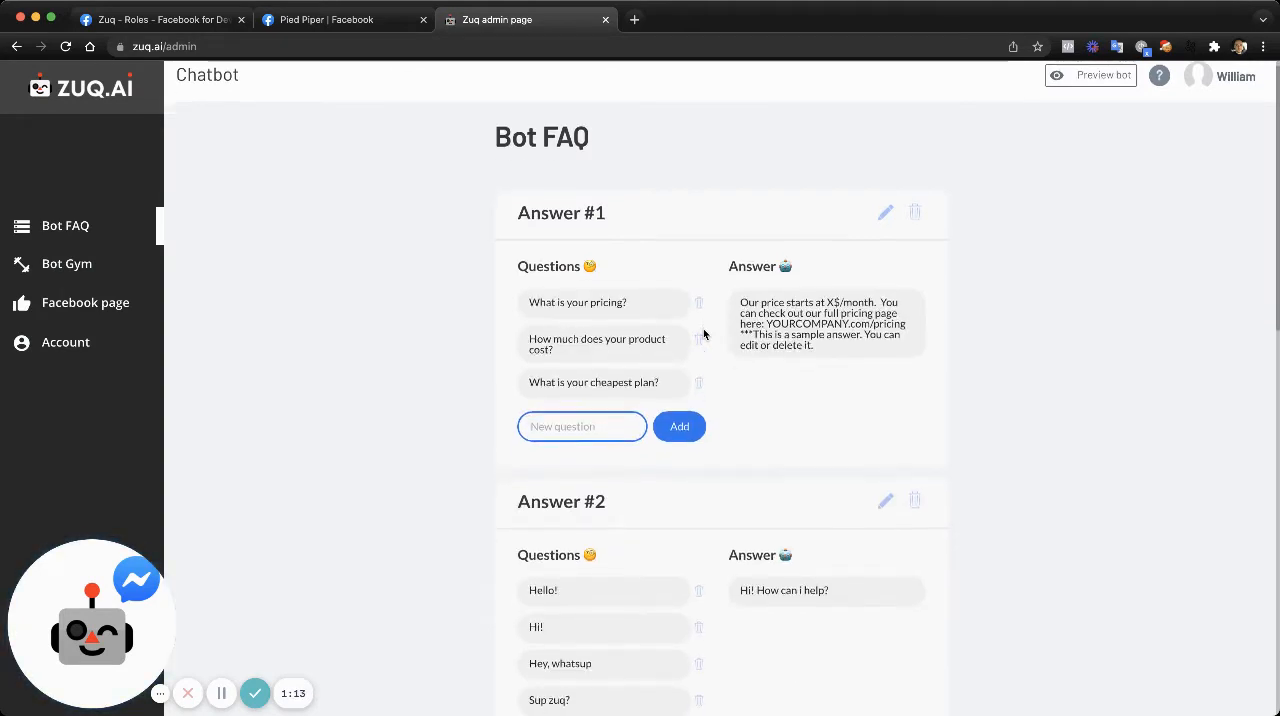
scroll(704, 334, "up", 15)
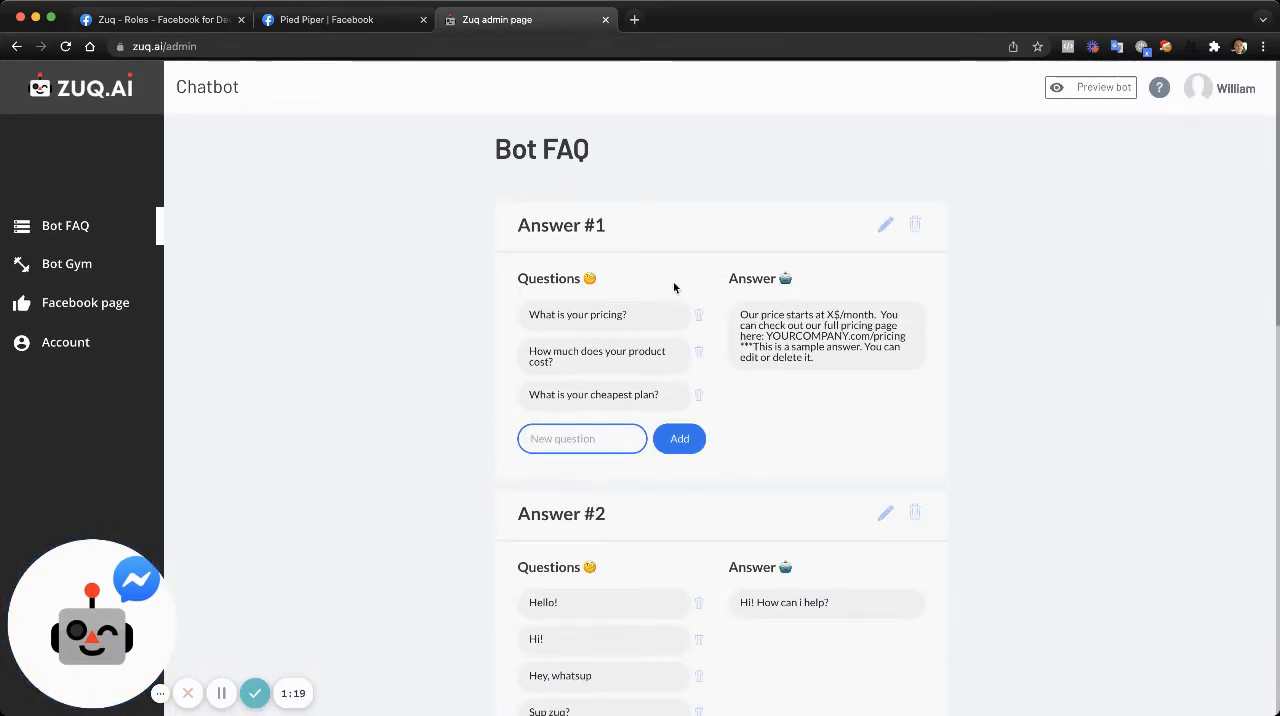
scroll(733, 362, "down", 3)
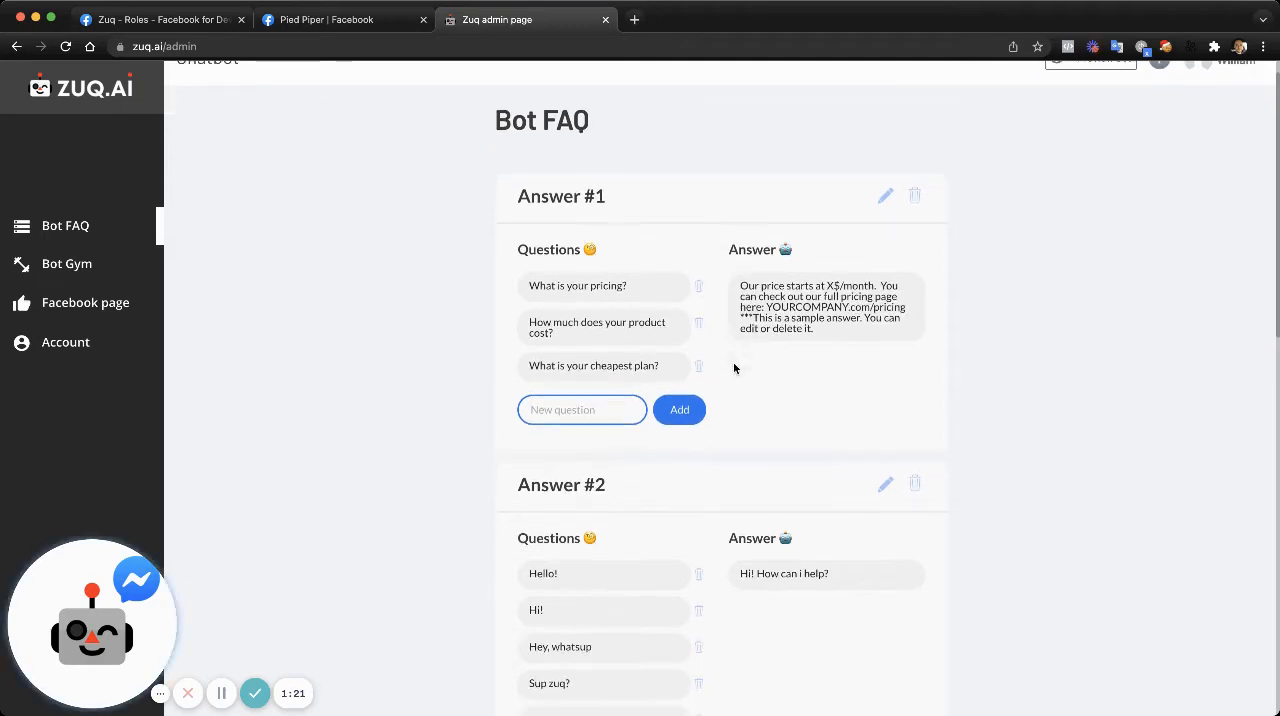
scroll(722, 518, "down", 2)
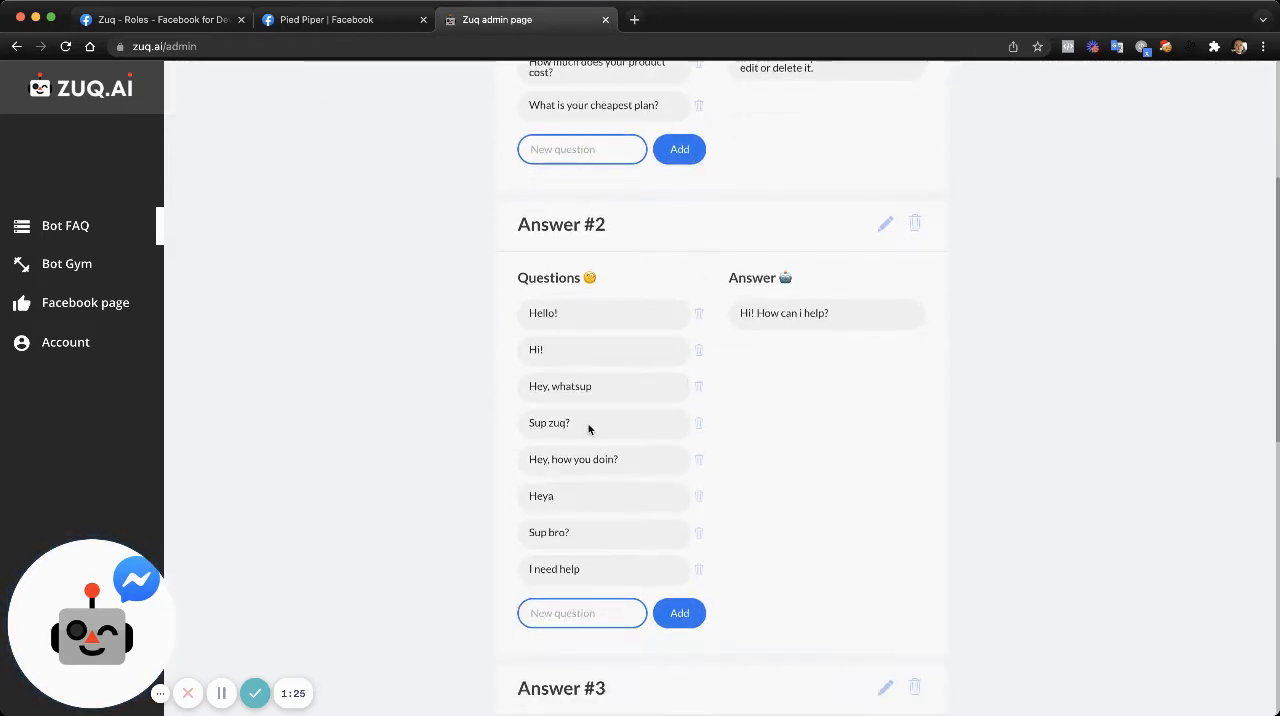
scroll(589, 429, "down", 6)
scroll(714, 589, "down", 2)
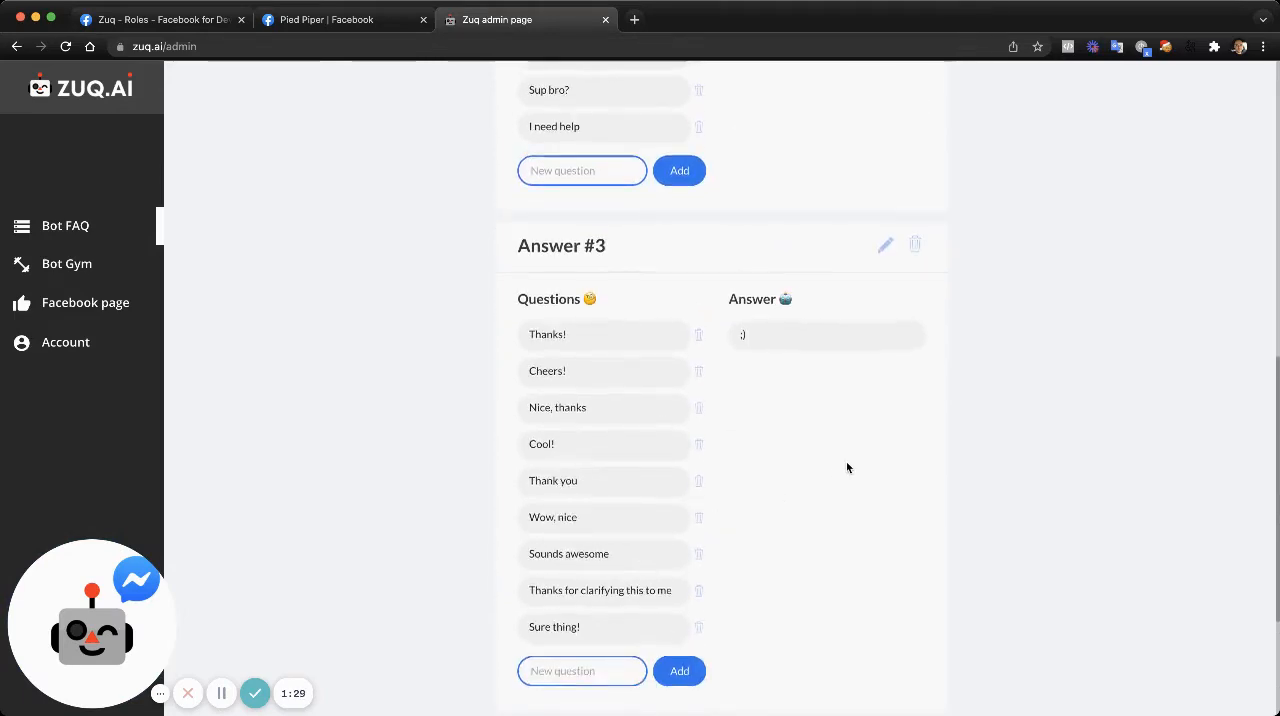
scroll(846, 467, "up", 10)
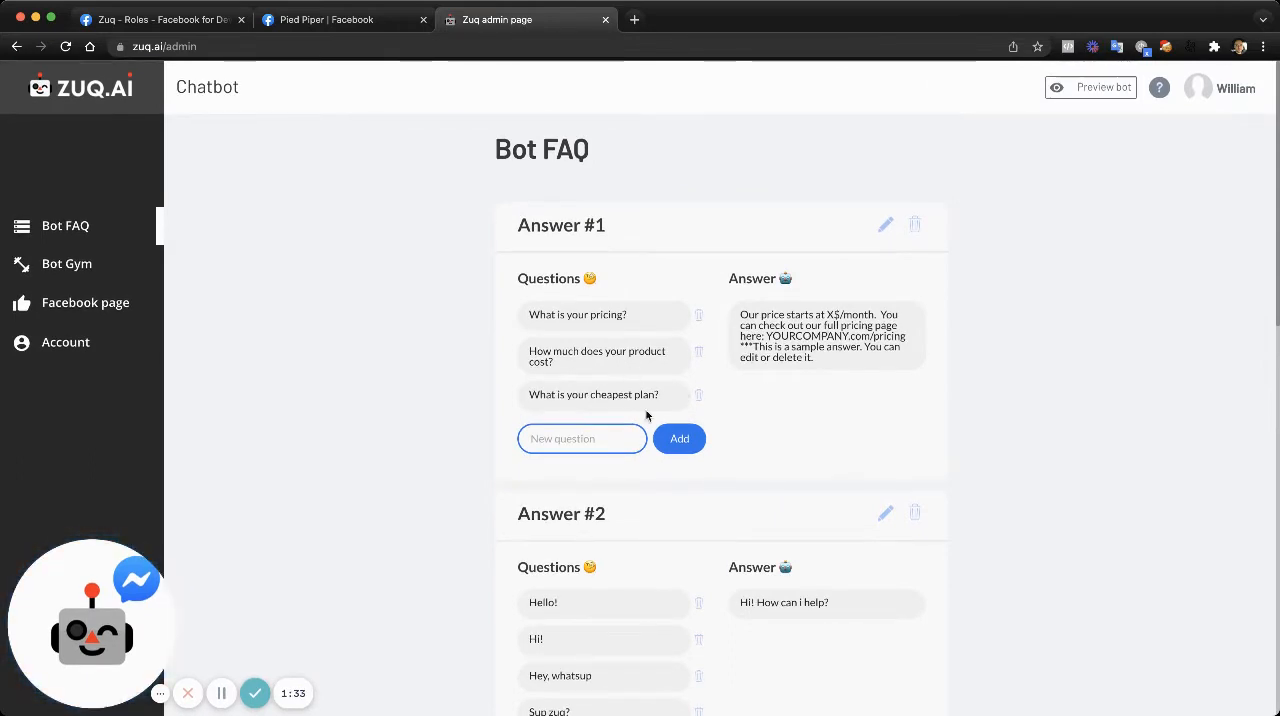
scroll(646, 415, "down", 1)
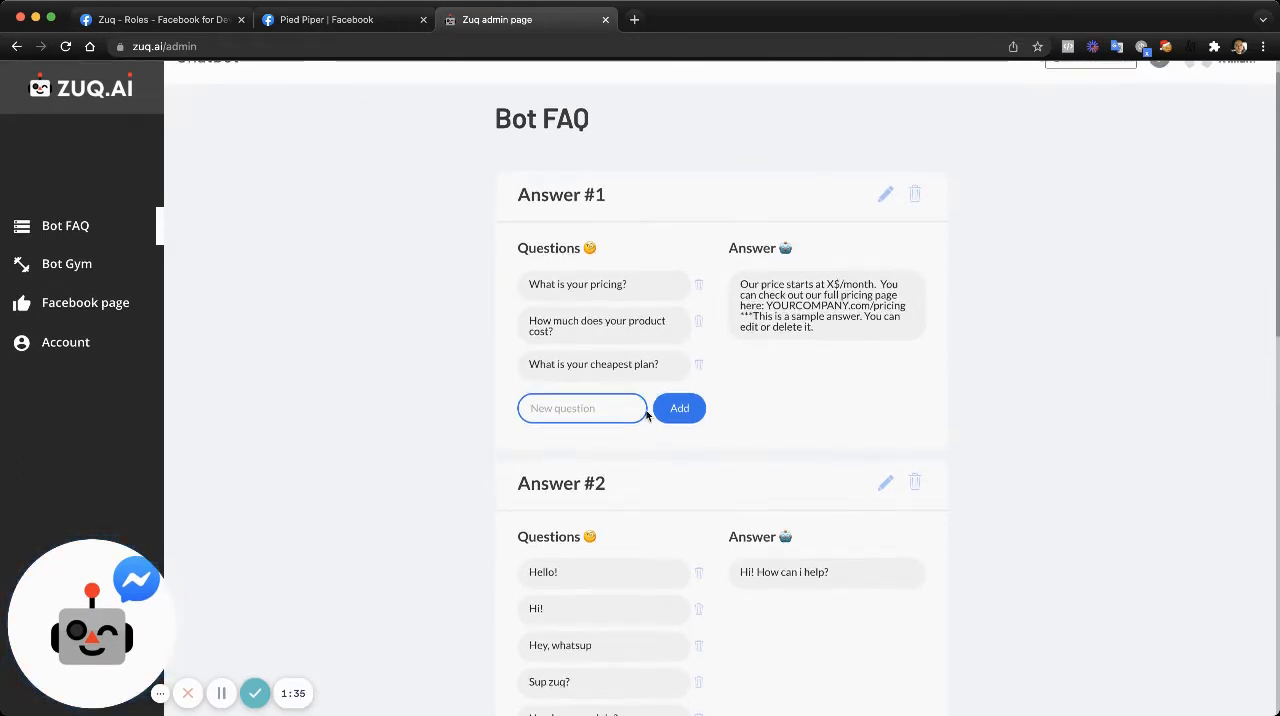
scroll(646, 415, "down", 5)
scroll(646, 415, "down", 5)
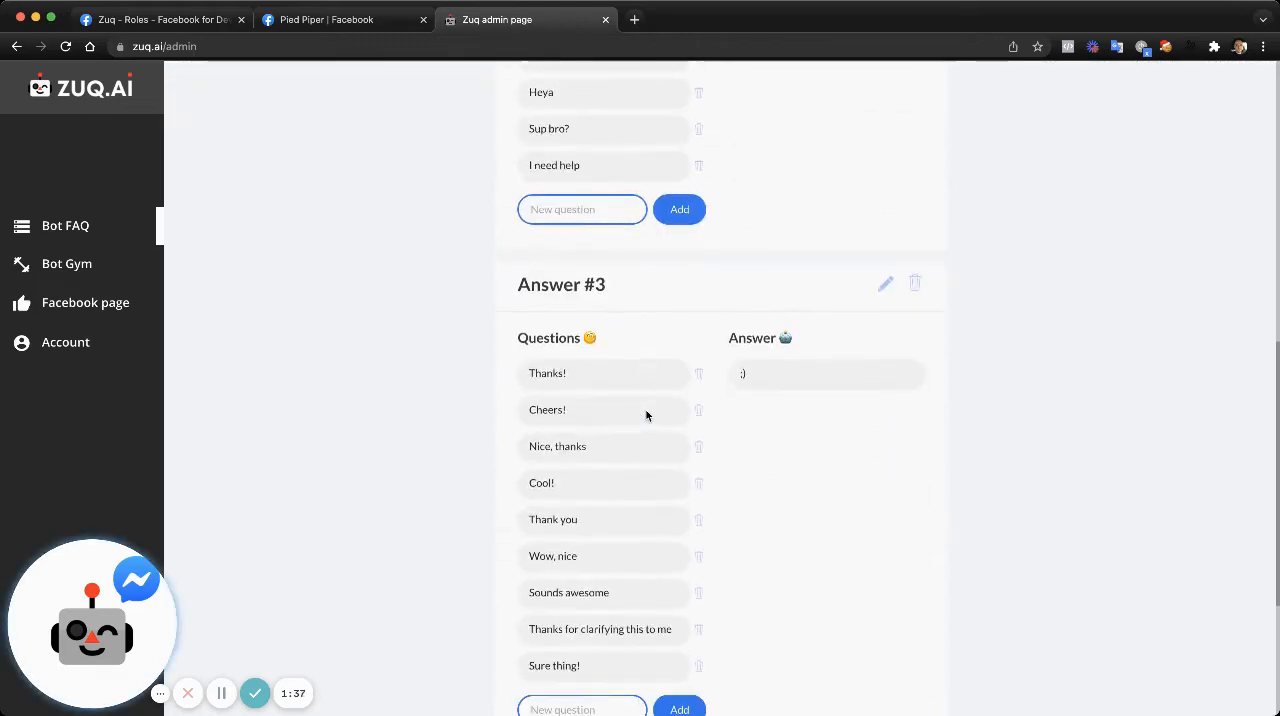
scroll(646, 415, "up", 15)
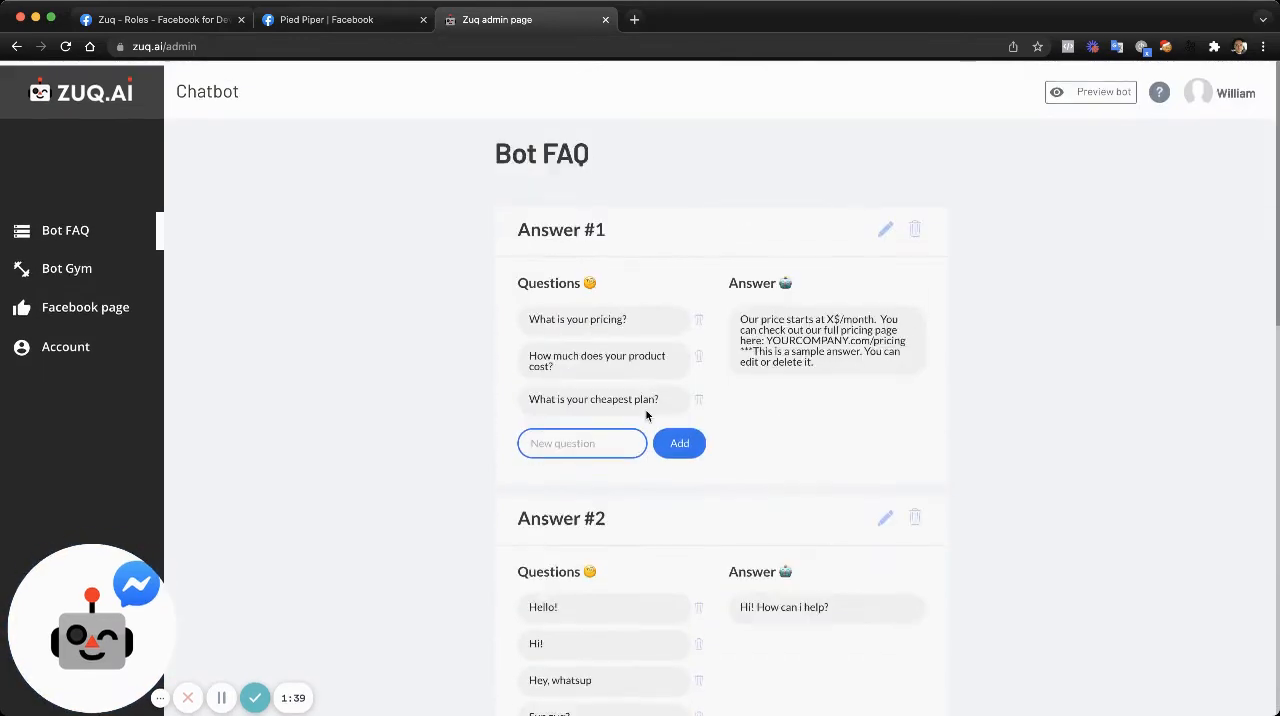
scroll(729, 373, "down", 3)
scroll(729, 373, "down", 4)
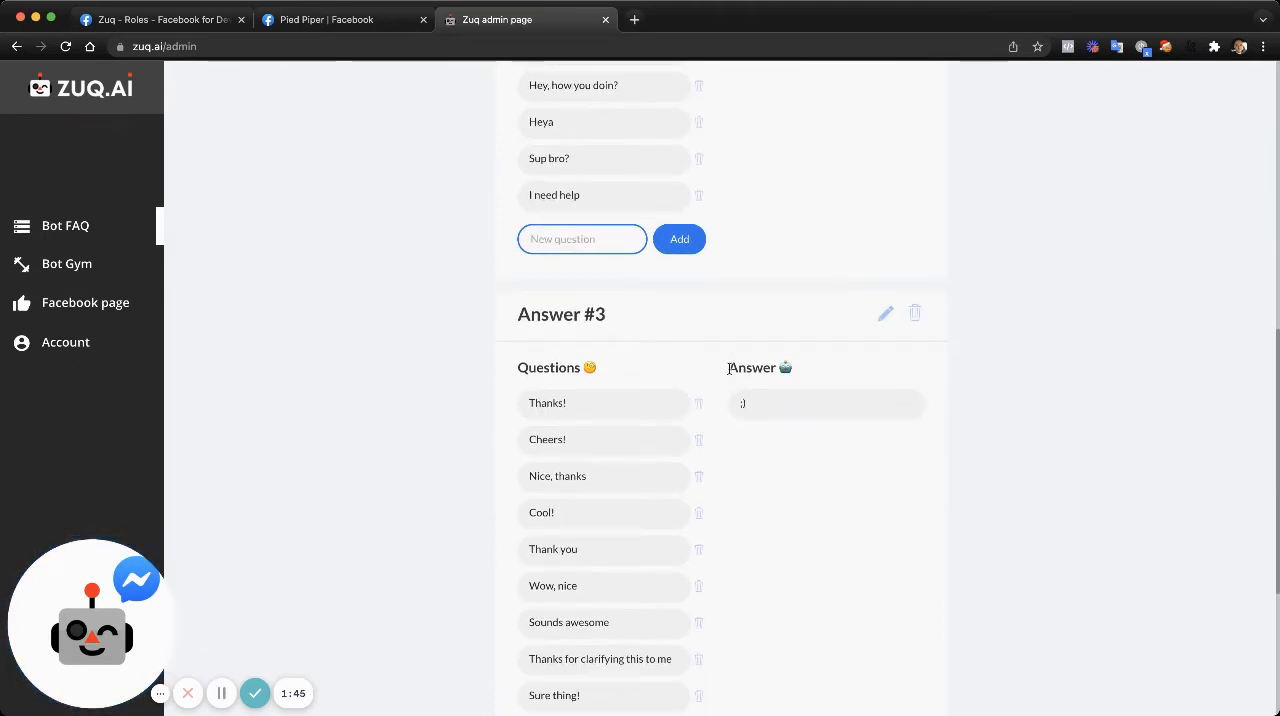
- Add an FAQ answer for "What type of payments do you accept?" reading "You can pay with a credit card or PayPal"
scroll(729, 368, "down", 3)
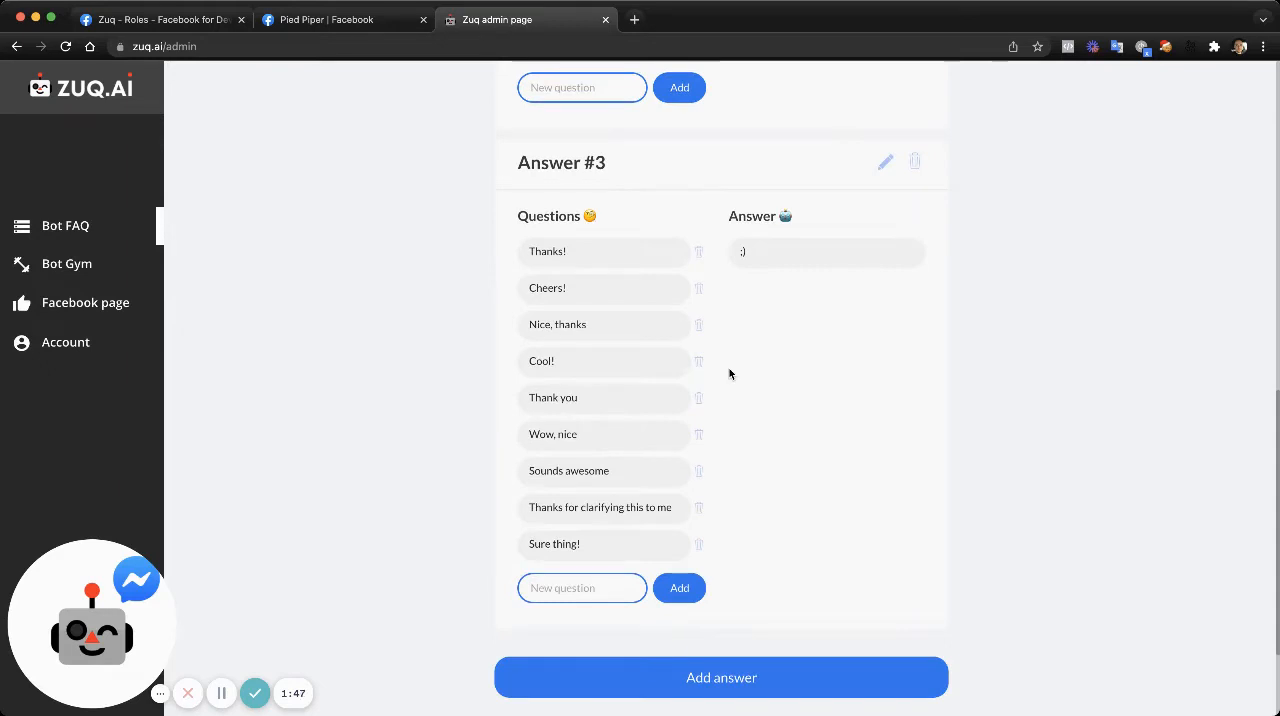
scroll(729, 369, "down", 2)
scroll(729, 369, "down", 1)
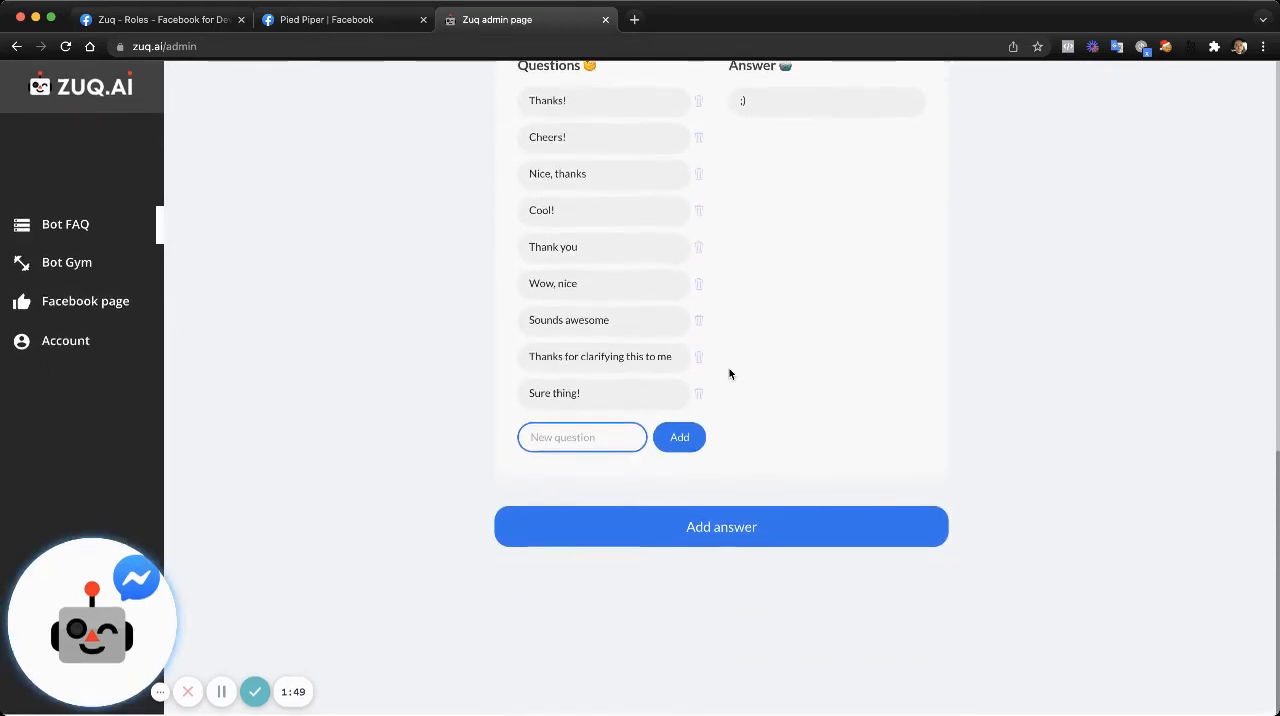
left_click(694, 539)
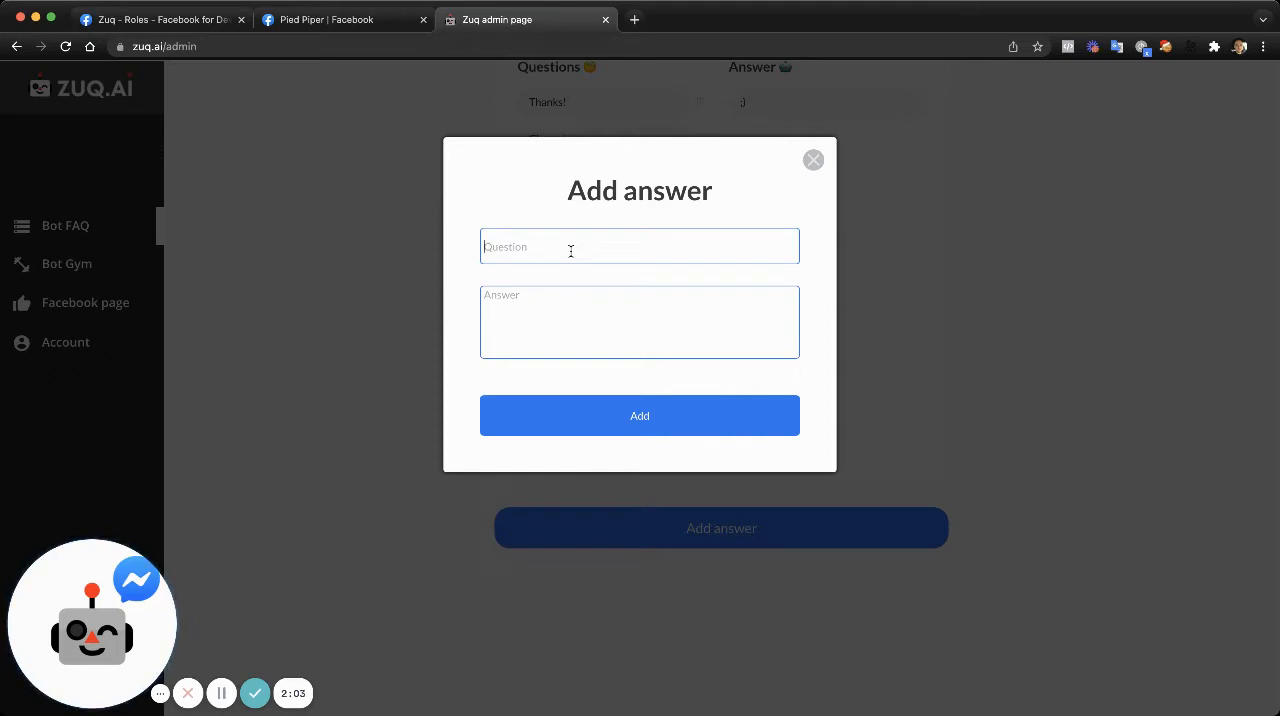
type("What")
type("type of payments do you")
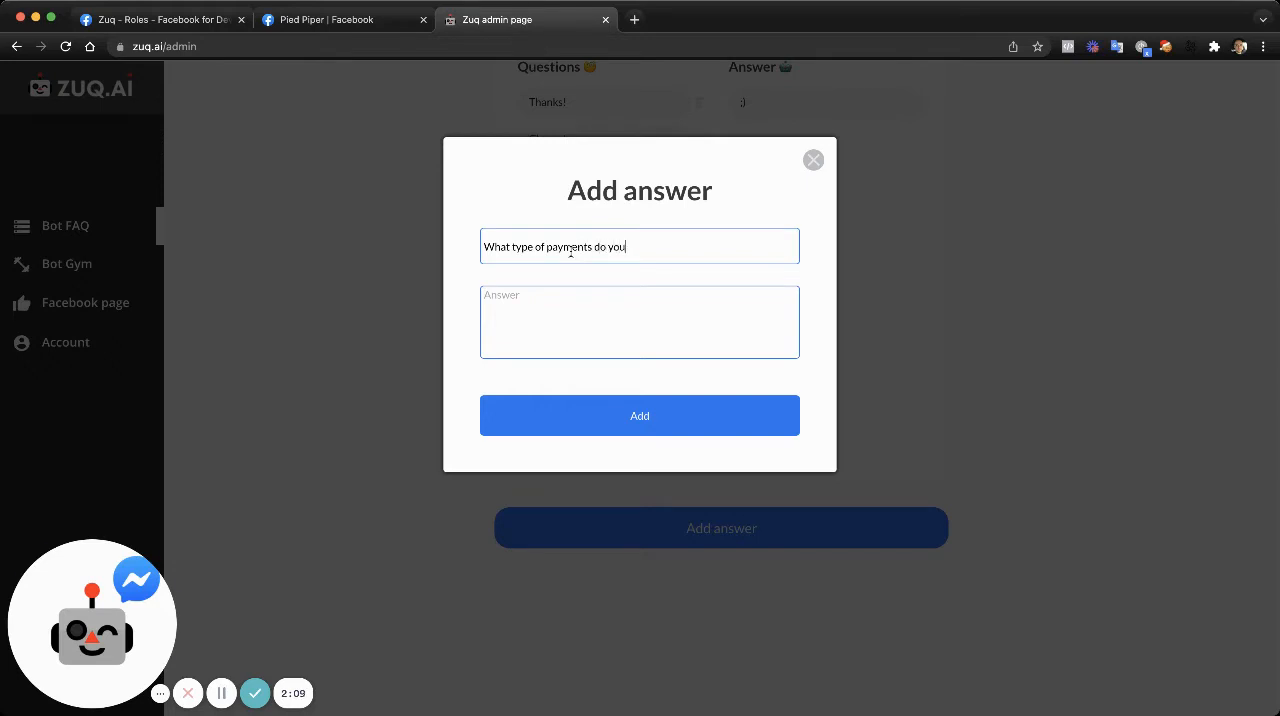
type(" a")
type("You can ")
type("pay with a credit")
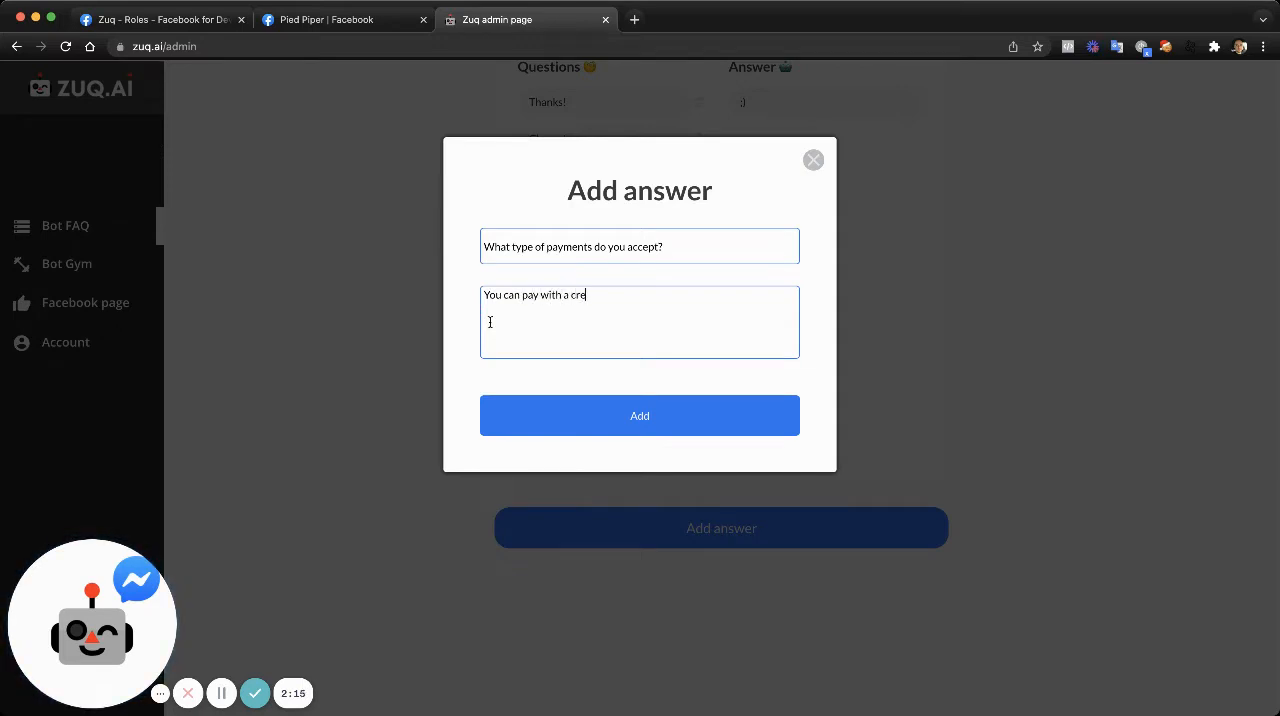
type(" card or PayPal")
left_click(599, 424)
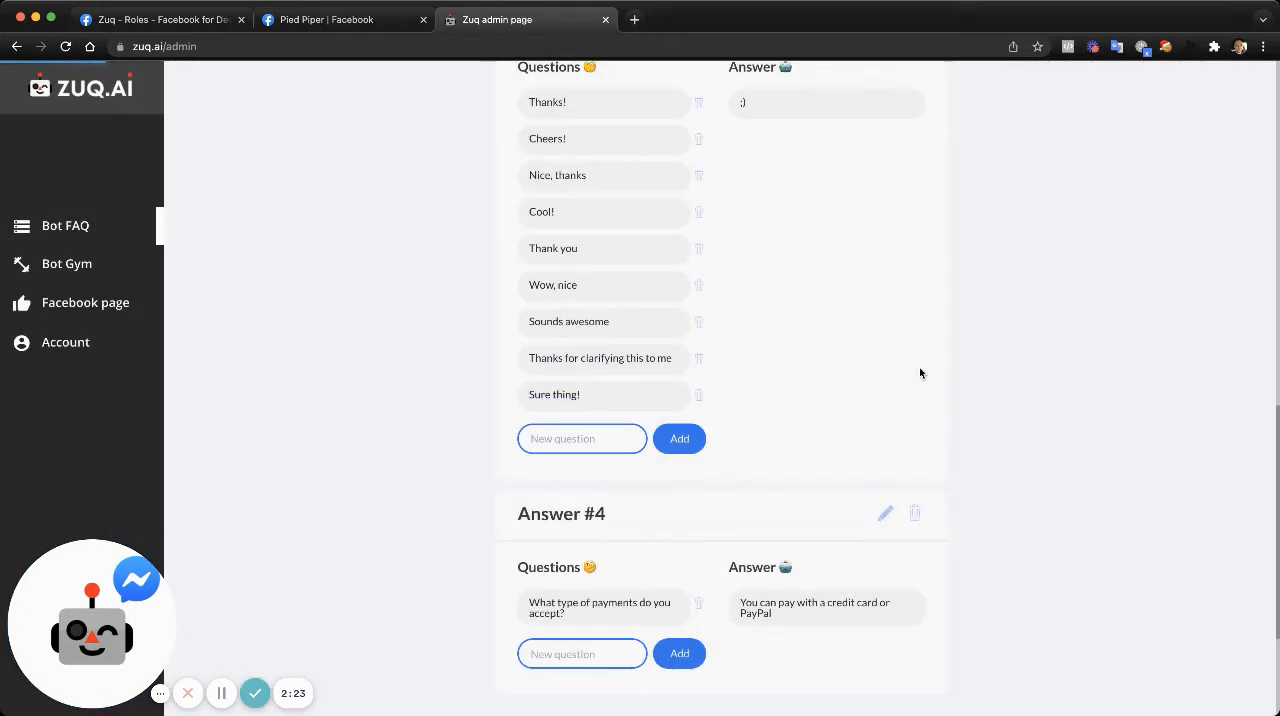
- Add the alternative question "How can i pay for your app?" to Answer #4
scroll(940, 473, "down", 2)
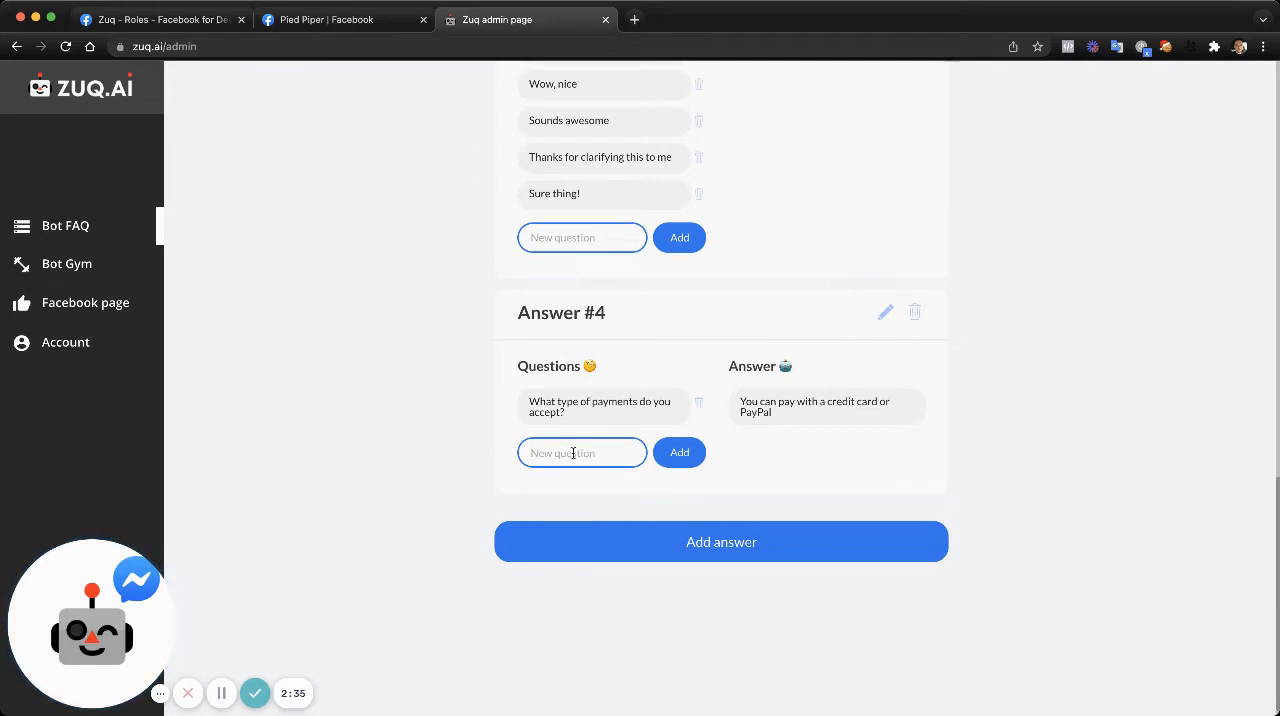
left_click(573, 453)
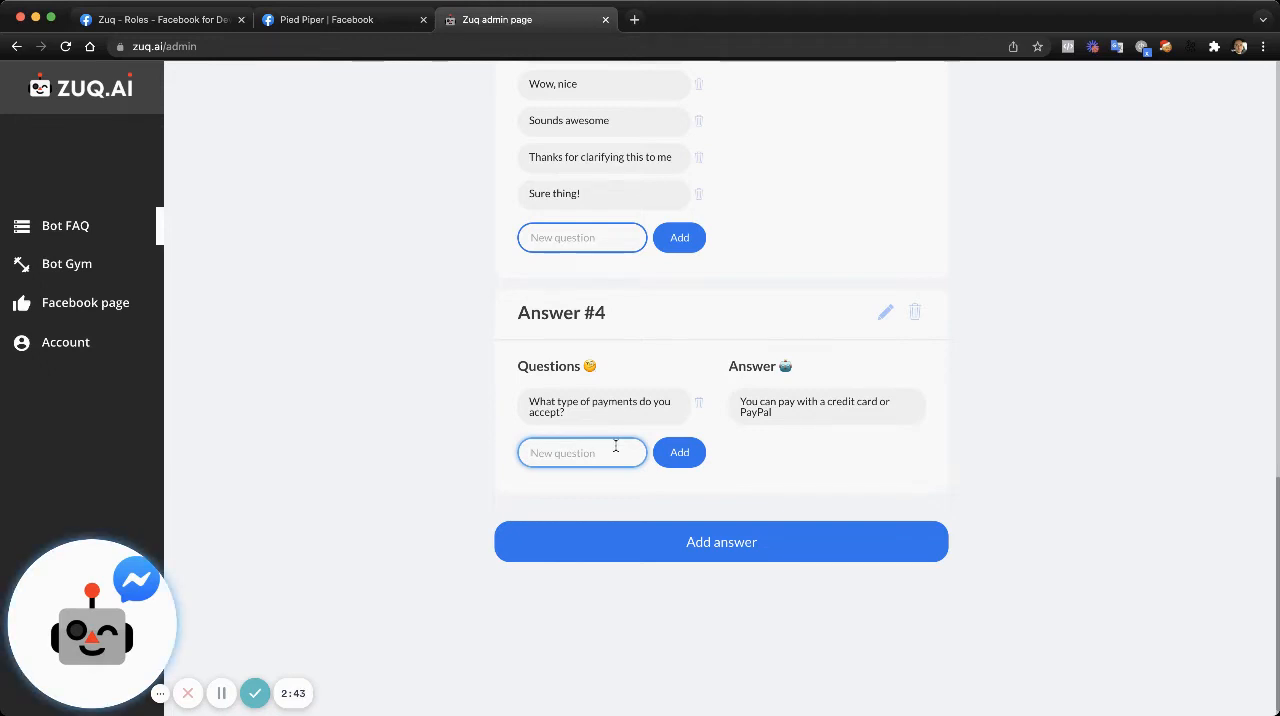
type("H")
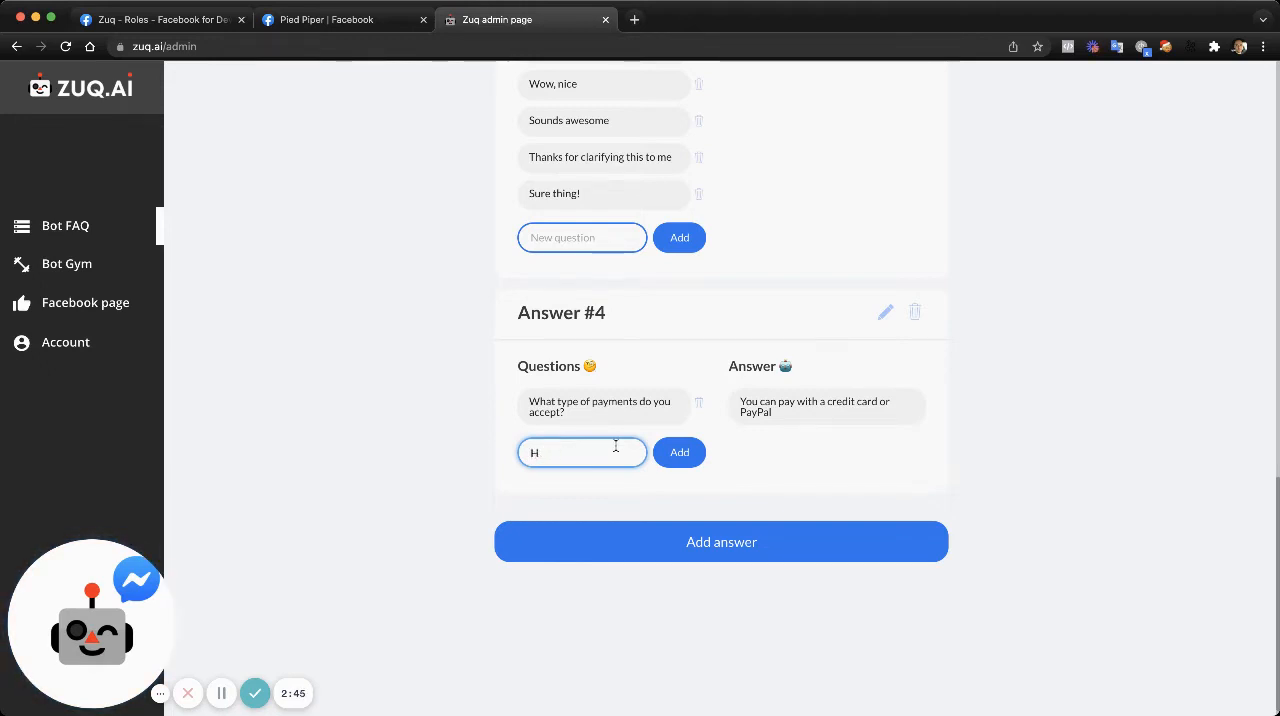
type("iwow can i pay fo")
type("r your app")
key("Return")
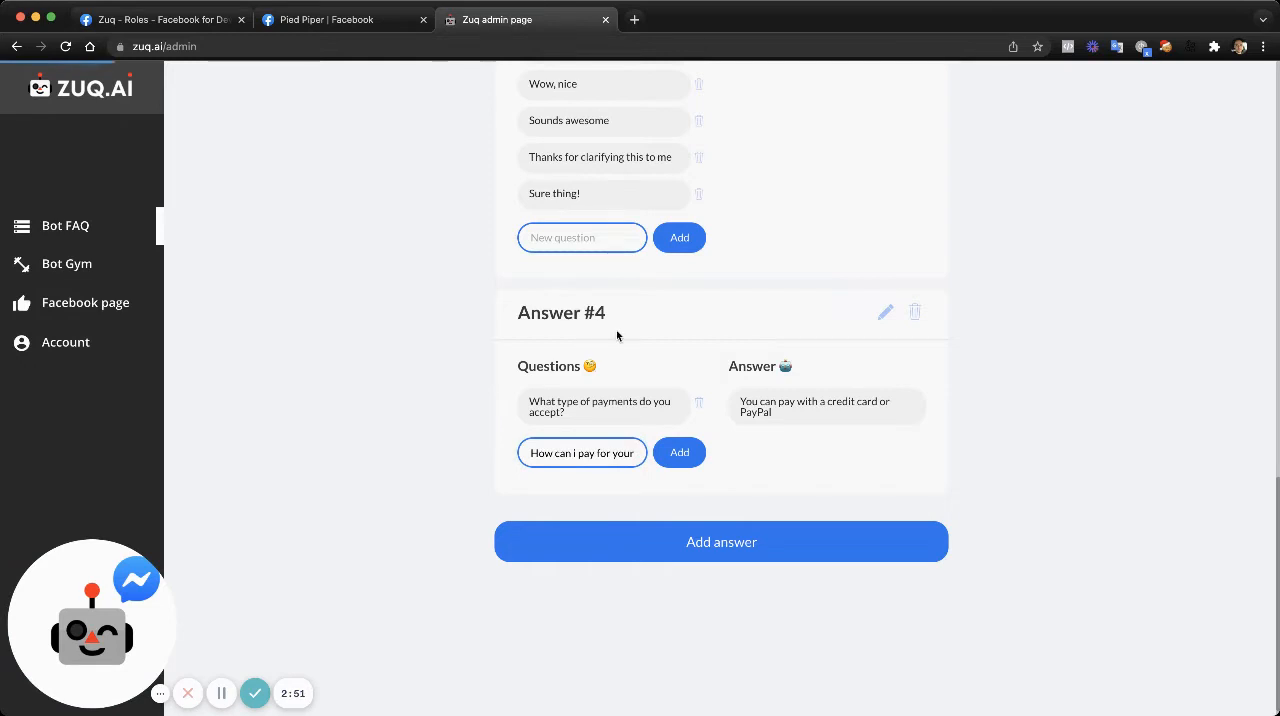
- Add the question "Do you accept credit cards?" to Answer #4
left_click(611, 490)
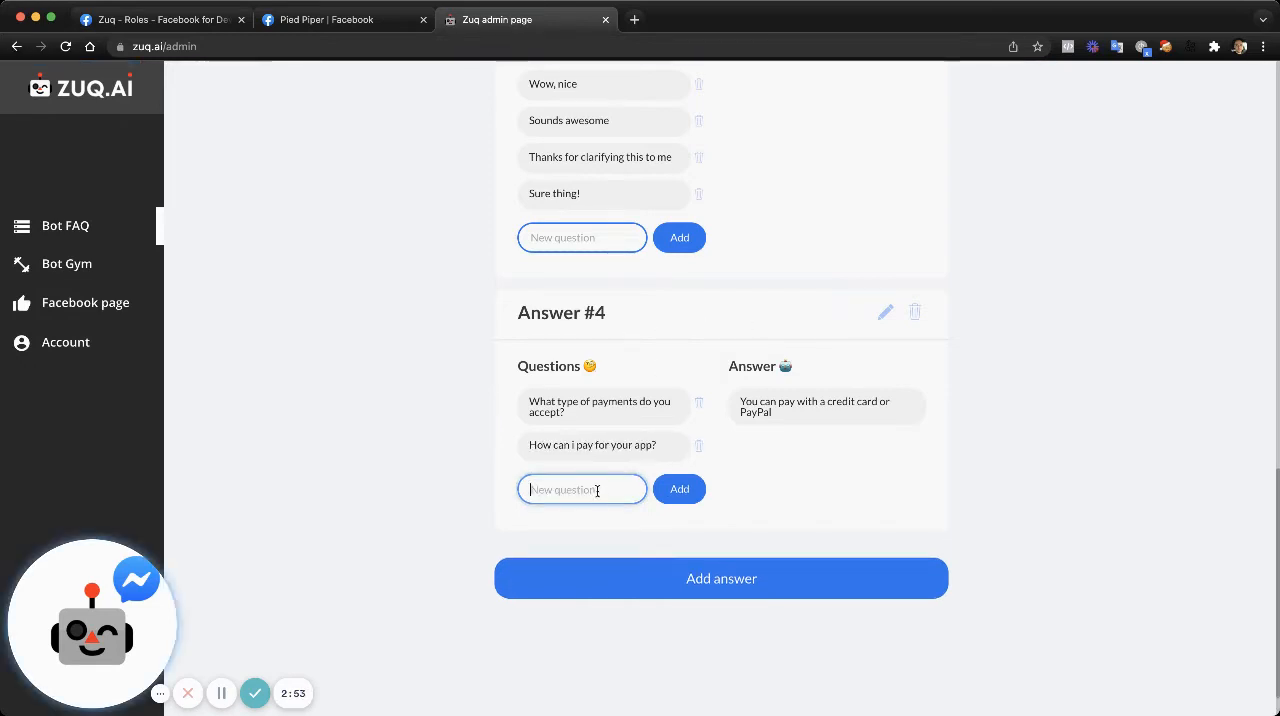
type("Do")
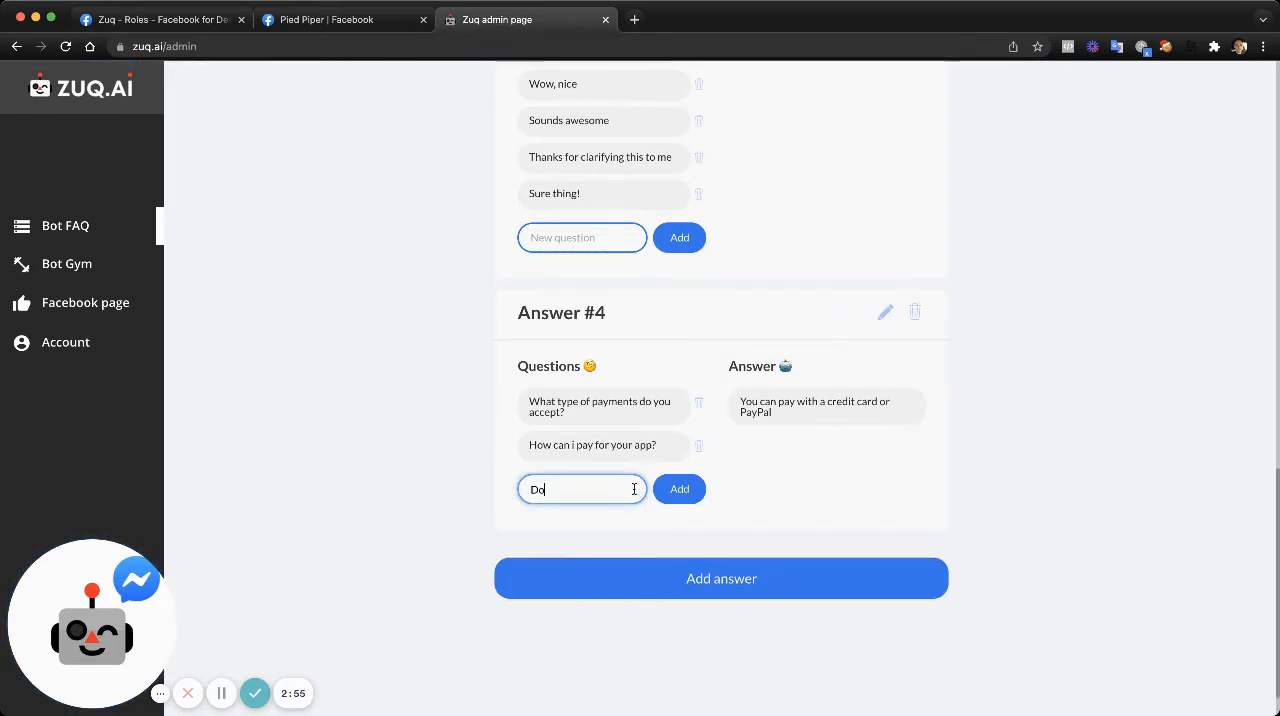
type(" you accept credit")
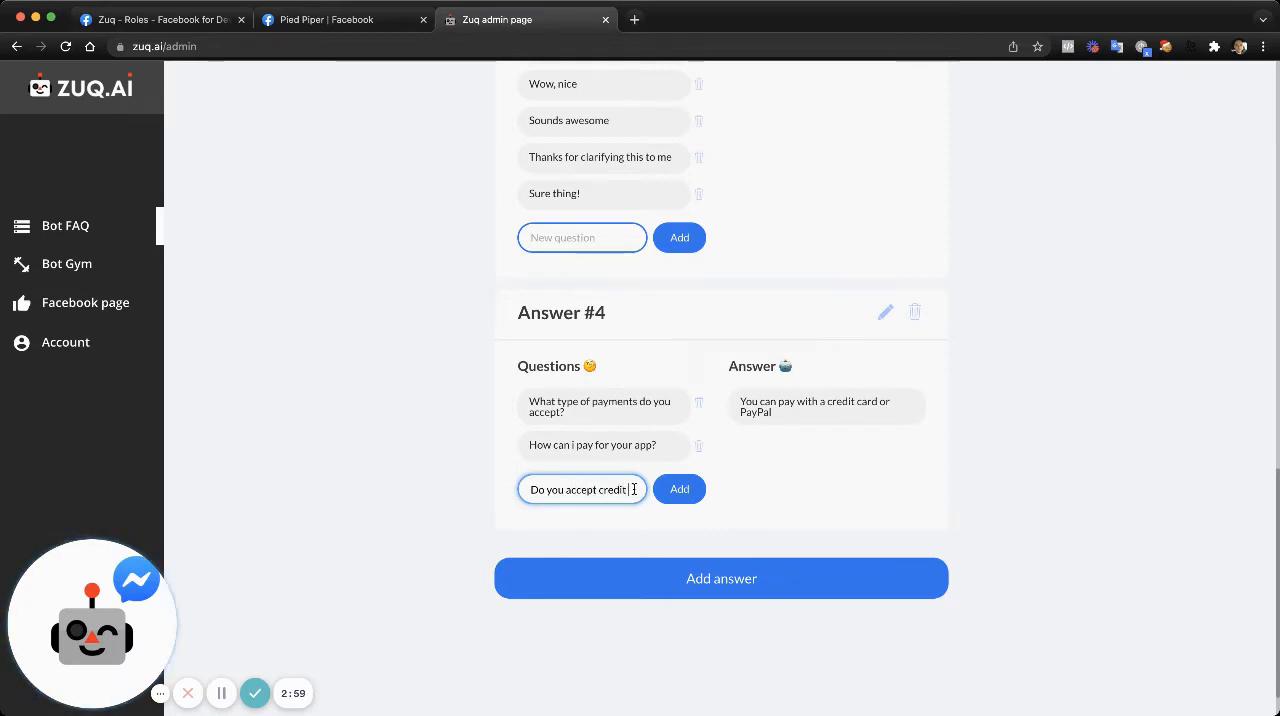
type(" cards?")
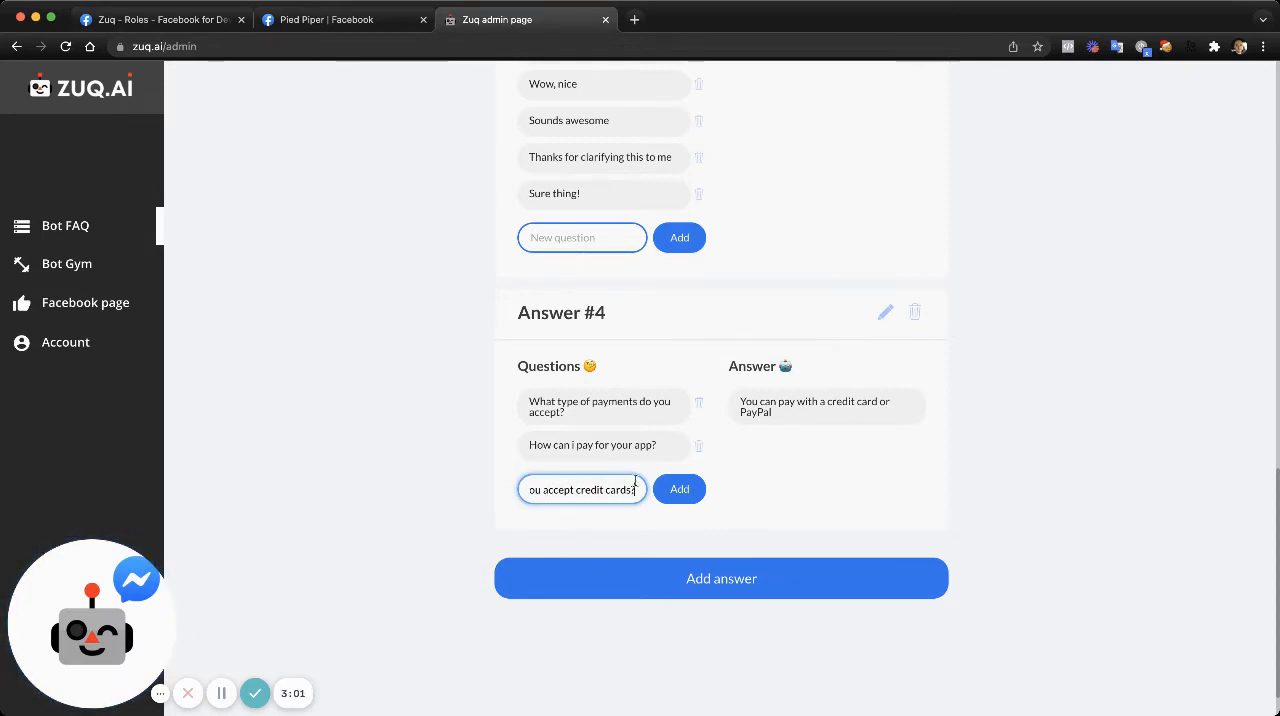
left_click(685, 497)
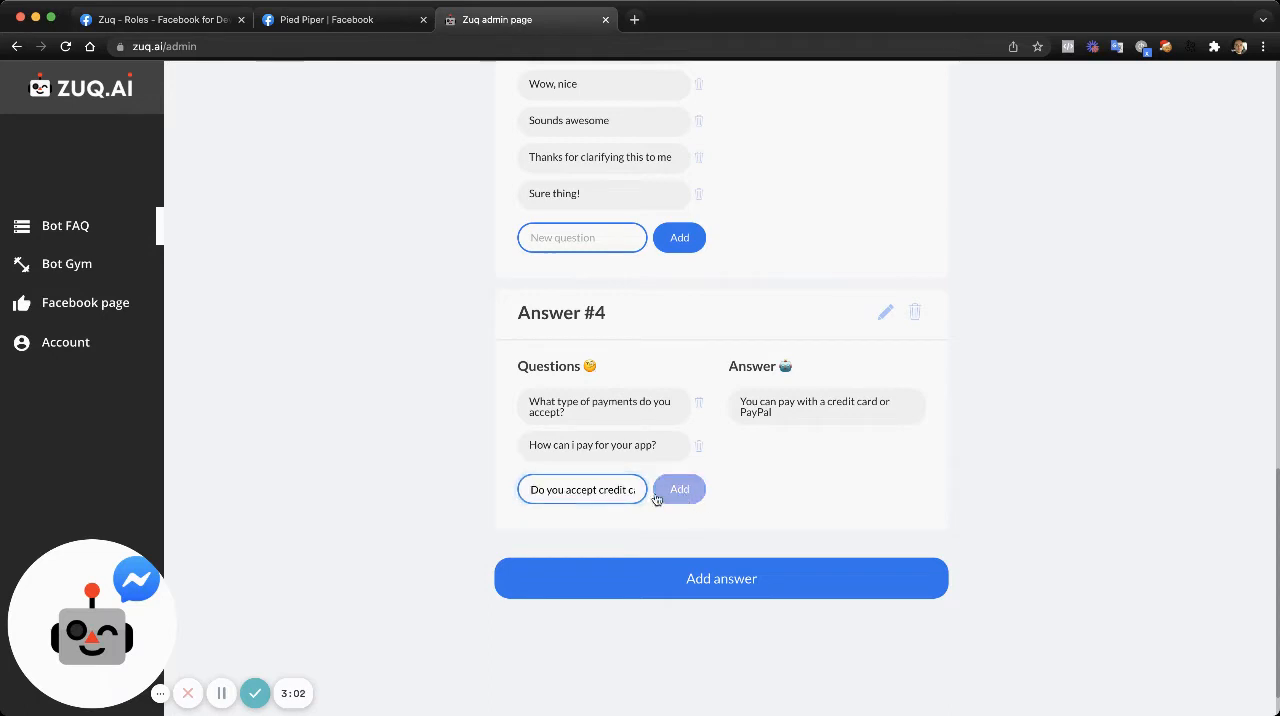
- Add the question "Do you accept paypal?" to Answer #4
left_click(586, 519)
type("Do")
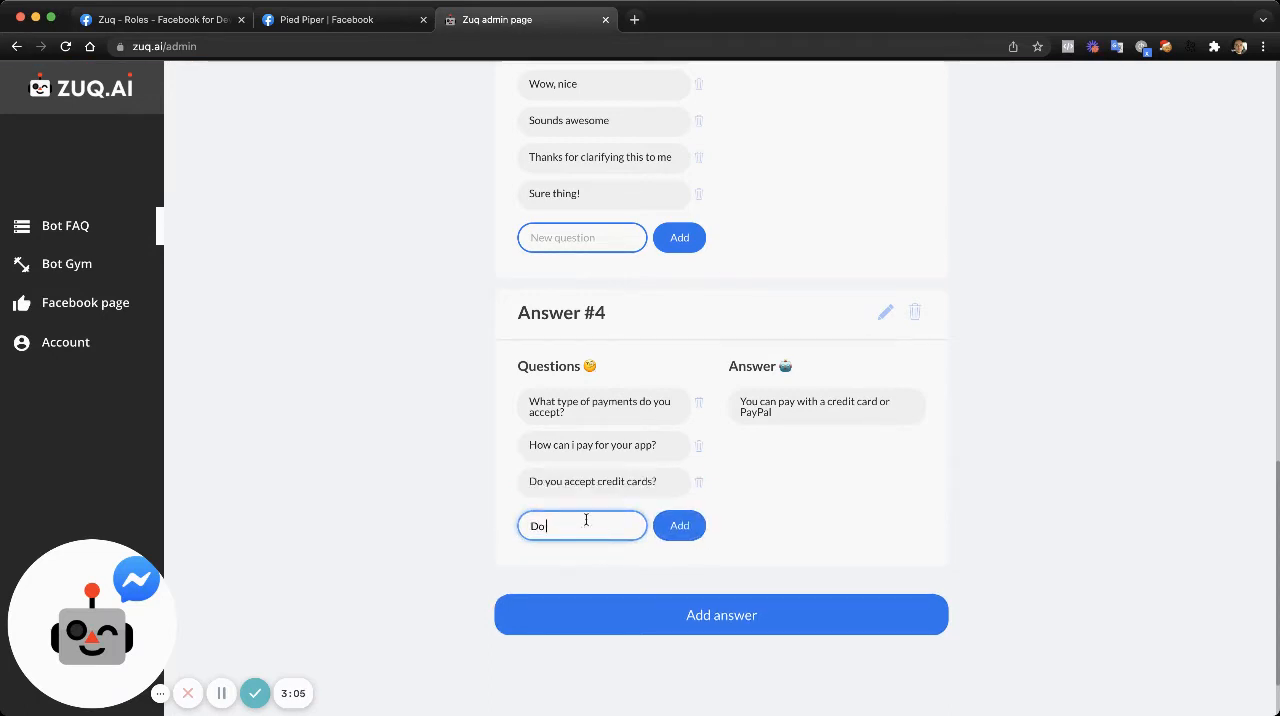
type(" you accept paypal?")
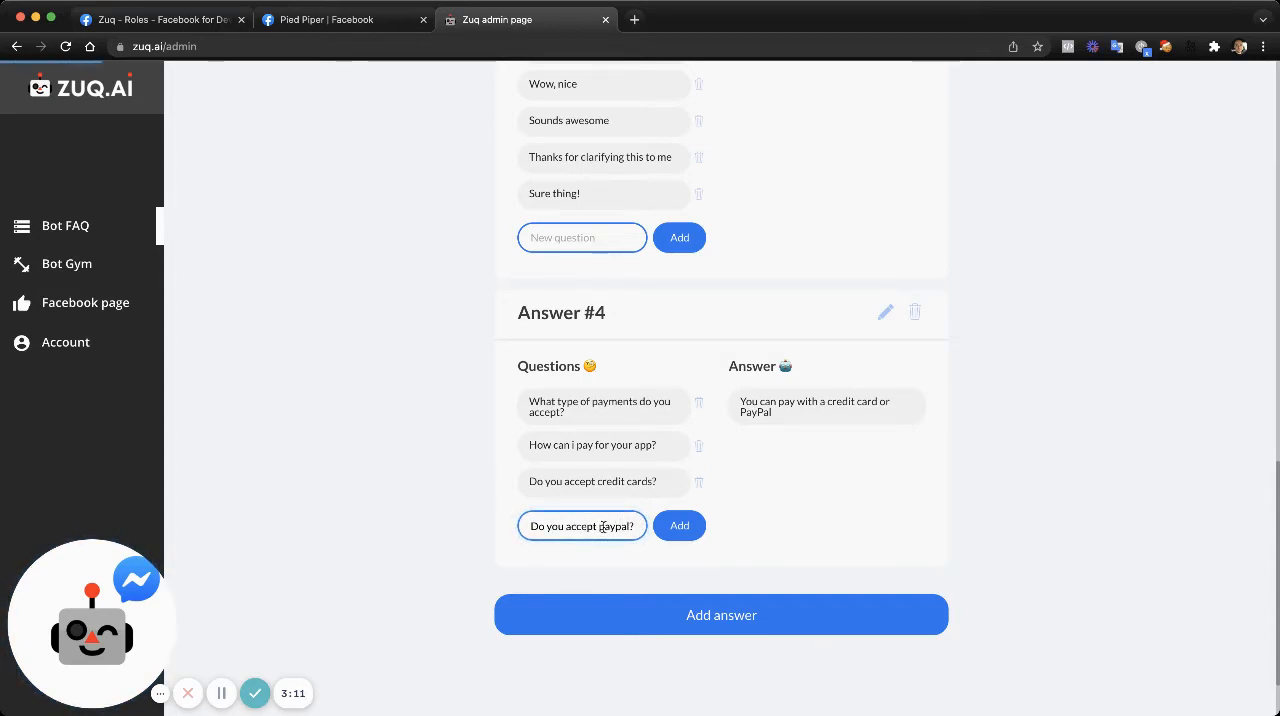
key("Return")
- Add the alternative question "How can i pay?" to Answer #4
left_click(591, 560)
type("How")
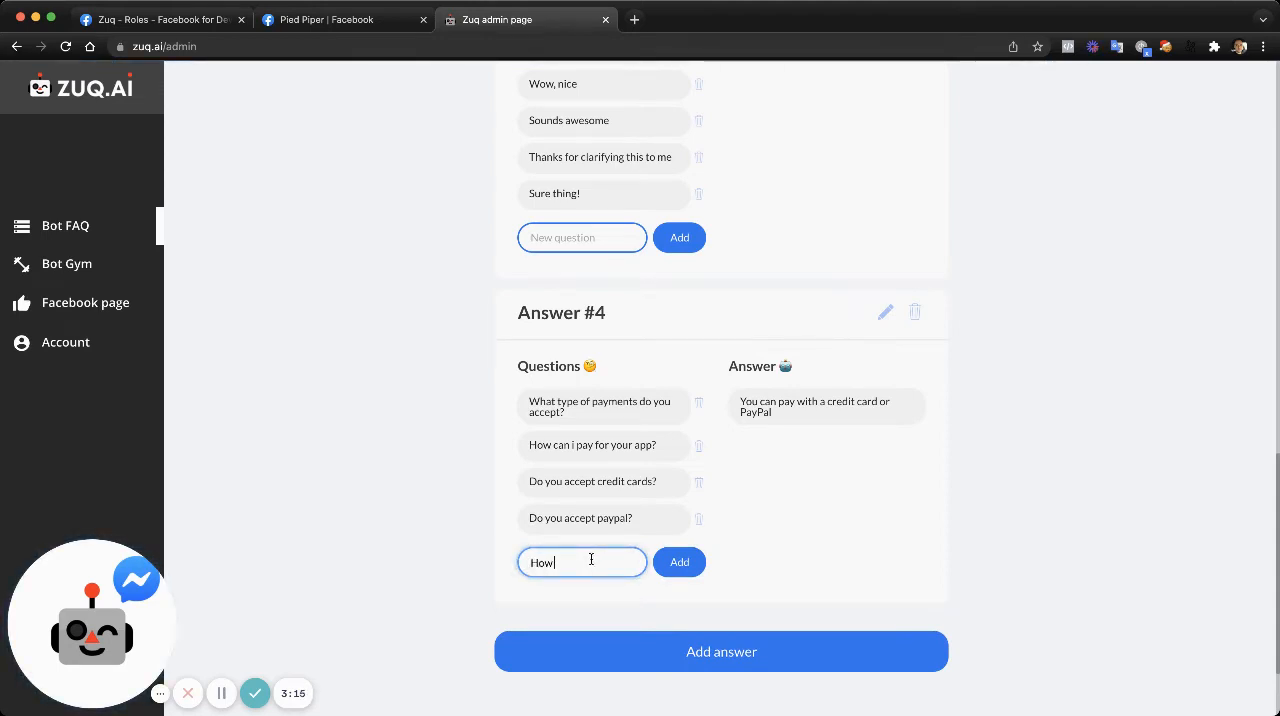
type(" can i pay?")
left_click(680, 563)
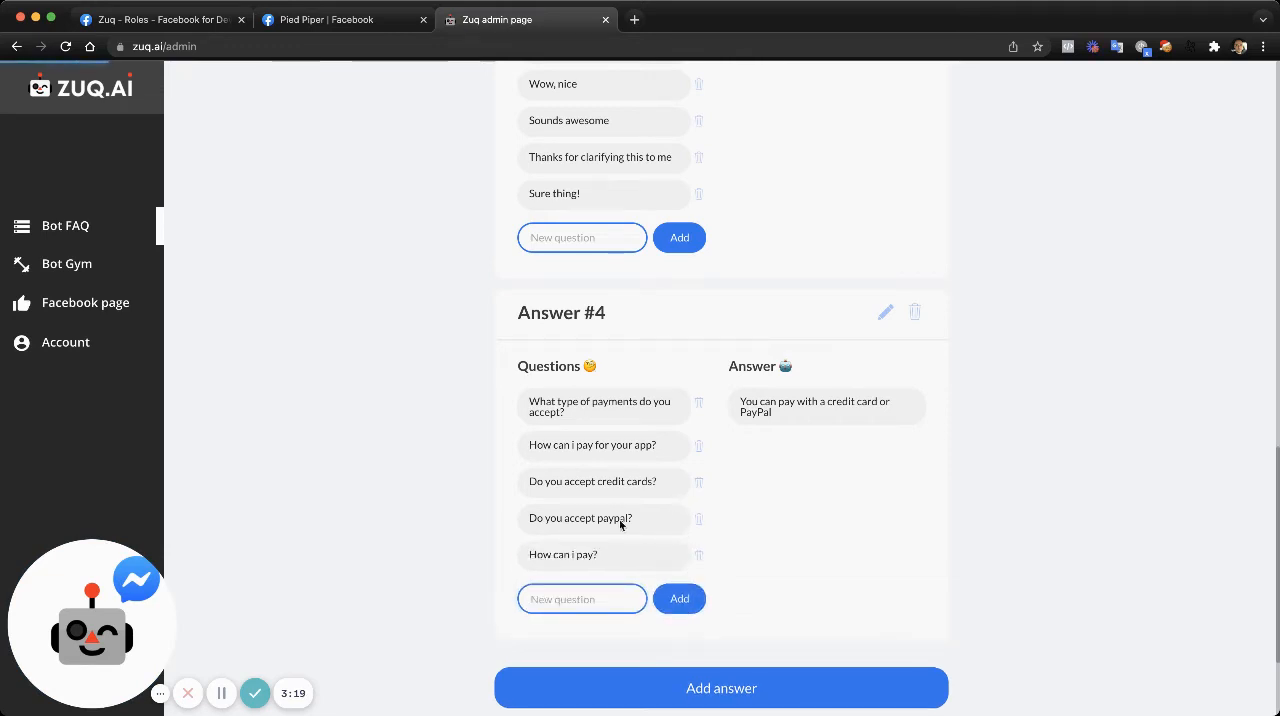
- Add the alternative question "What the payment options?" to Answer #4
left_click(587, 605)
type("Wha")
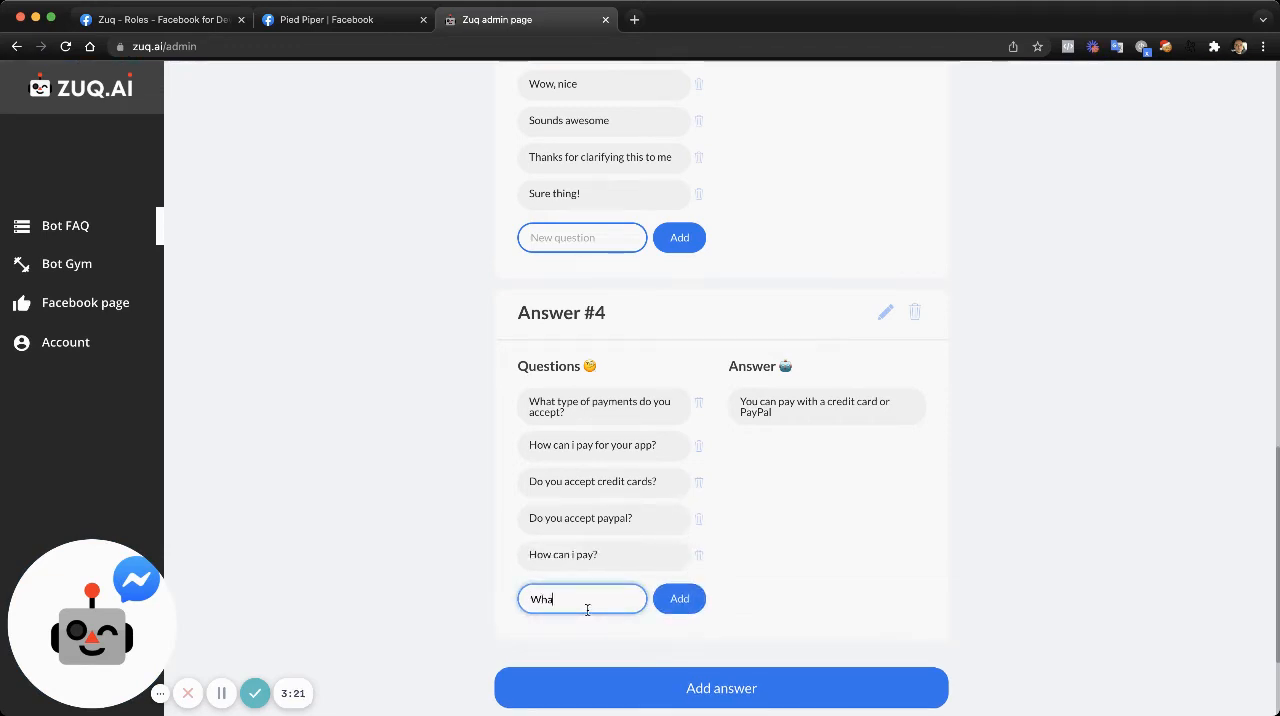
type("t the payment o")
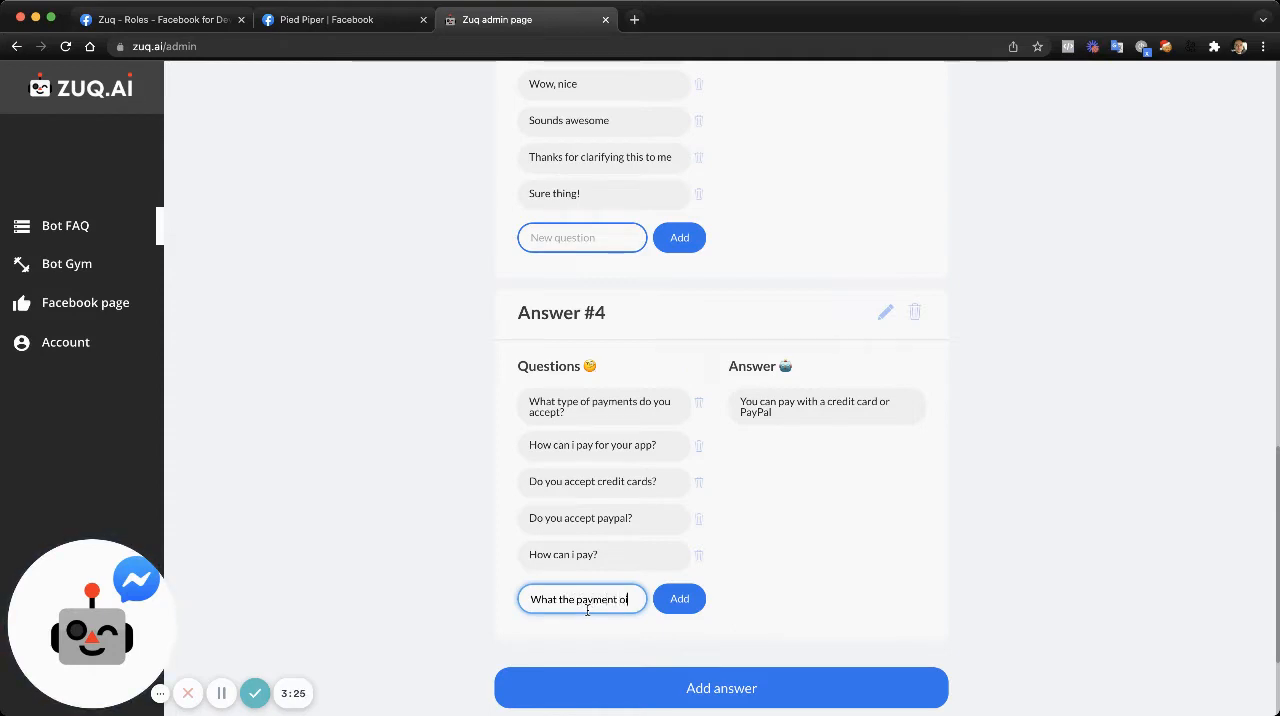
type("ptions?")
key("Return")
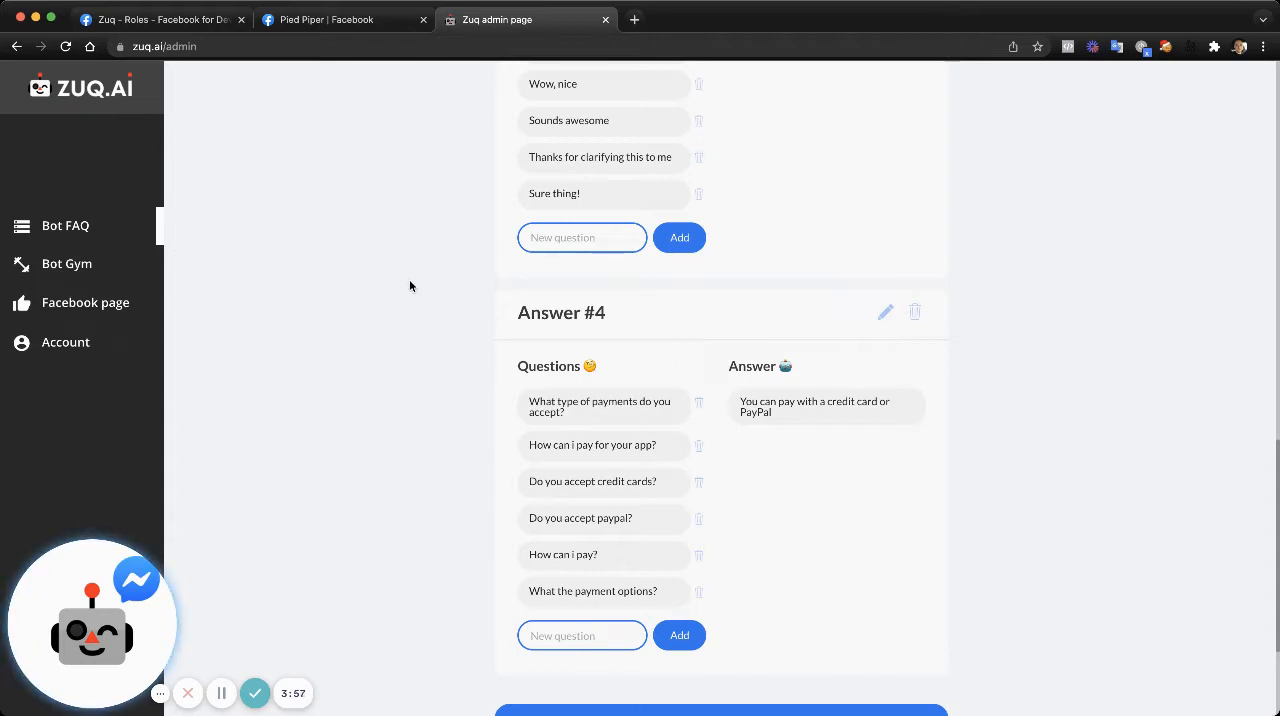
scroll(784, 520, "down", 2)
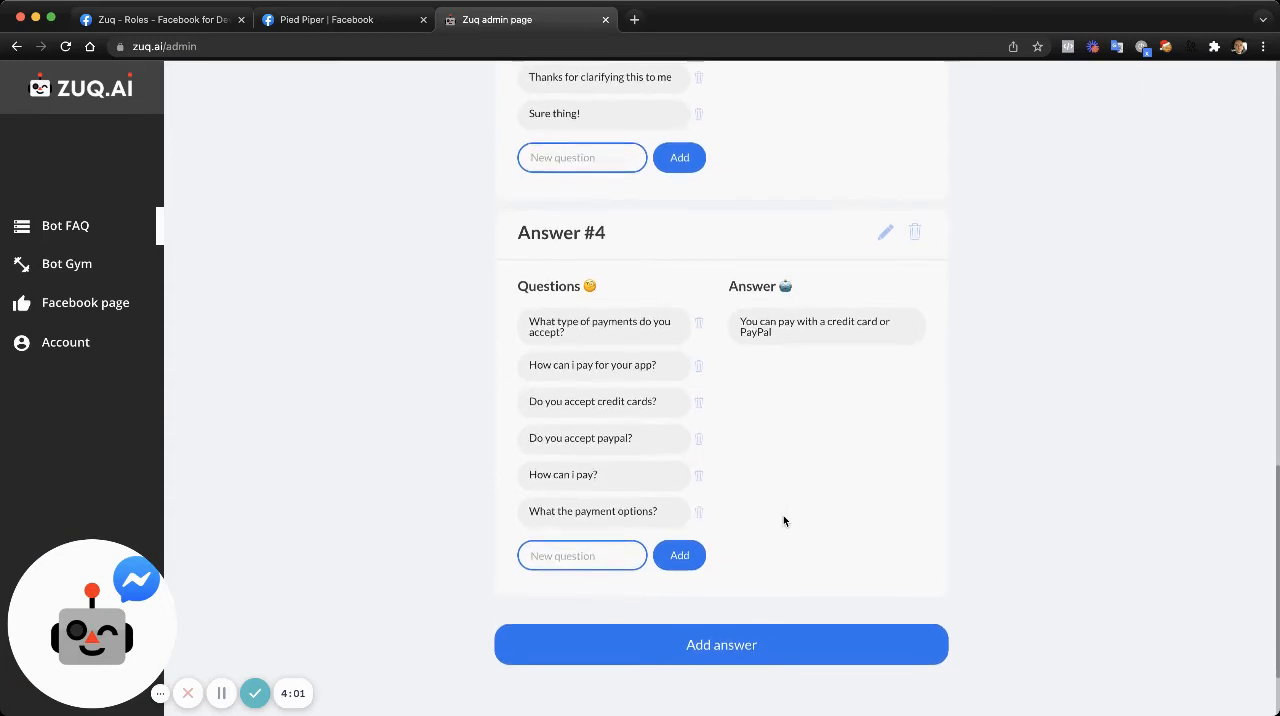
scroll(783, 520, "down", 1)
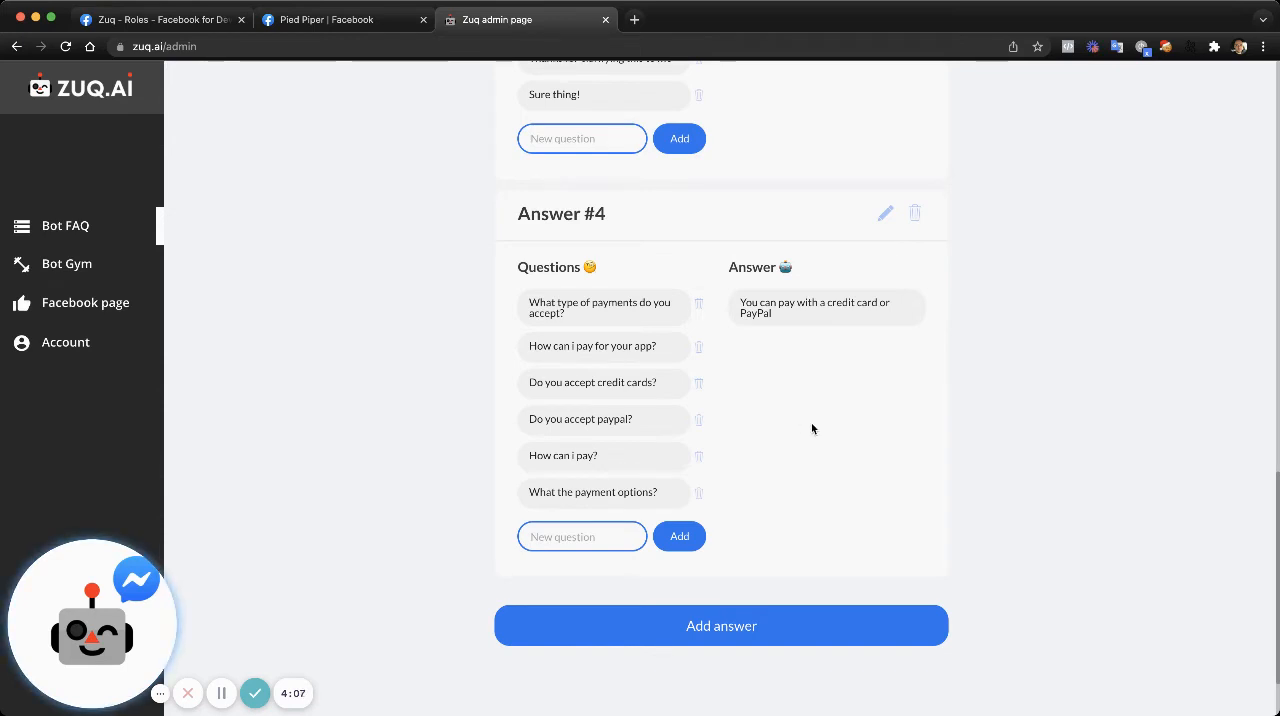
scroll(937, 453, "up", 1)
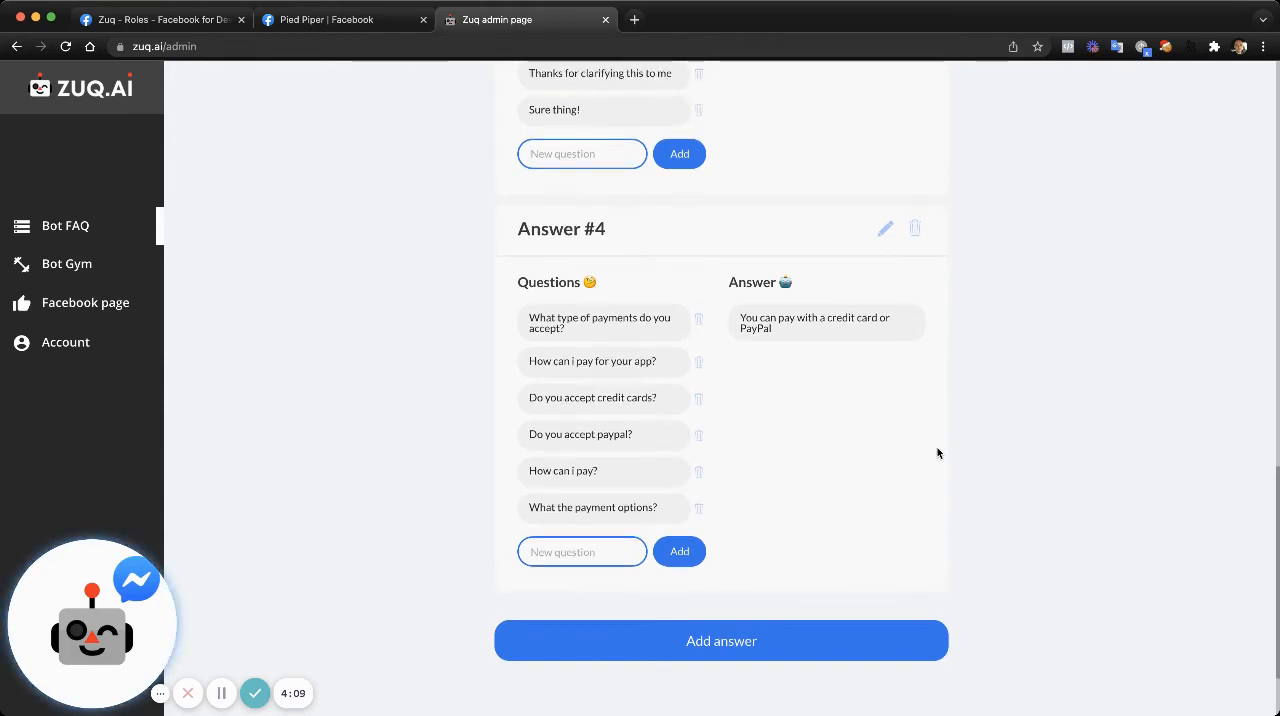
scroll(937, 453, "down", 2)
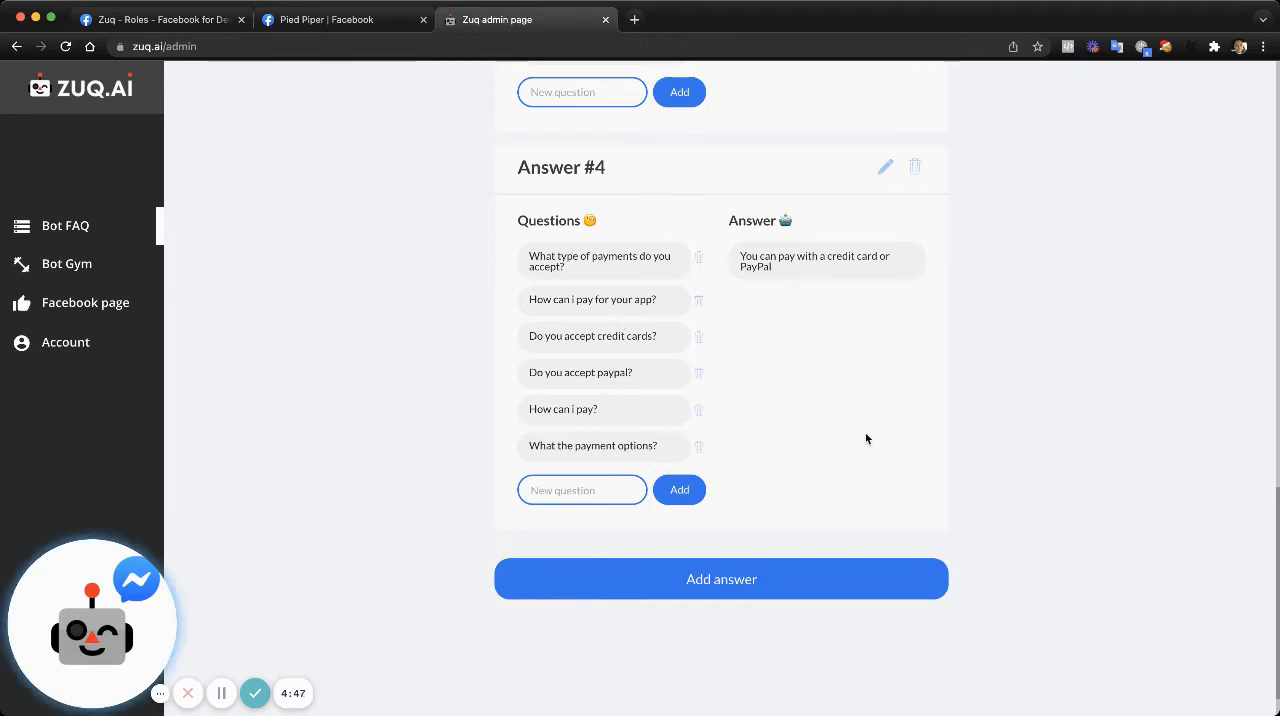
- Start a new FAQ answer and enter the question "What is your refund policy?"
left_click(721, 590)
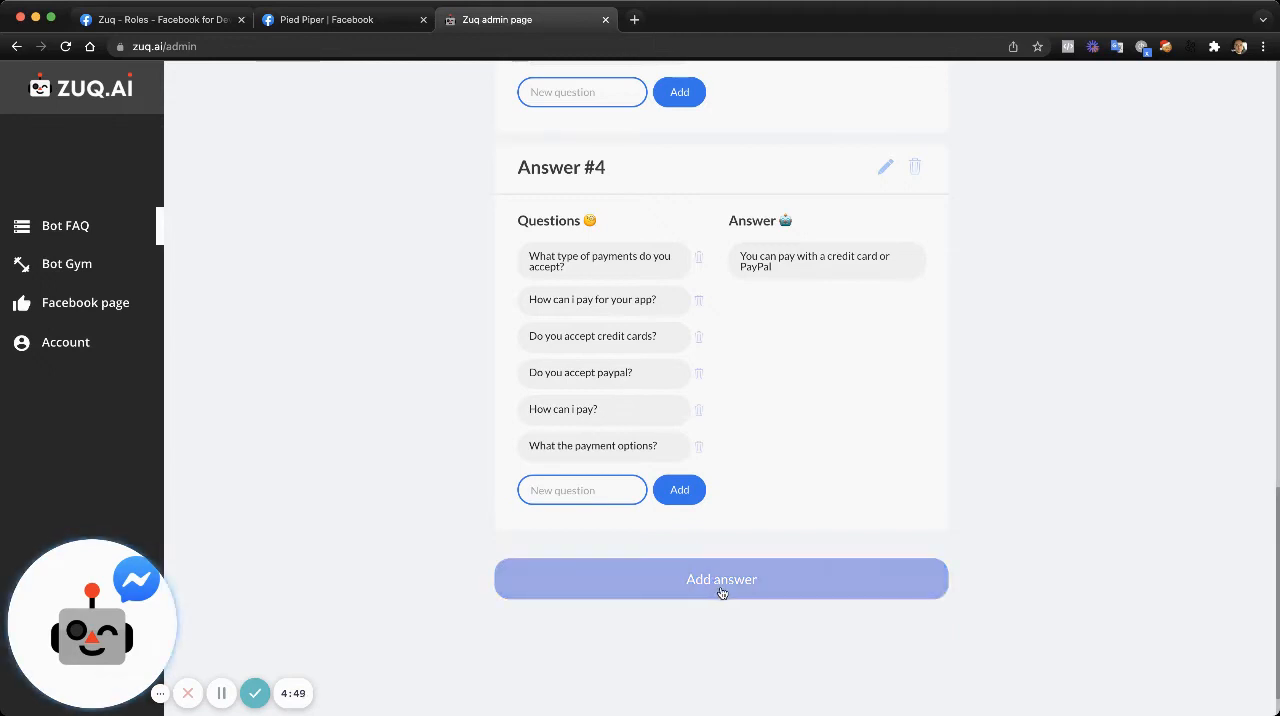
left_click(721, 590)
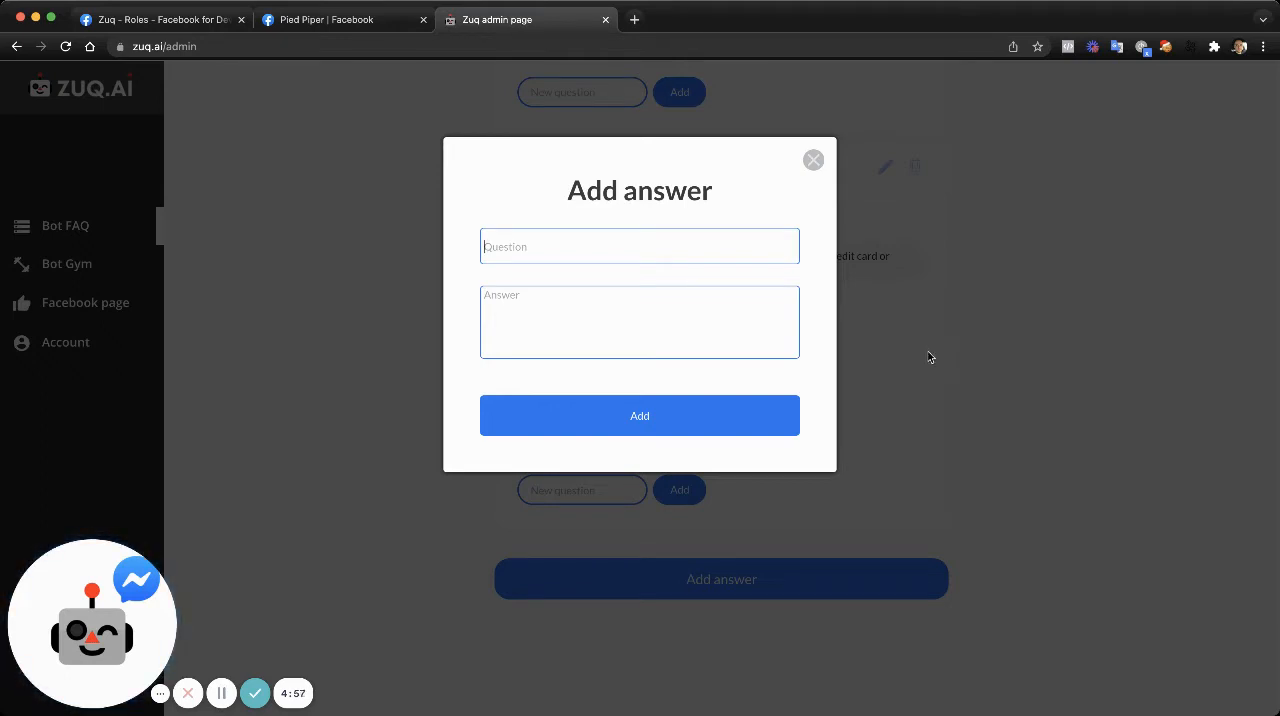
type("What")
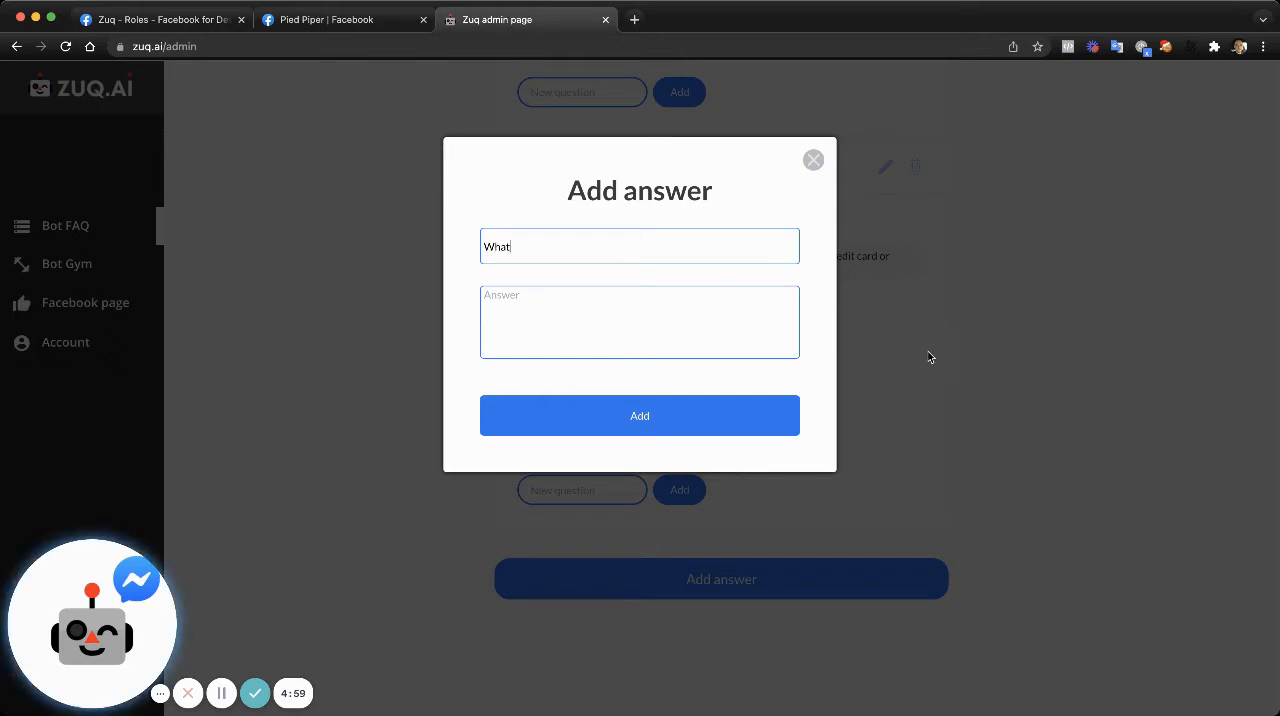
type(" is your ref")
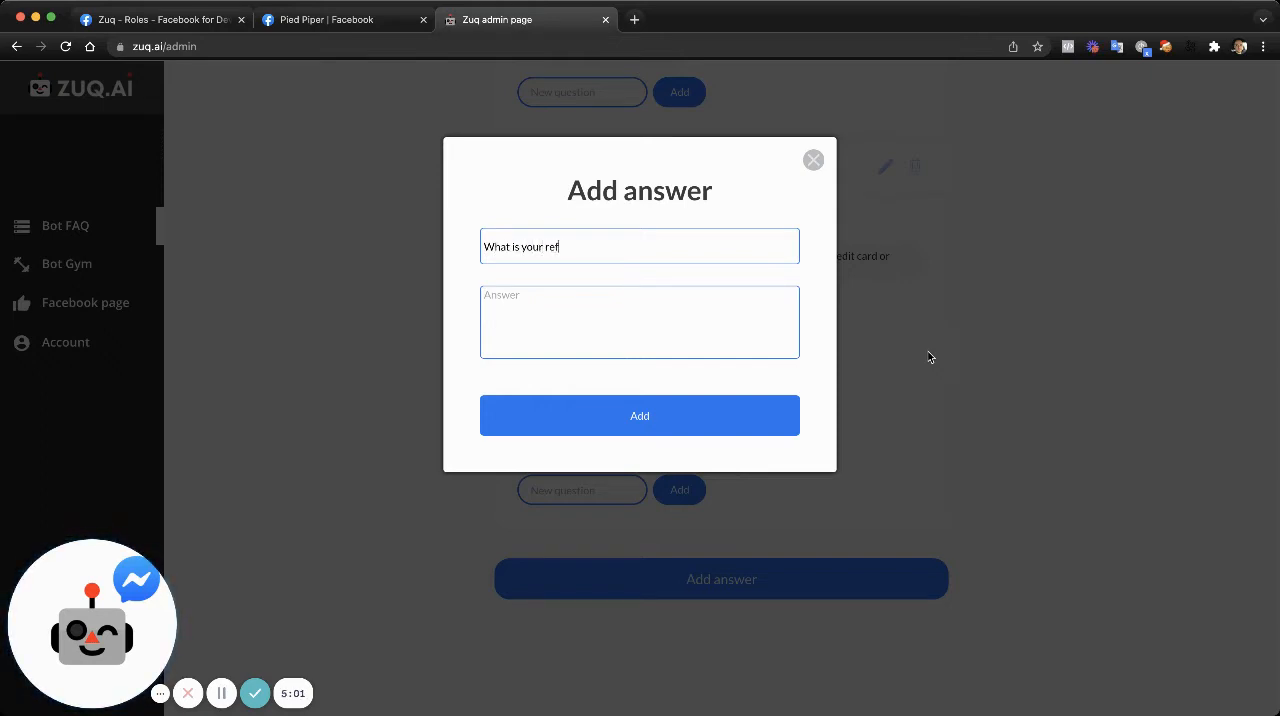
type("und policy?")
- Enter the answer "You can claim a refund 30 days after payment, no questions asked." and add the entry to the FAQ
left_click(670, 315)
type("You can")
type("claim a ru")
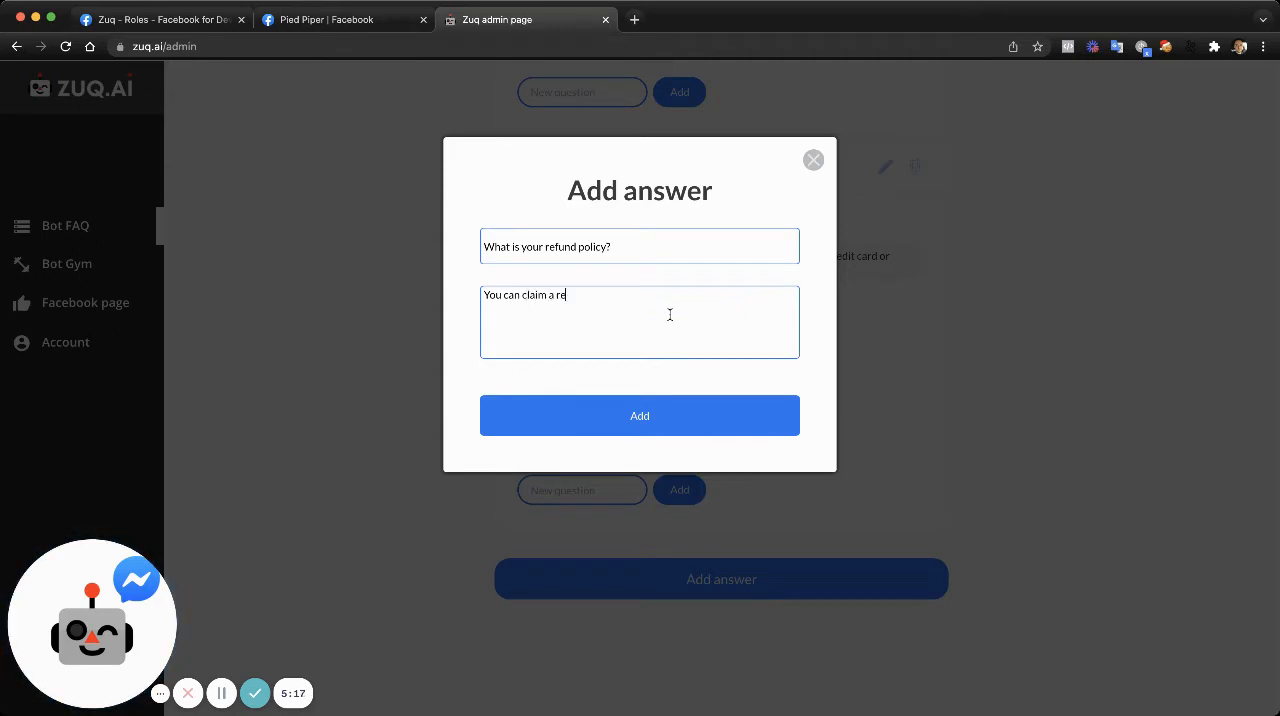
key("BackSpace")
type("efund 30 days after payment ")
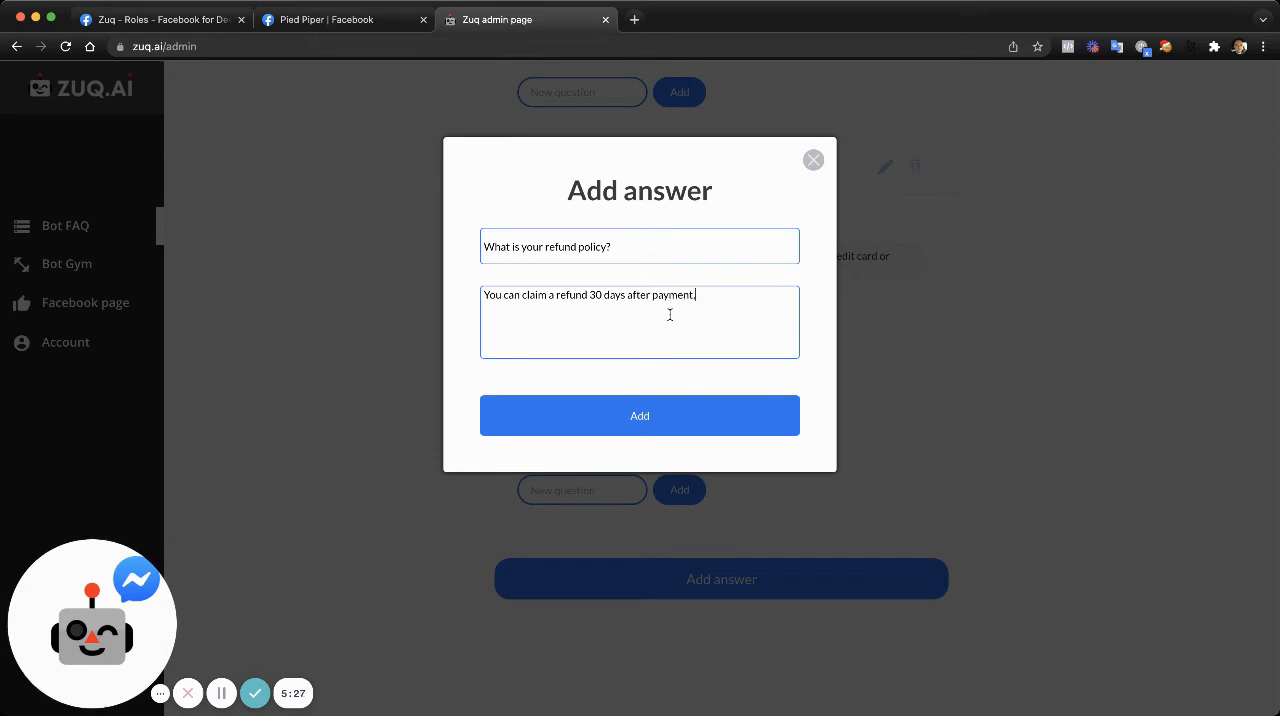
type(" no questions asked.")
left_click(640, 415)
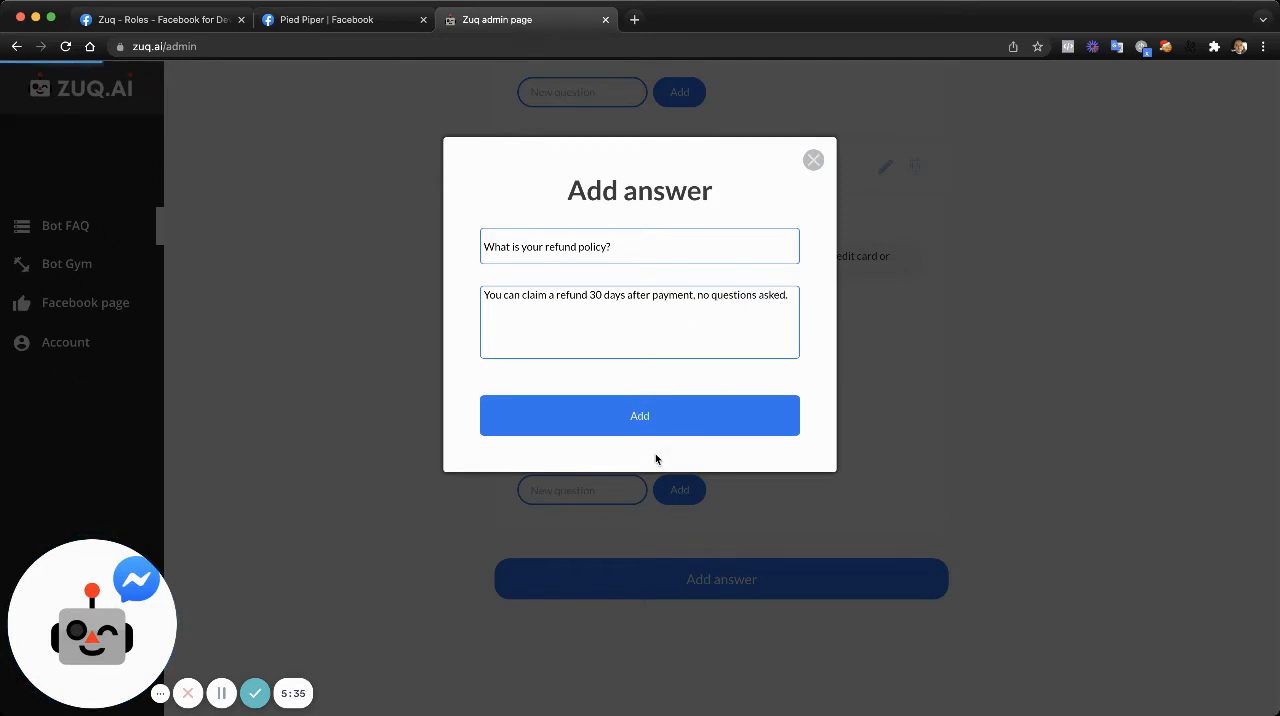
- Add the alternative question "Can i ask for a refund?" to Answer #5
scroll(720, 454, "down", 2)
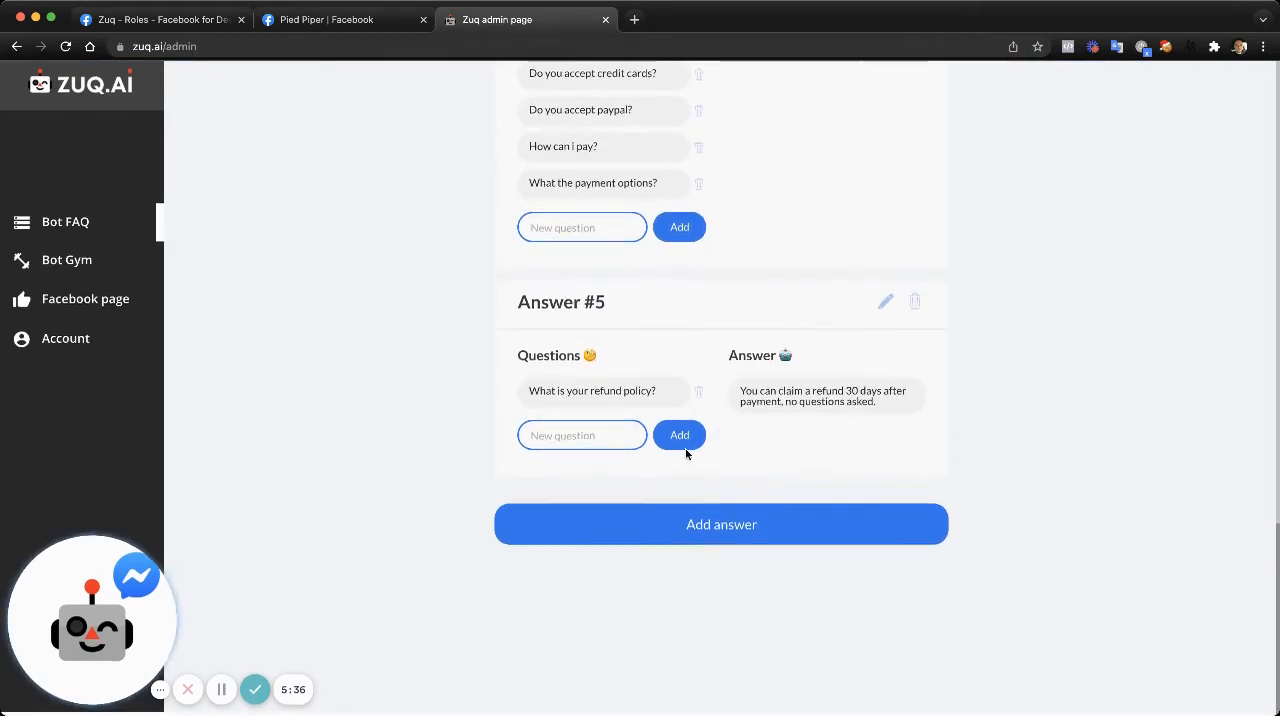
left_click(550, 438)
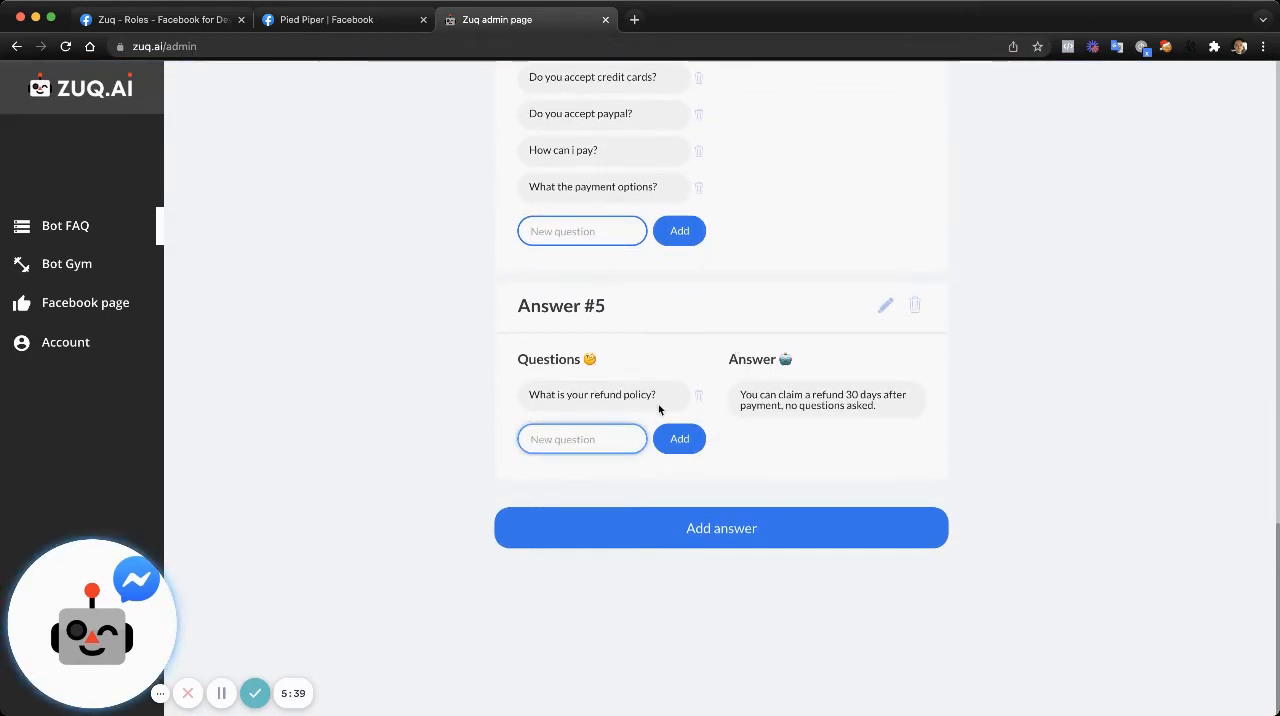
scroll(629, 377, "up", 1)
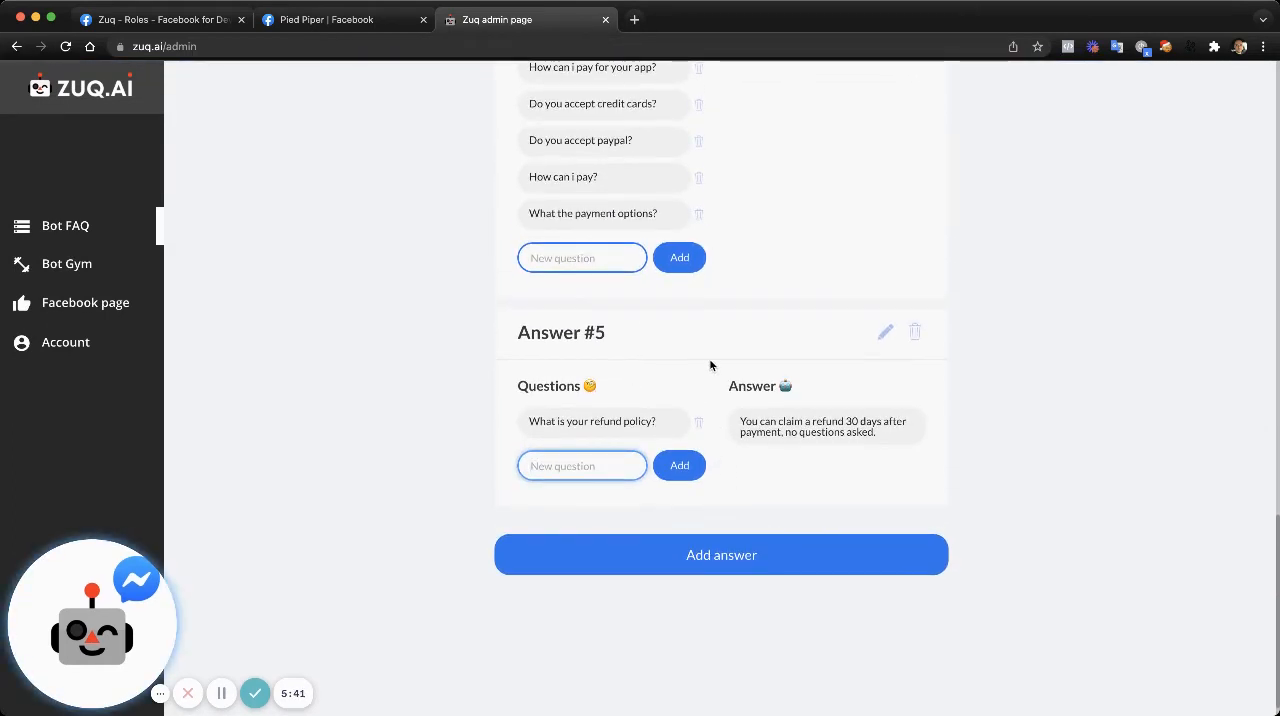
scroll(710, 365, "down", 1)
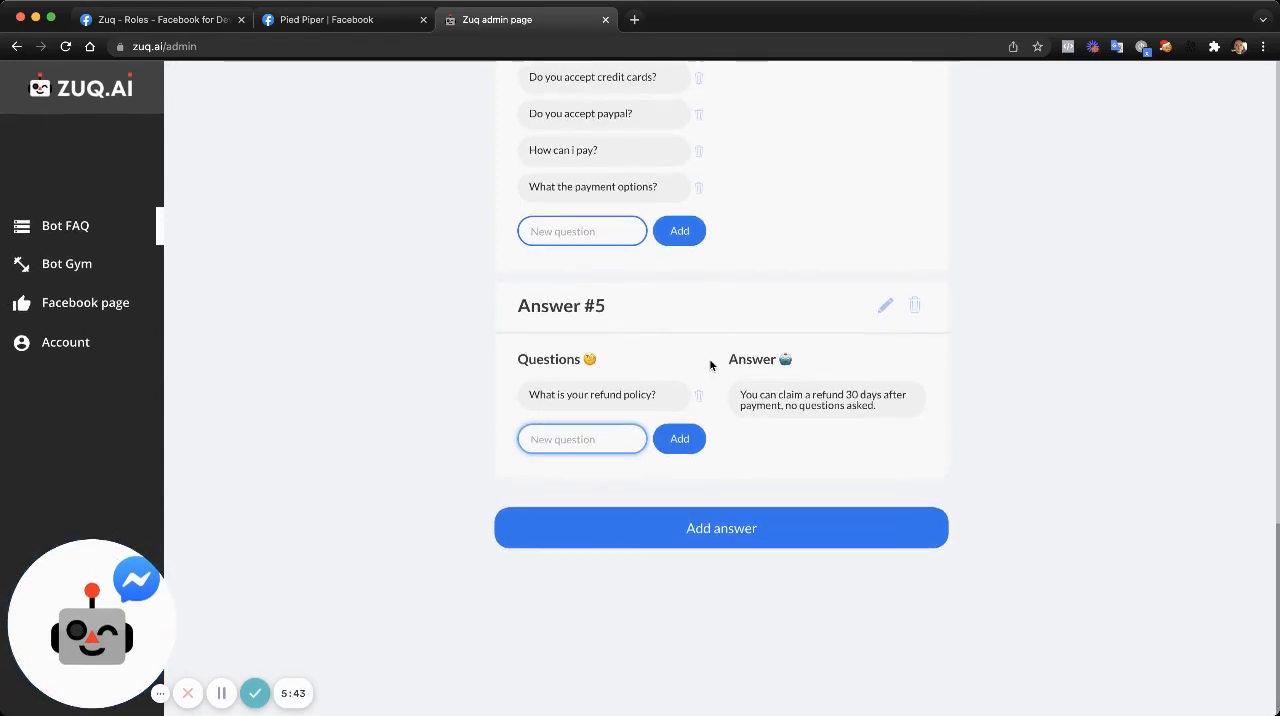
type("Can i ask for a r")
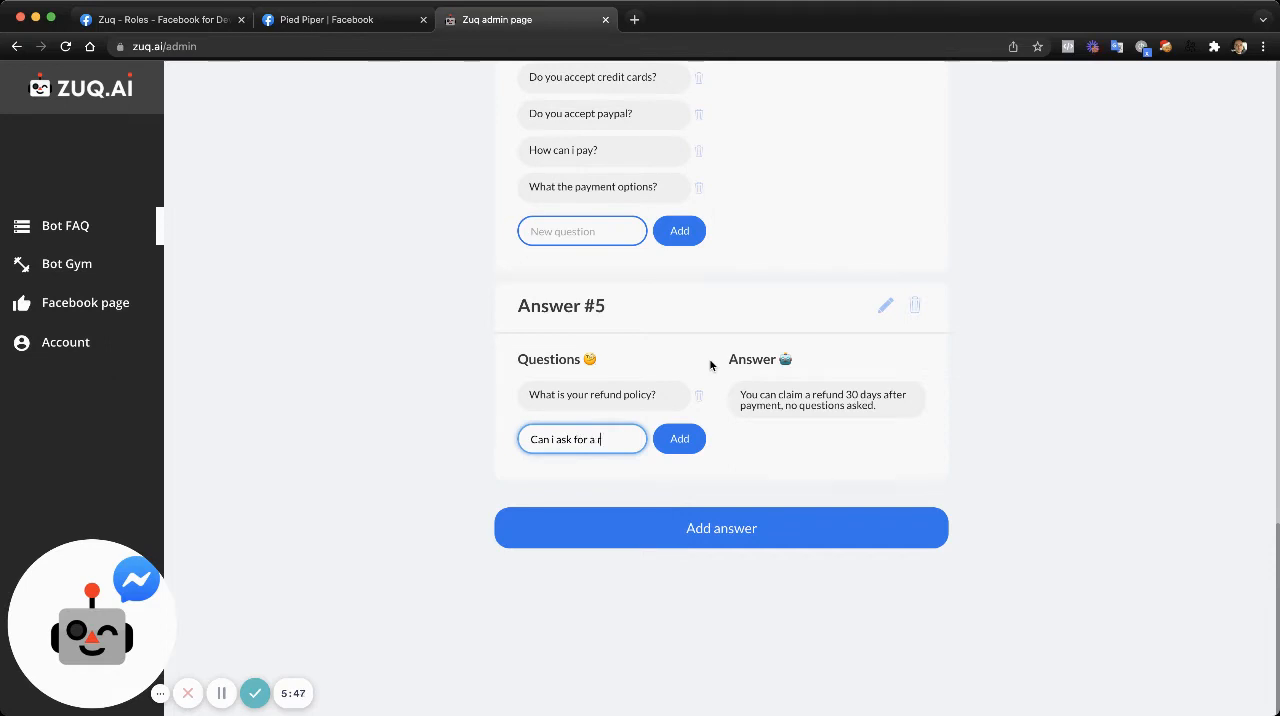
type("efund?")
left_click(678, 438)
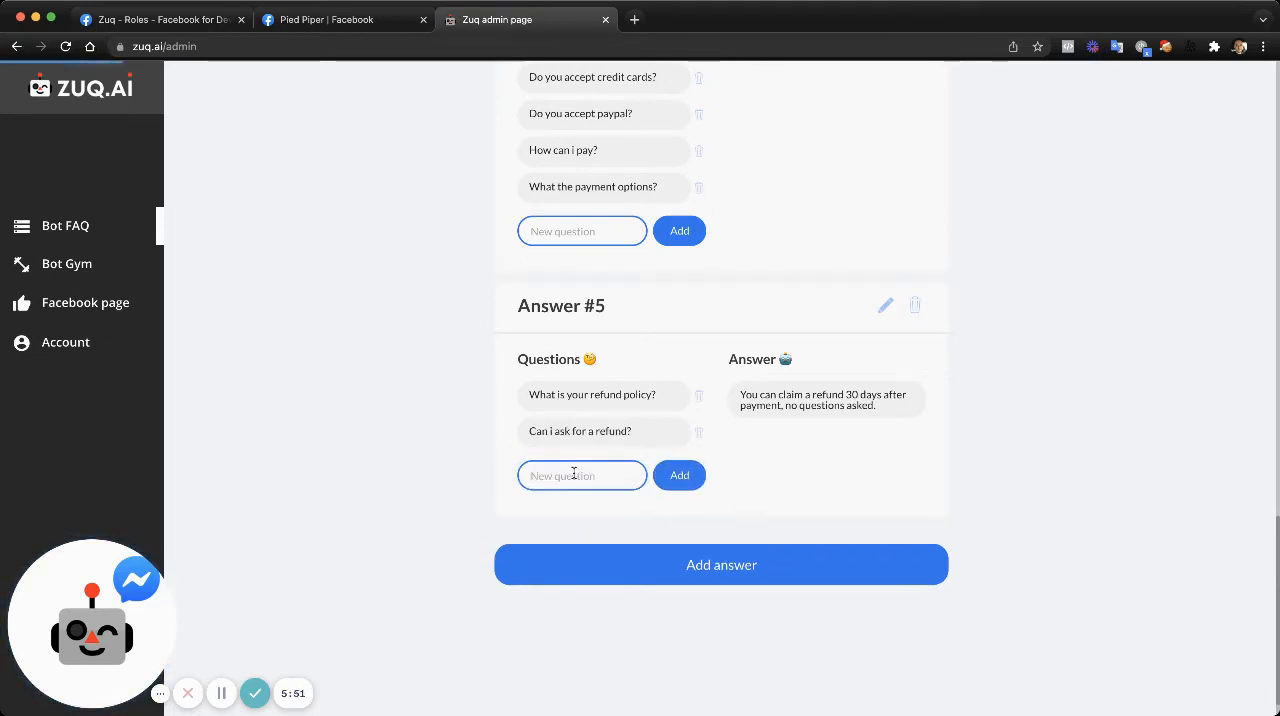
- Add the question "I want to do a refund, what shall i do?" to Answer #5
left_click(575, 476)
type("I w")
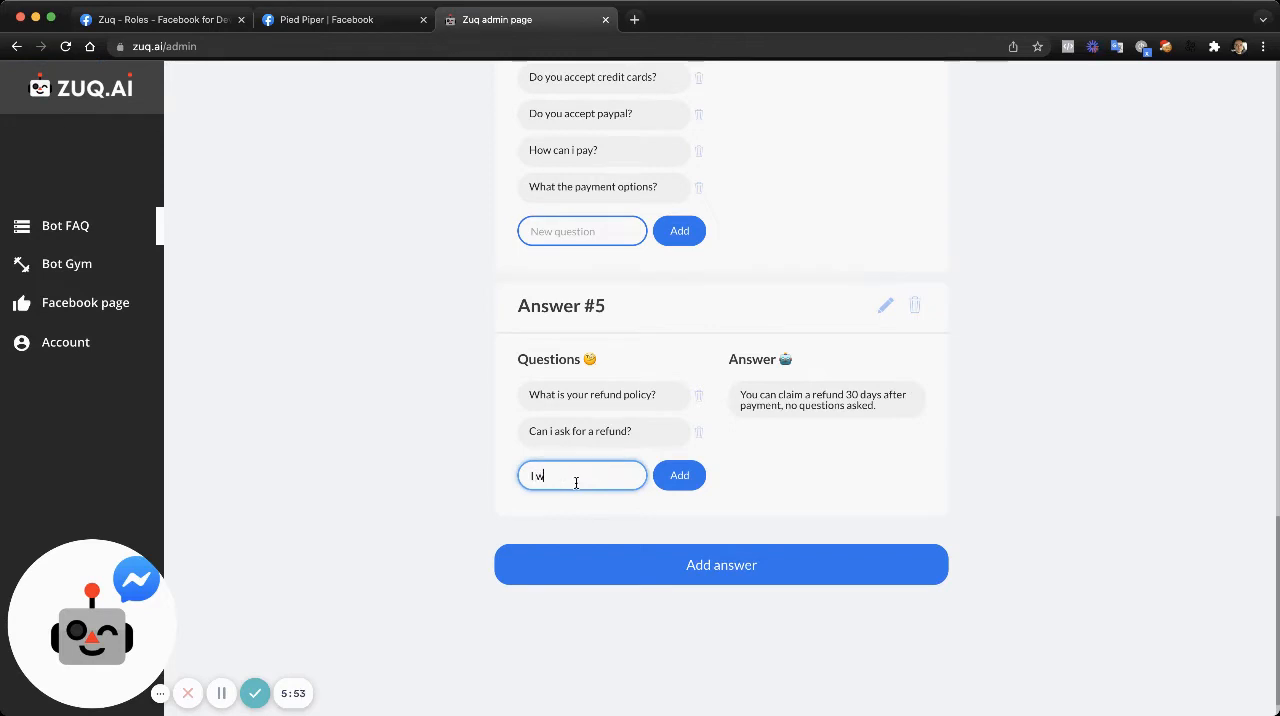
type("ant to do a red")
type("un")
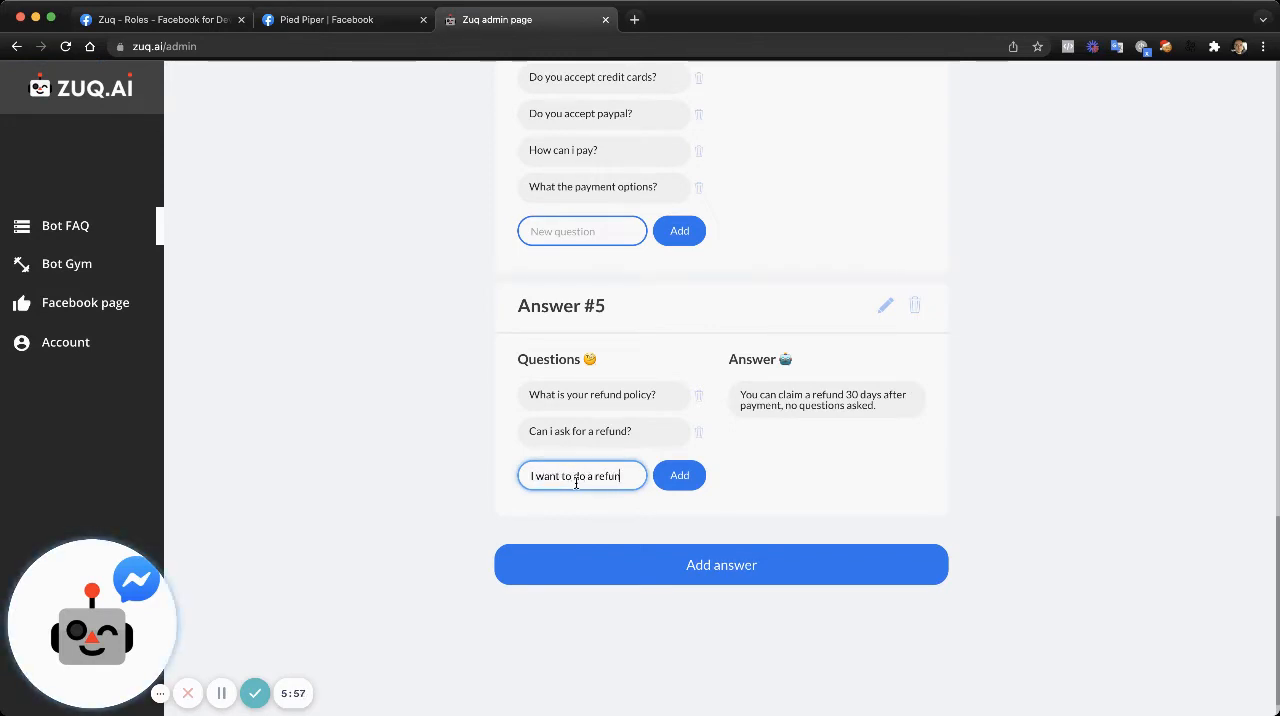
type("d, wh")
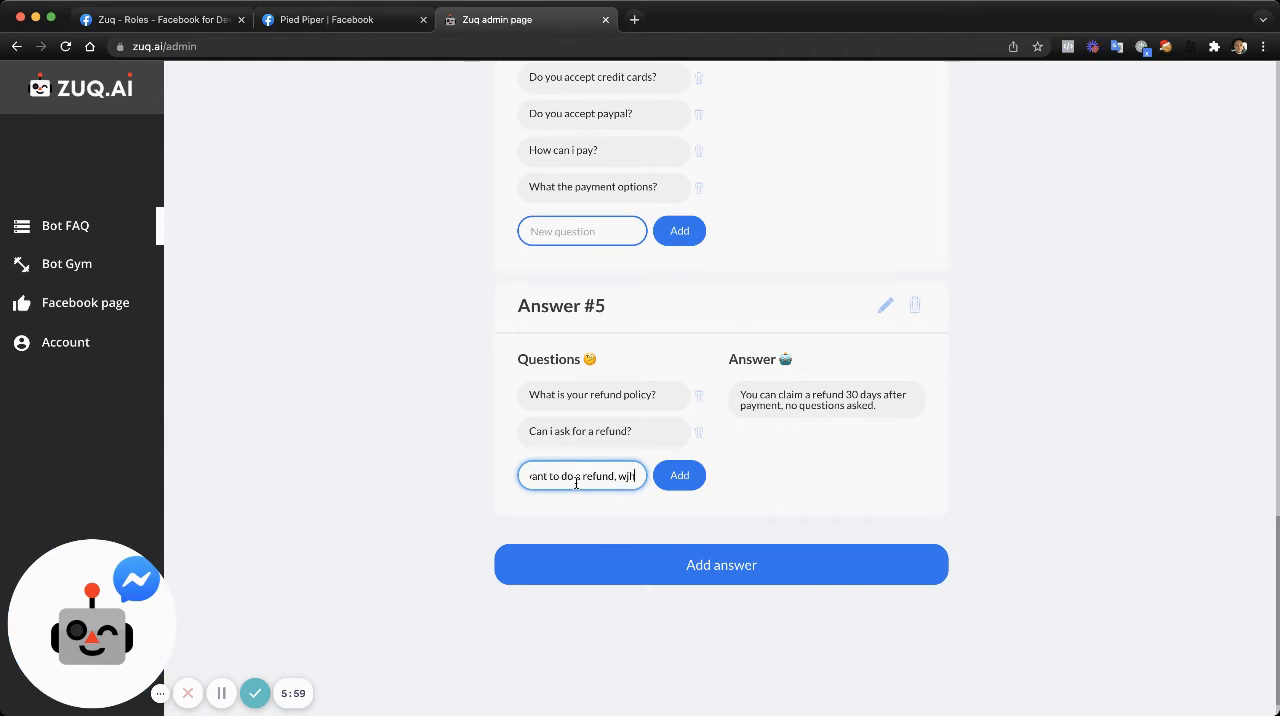
type("at shall i do?")
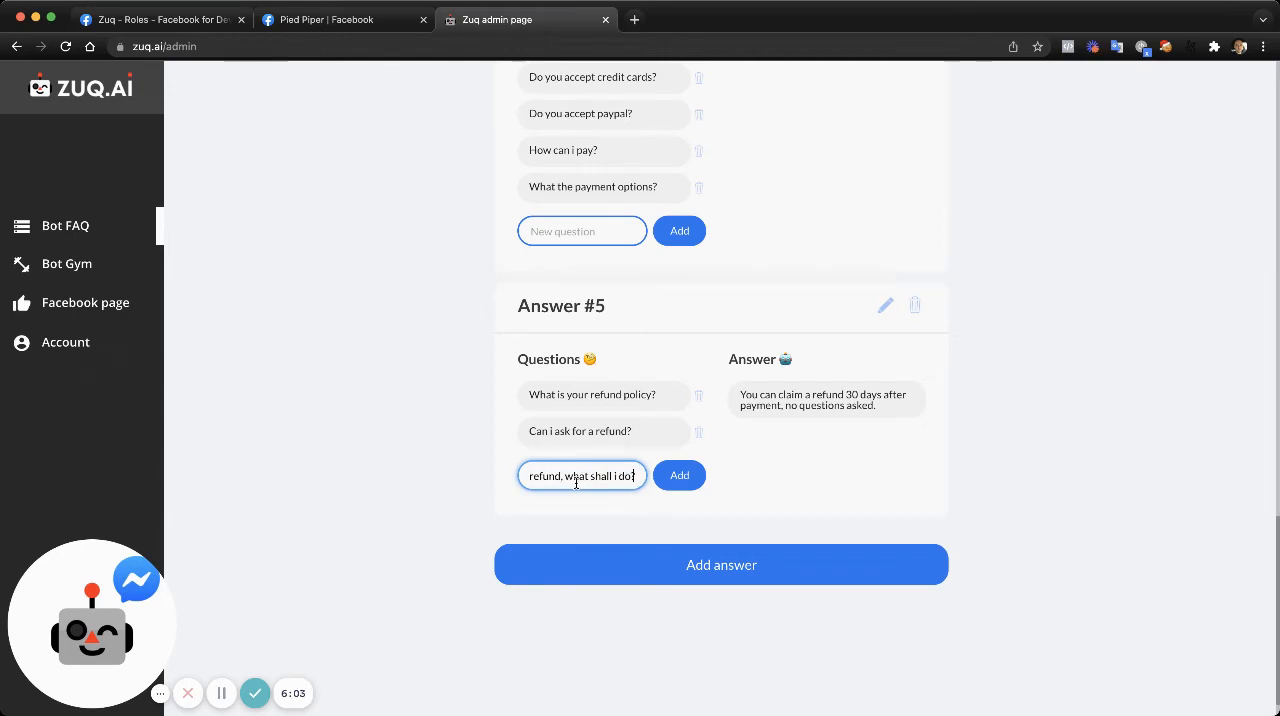
left_click(676, 476)
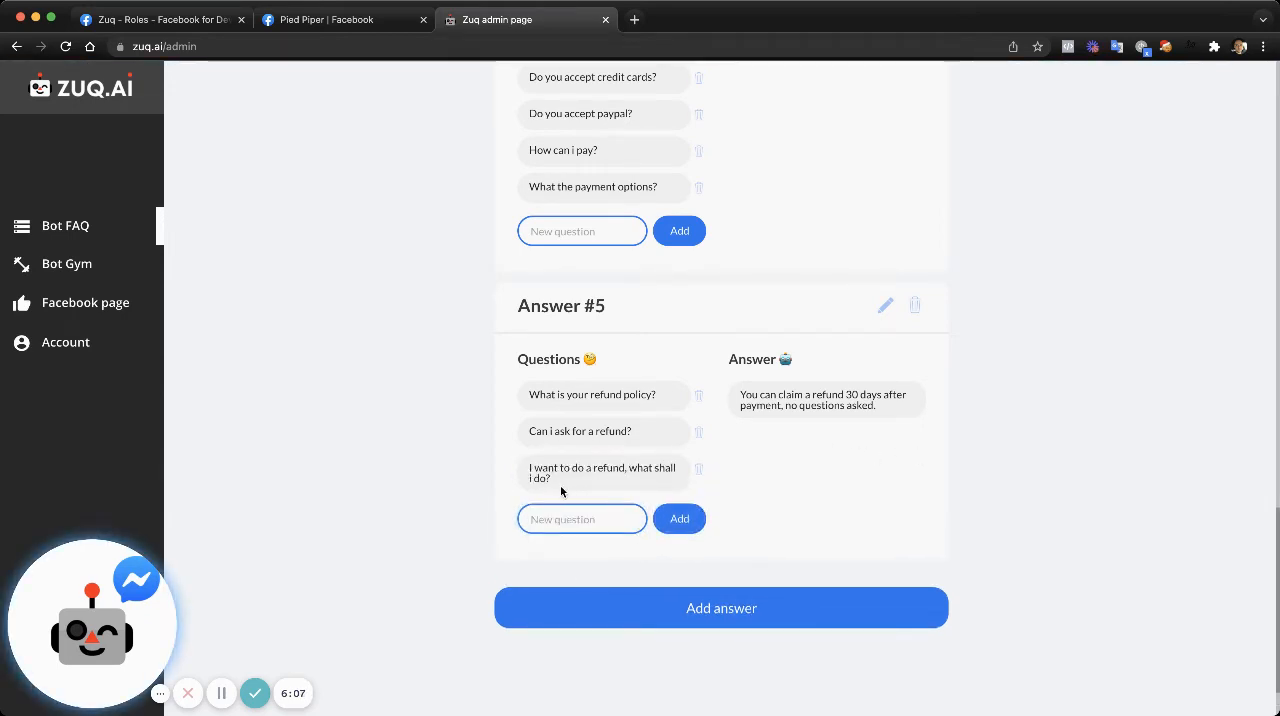
left_click_drag(559, 484, 521, 469)
left_click(528, 467)
left_click_drag(889, 406, 749, 396)
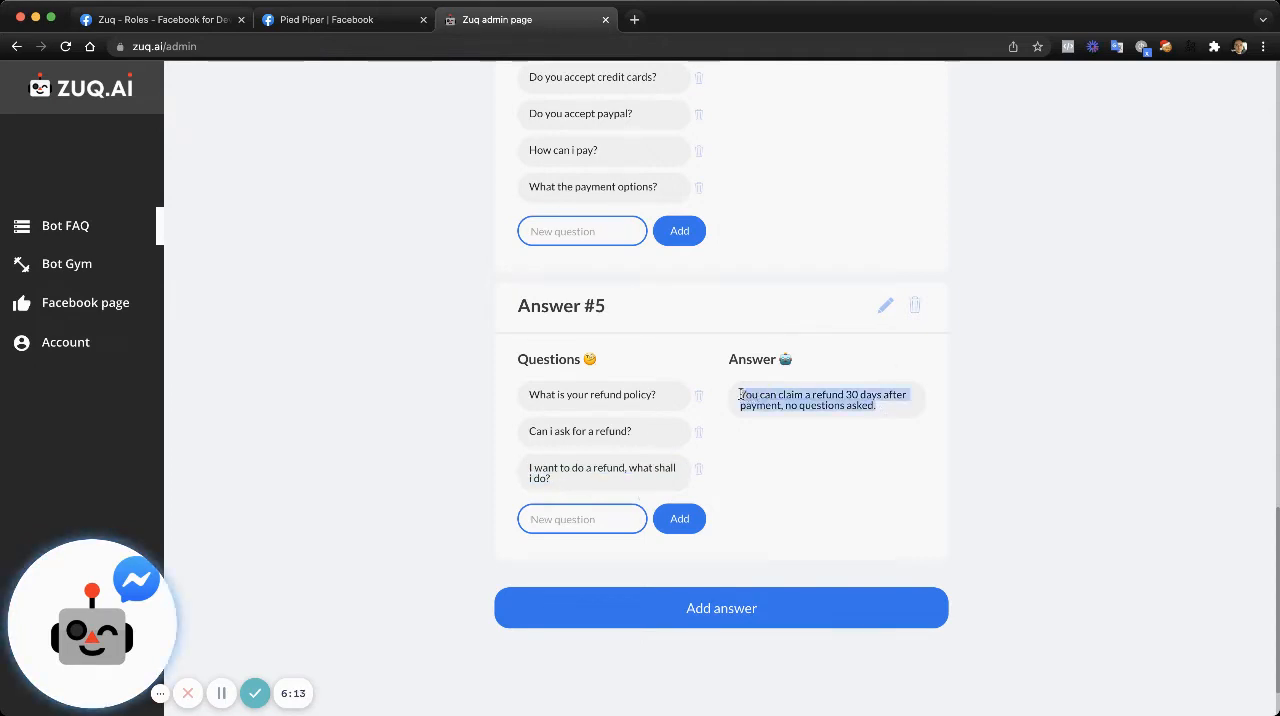
left_click(889, 408)
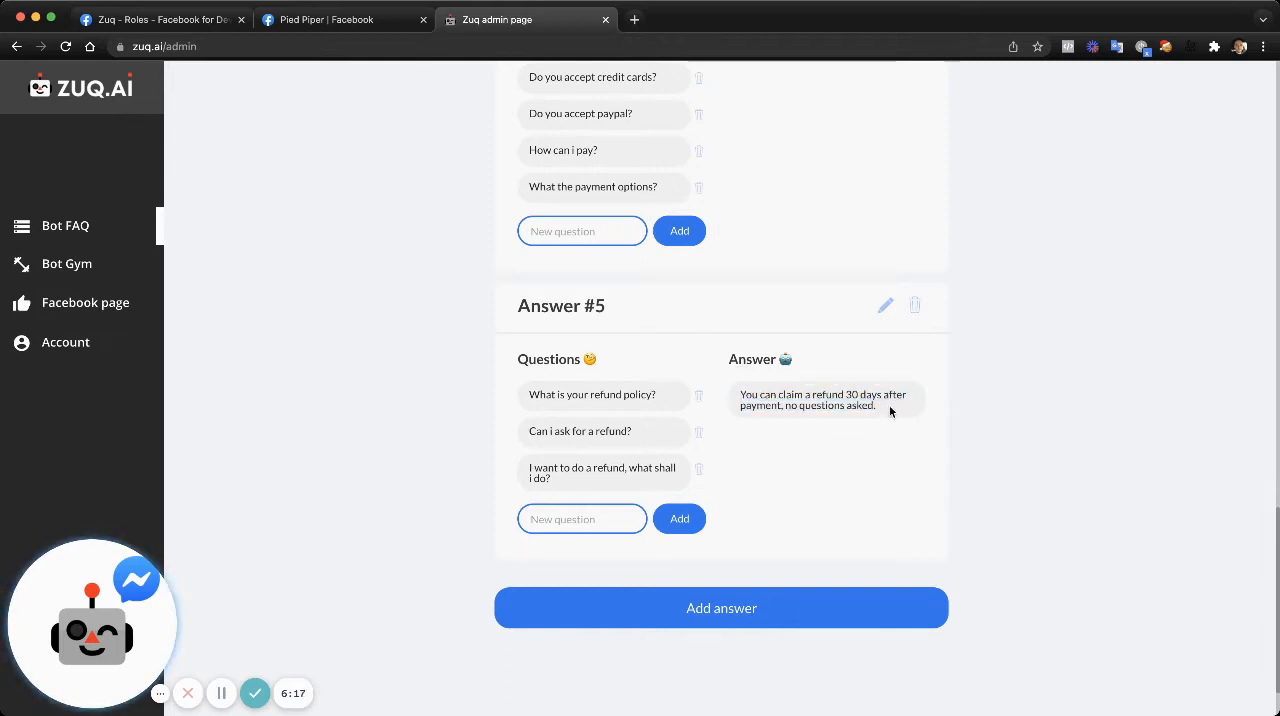
left_click_drag(889, 405, 745, 390)
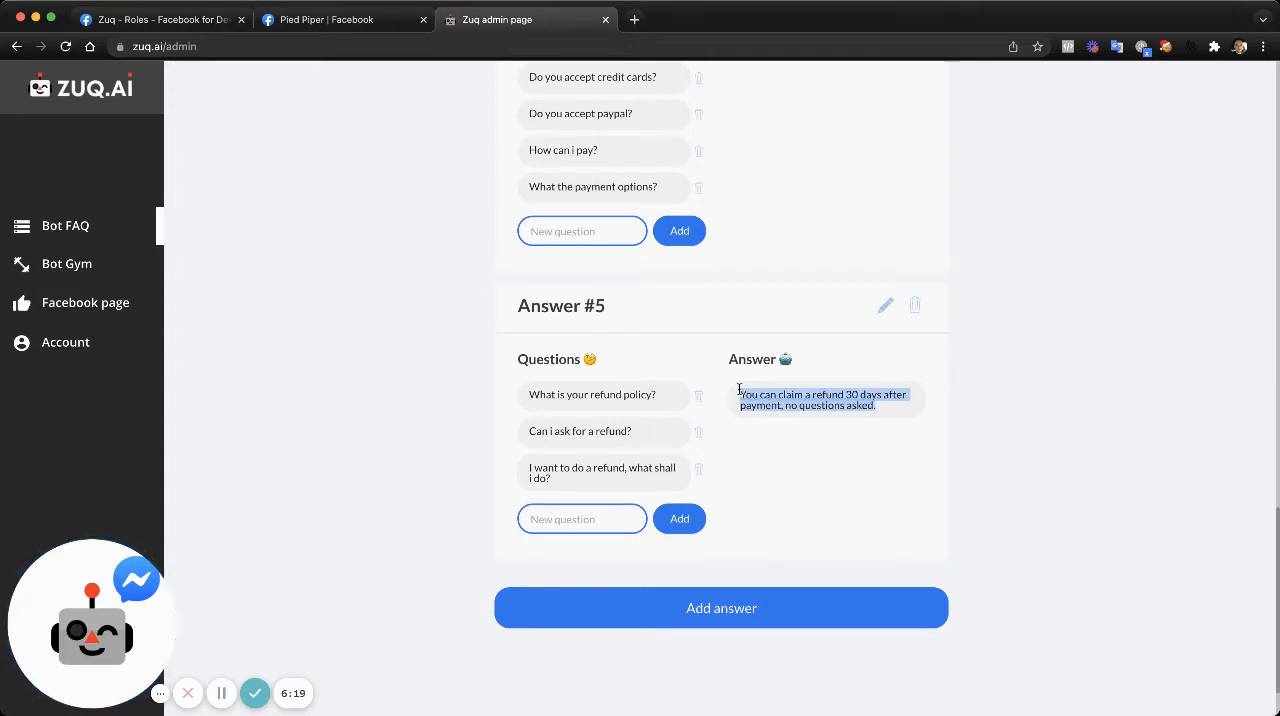
left_click(894, 411)
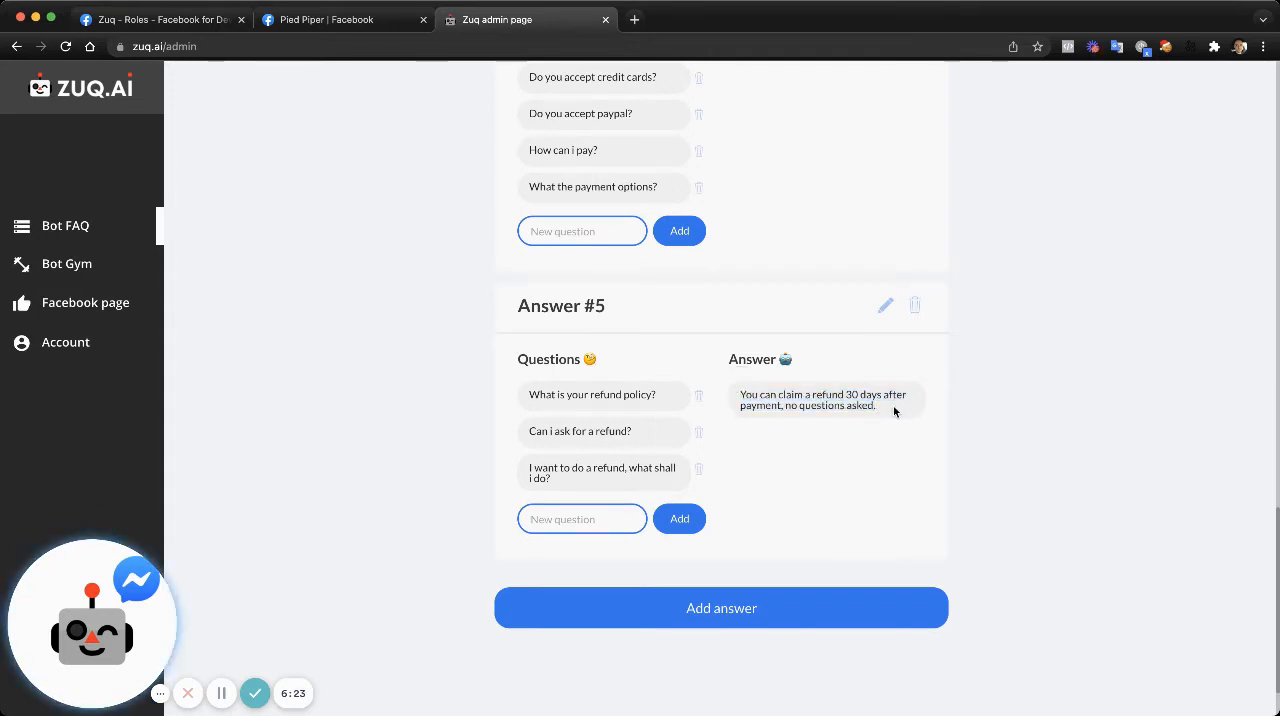
left_click(886, 309)
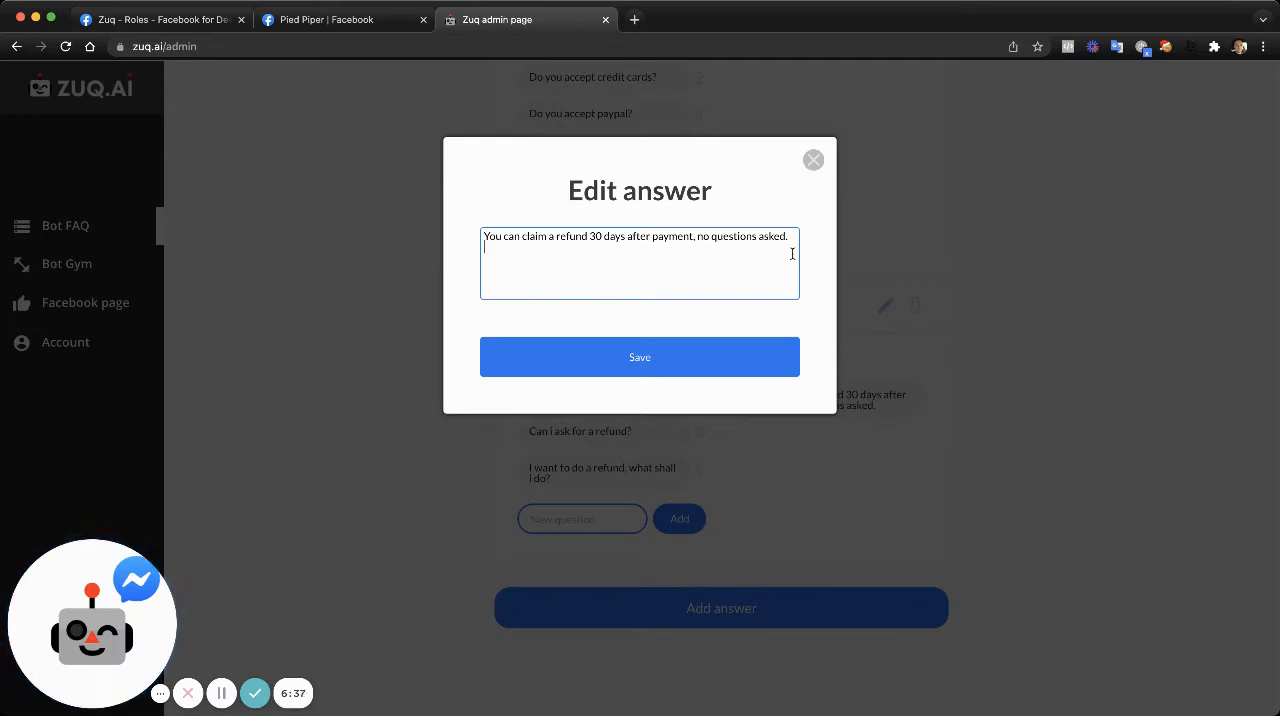
type("www.our")
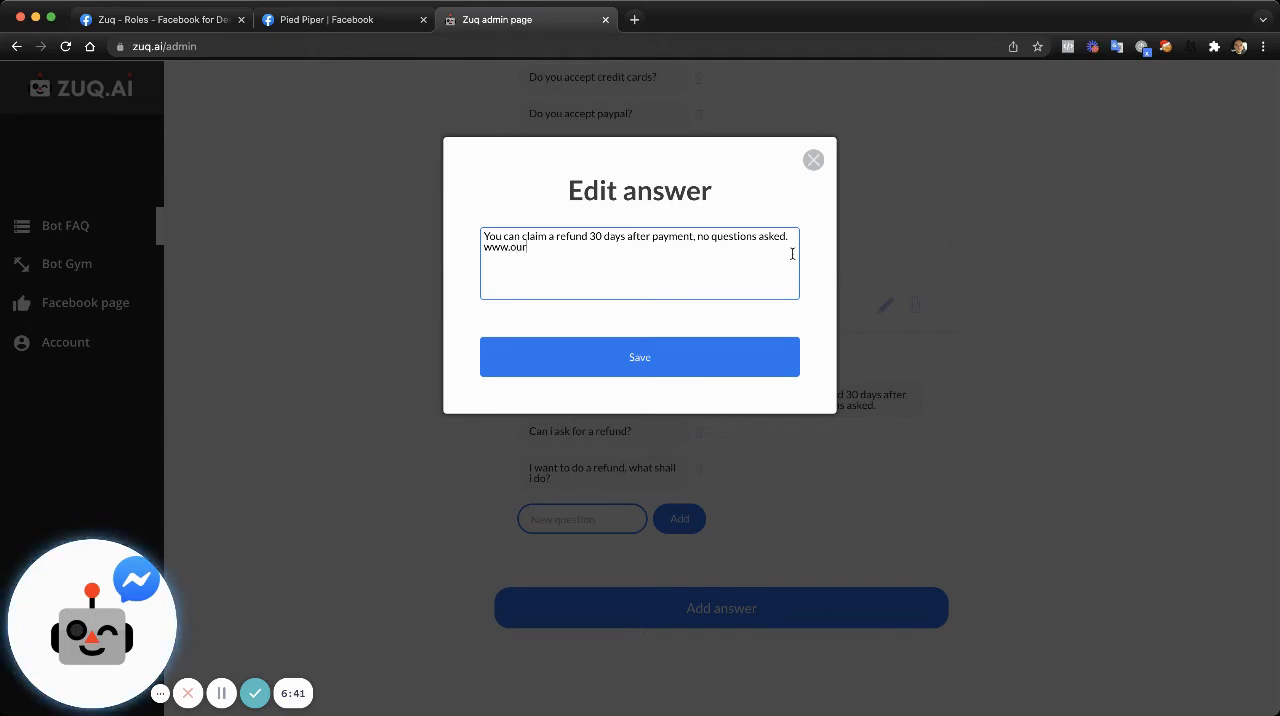
type("refundpio")
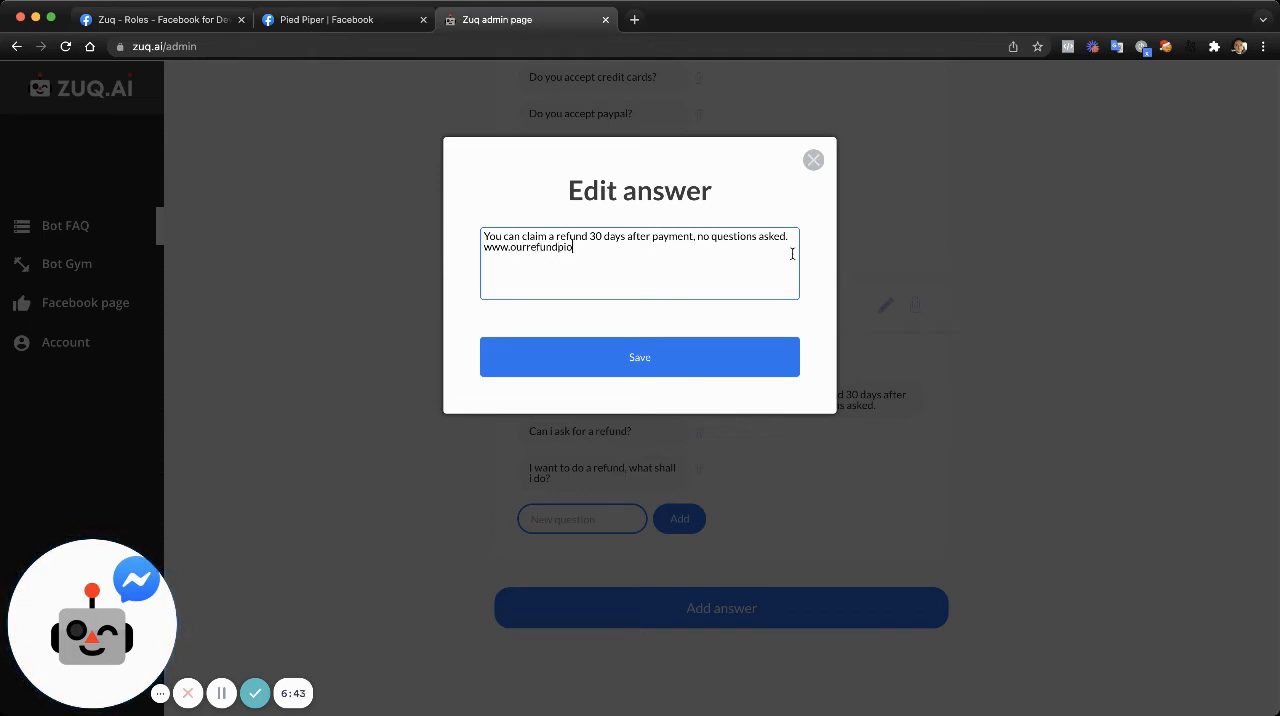
type("olicy.com")
left_click(660, 355)
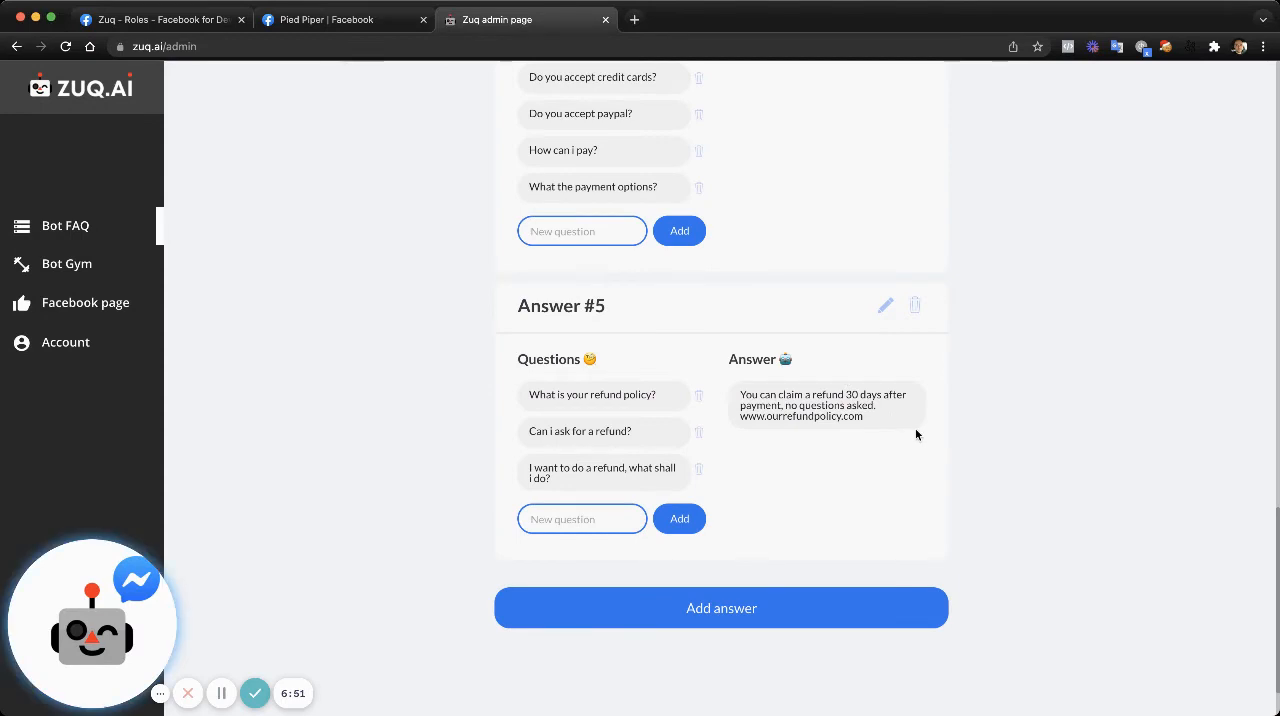
left_click(885, 306)
left_click(790, 236)
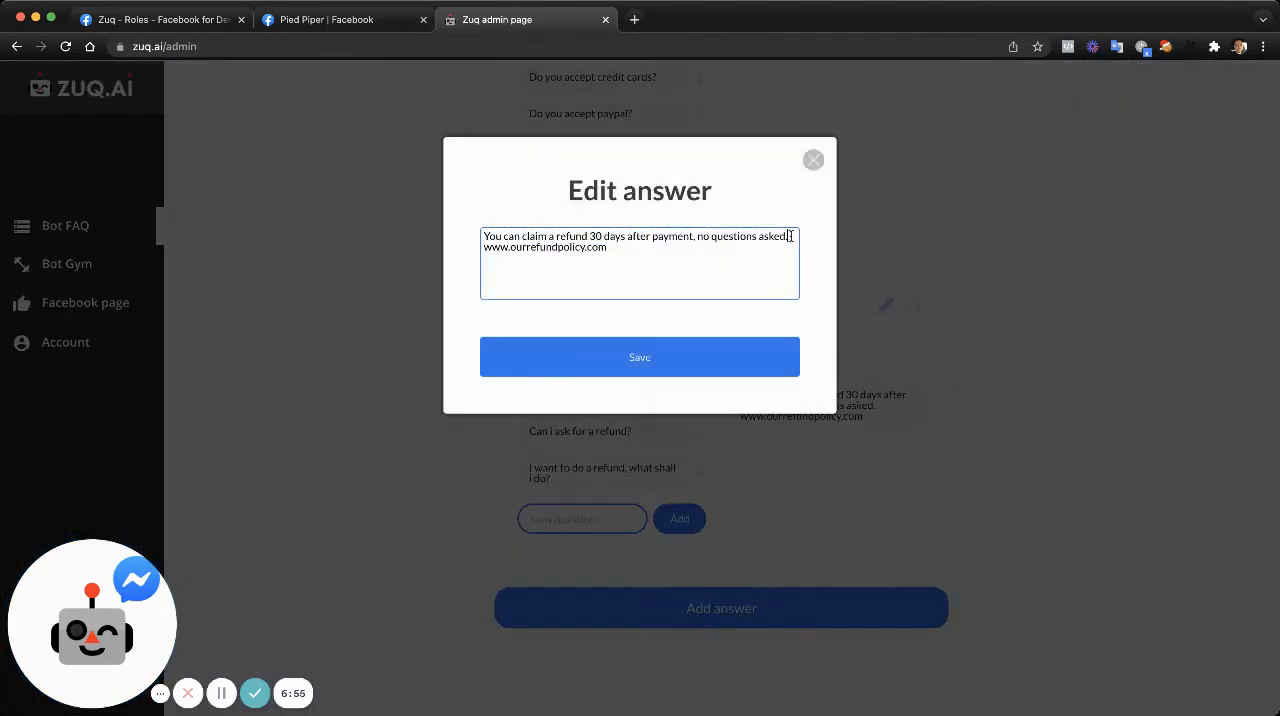
key("Return")
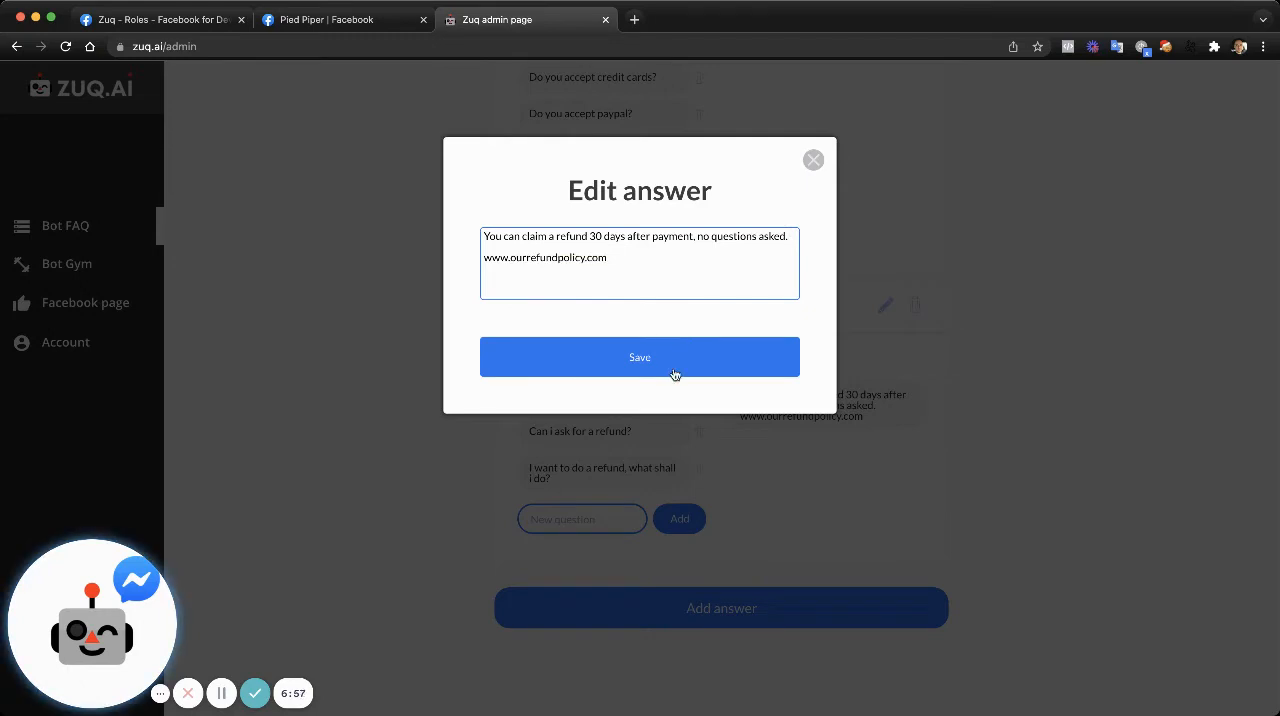
left_click(675, 374)
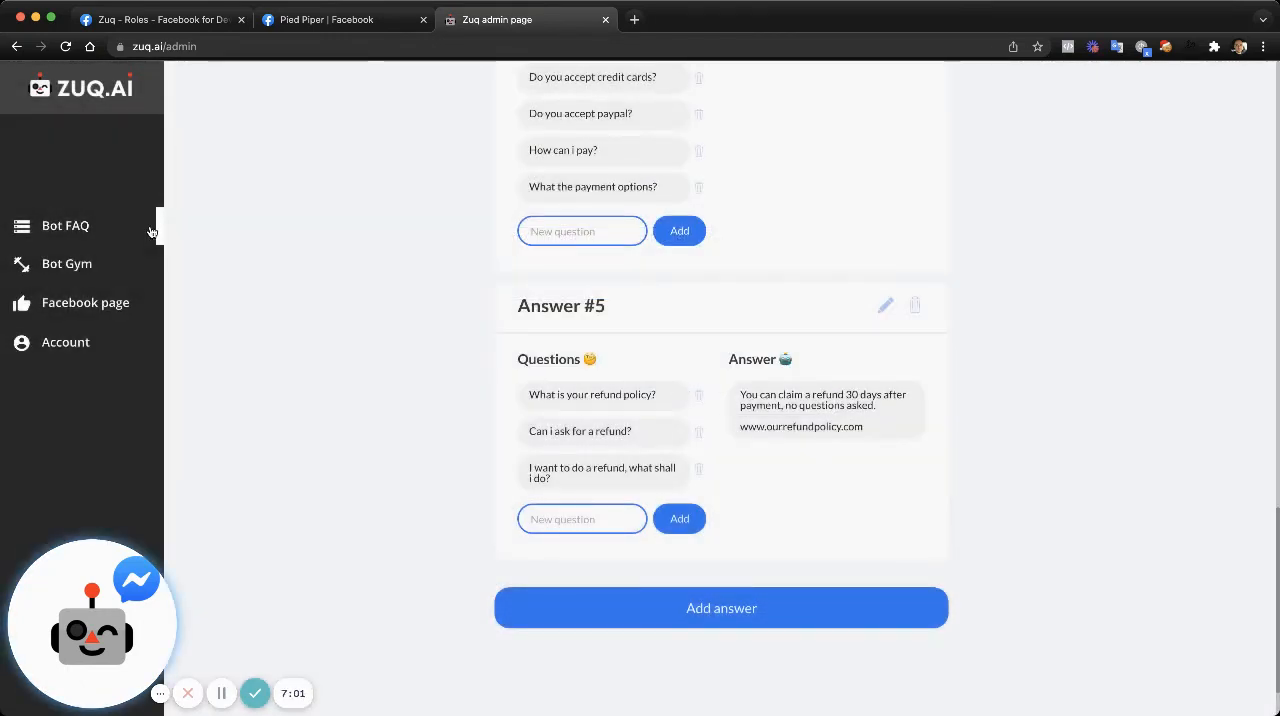
- Connect the Pied Piper Facebook page to the chatbot and switch the bot status to Active
scroll(360, 303, "up", 20)
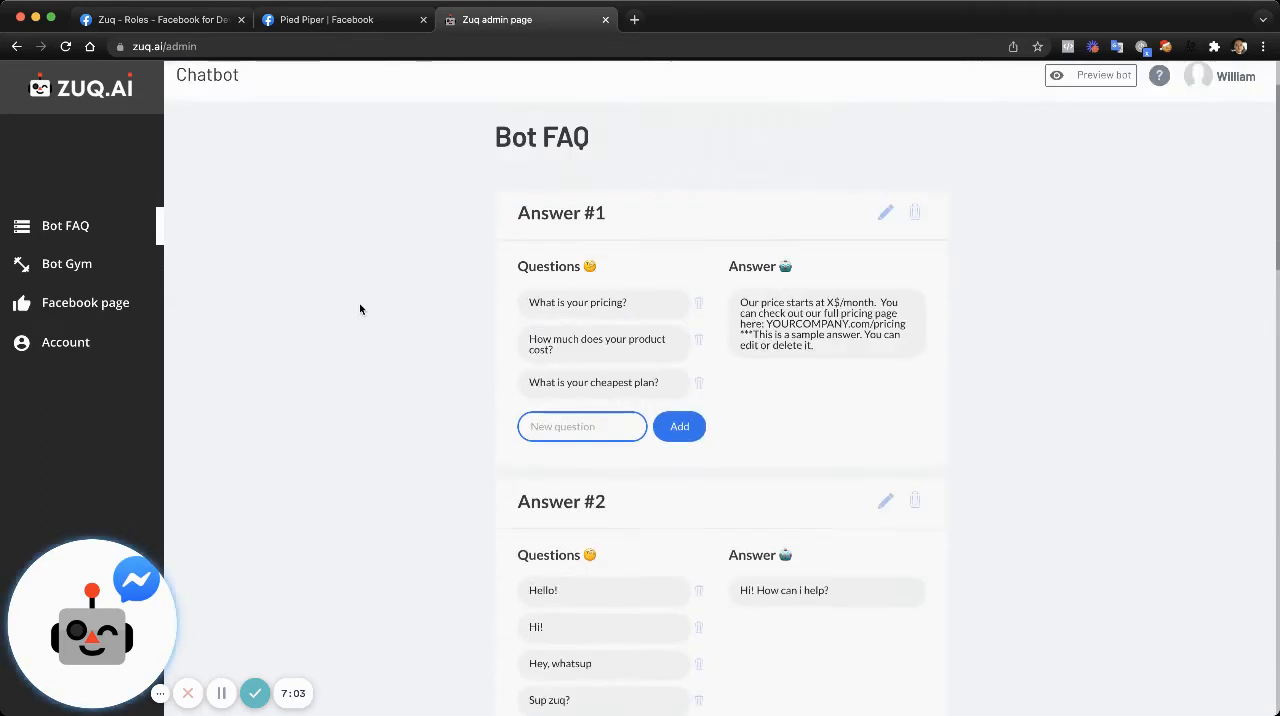
scroll(360, 306, "down", 10)
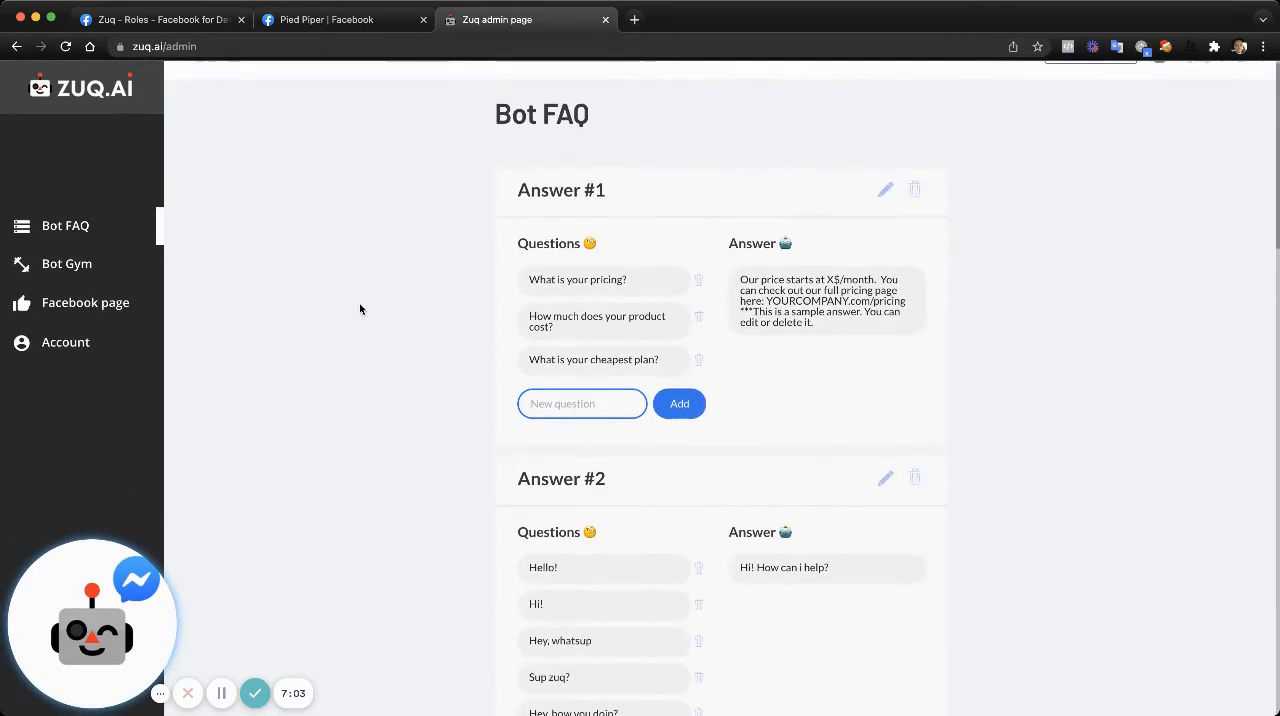
left_click(111, 306)
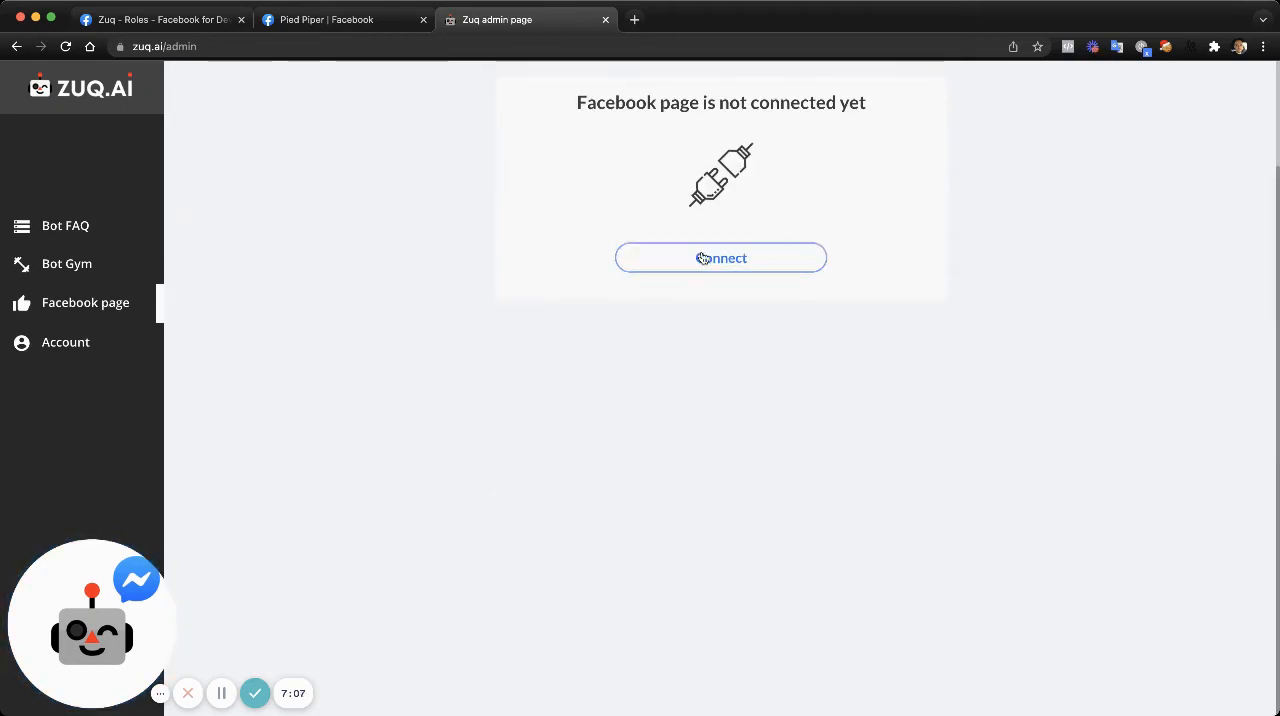
scroll(786, 255, "up", 3)
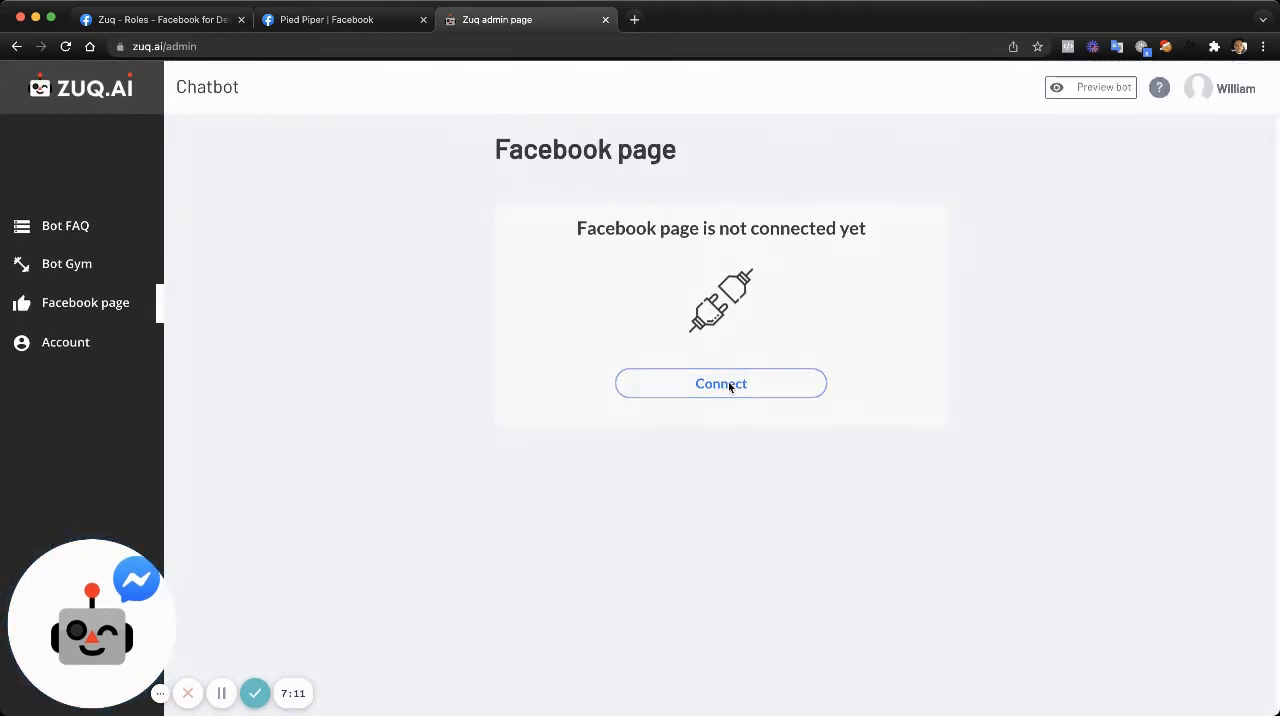
left_click(728, 384)
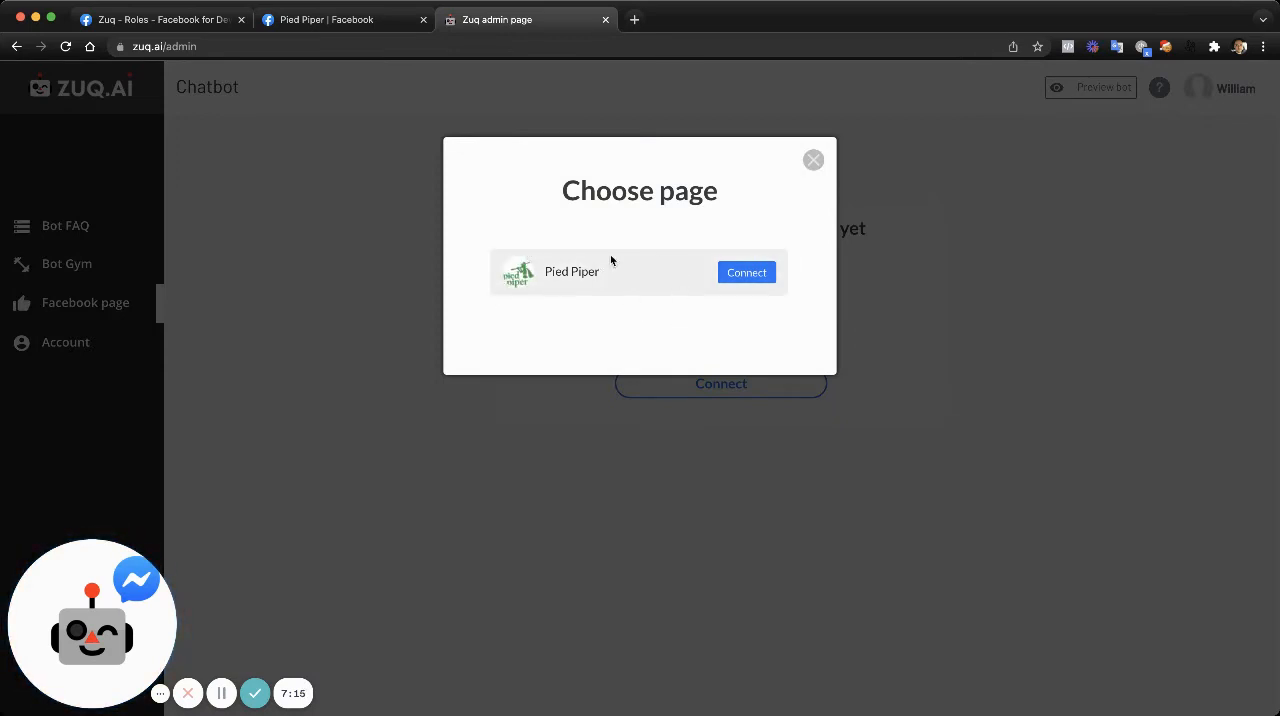
left_click(743, 274)
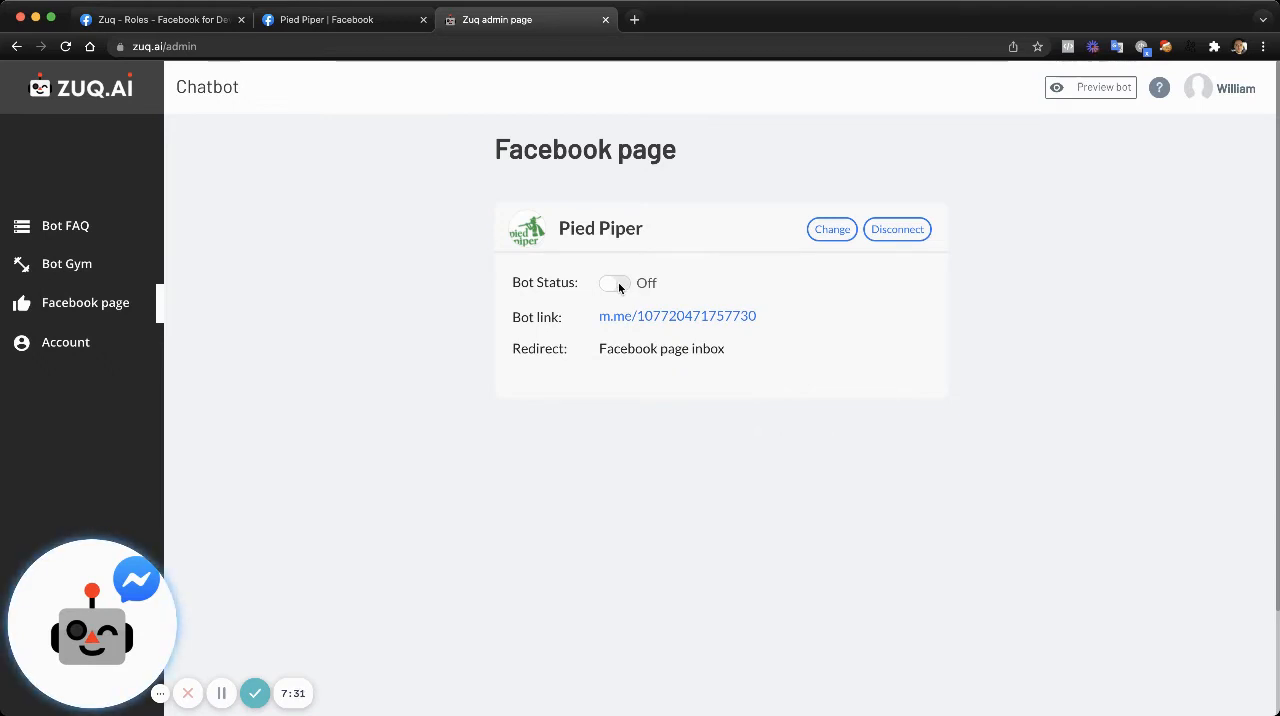
left_click(614, 284)
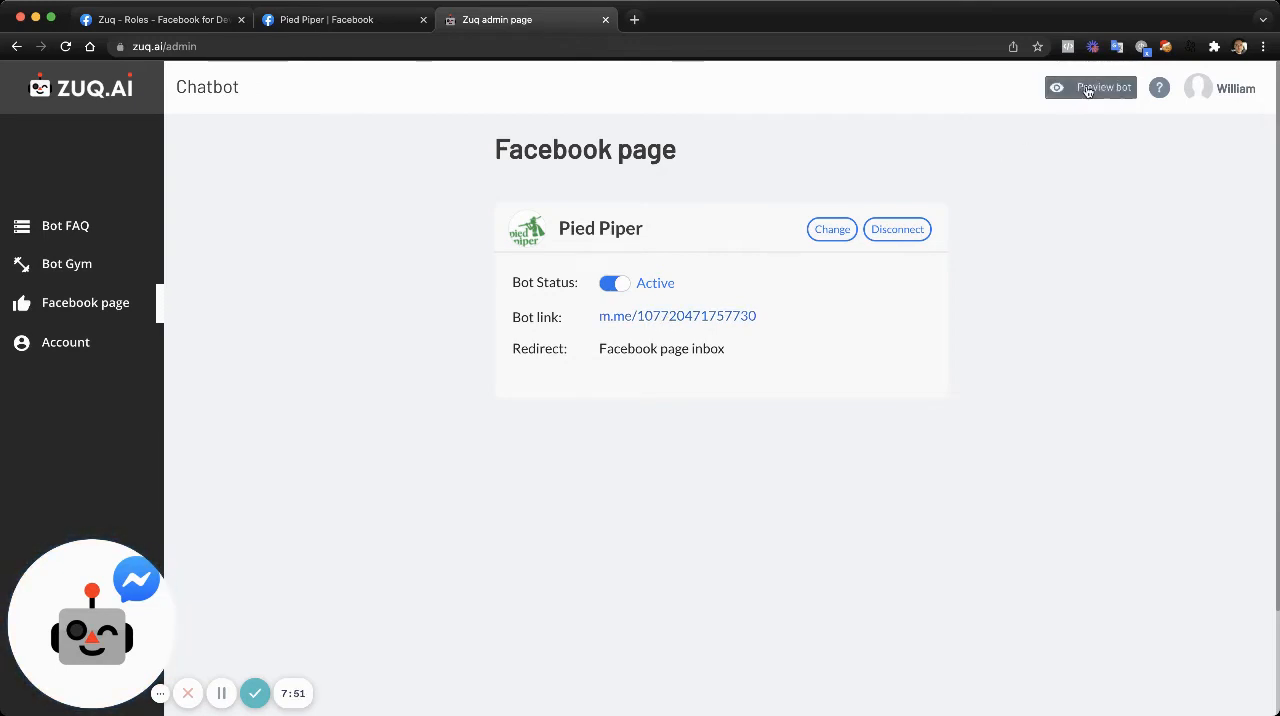
- Switch to Facebook, open the Pied Piper page from its settings, dismiss the popup and view the page as a visitor
left_click(374, 22)
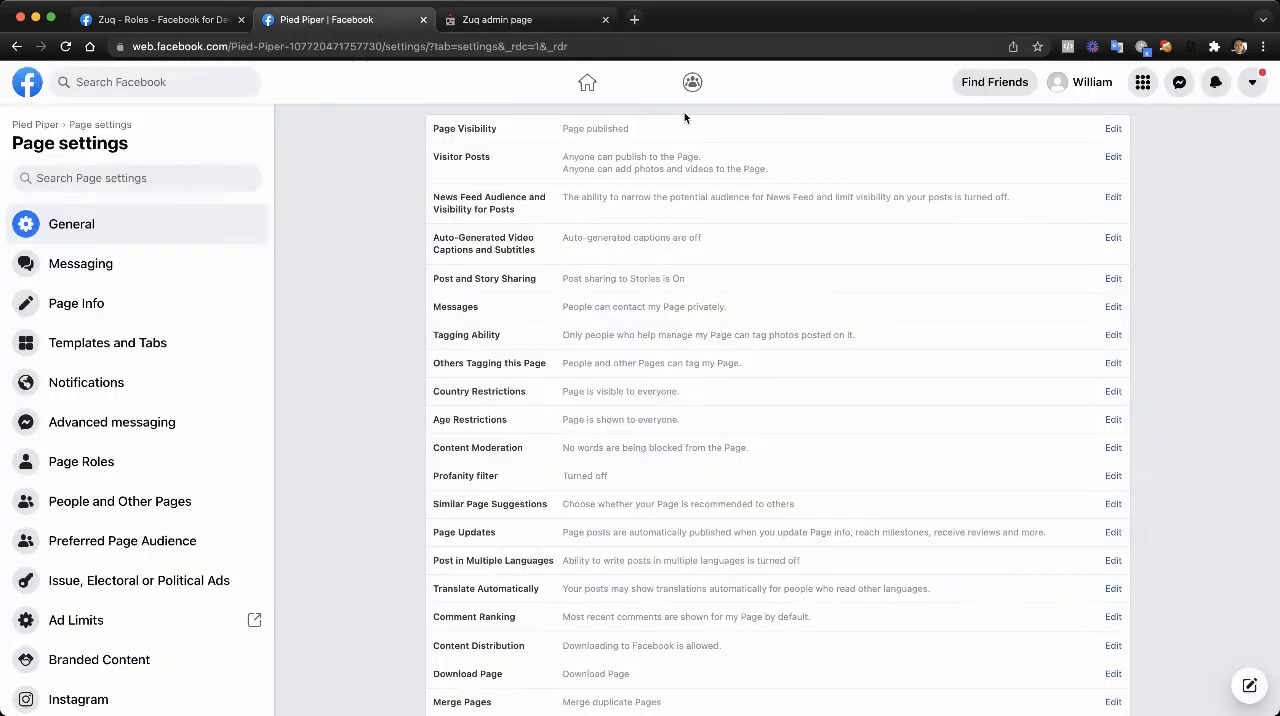
left_click(41, 124)
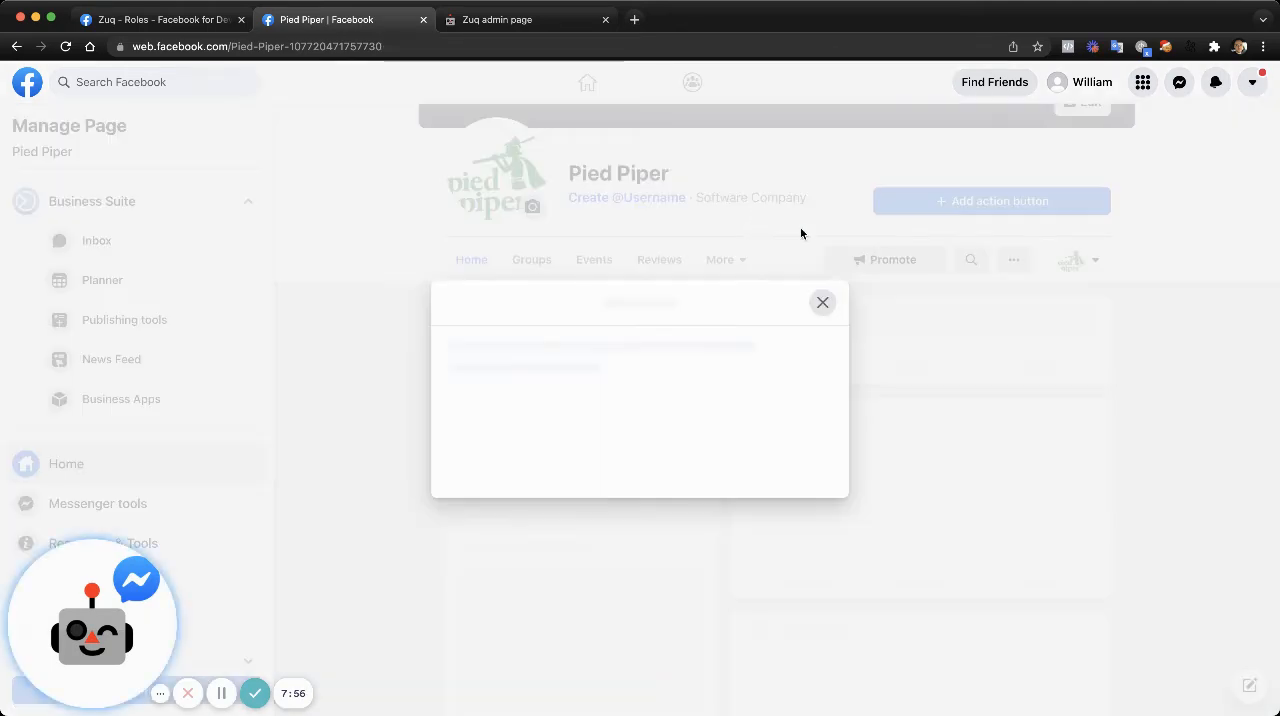
left_click(822, 302)
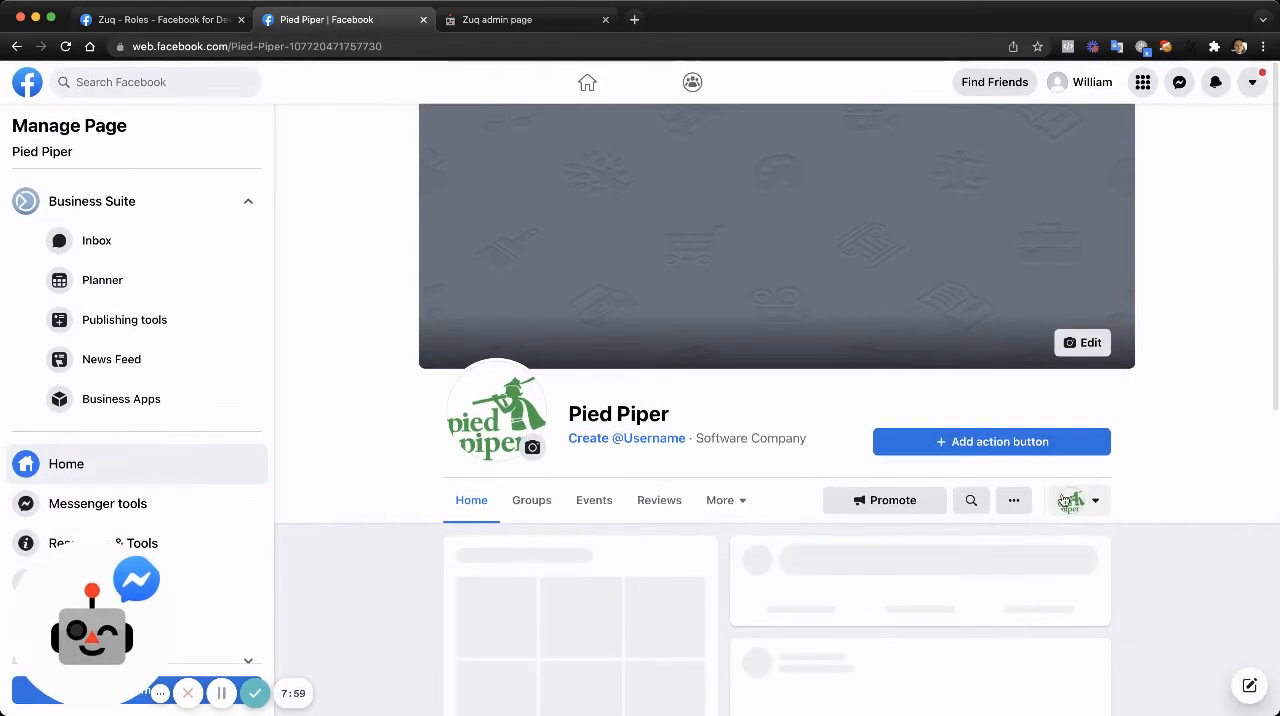
left_click(1078, 517)
left_click(984, 660)
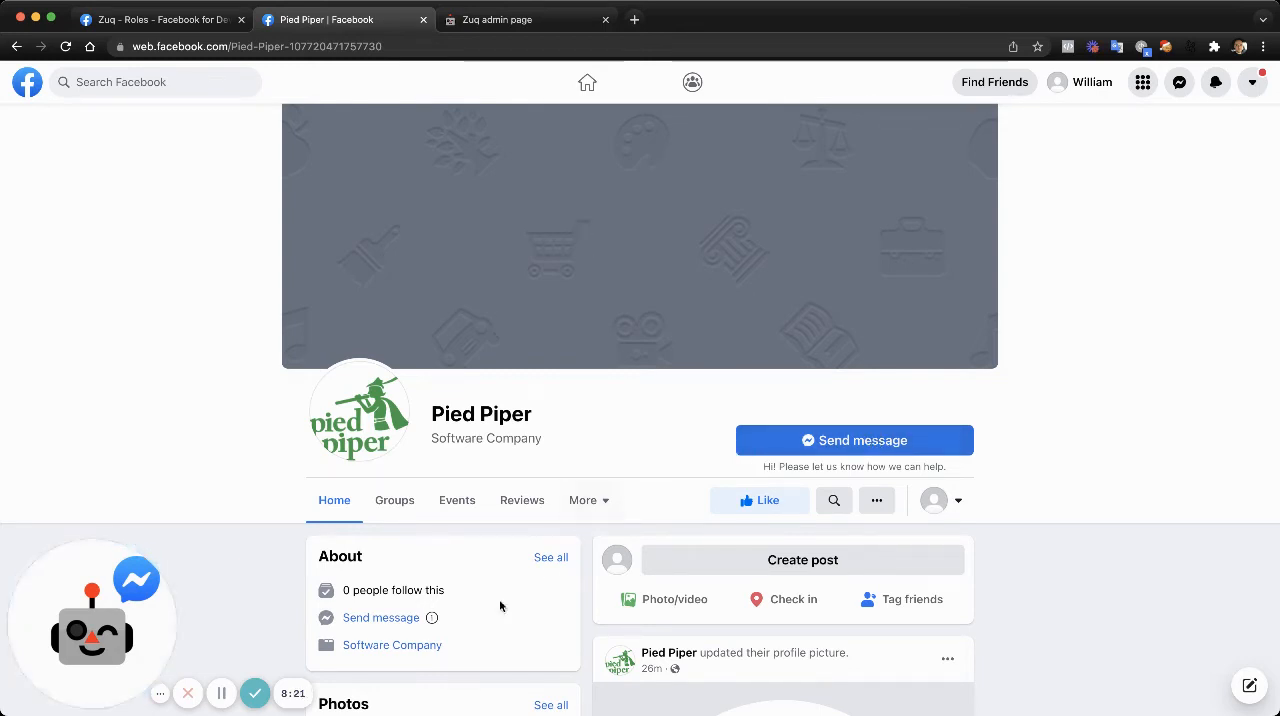
- Start a Messenger chat with the Pied Piper page from its visitor view and send the message "Hi"
left_click(508, 20)
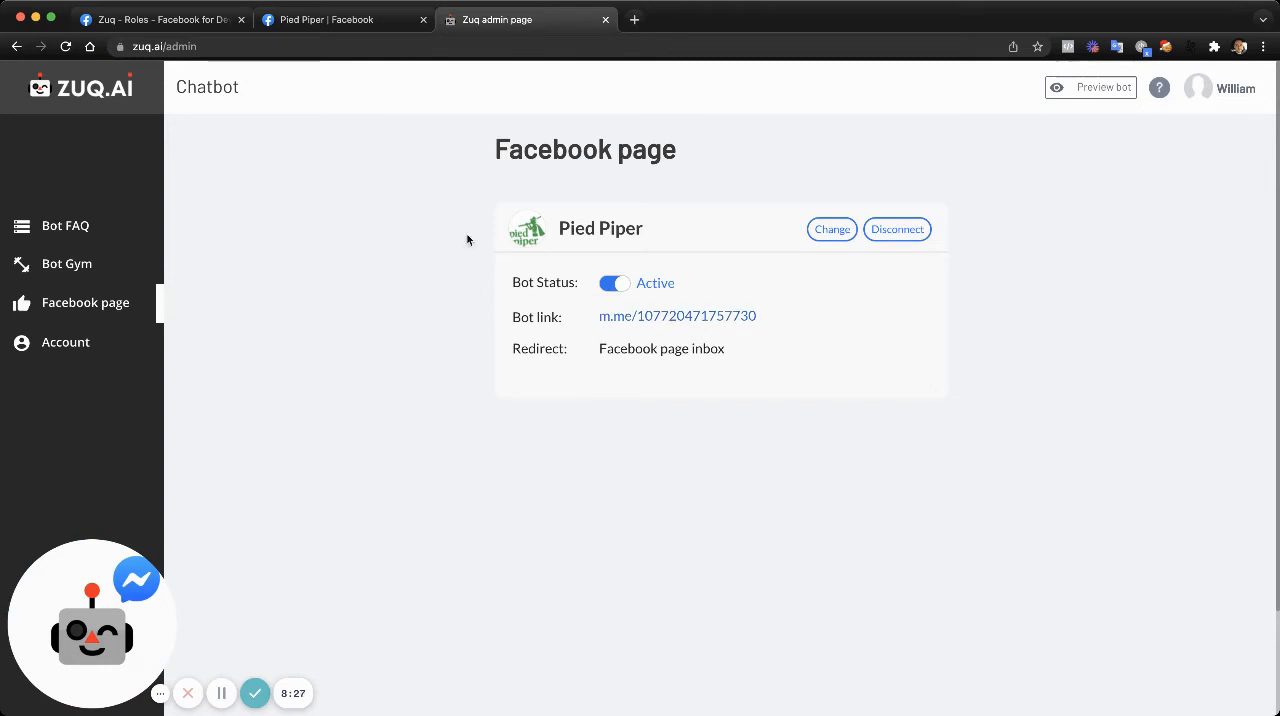
left_click(372, 24)
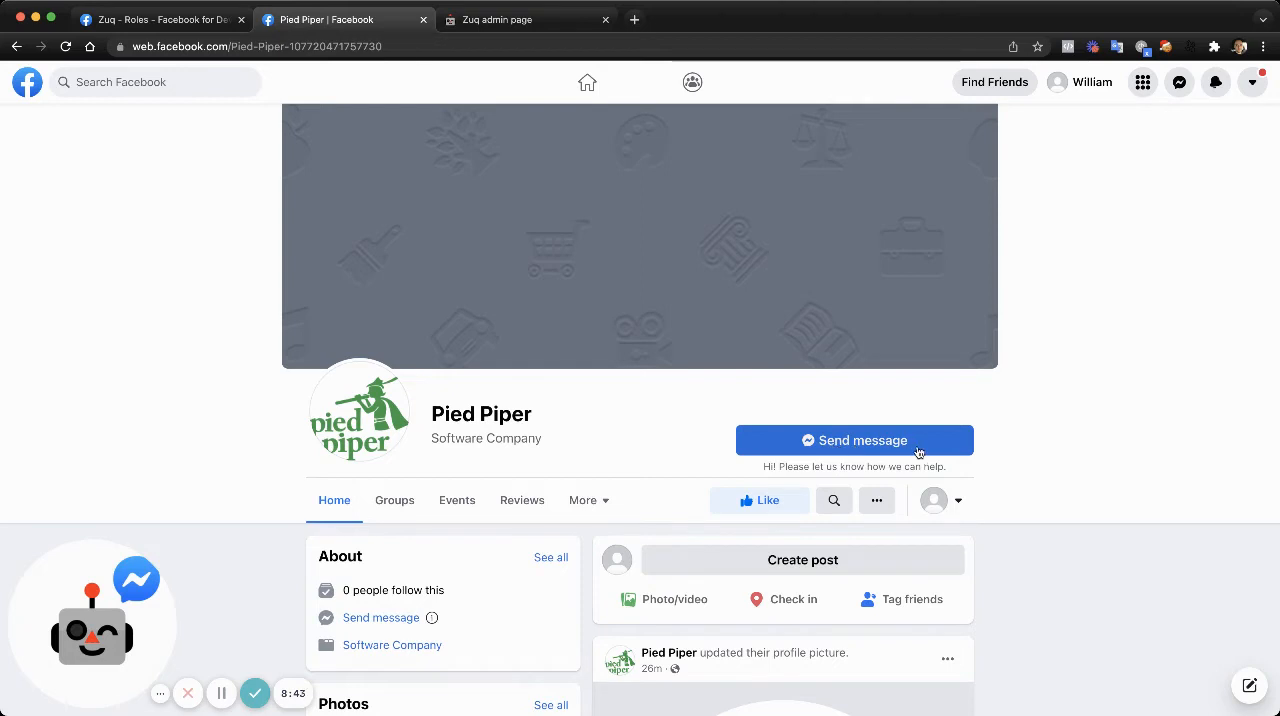
left_click(865, 441)
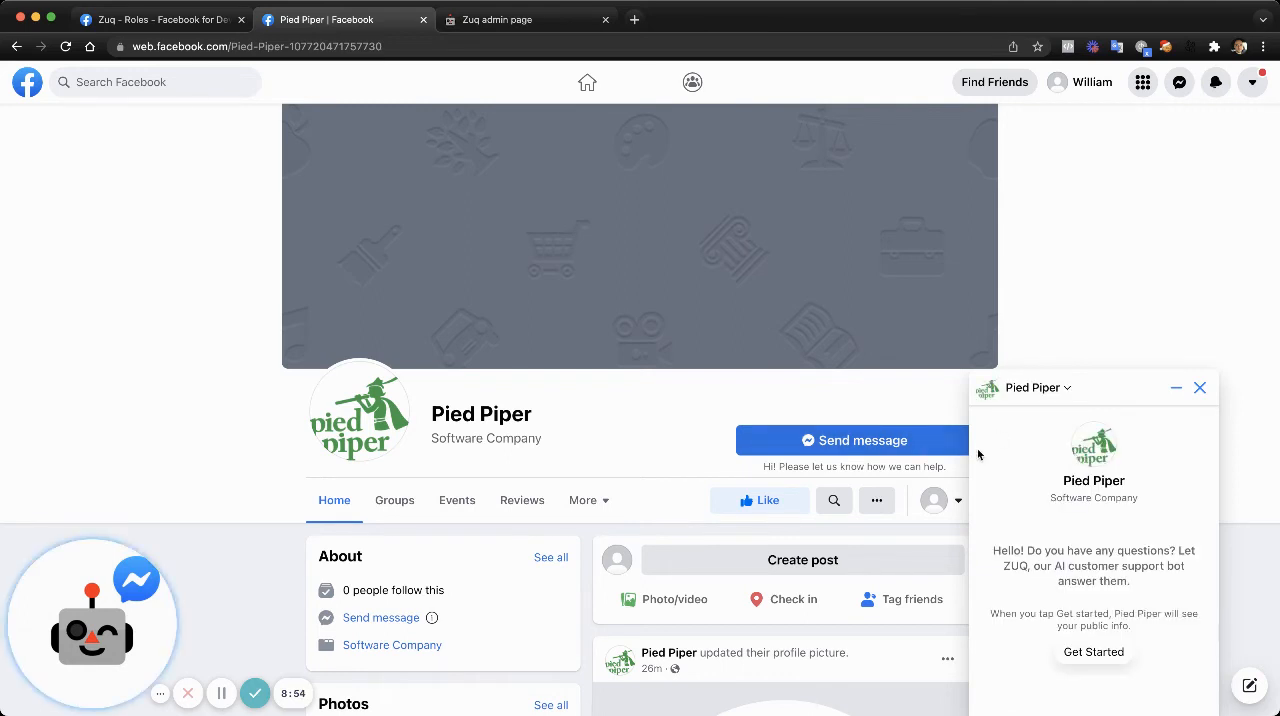
left_click(1077, 655)
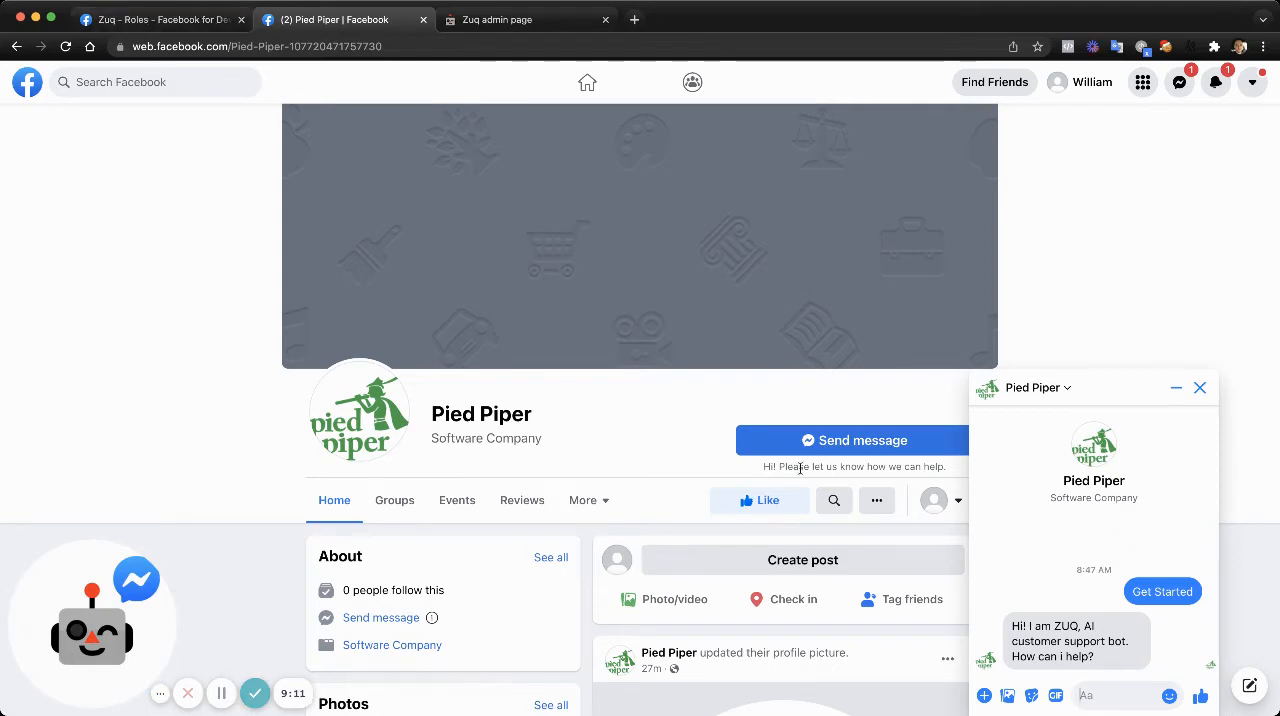
type("Hi")
key("Return")
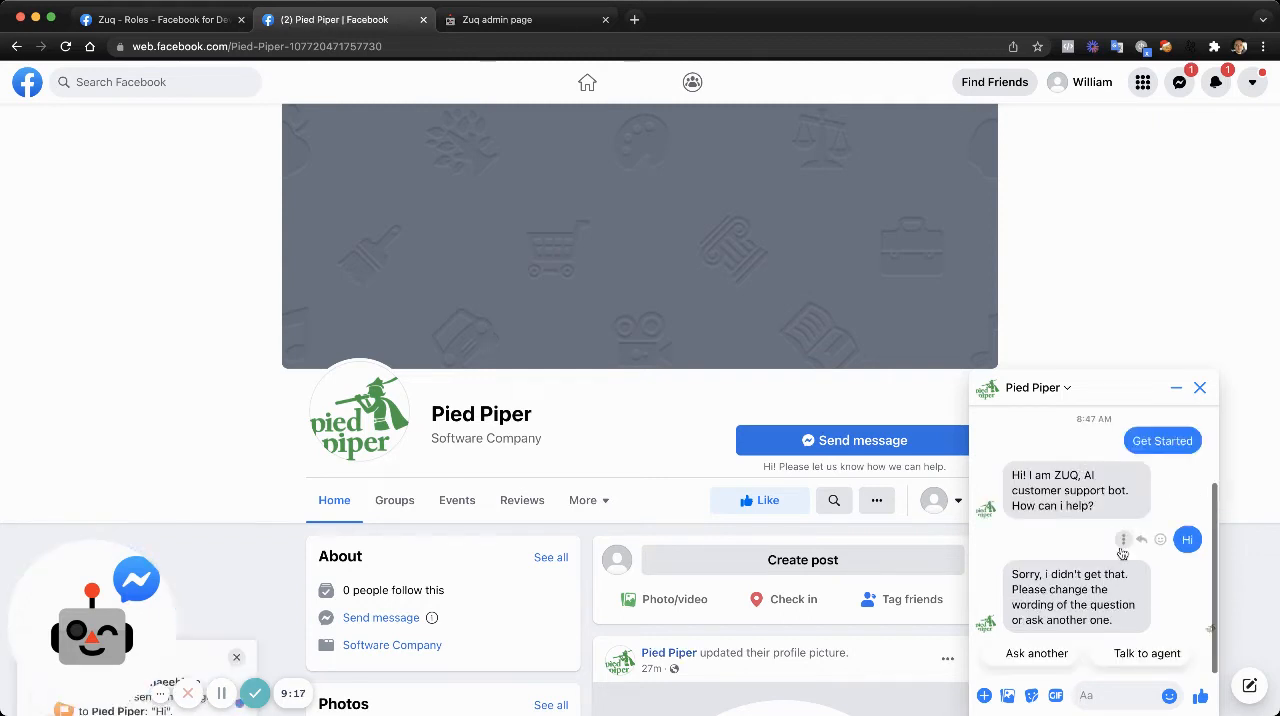
- In the ZUQ.AI admin, add the question "Hi" to Answer #2 of the bot's FAQ
left_click(505, 22)
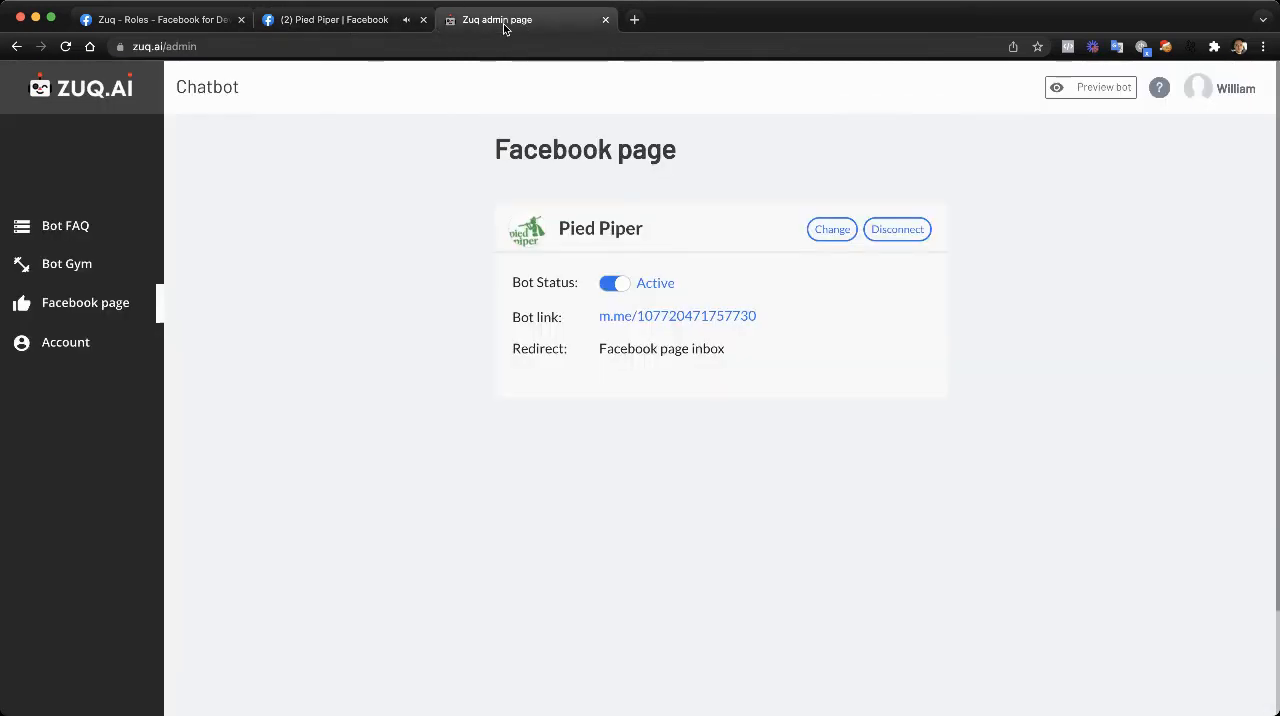
left_click(87, 234)
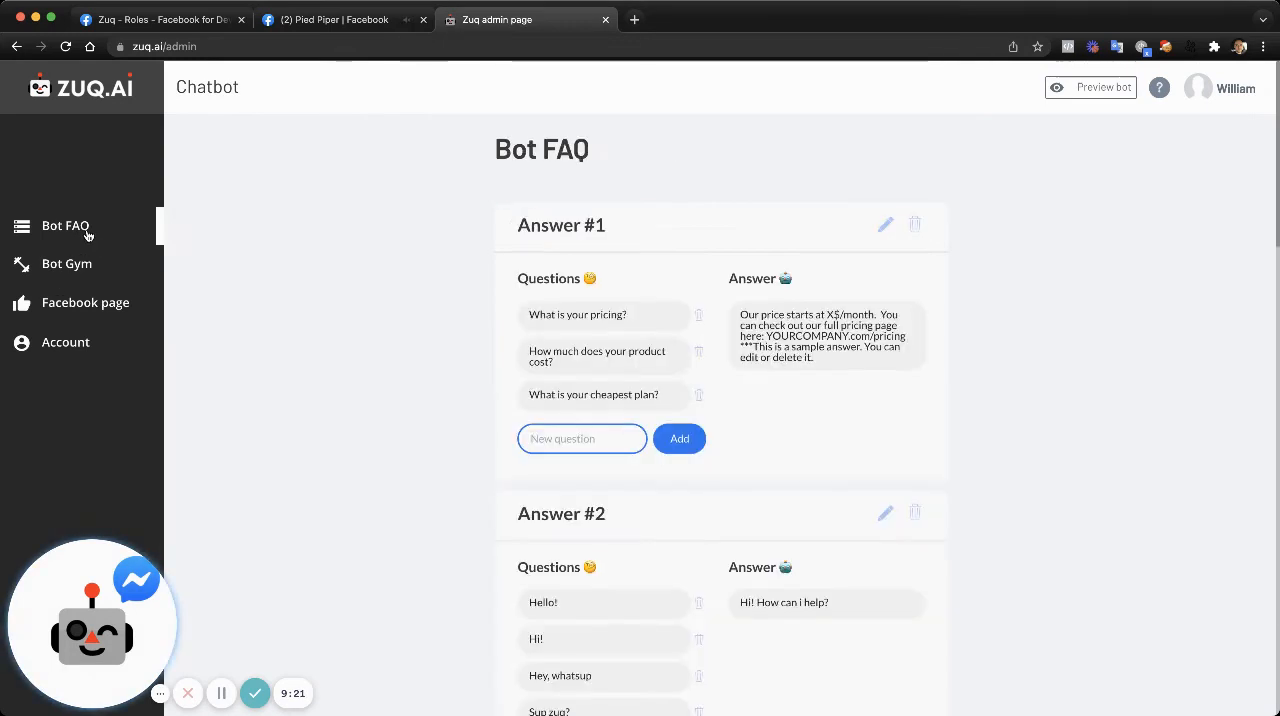
scroll(559, 433, "down", 5)
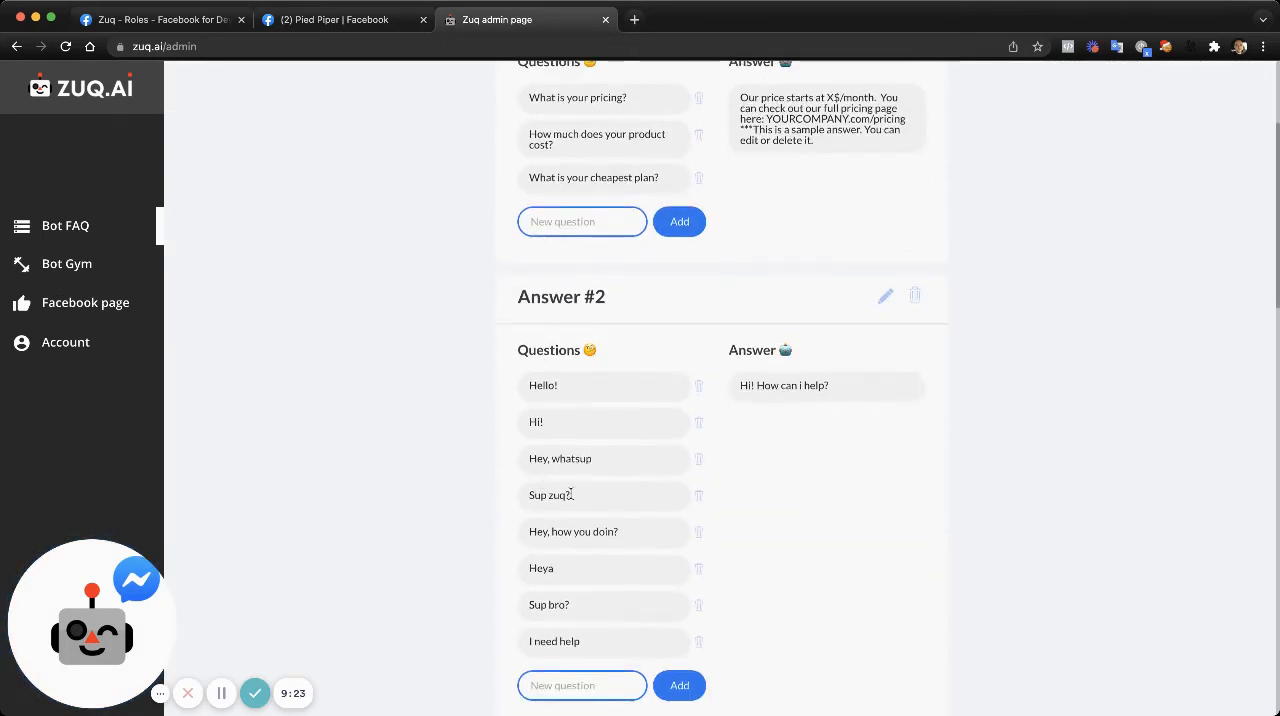
left_click(598, 599)
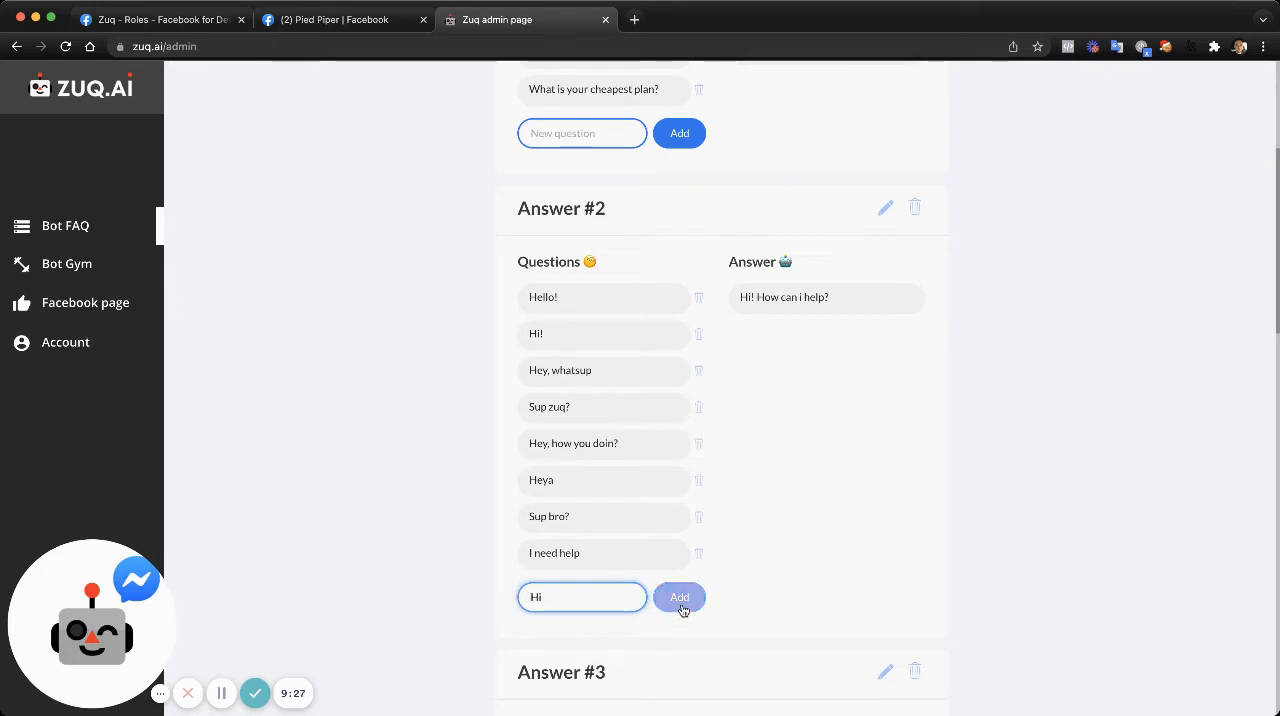
type("Hi")
left_click(690, 605)
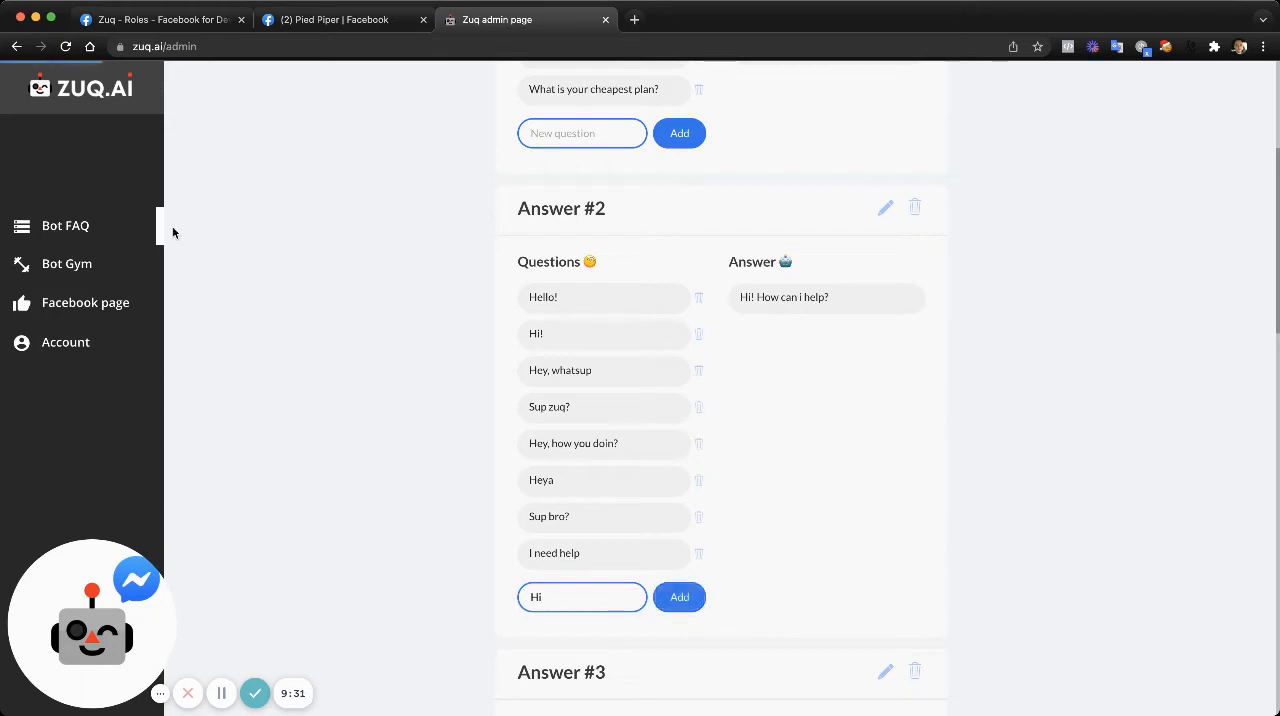
- Return to the Pied Piper chat on Facebook and send the message "Hello"
left_click(328, 22)
type("Hell")
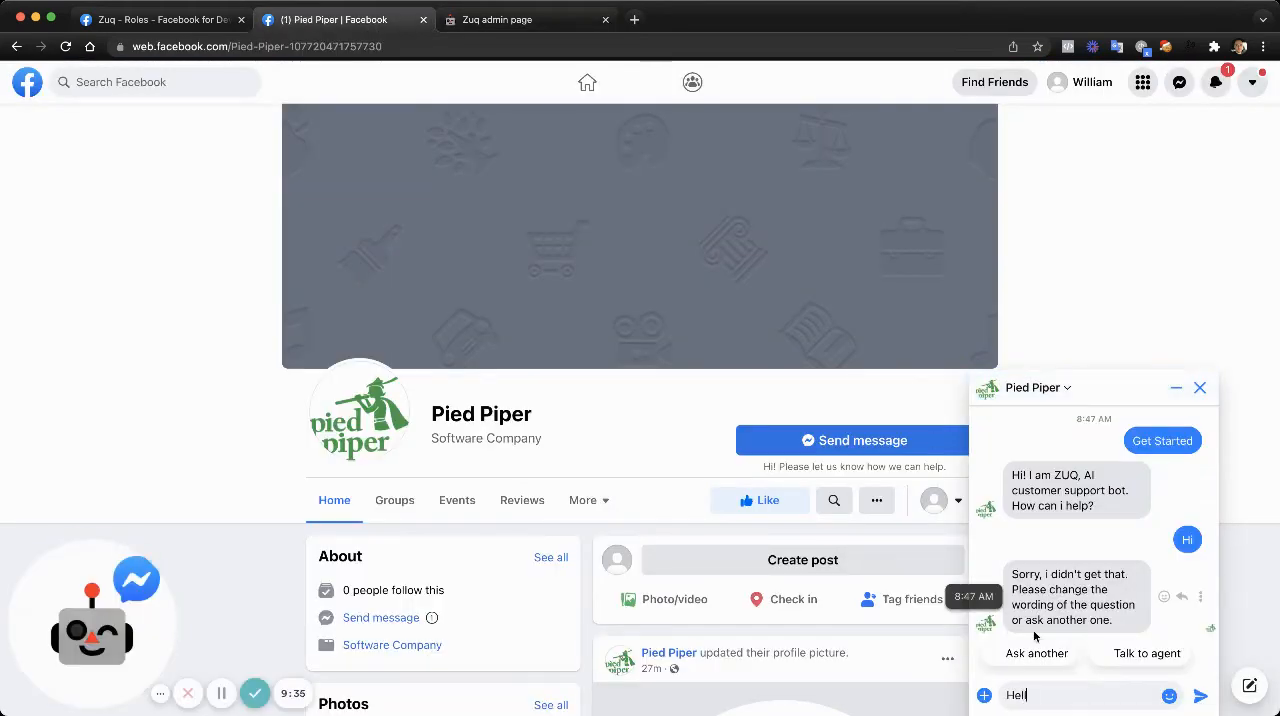
type("o")
key("Return")
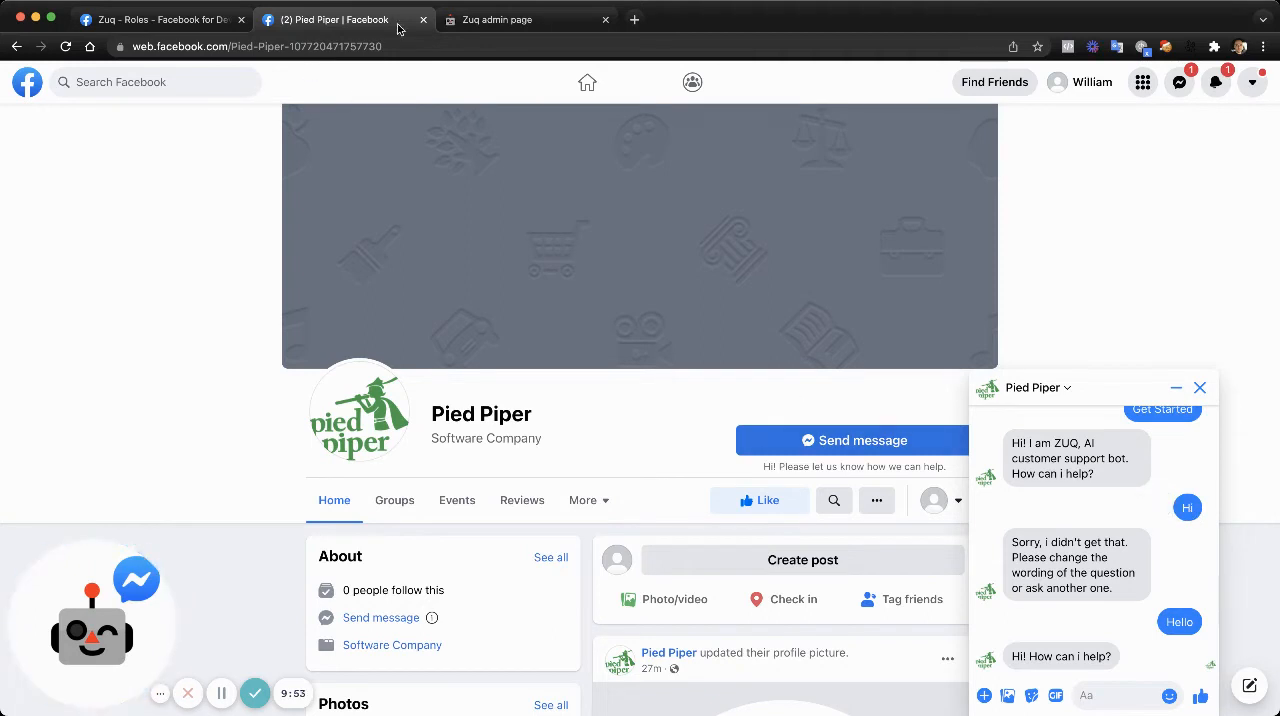
- Examine the bot's logged user questions and replies in the ZUQ.AI Bot Gym, then reopen the Bot FAQ
left_click(476, 20)
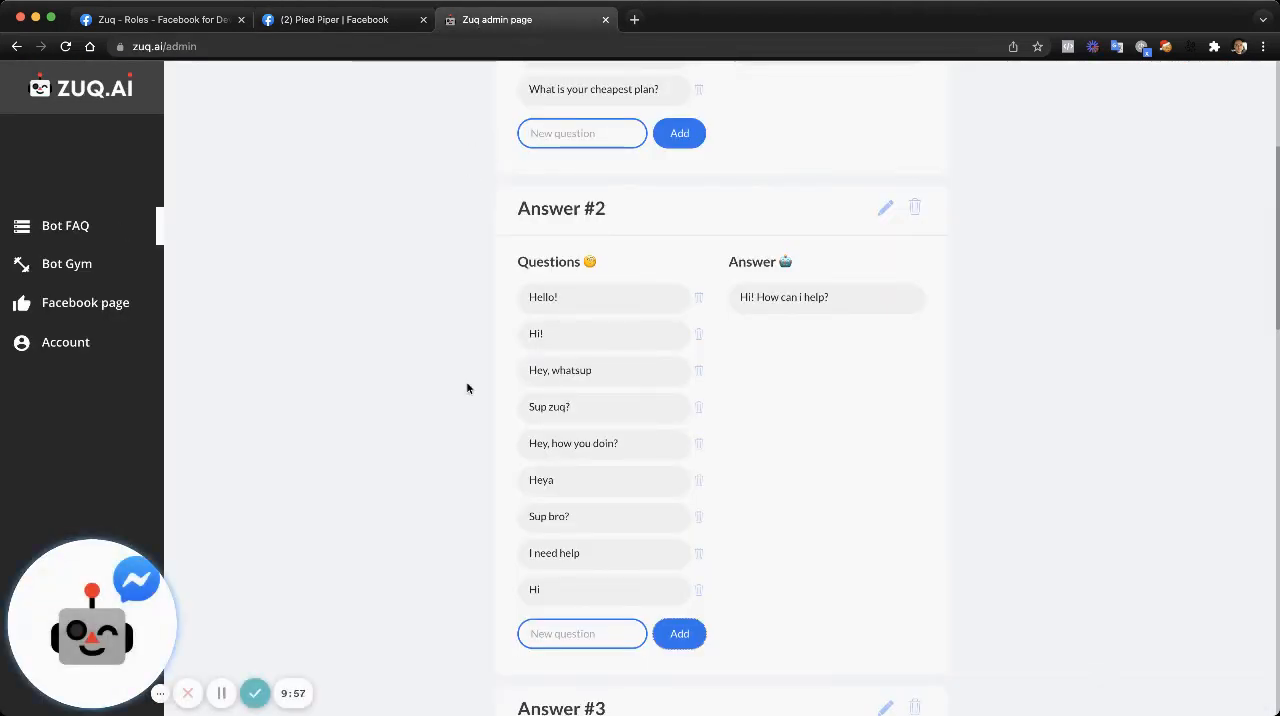
left_click(95, 277)
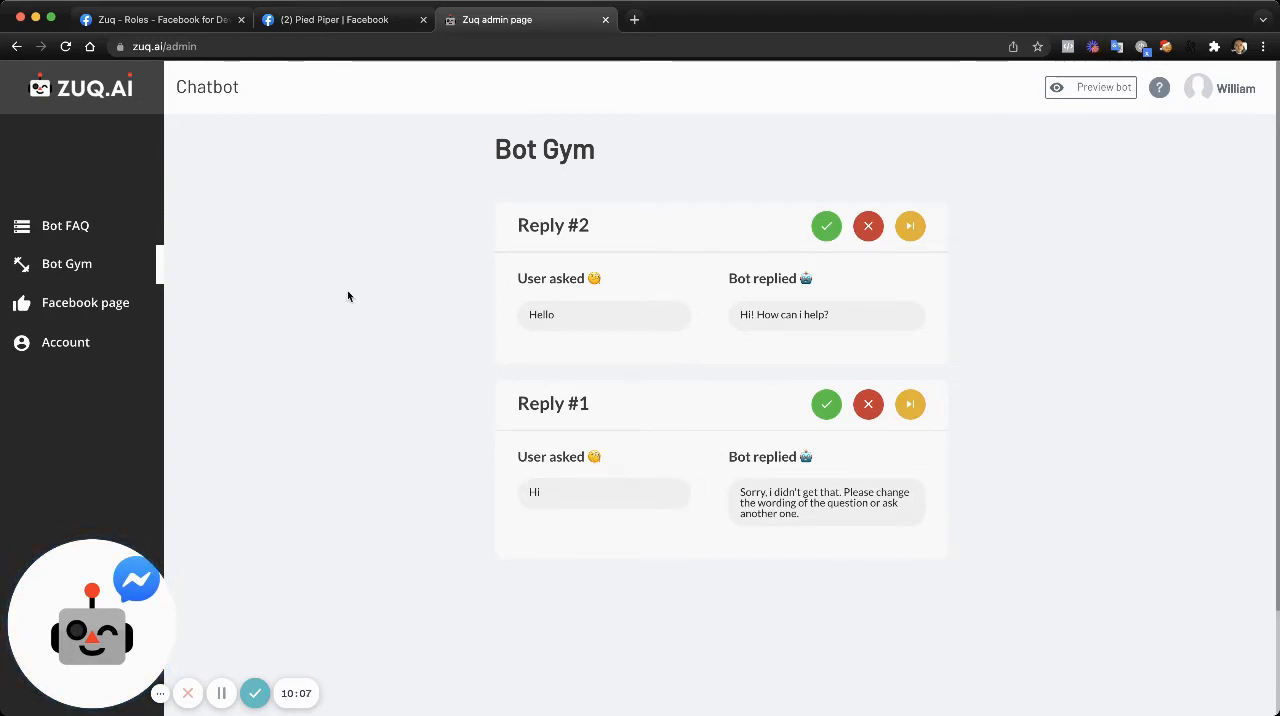
left_click(65, 226)
- Go back to the Pied Piper chat on Facebook and ask the bot "What is your refund policy?"
left_click(342, 20)
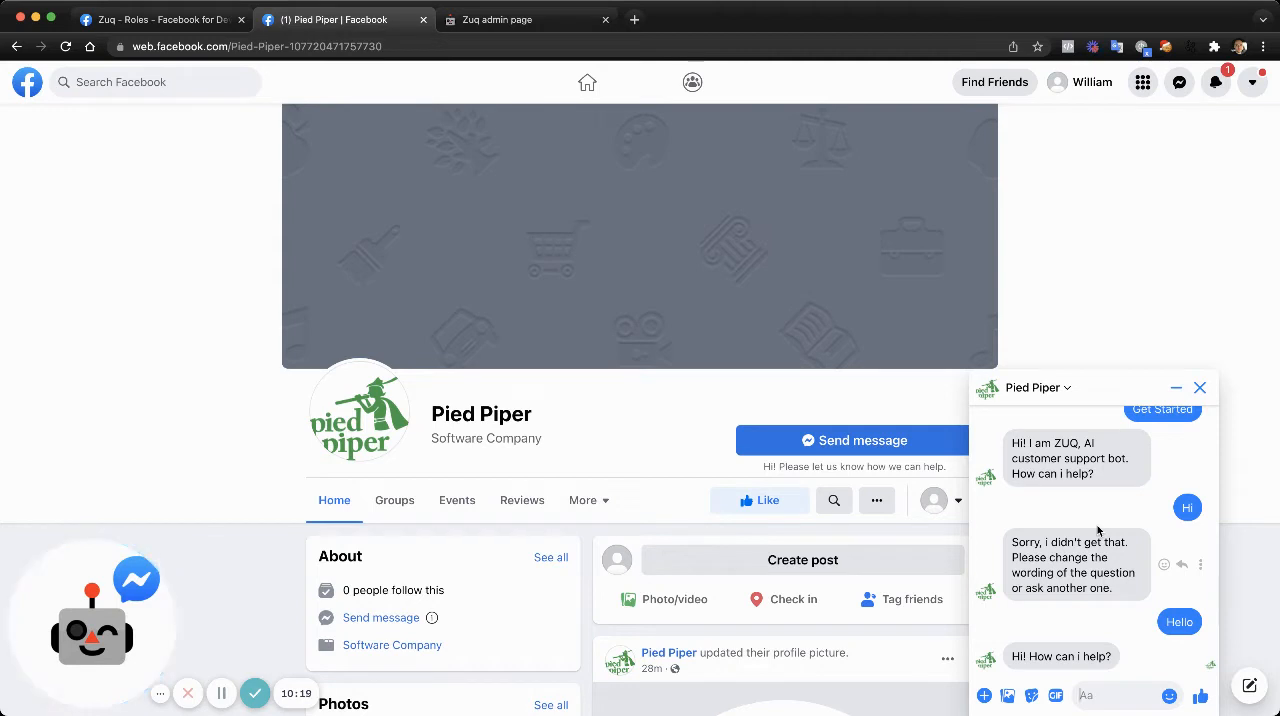
type("What is y")
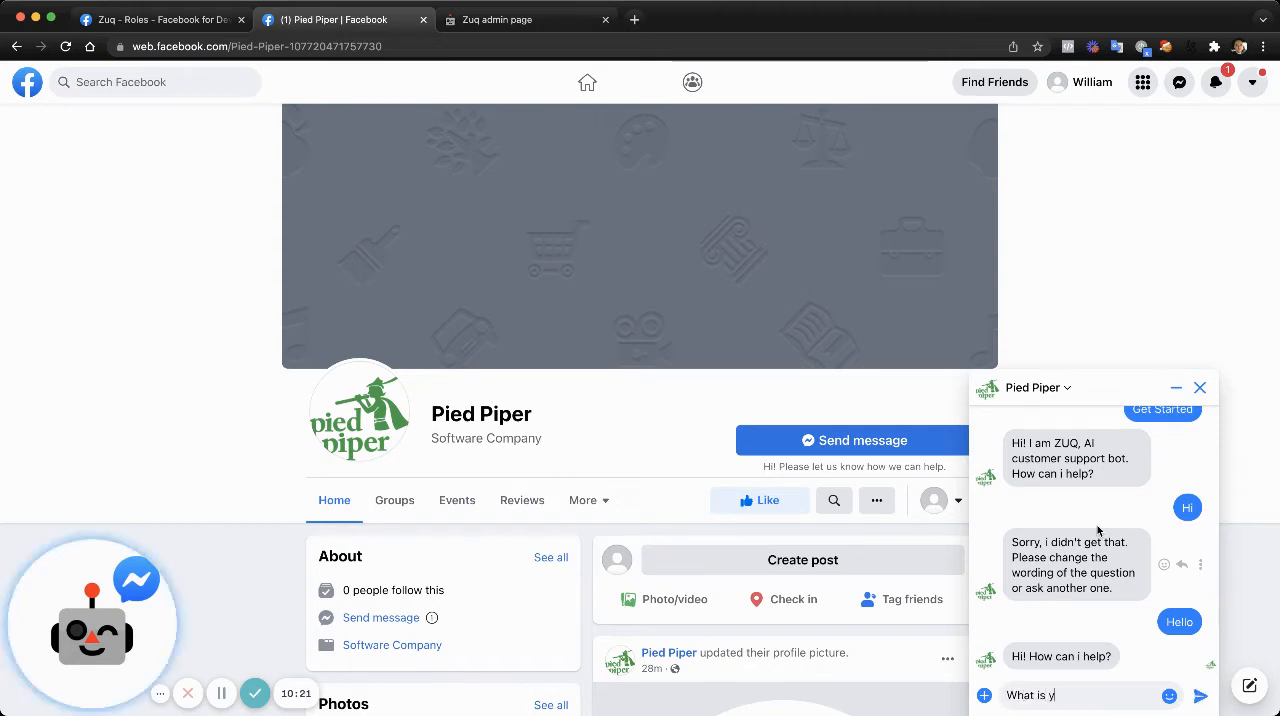
type("our refund polu")
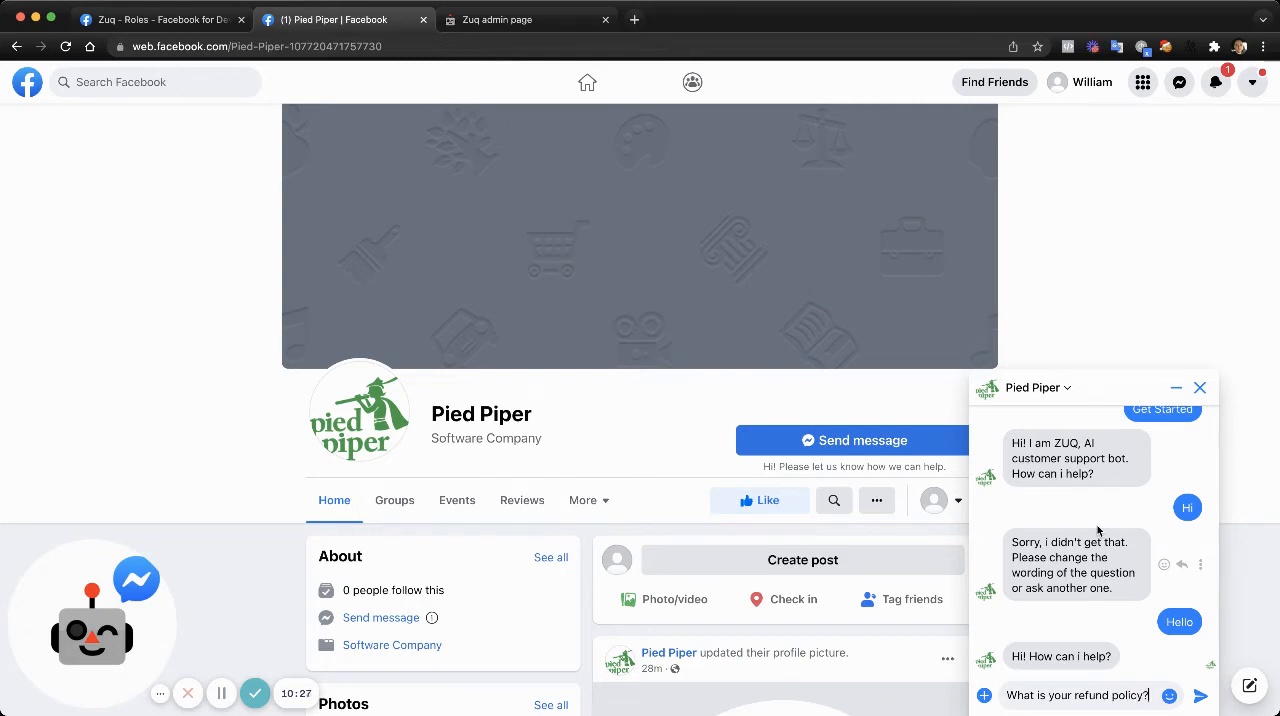
key("Return")
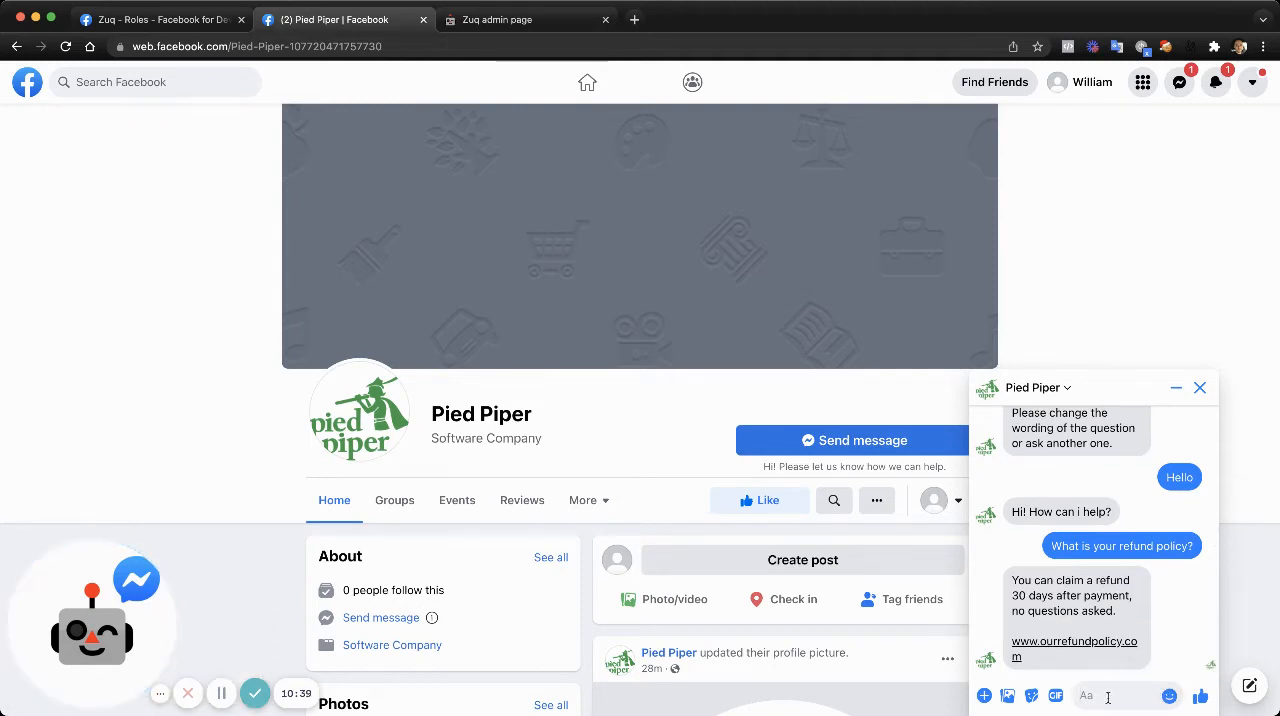
- Ask the bot the differently worded question "Do you do refunds?" in the Pied Piper chat
type("Do do")
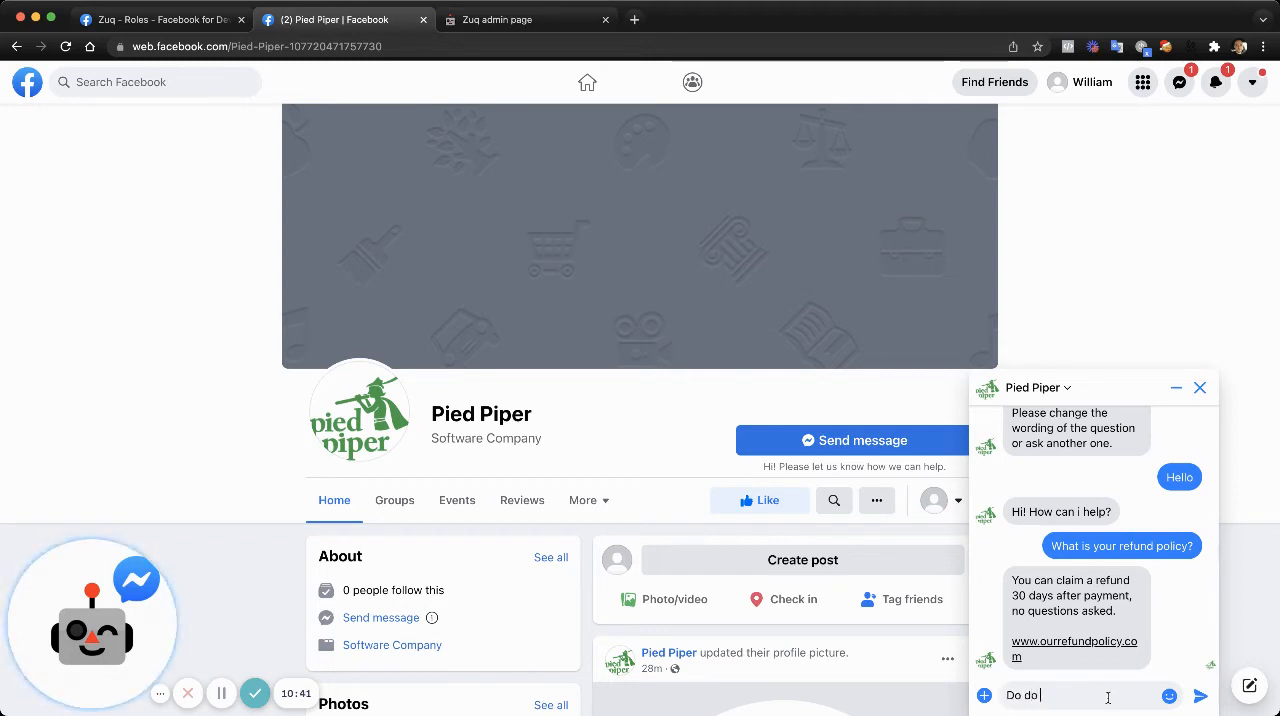
key("BackSpace")
key("BackSpace")
type("you")
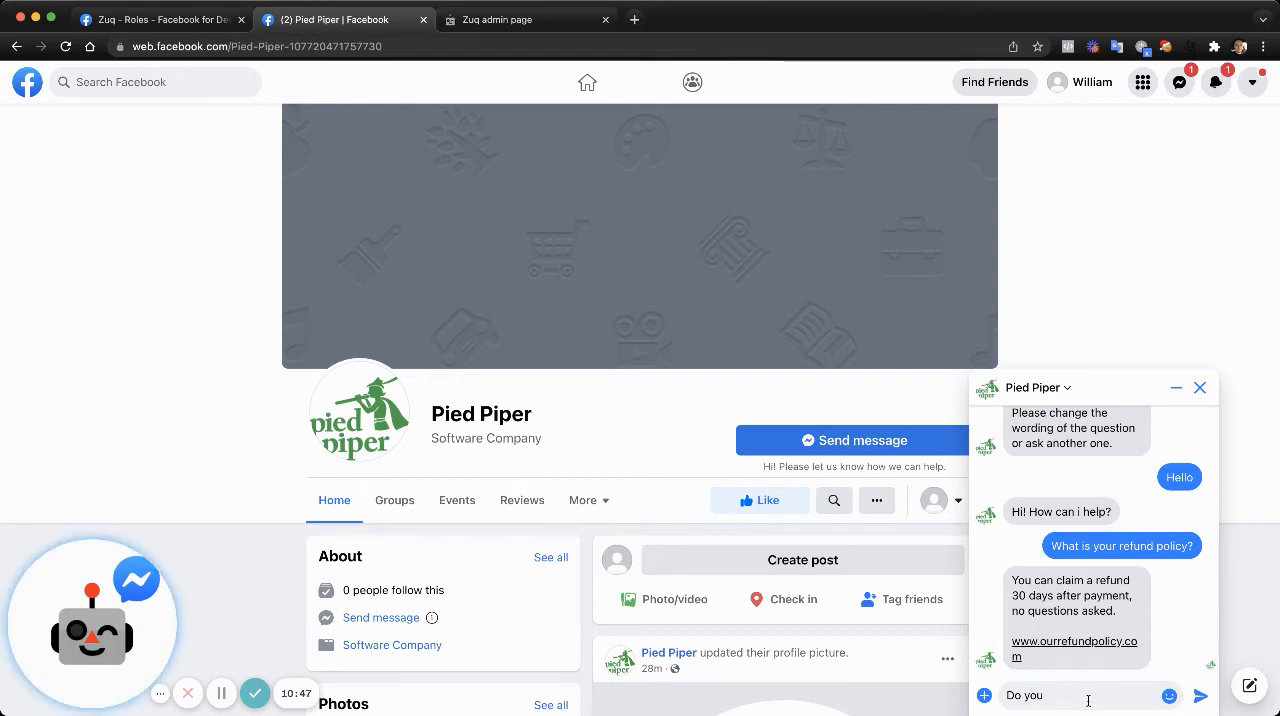
type("funds?")
key("Return")
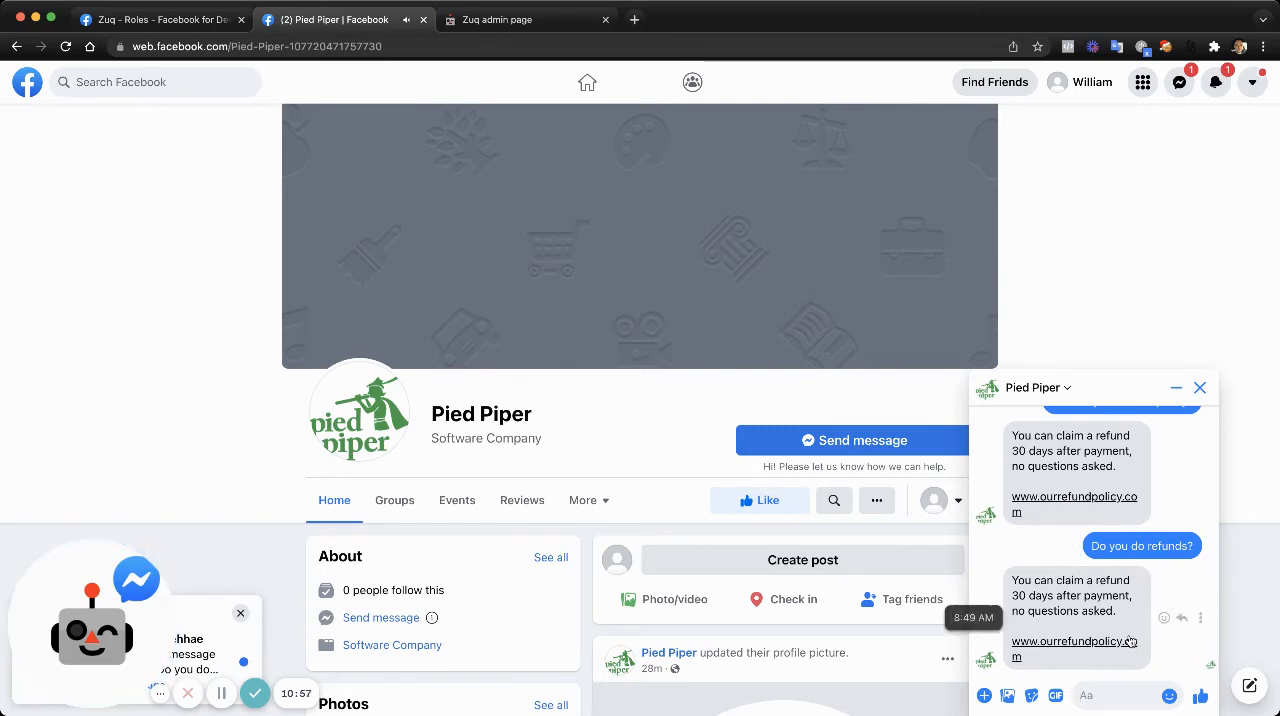
- Ask the bot the informally worded question "Do you refund,bro?" in the Pied Piper chat
type("Do you")
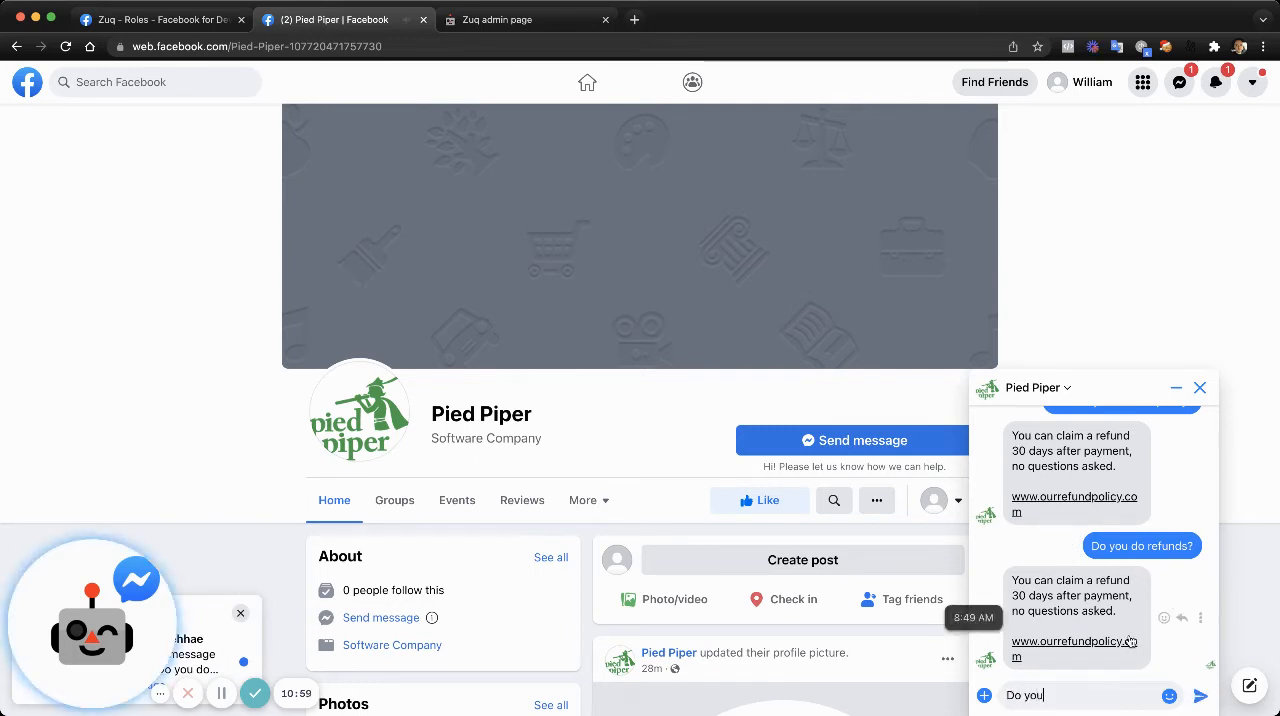
type(" refund,")
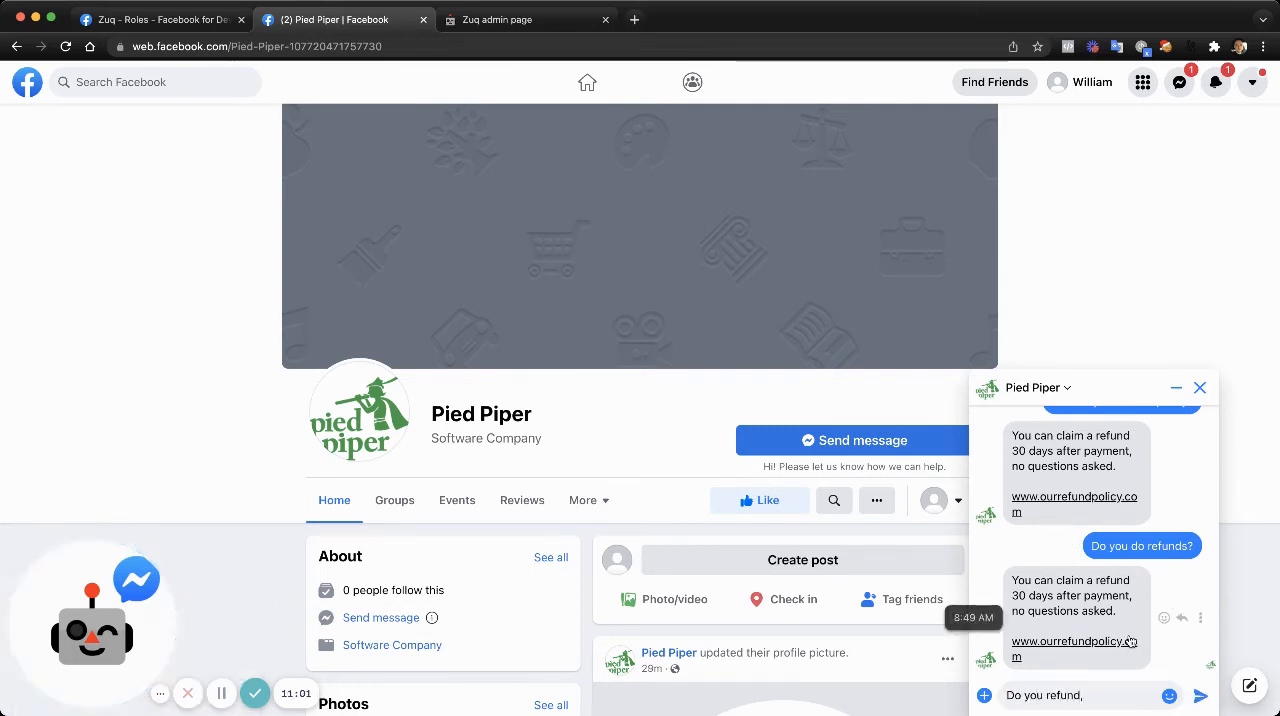
type("bro?")
key("Return")
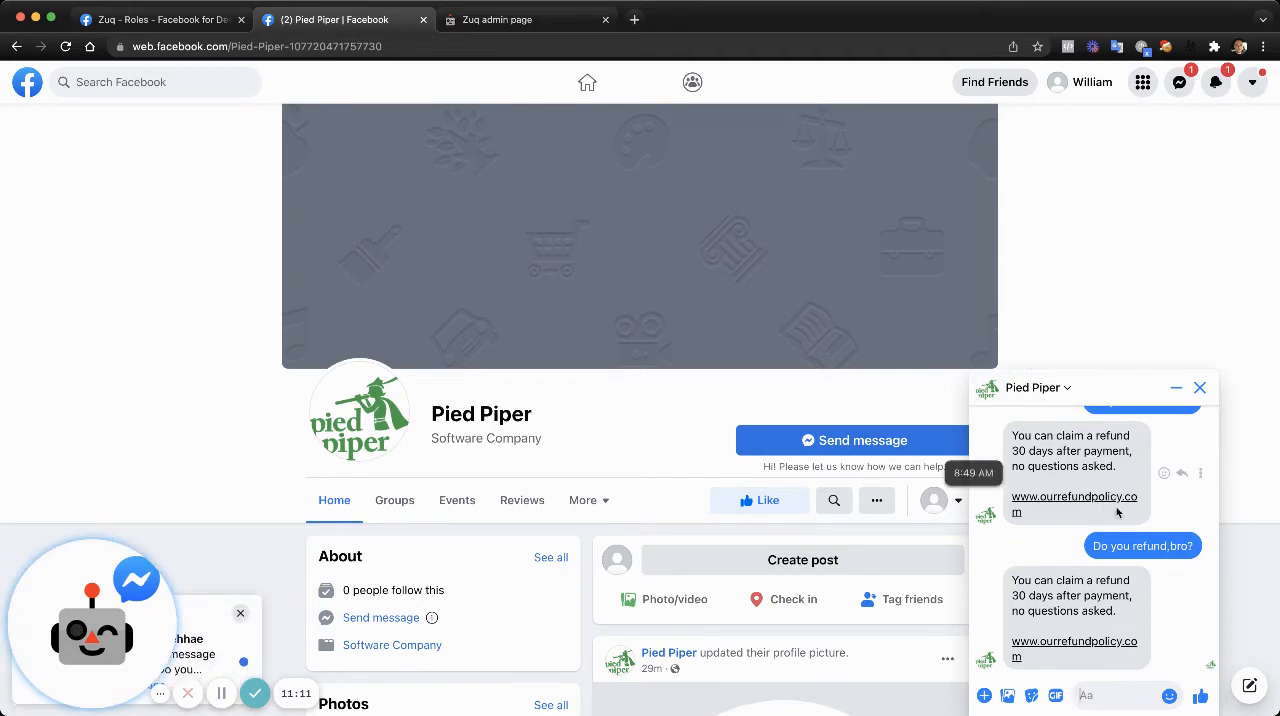
- Send the pricing question "How much is your stuff?" in the Pied Piper chat
type("How m")
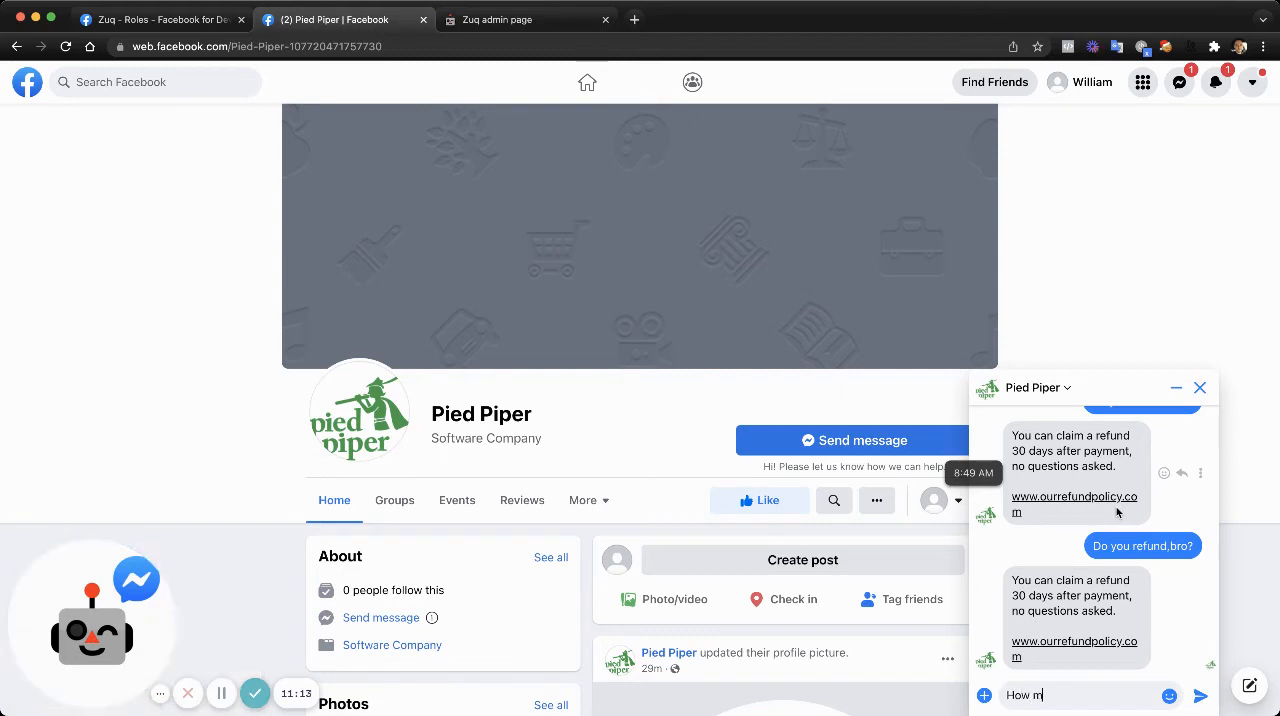
type("uch is your stuff?")
key("Return")
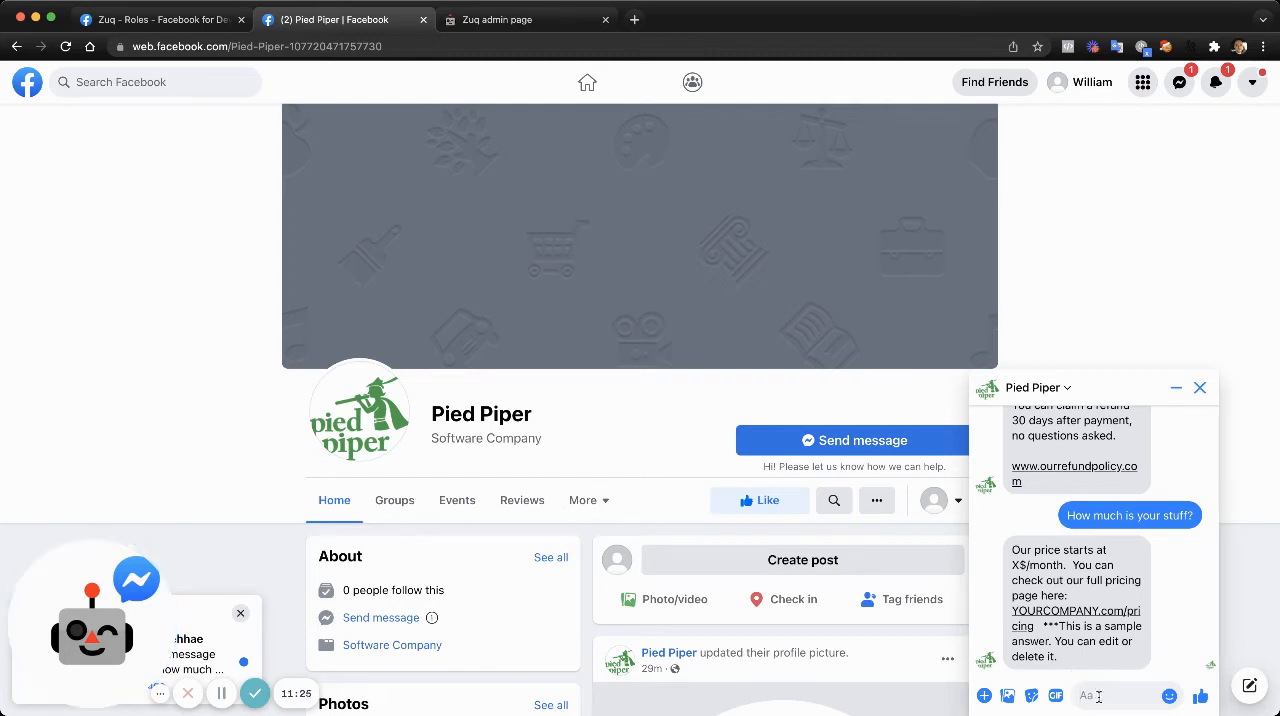
- Ask the bot the reworded pricing question "Is it expensive?" in the Pied Piper chat
left_click(1098, 696)
type("Is it")
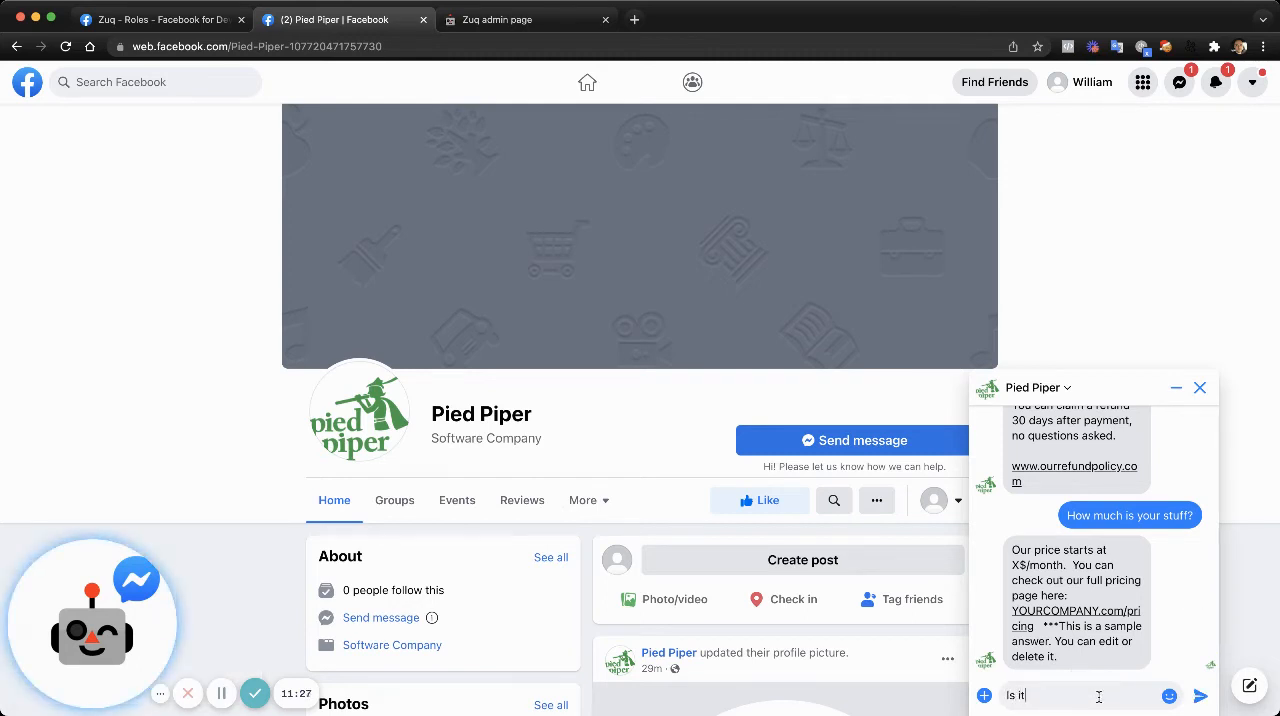
type(" expe")
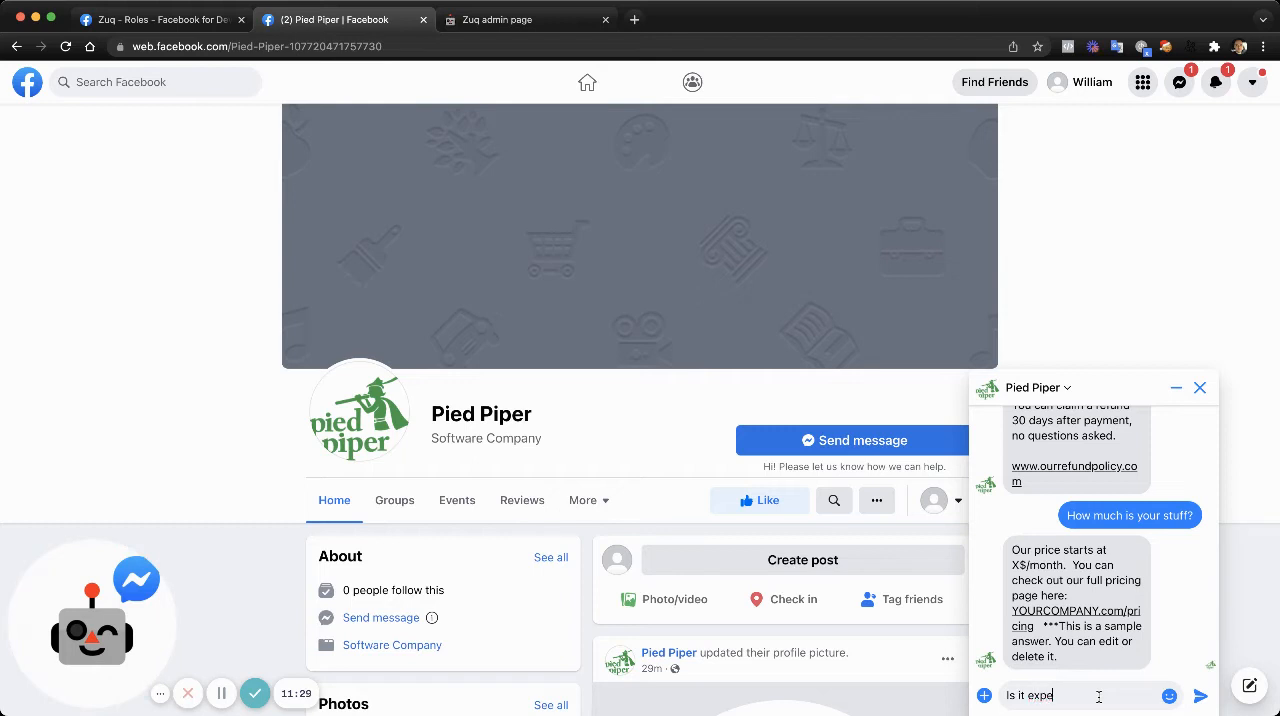
type("ns")
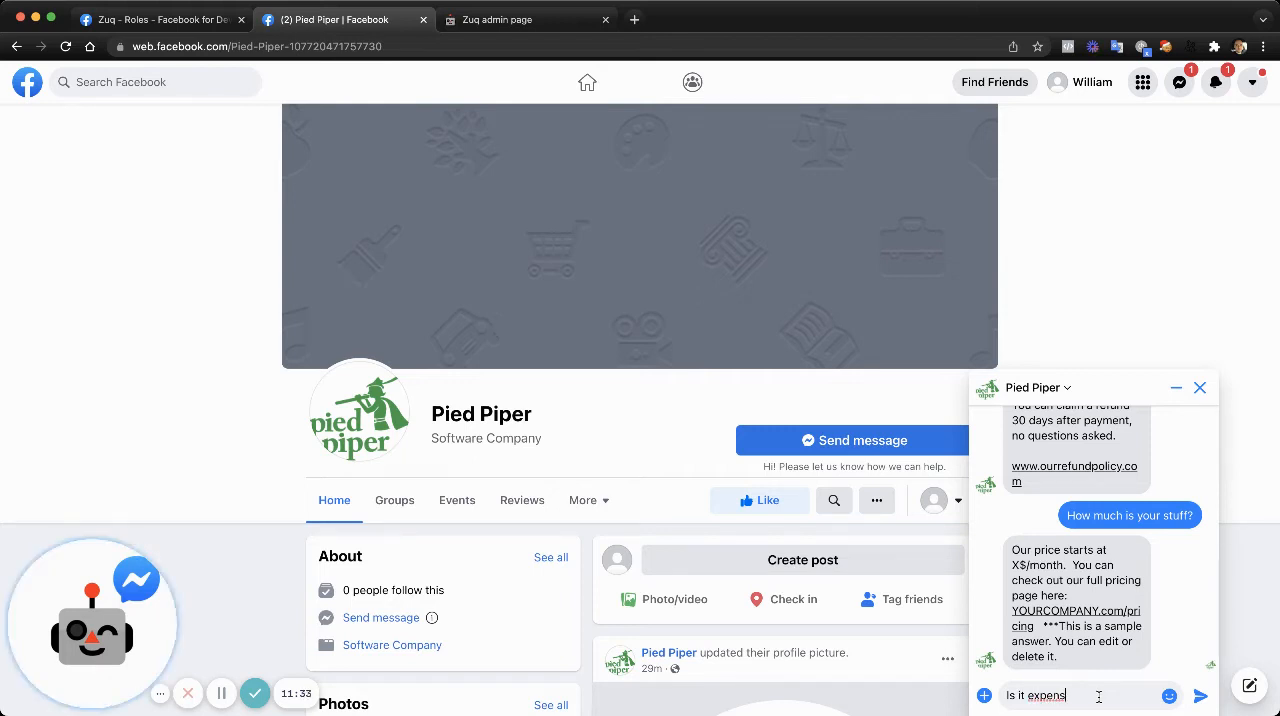
type("ive?")
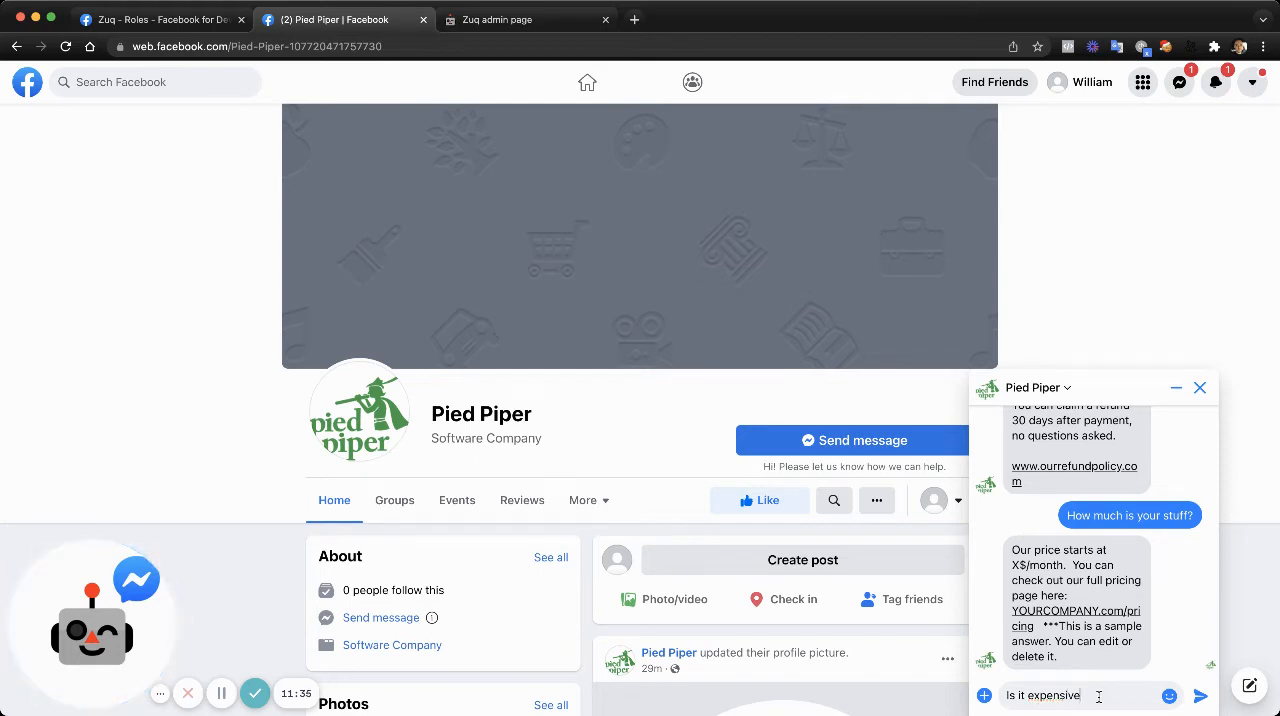
key("Return")
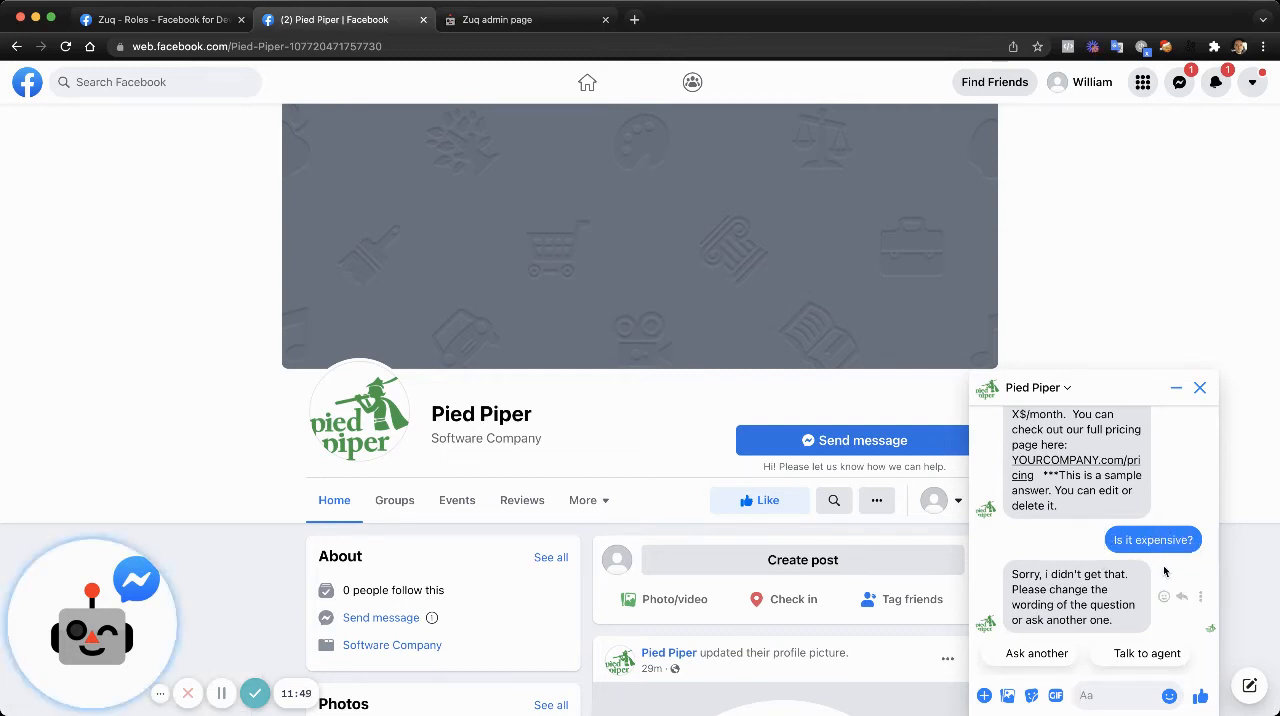
- Switch to the ZUQ.AI admin page and review all logged user questions and bot replies in the Bot Gym
left_click(492, 27)
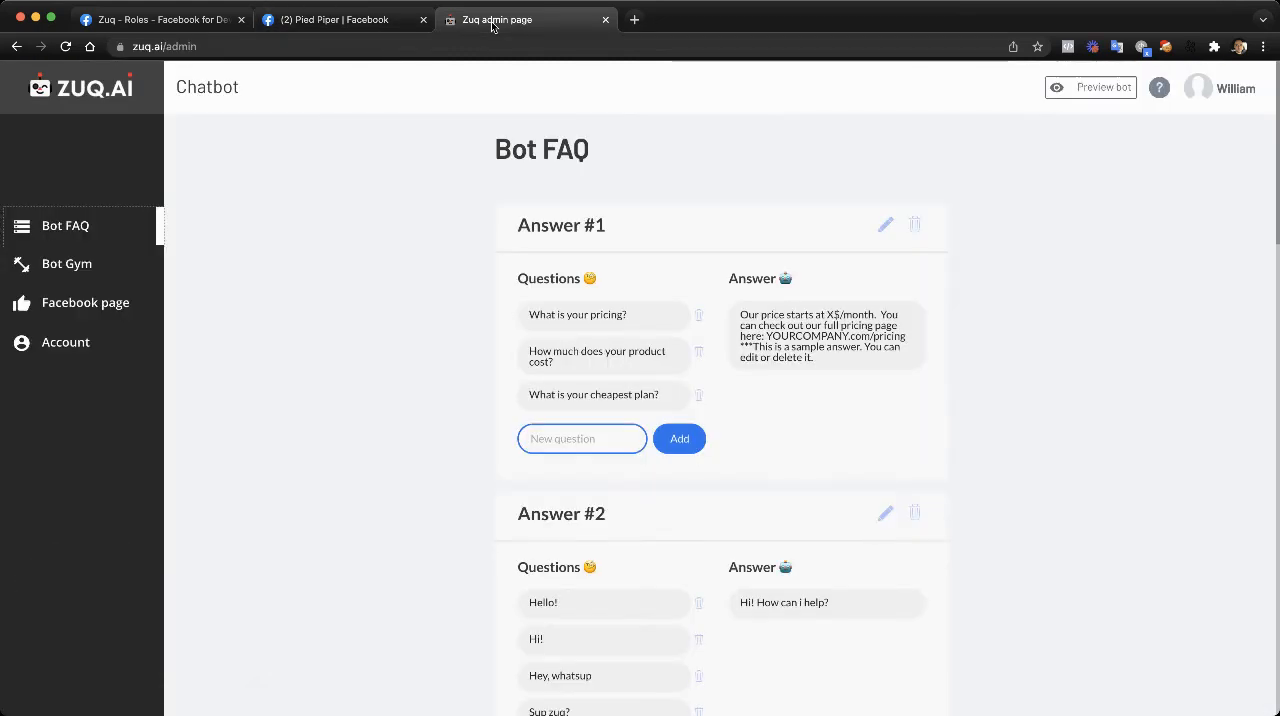
left_click(66, 264)
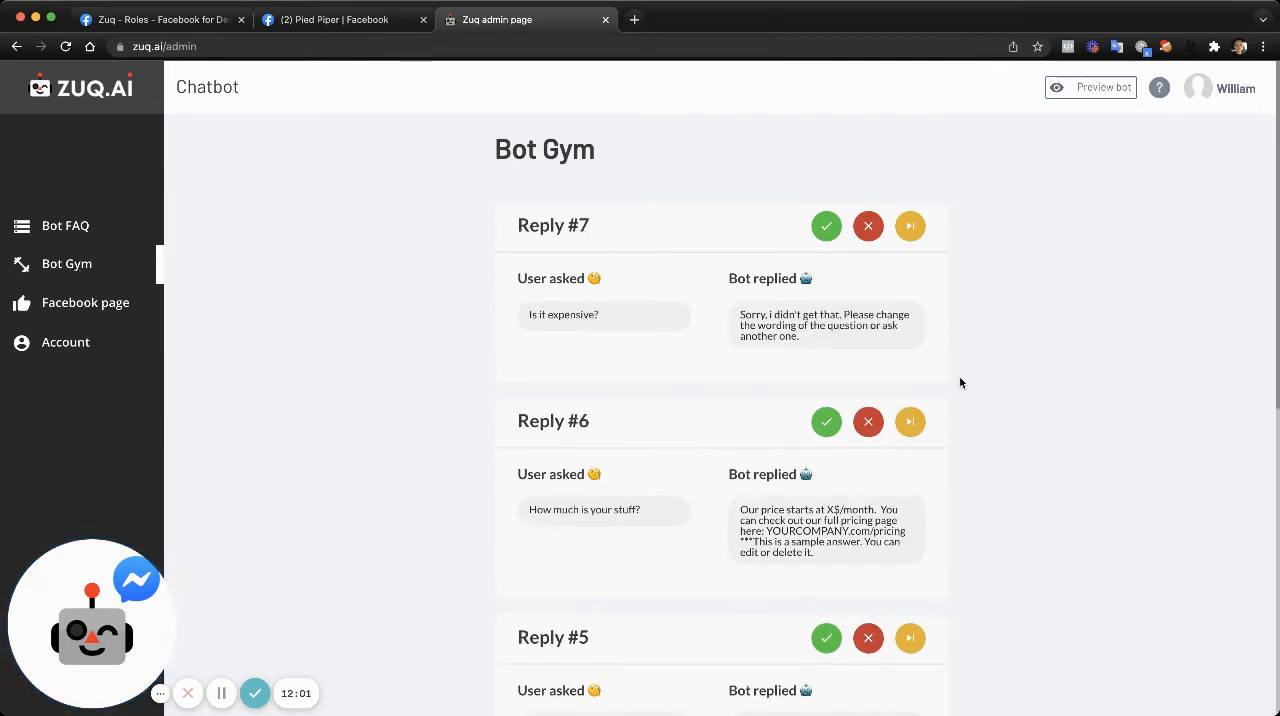
scroll(998, 385, "down", 3)
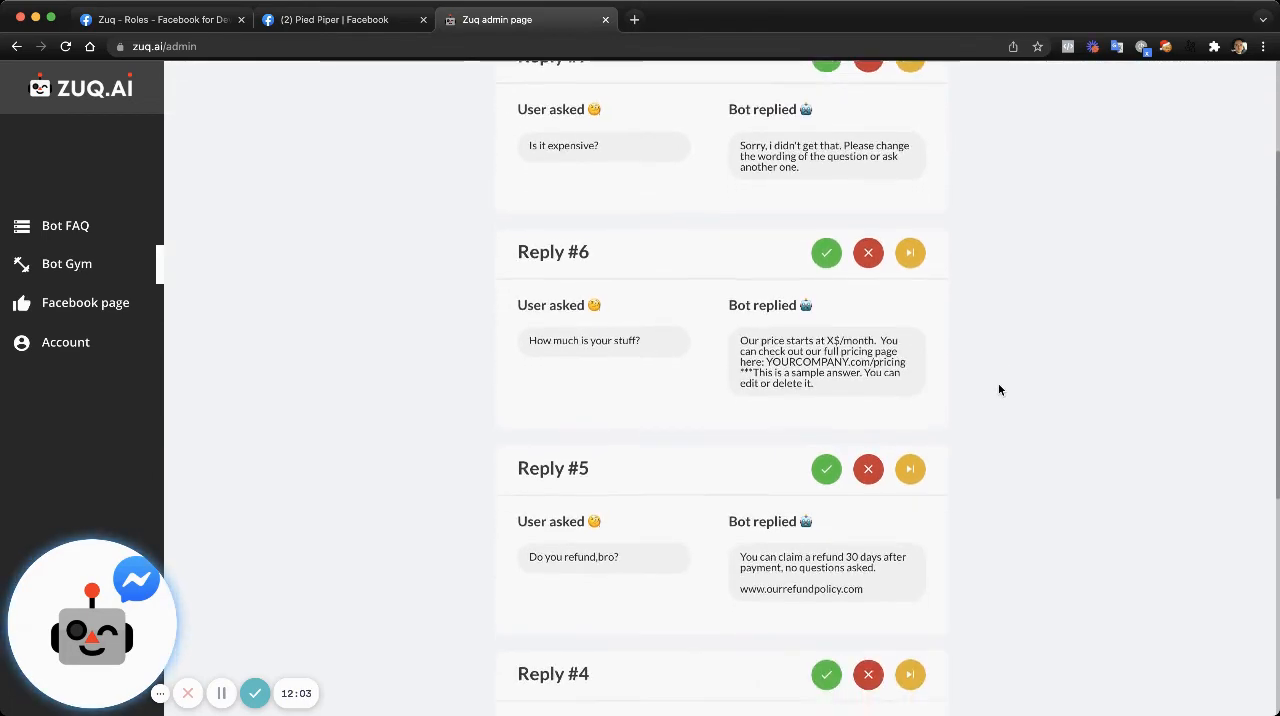
scroll(998, 390, "down", 8)
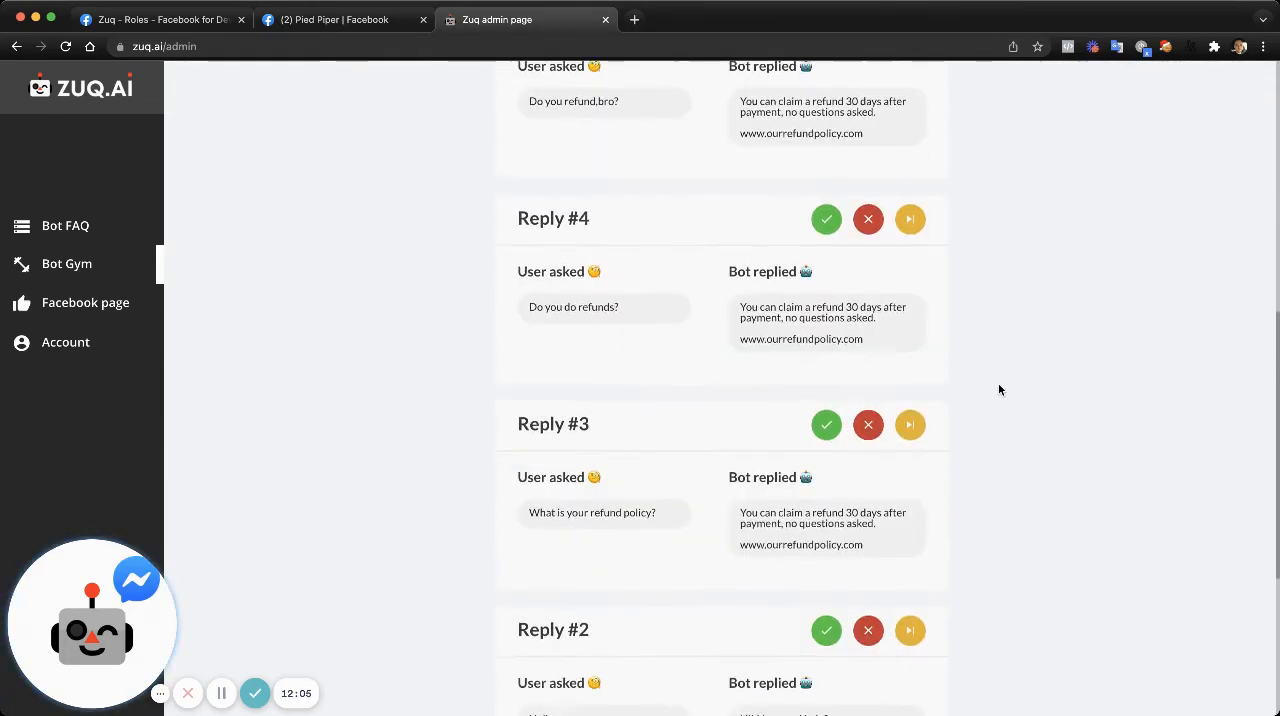
scroll(998, 390, "down", 4)
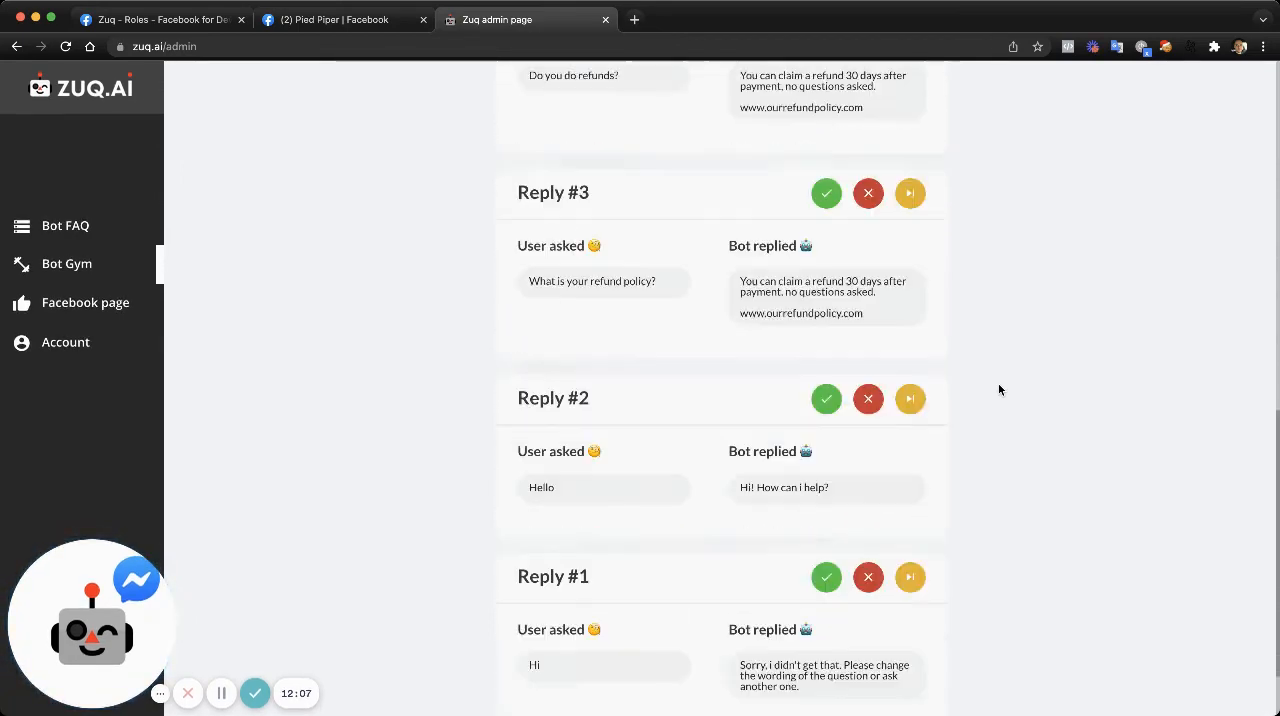
scroll(998, 390, "up", 15)
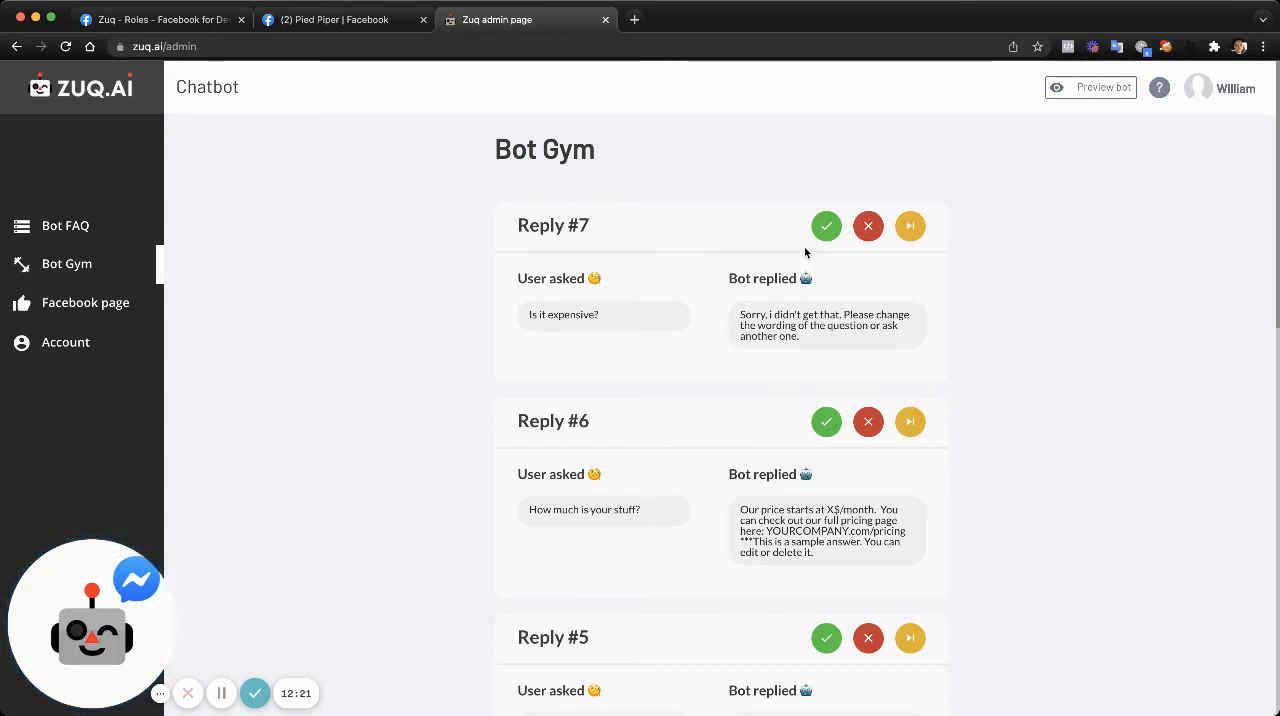
- Examine the correction options for the "Is it expensive?" reply and compare that reply with the pricing answer in the Bot FAQ
left_click(866, 228)
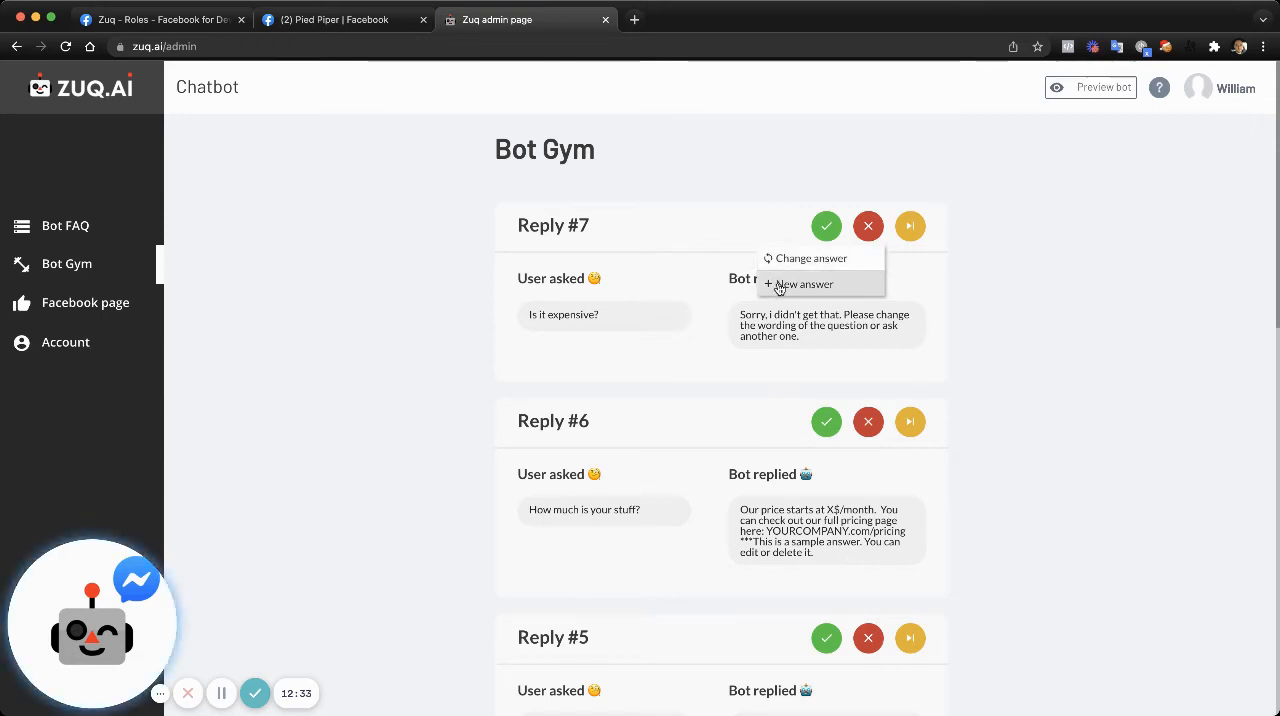
left_click(871, 230)
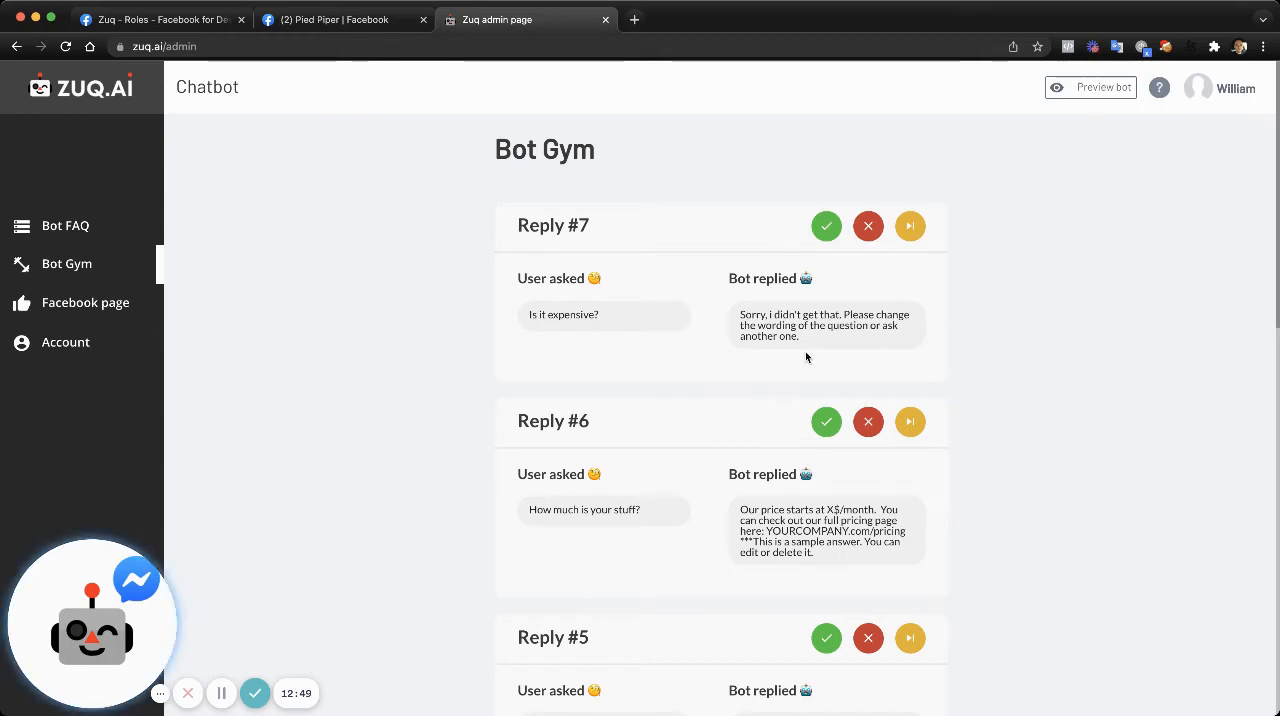
left_click(867, 227)
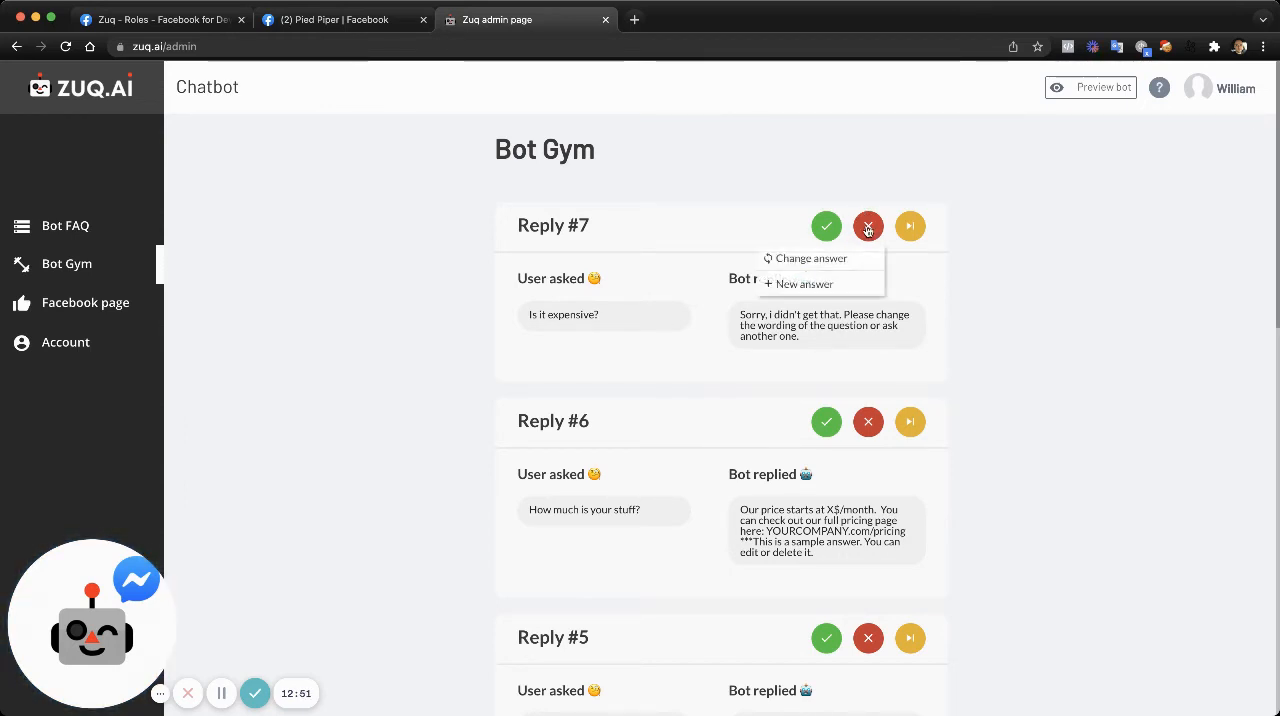
left_click(516, 348)
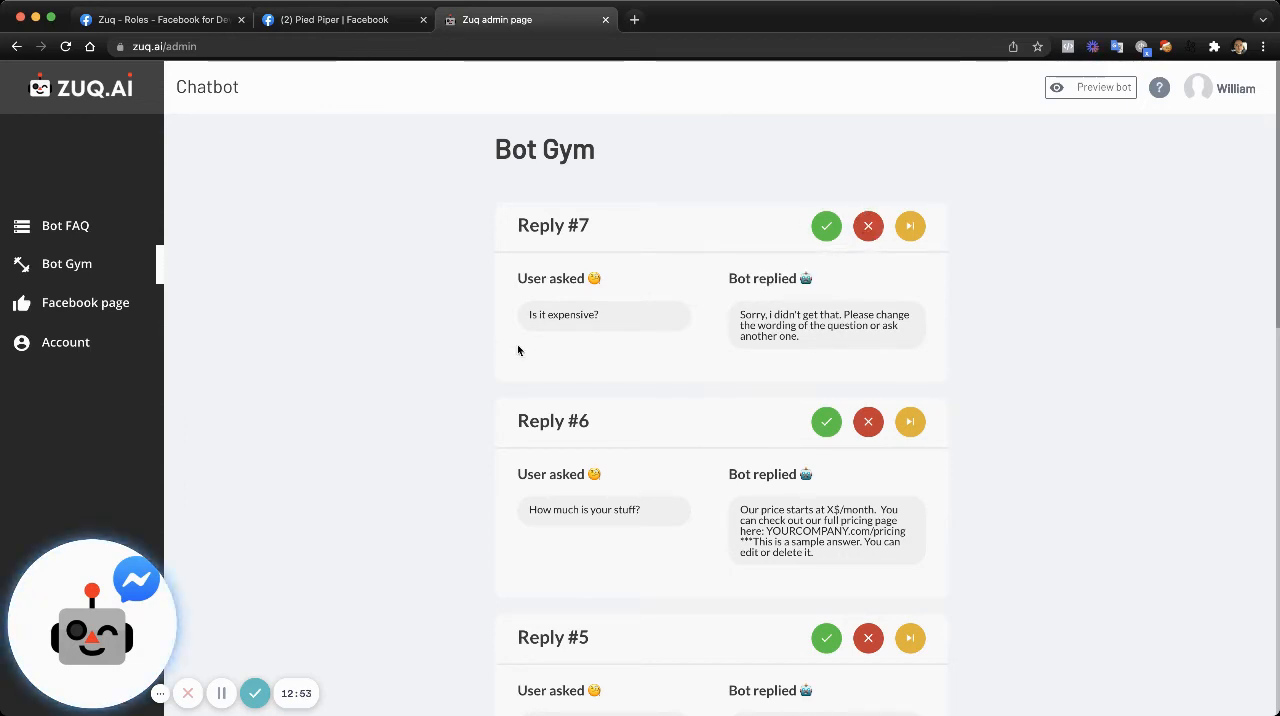
left_click_drag(599, 320, 529, 316)
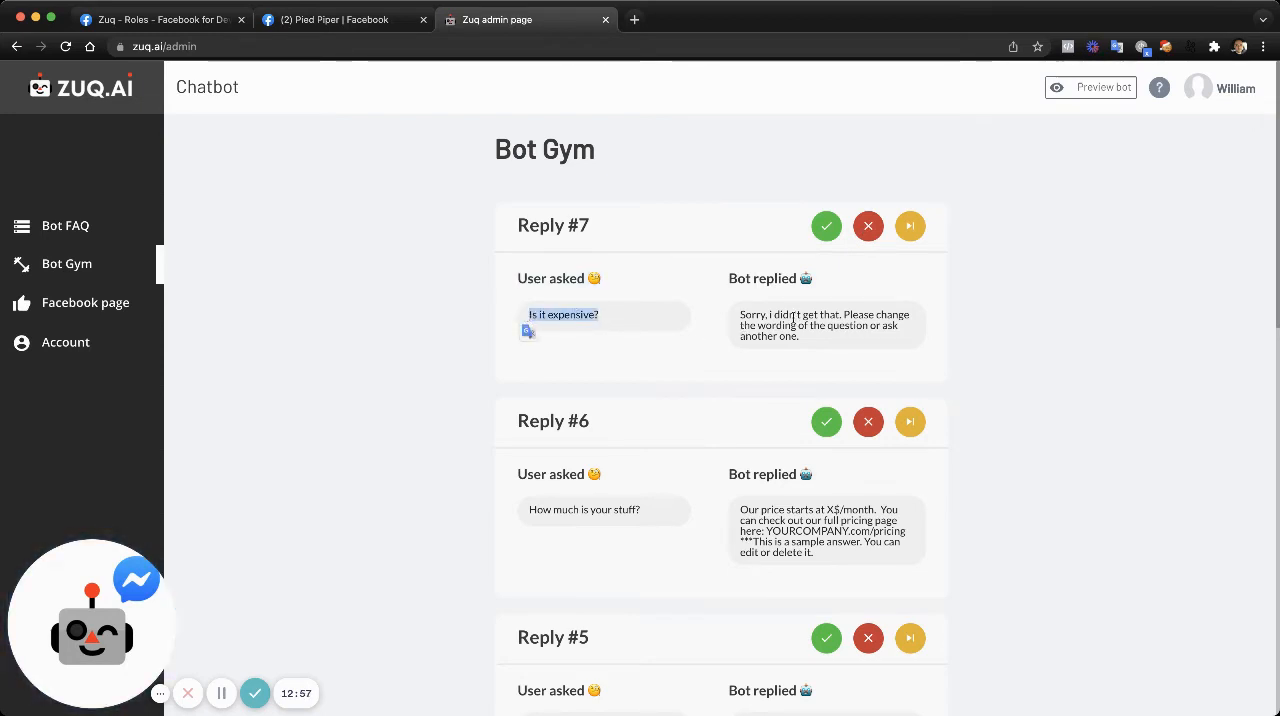
left_click_drag(740, 313, 815, 345)
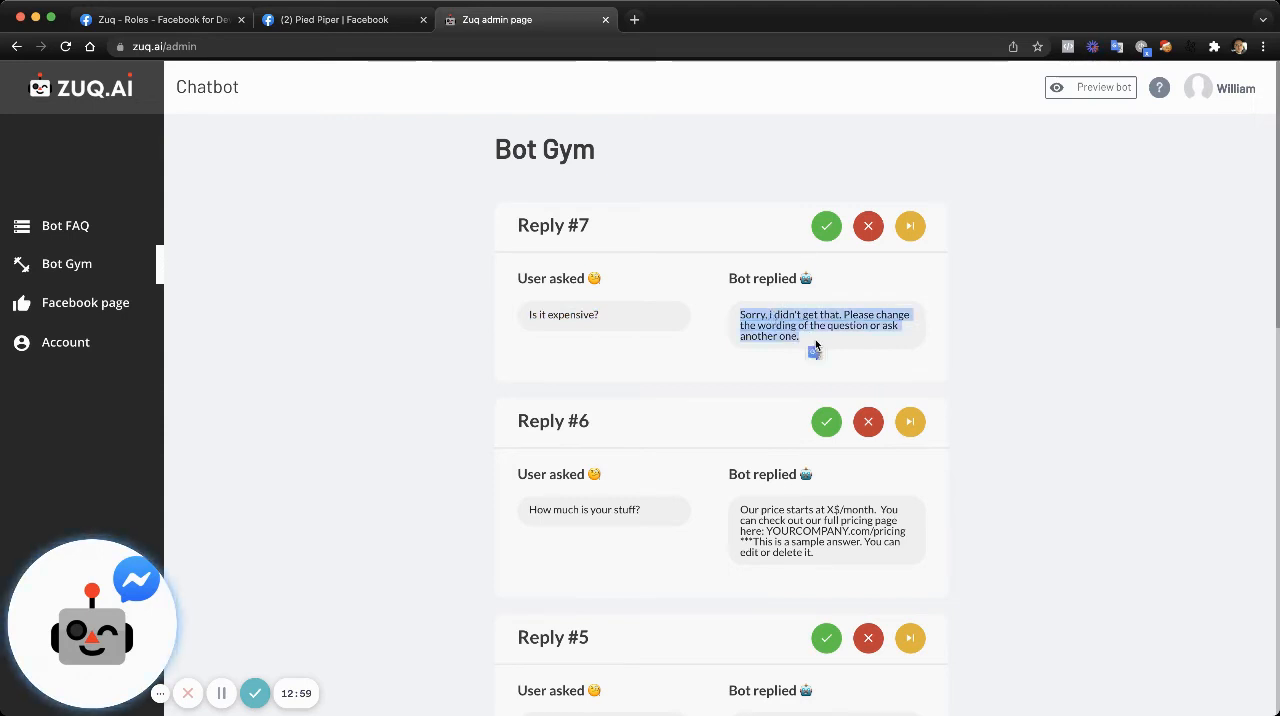
left_click(66, 226)
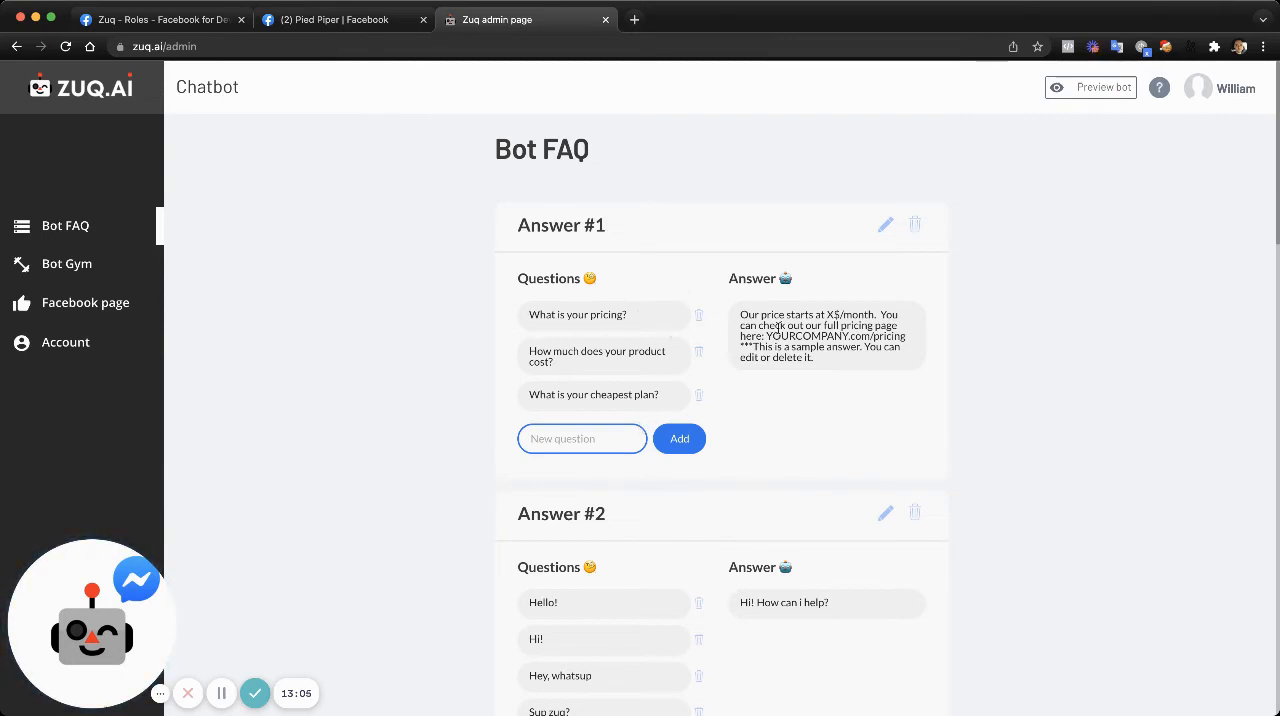
left_click_drag(865, 362, 741, 316)
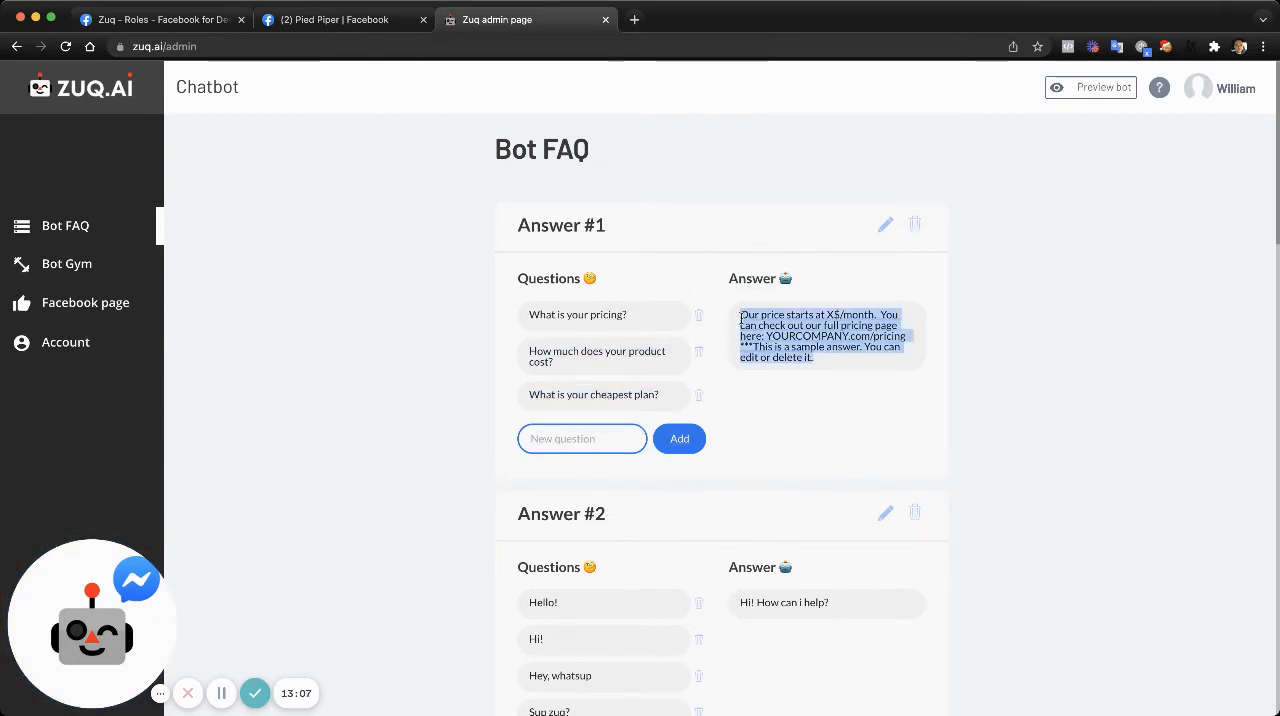
- In the Bot Gym, change the answer for "Is it expensive?" to the existing "Our price starts at X$/month" answer
left_click(104, 262)
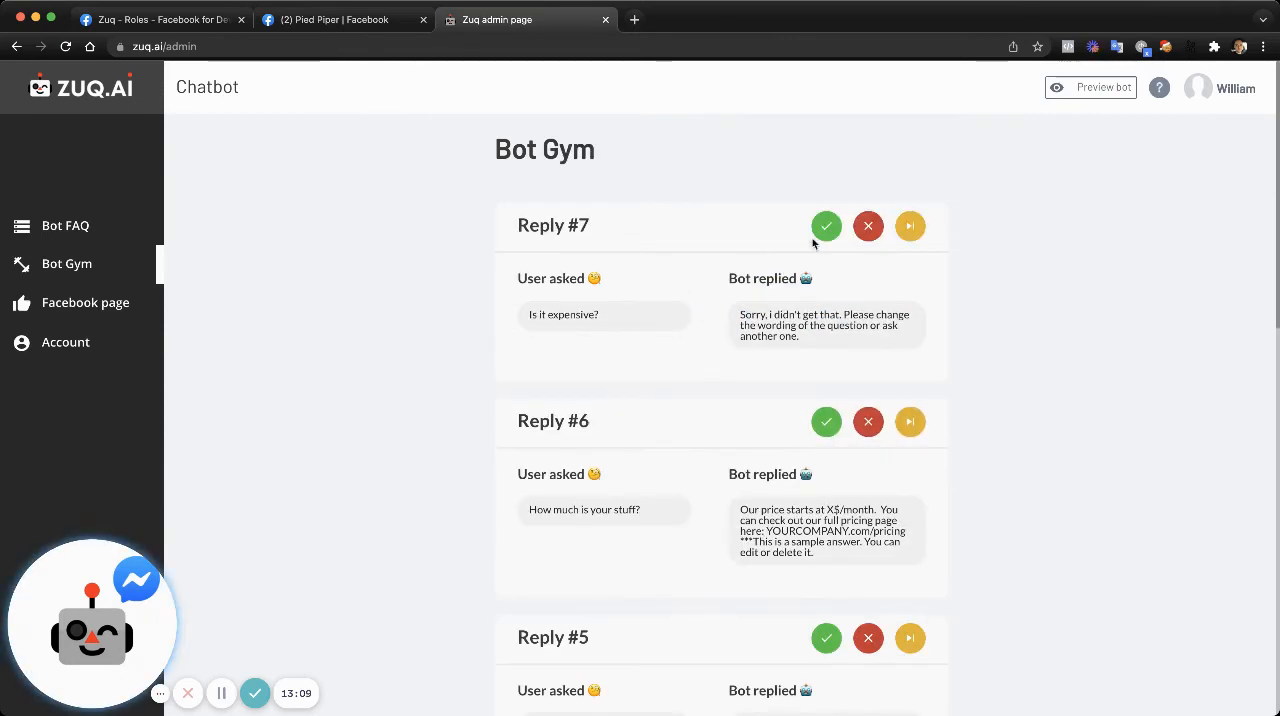
left_click(872, 232)
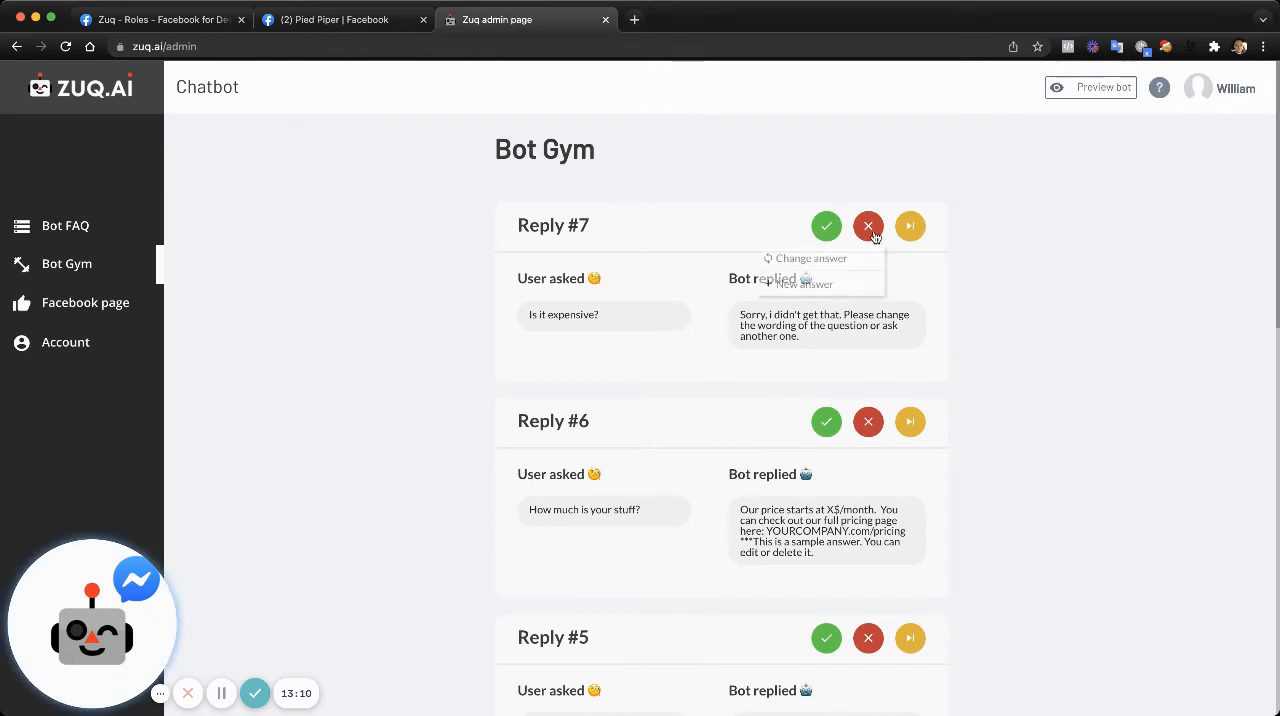
left_click(823, 259)
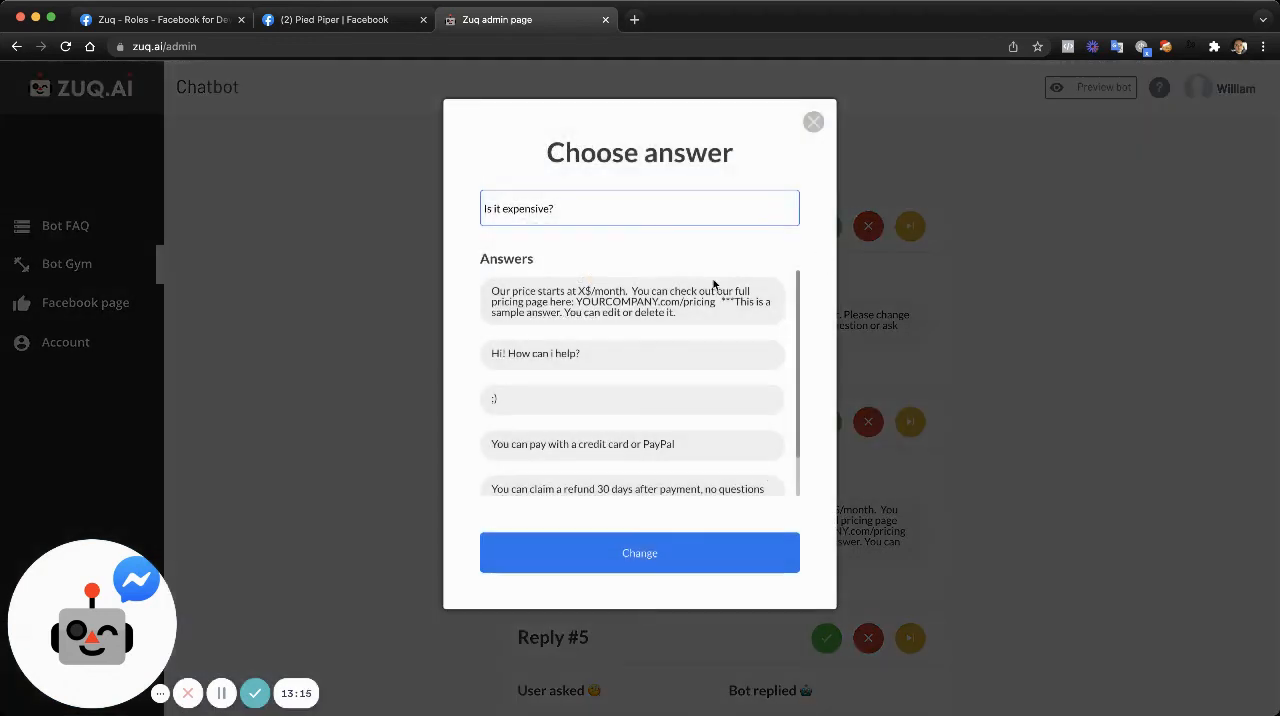
left_click(594, 311)
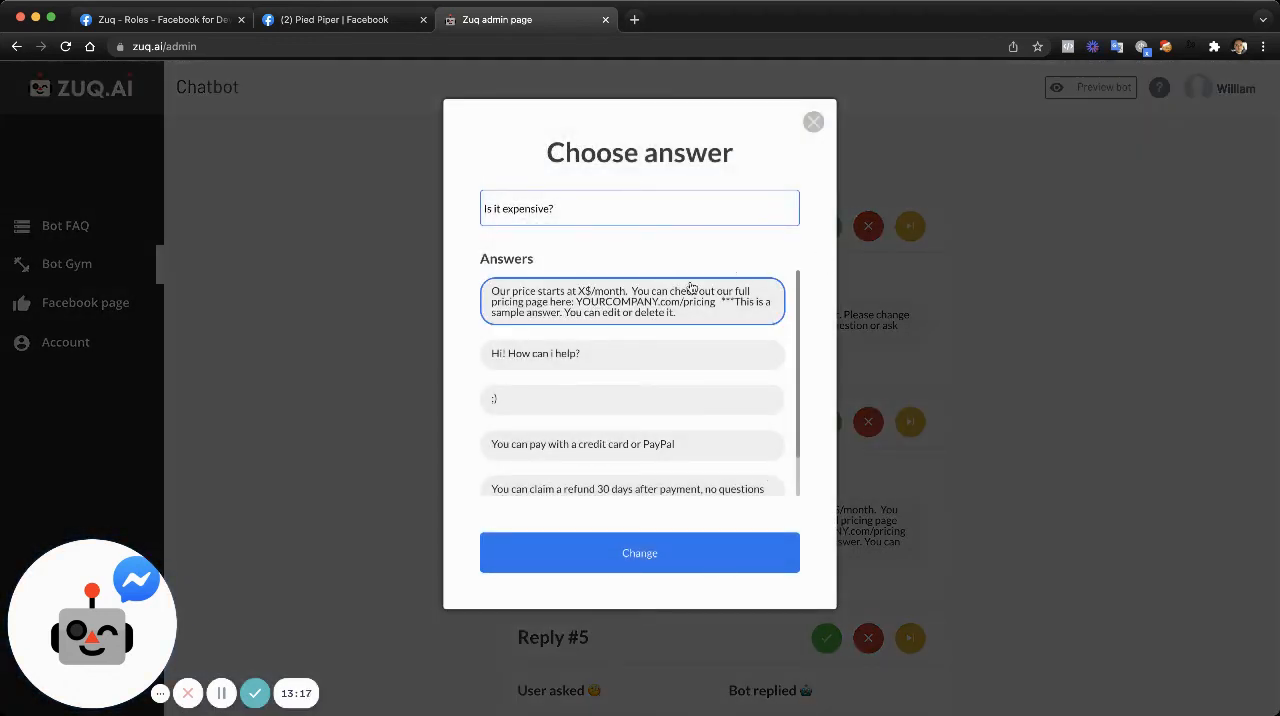
left_click(641, 573)
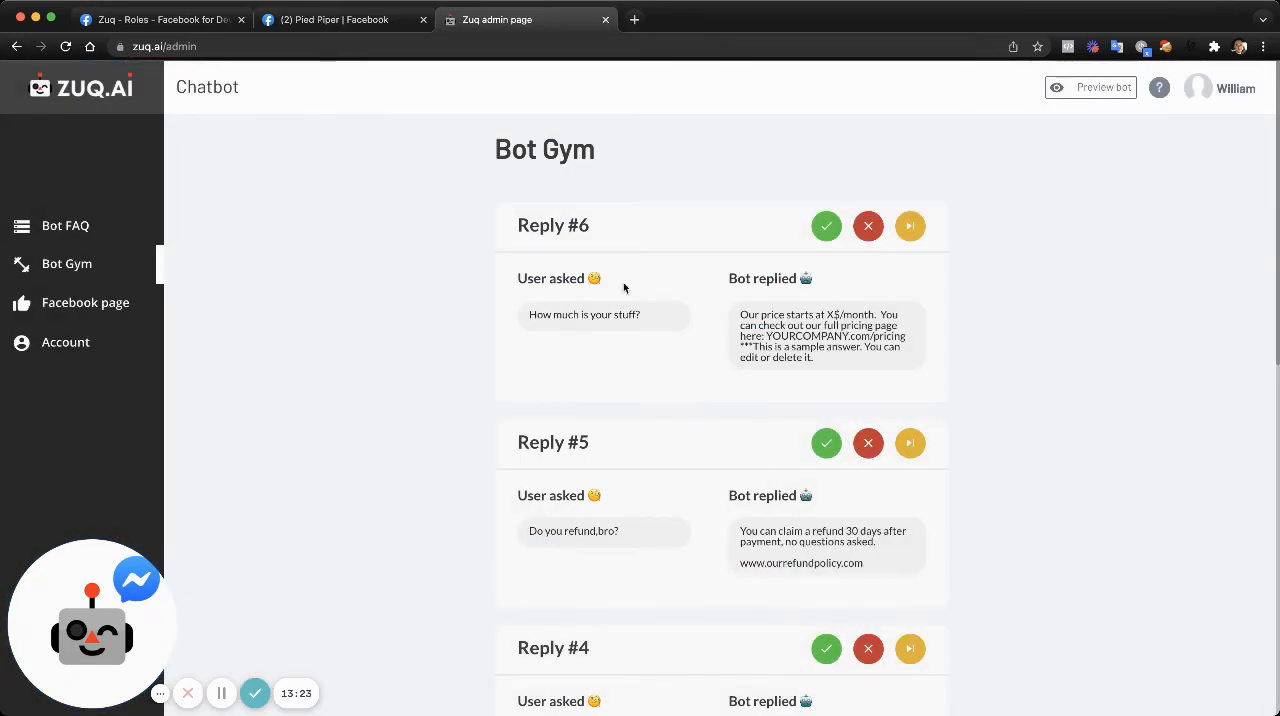
- Check the questions listed under the pricing answer in the Bot FAQ for "Is it expensive?"
left_click(86, 228)
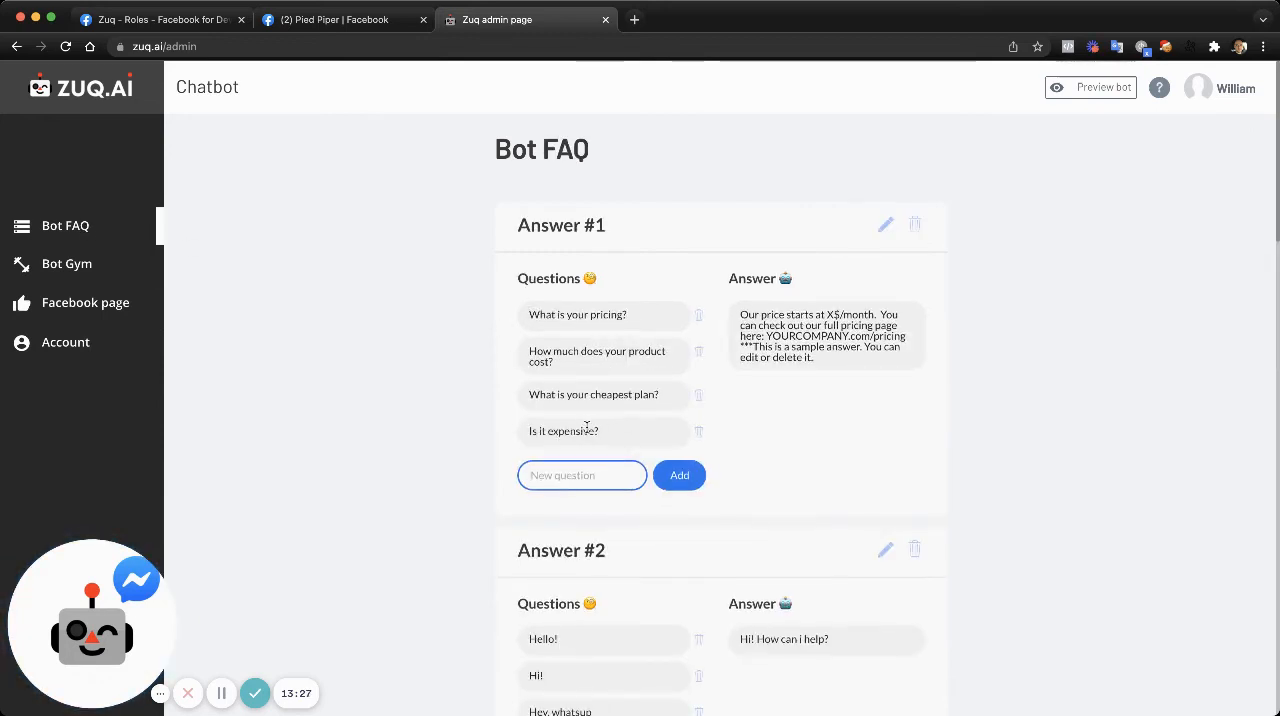
left_click_drag(614, 436, 531, 433)
left_click(477, 422)
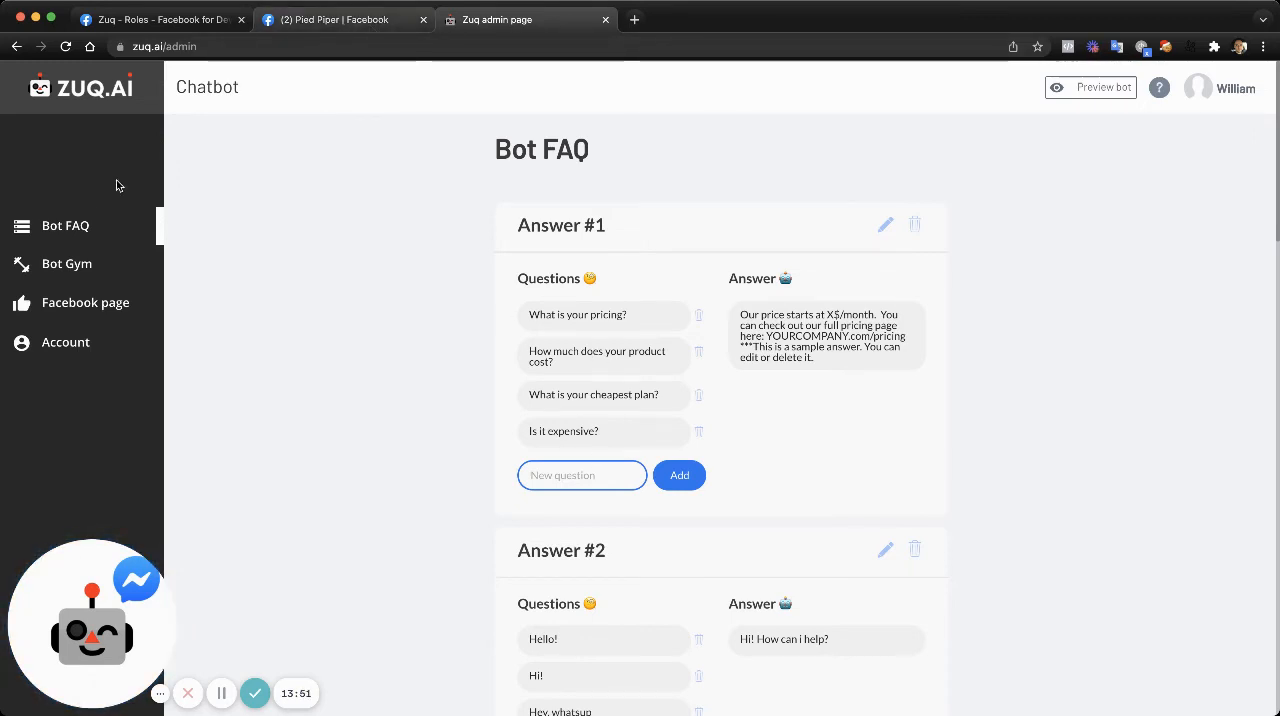
- Compare the refund replies logged in the Bot Gym with the questions under the refund answer in the Bot FAQ, then return to the Gym
left_click(105, 265)
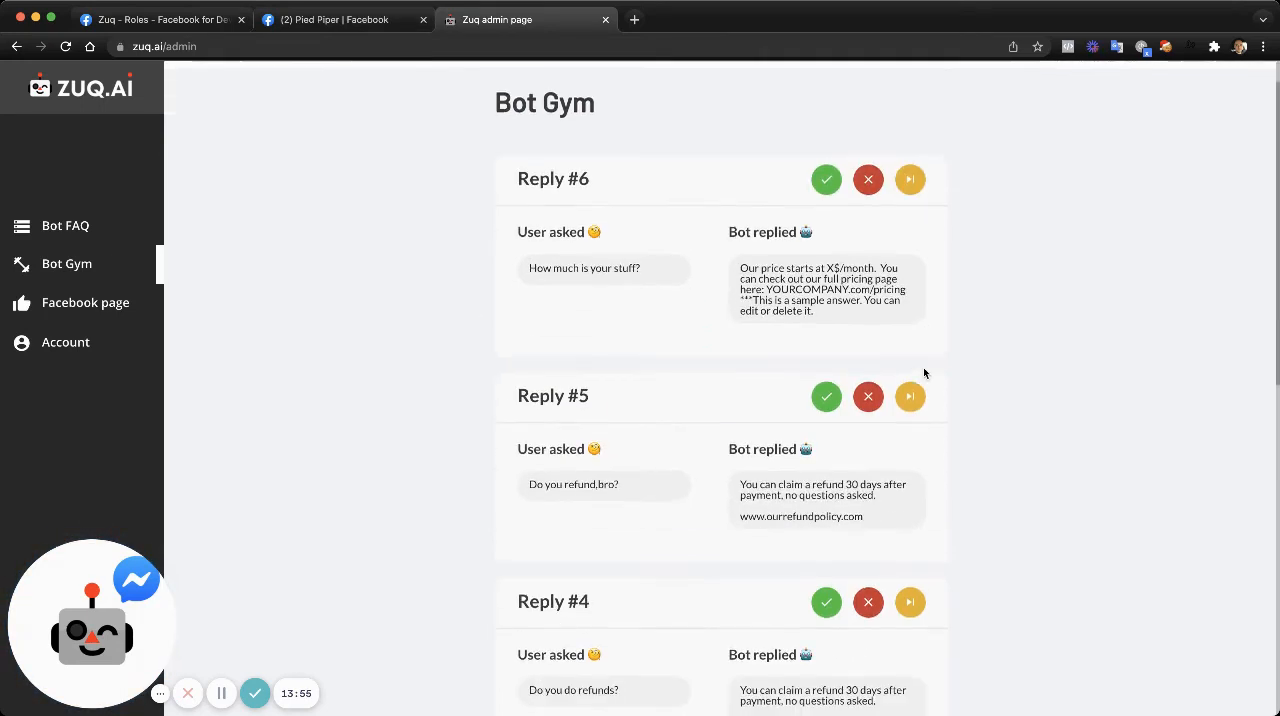
scroll(923, 367, "down", 3)
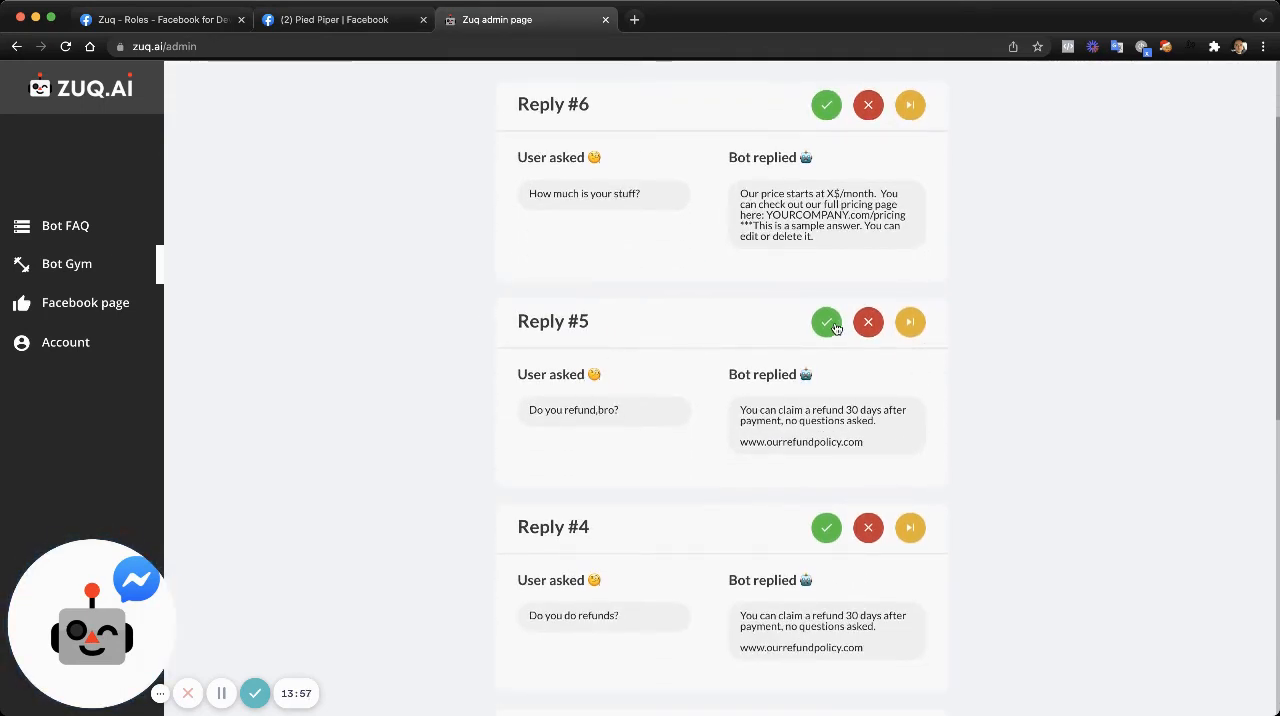
left_click(72, 232)
scroll(516, 393, "down", 12)
scroll(516, 393, "down", 10)
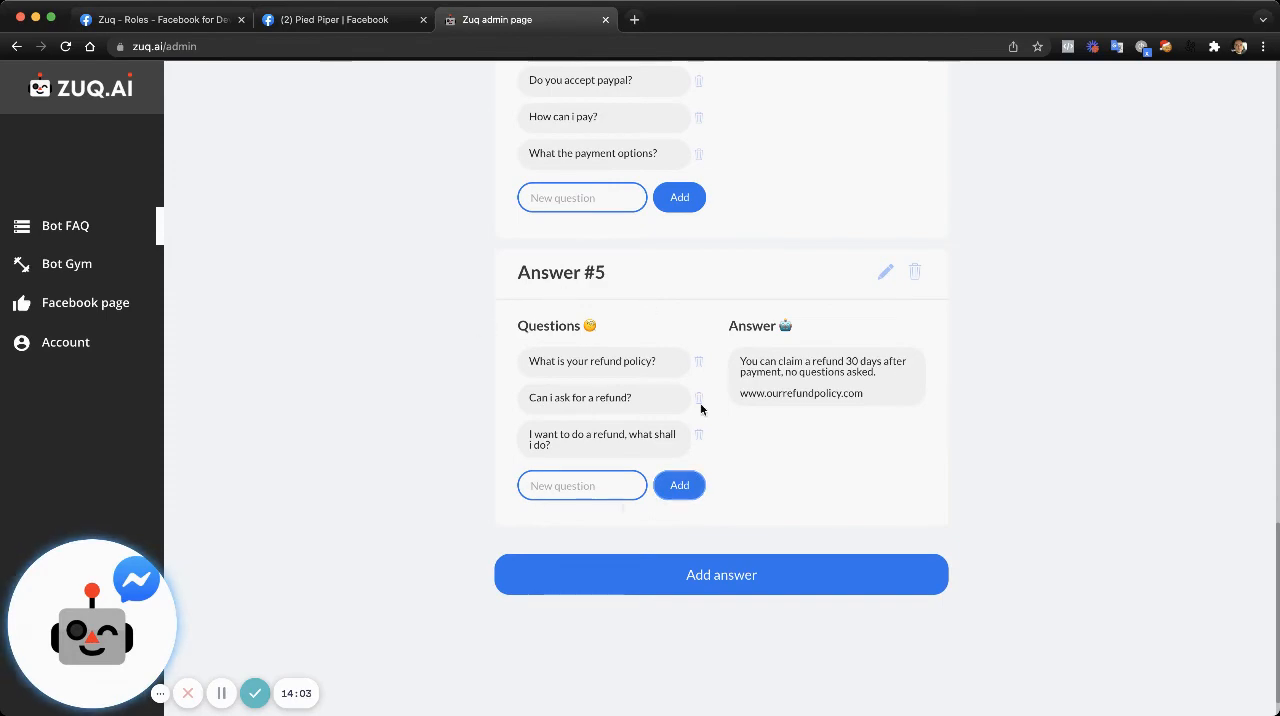
left_click(80, 268)
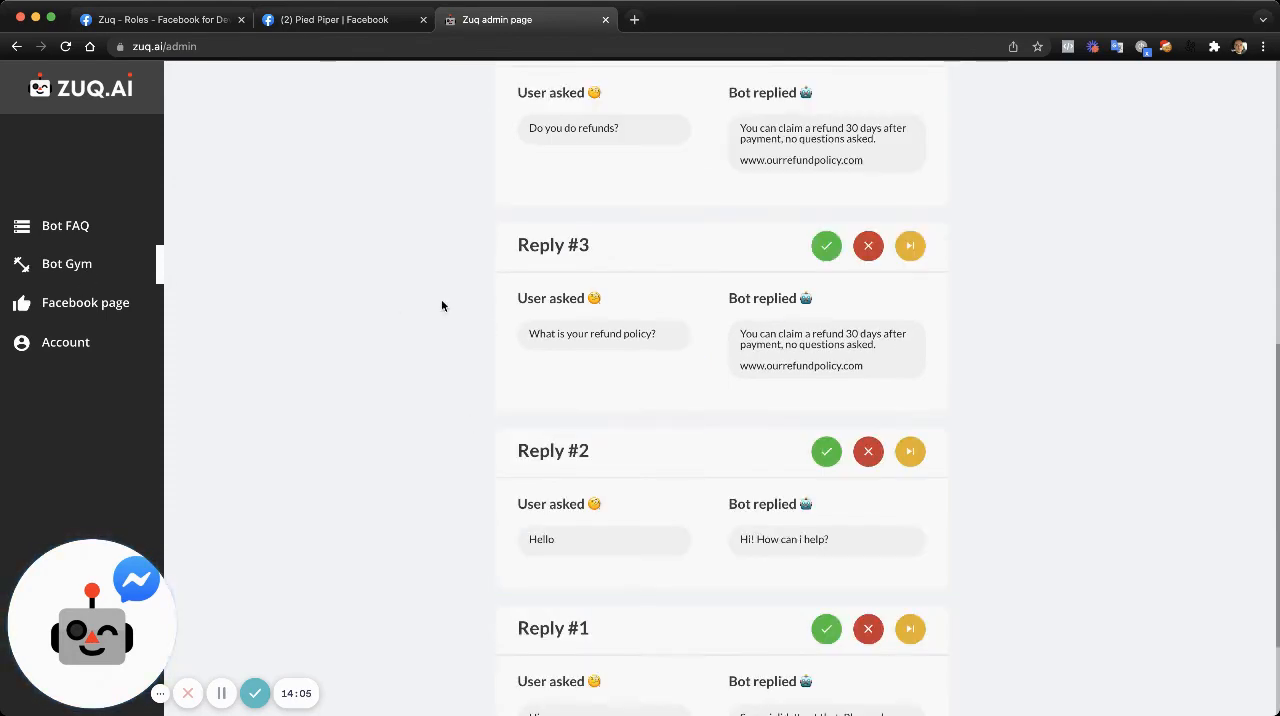
- Compare the replies logged in the Bot Gym with the questions listed under the pricing, greeting and refund answers in the Bot FAQ
scroll(443, 305, "up", 1)
scroll(442, 305, "up", 9)
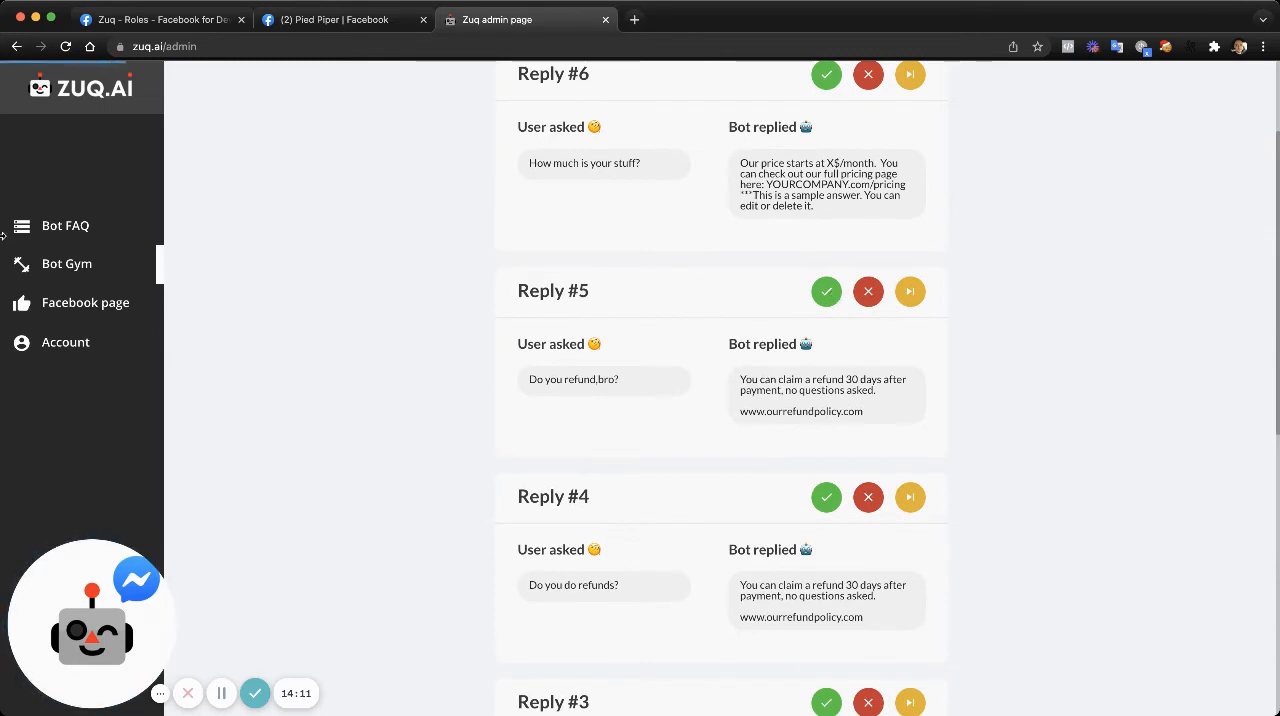
left_click(72, 227)
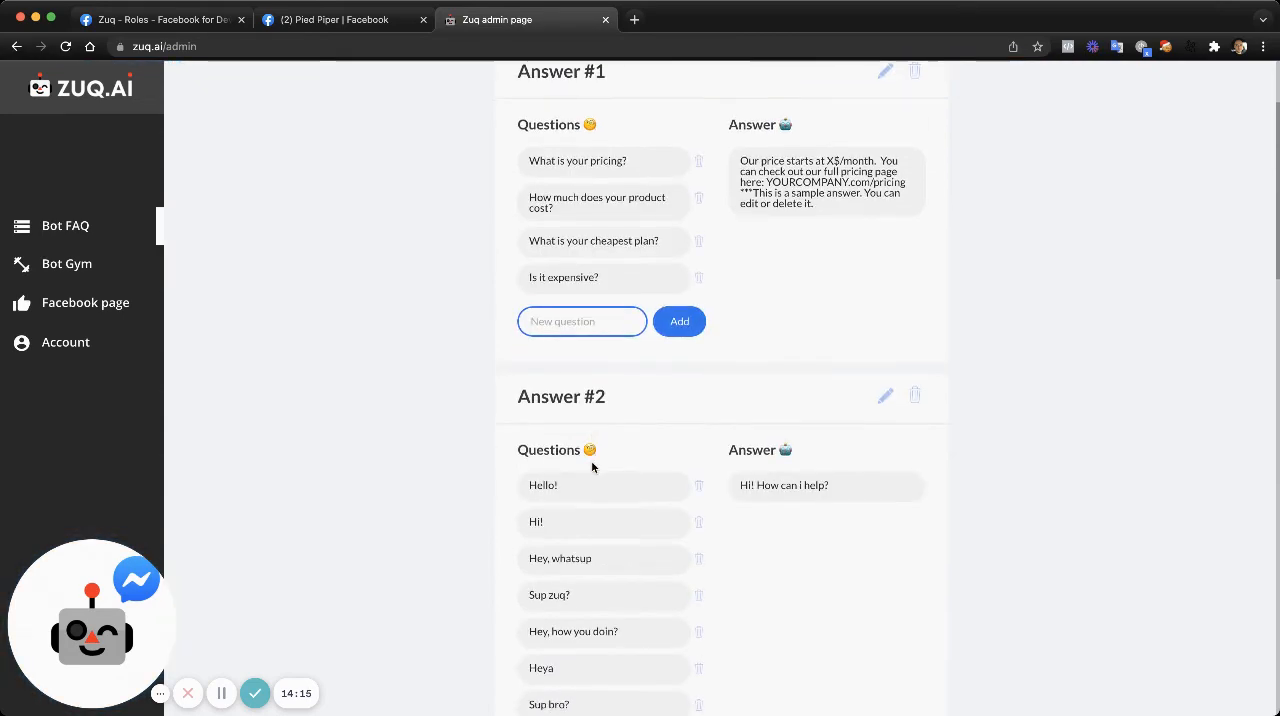
scroll(592, 467, "down", 15)
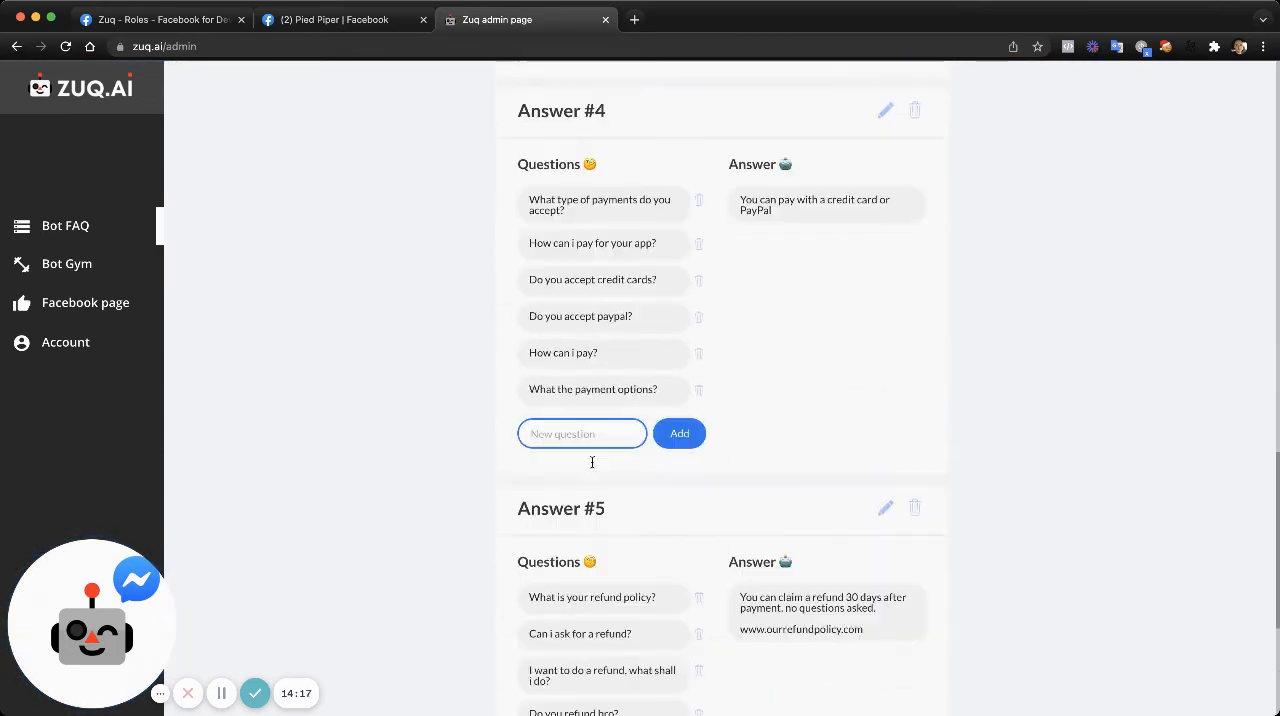
scroll(592, 465, "down", 4)
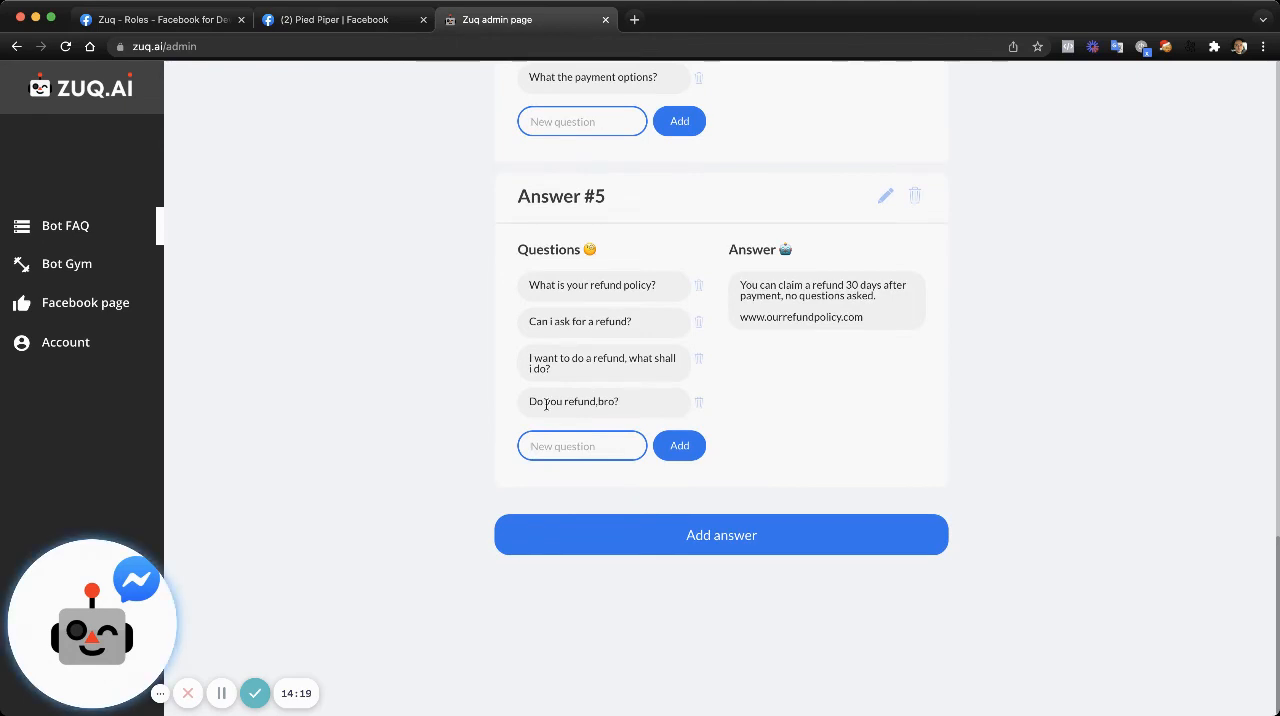
- In the Bot Gym, approve the bot's pricing reply to "How much is your stuff?"
left_click(100, 266)
scroll(681, 423, "down", 3)
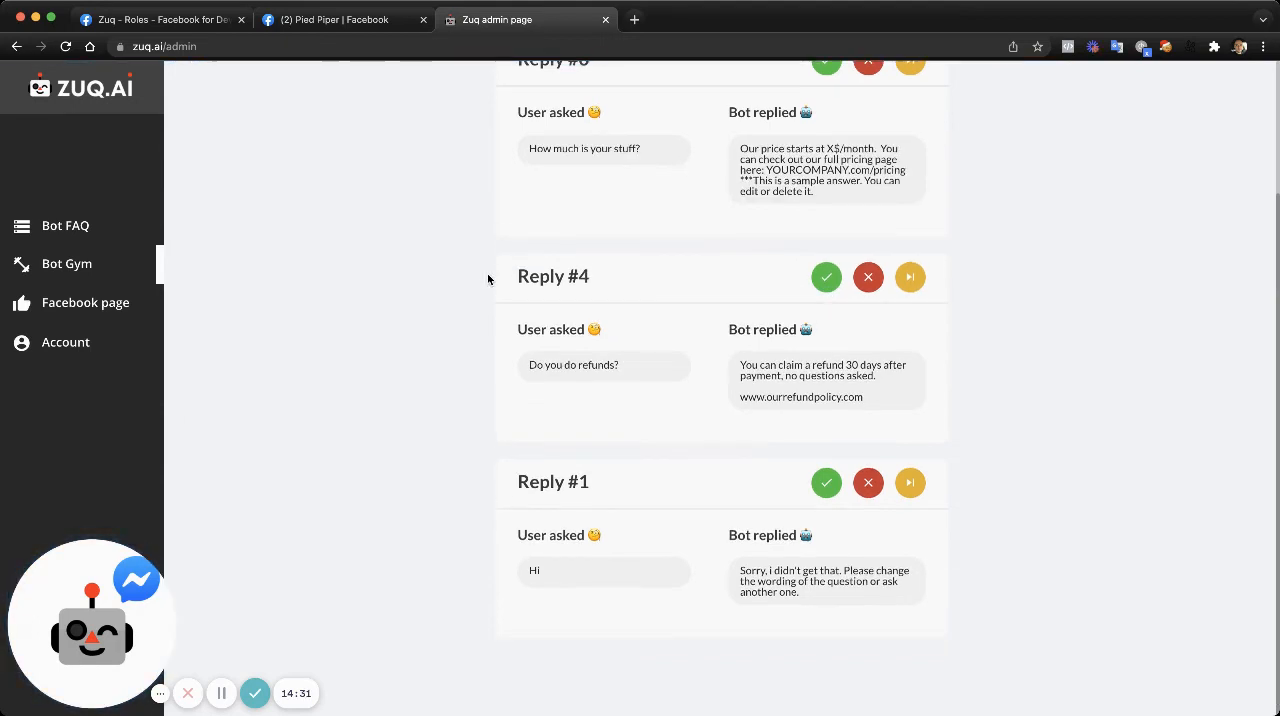
scroll(491, 277, "up", 5)
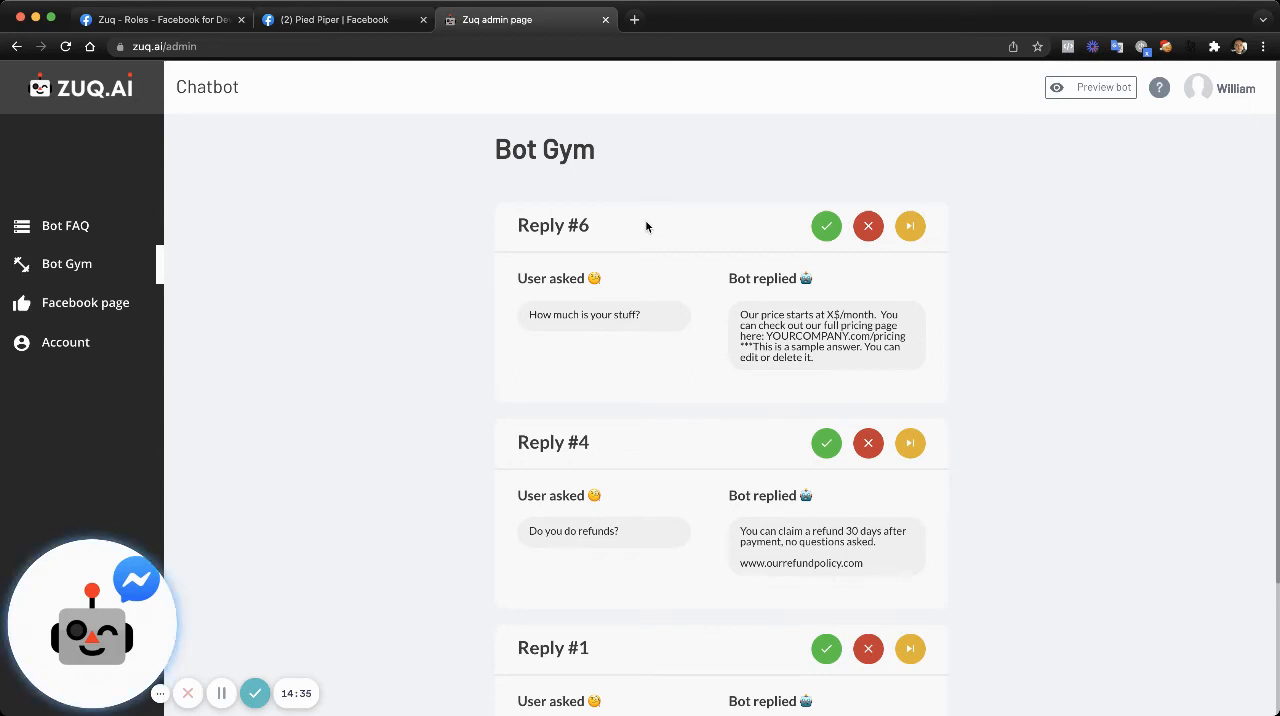
left_click(828, 227)
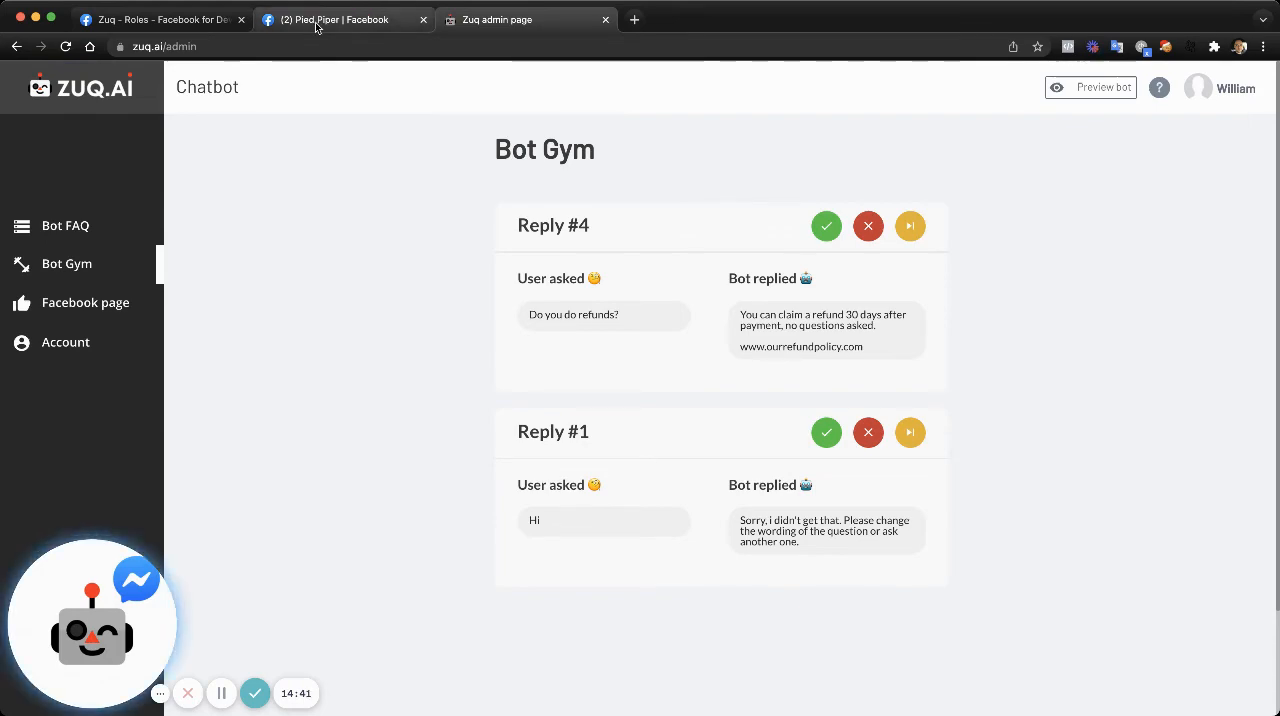
- Check the Bot FAQ for the questions taken over from the approved Bot Gym replies
left_click(87, 225)
scroll(578, 300, "down", 10)
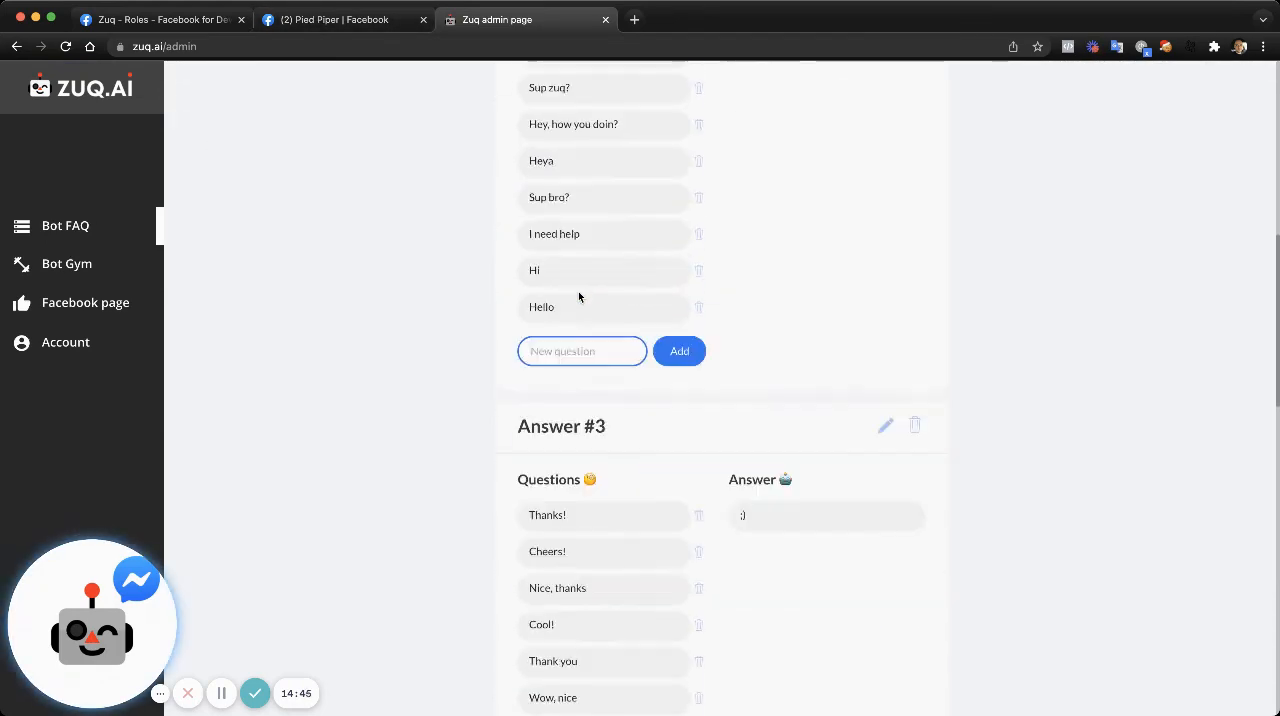
scroll(578, 296, "down", 12)
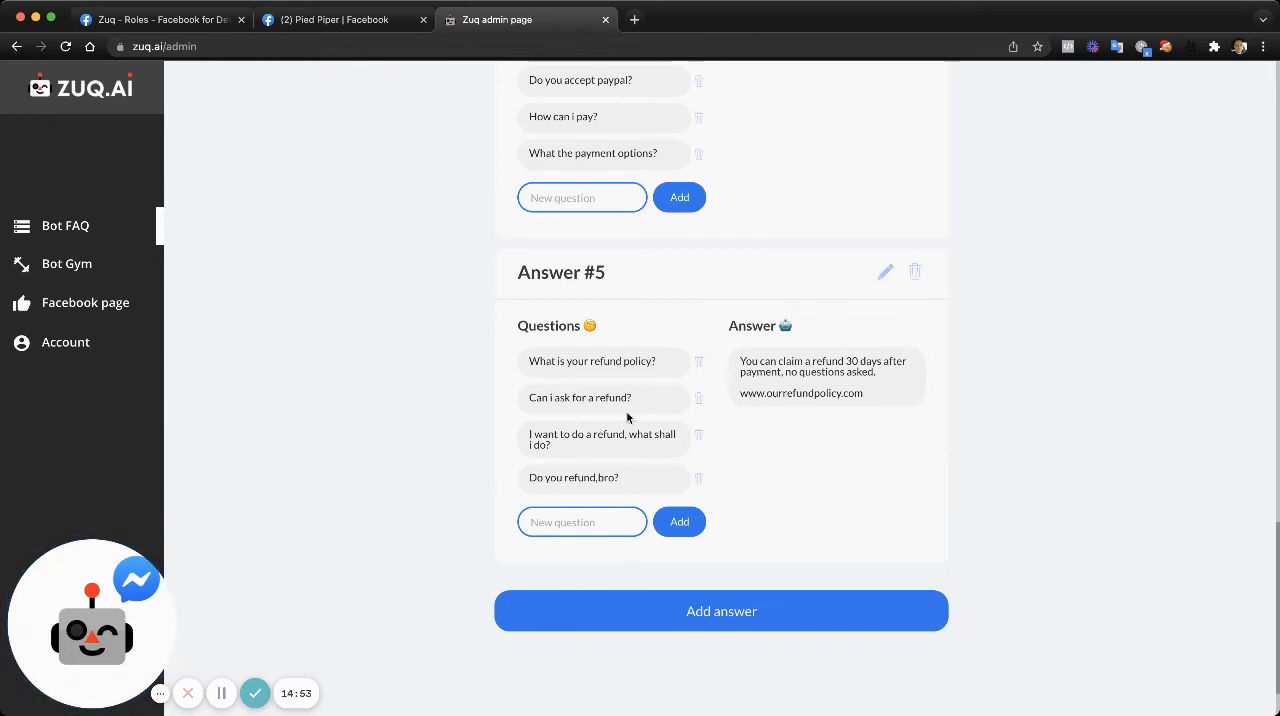
left_click(121, 274)
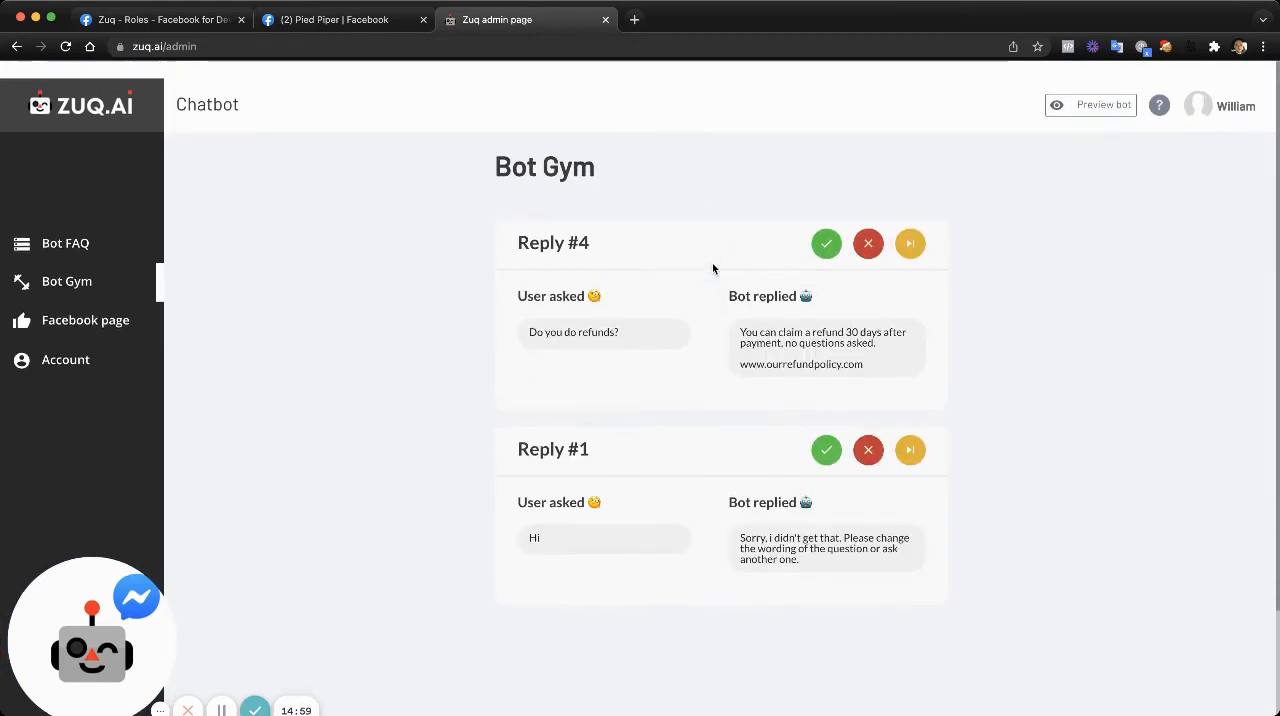
left_click(73, 228)
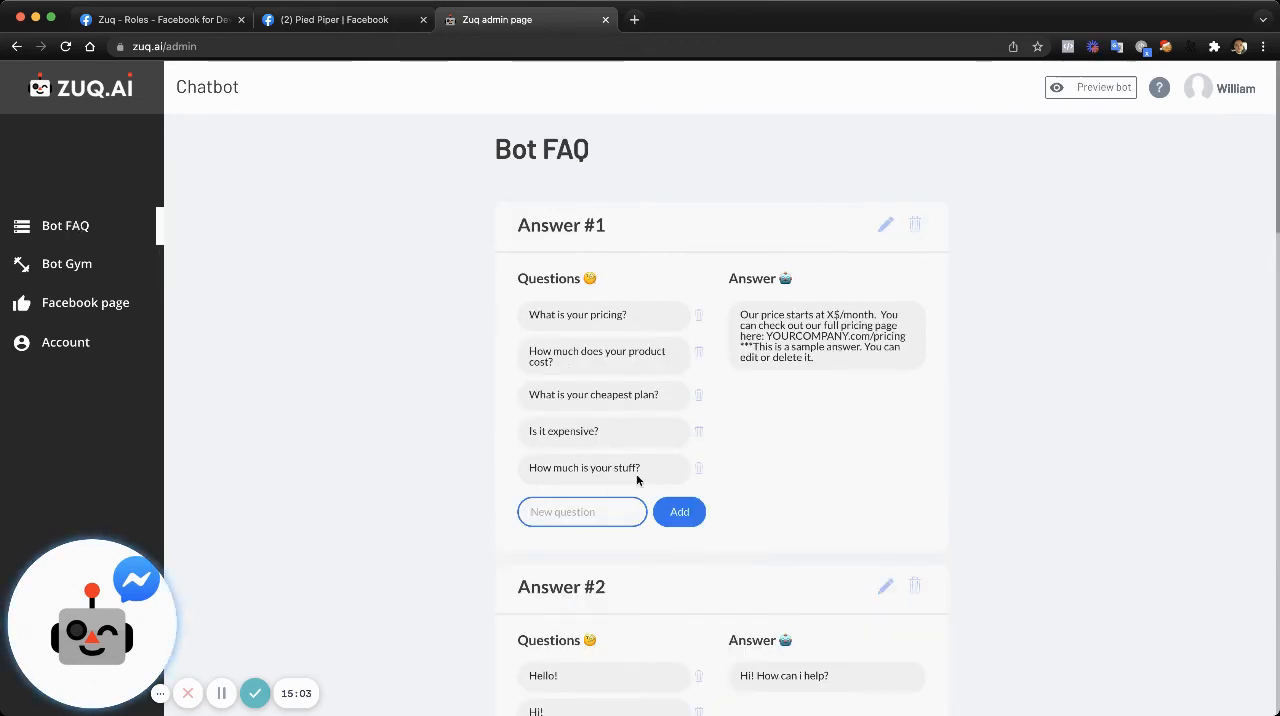
- Resend "Is it expensive?" to the Pied Piper bot in Messenger and compare its reply with the earlier one
left_click(343, 30)
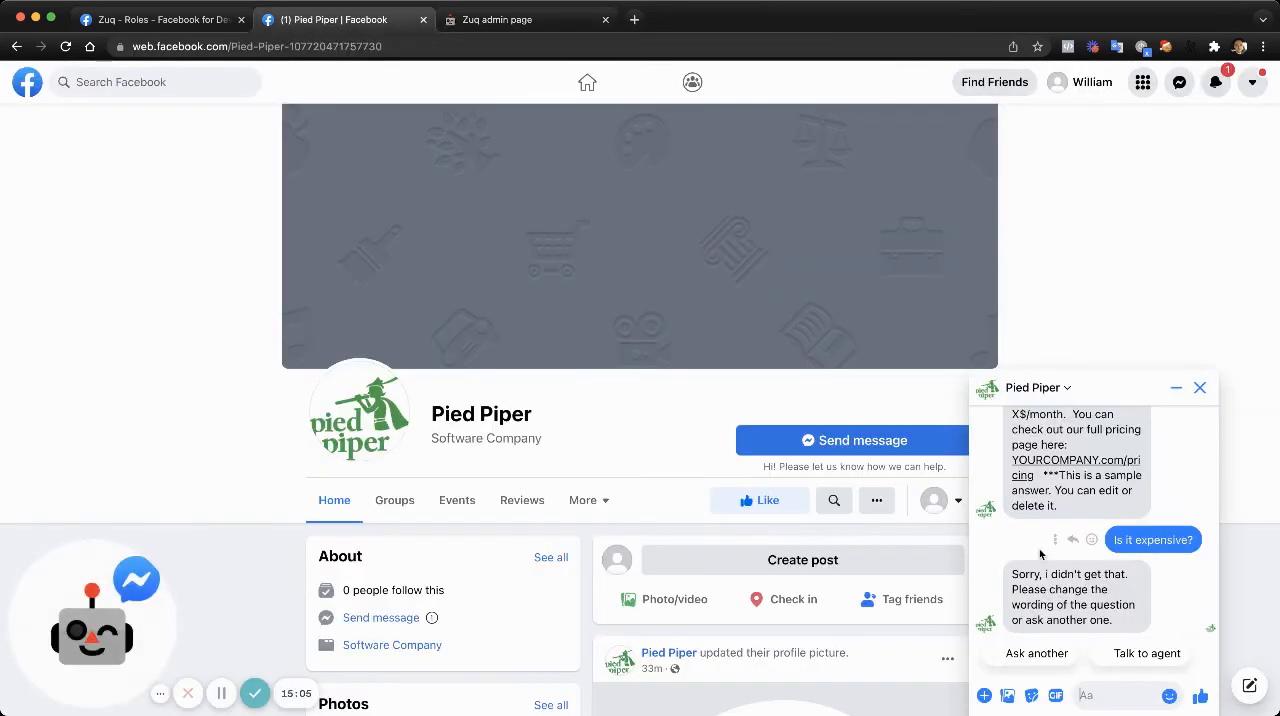
left_click_drag(1113, 540, 1194, 540)
key("super+c")
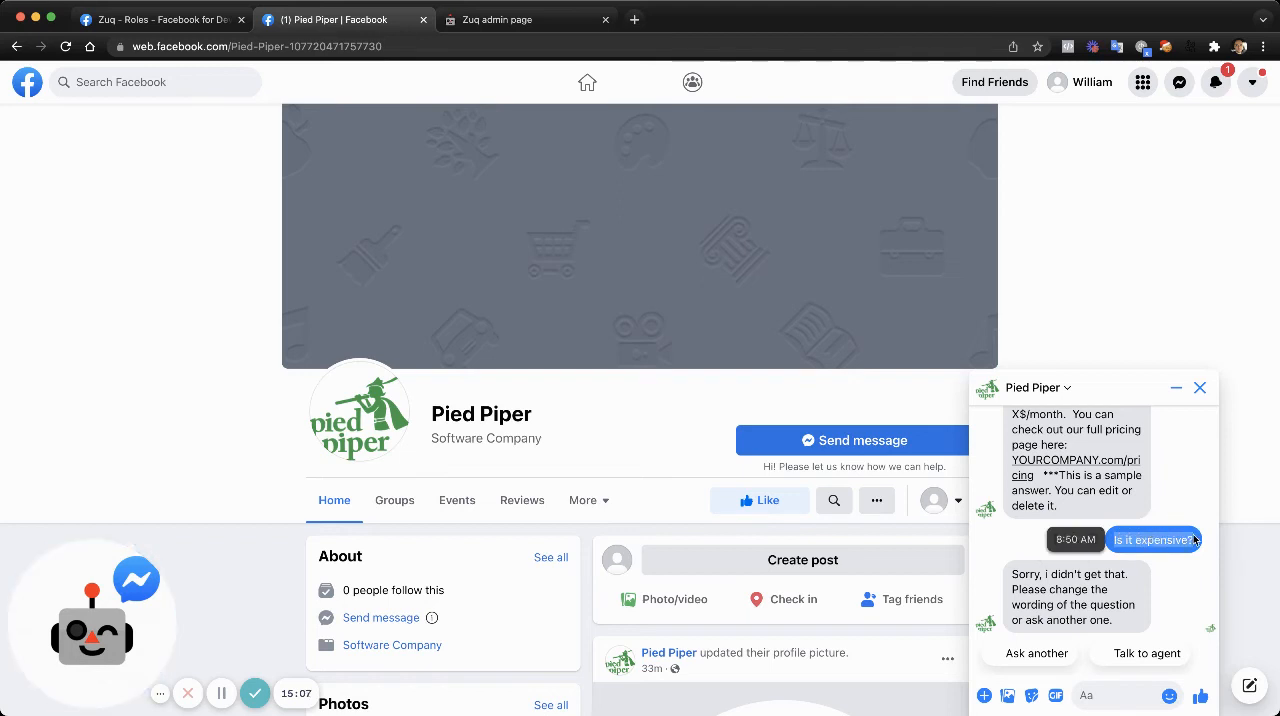
left_click(1106, 698)
key("super+v")
key("Return")
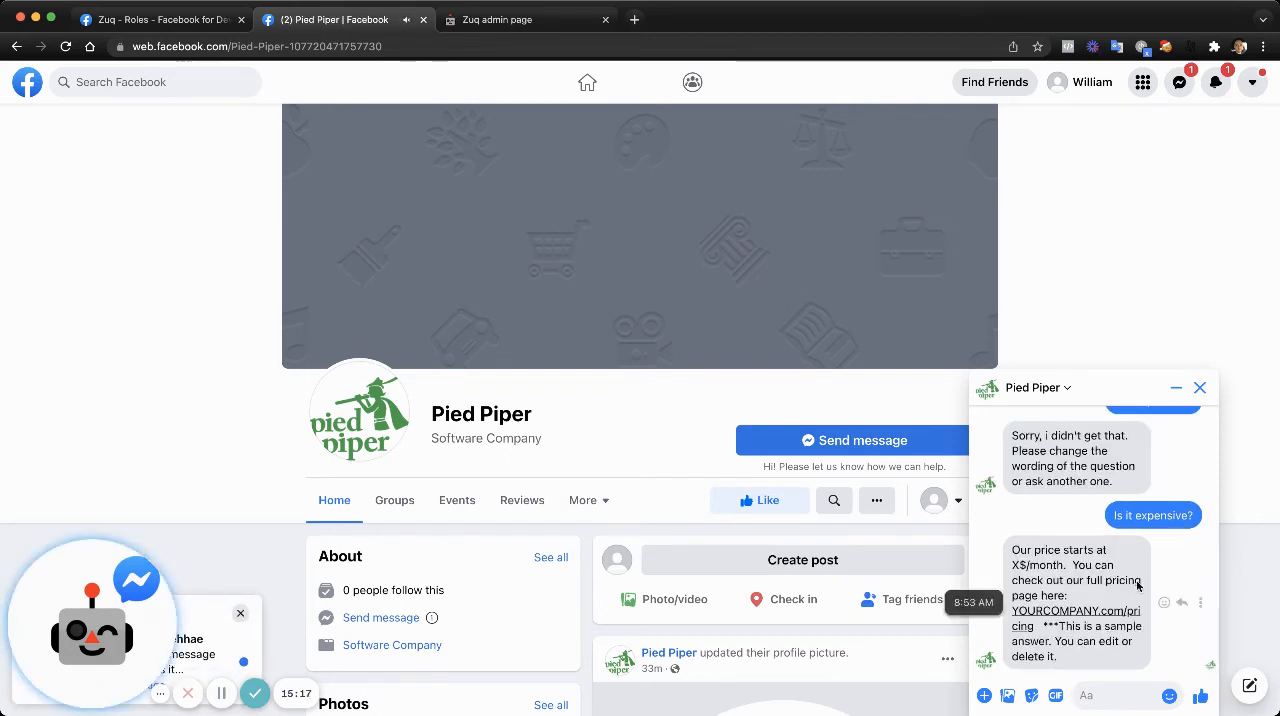
scroll(1152, 530, "up", 1)
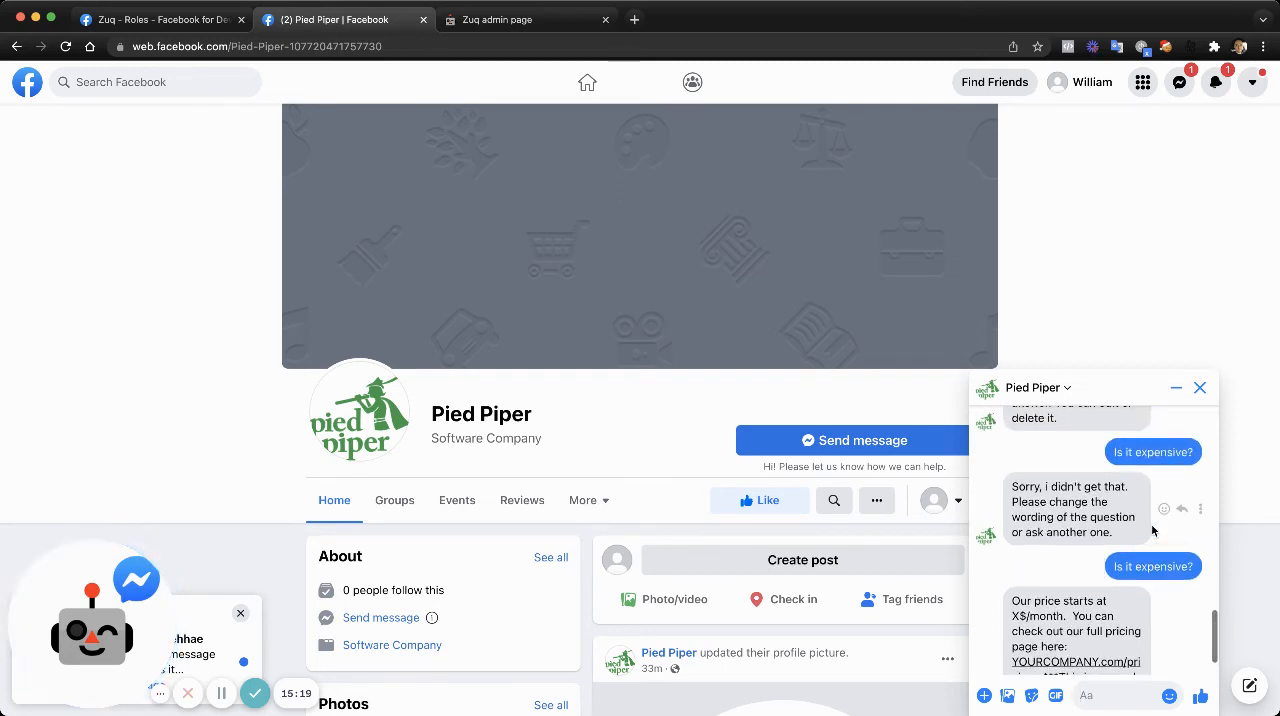
scroll(997, 562, "down", 1)
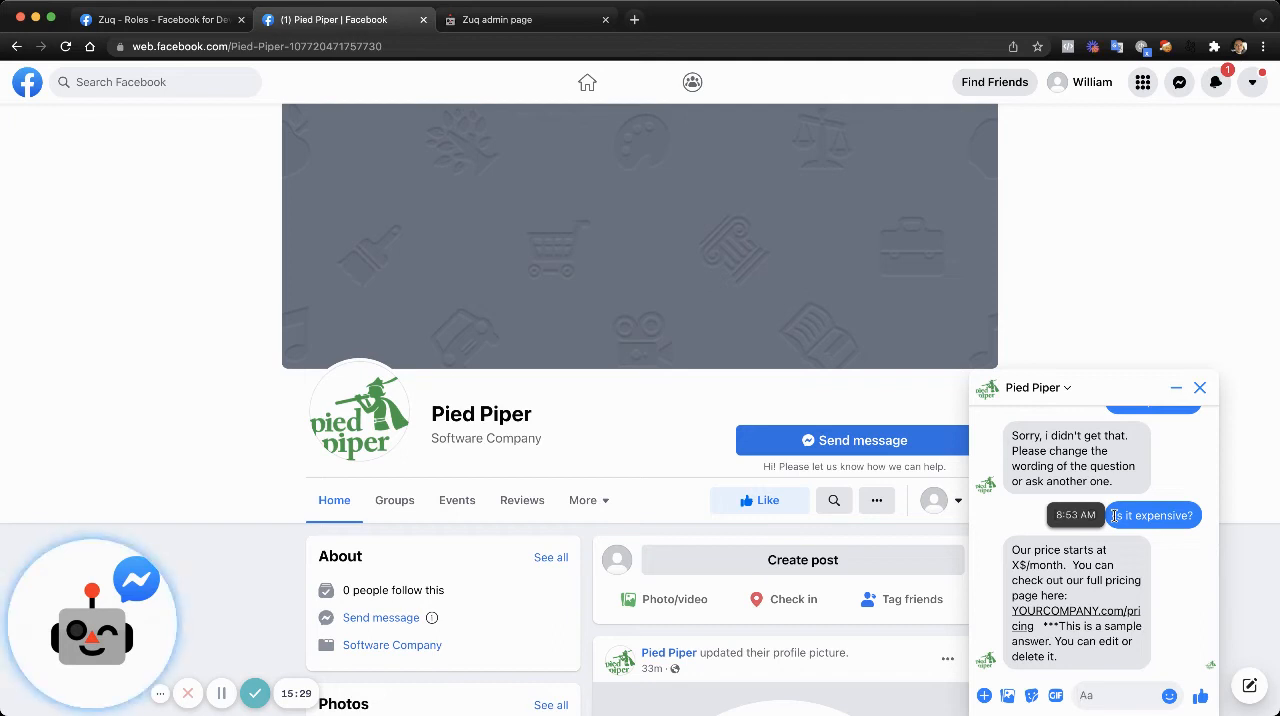
left_click_drag(1115, 515, 1202, 518)
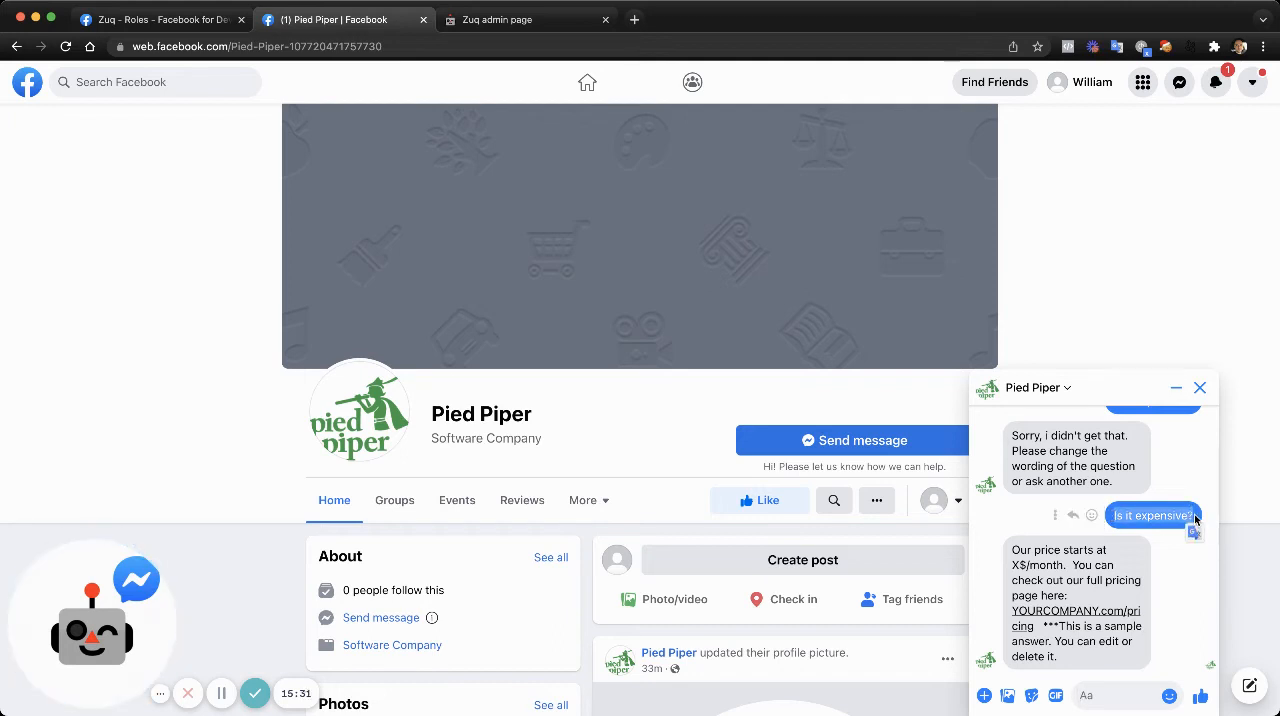
- Review the questions under the pricing answer in the Bot FAQ, then reread both "Is it expensive?" exchanges in Messenger
left_click(497, 20)
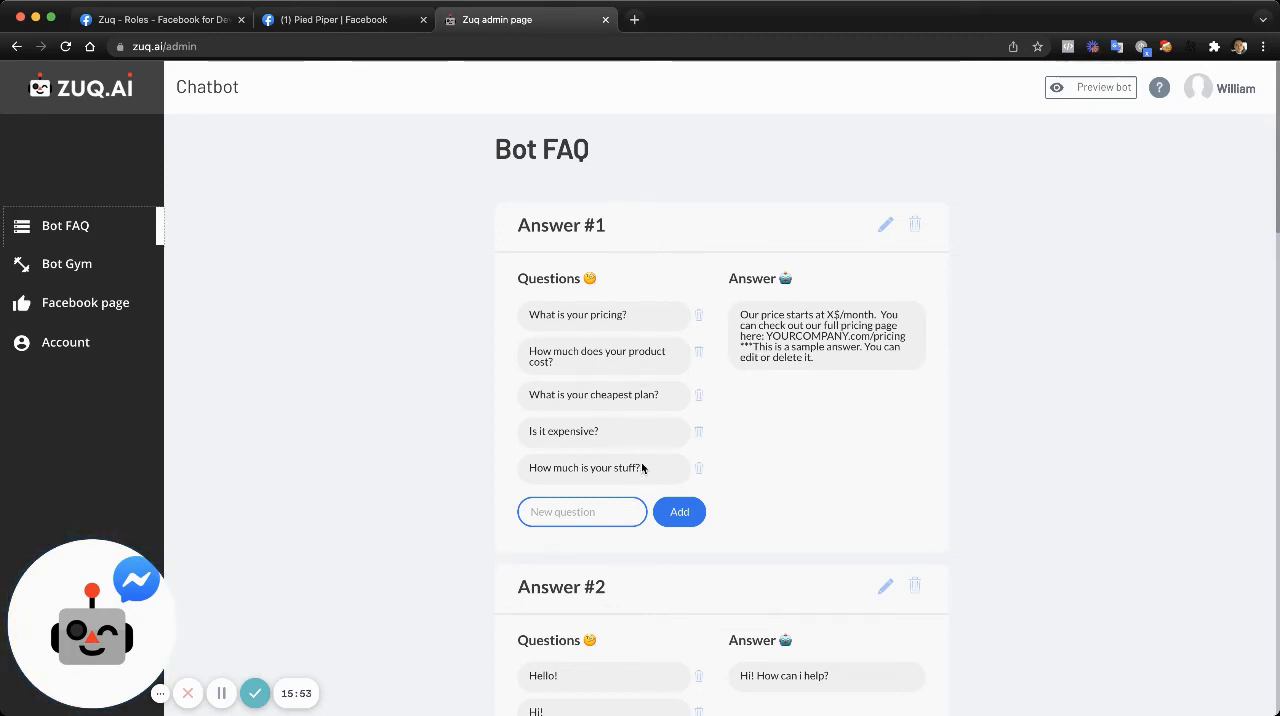
scroll(643, 468, "down", 1)
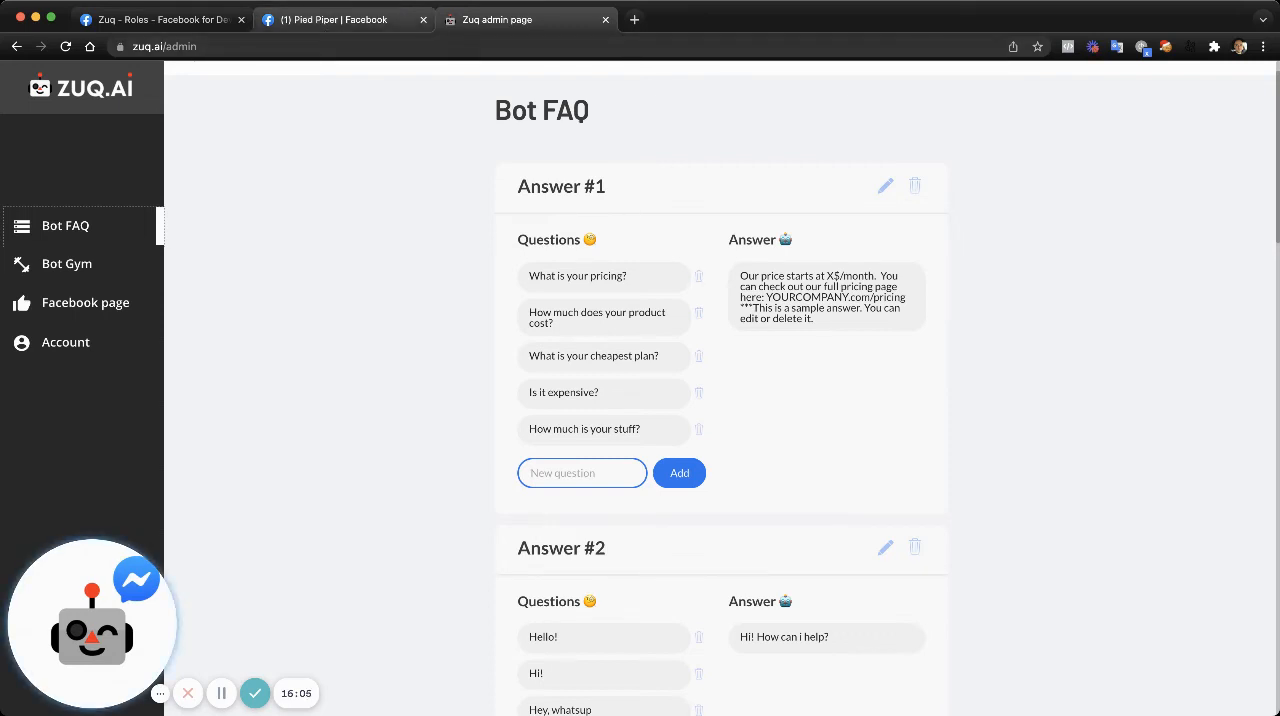
left_click(333, 19)
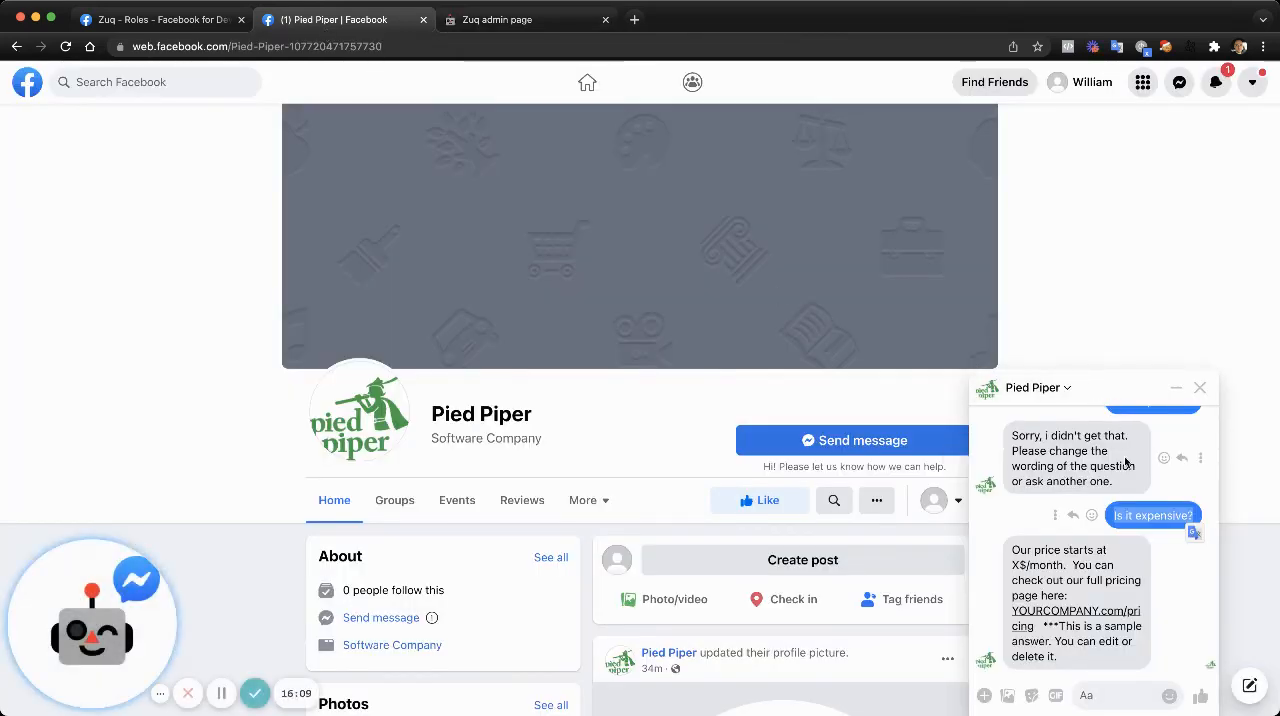
scroll(1118, 625, "up", 2)
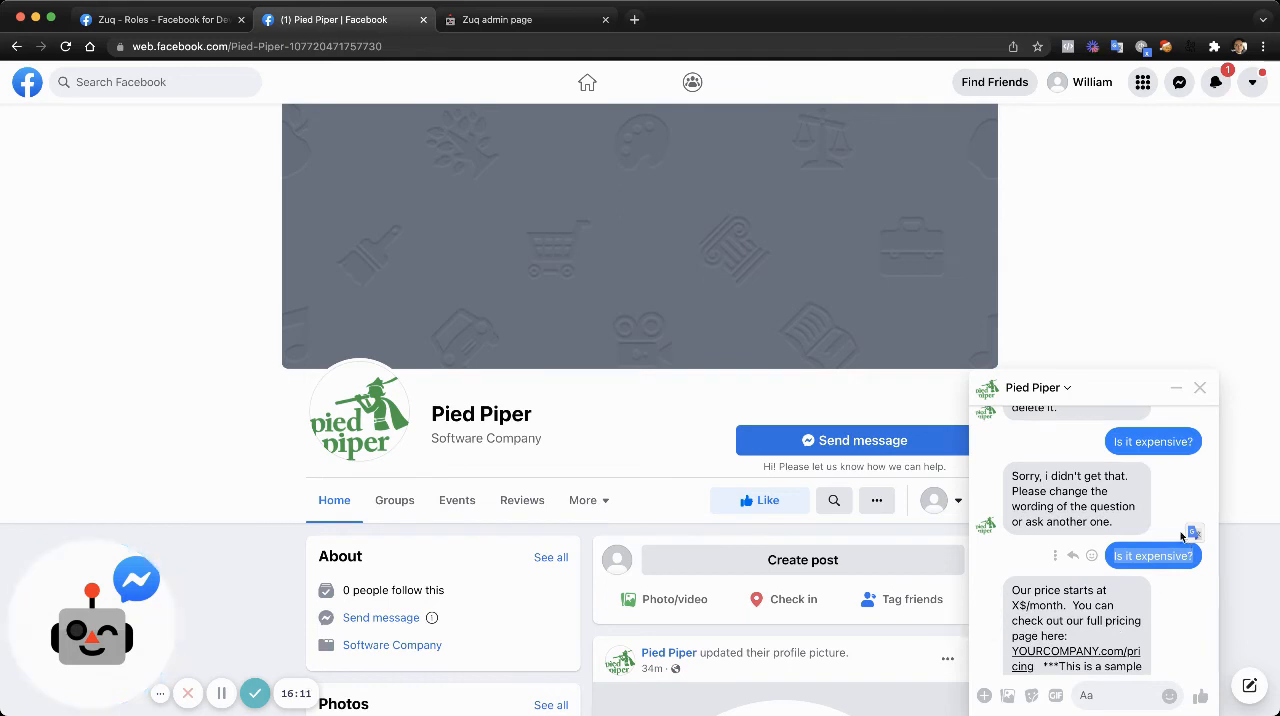
scroll(1111, 558, "down", 2)
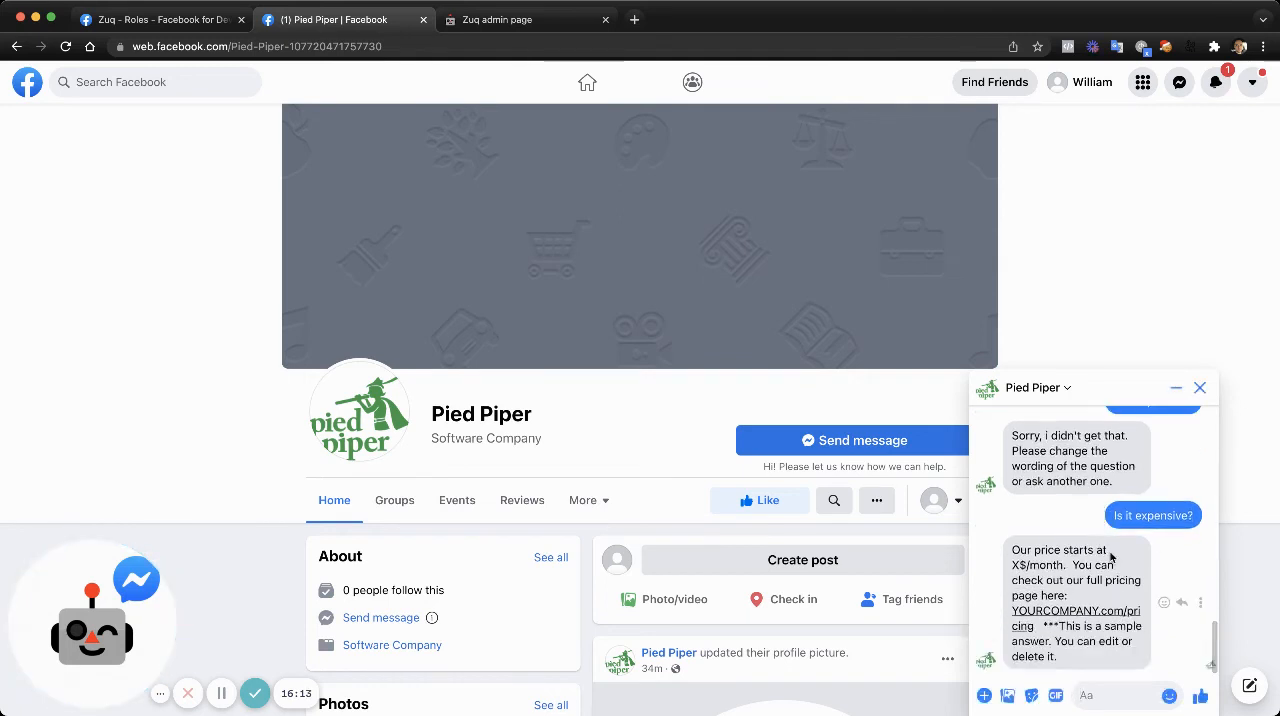
- Send the bot the unrelated question "Batman or superman?" in the Pied Piper Messenger chat
left_click(1075, 697)
type("Ba")
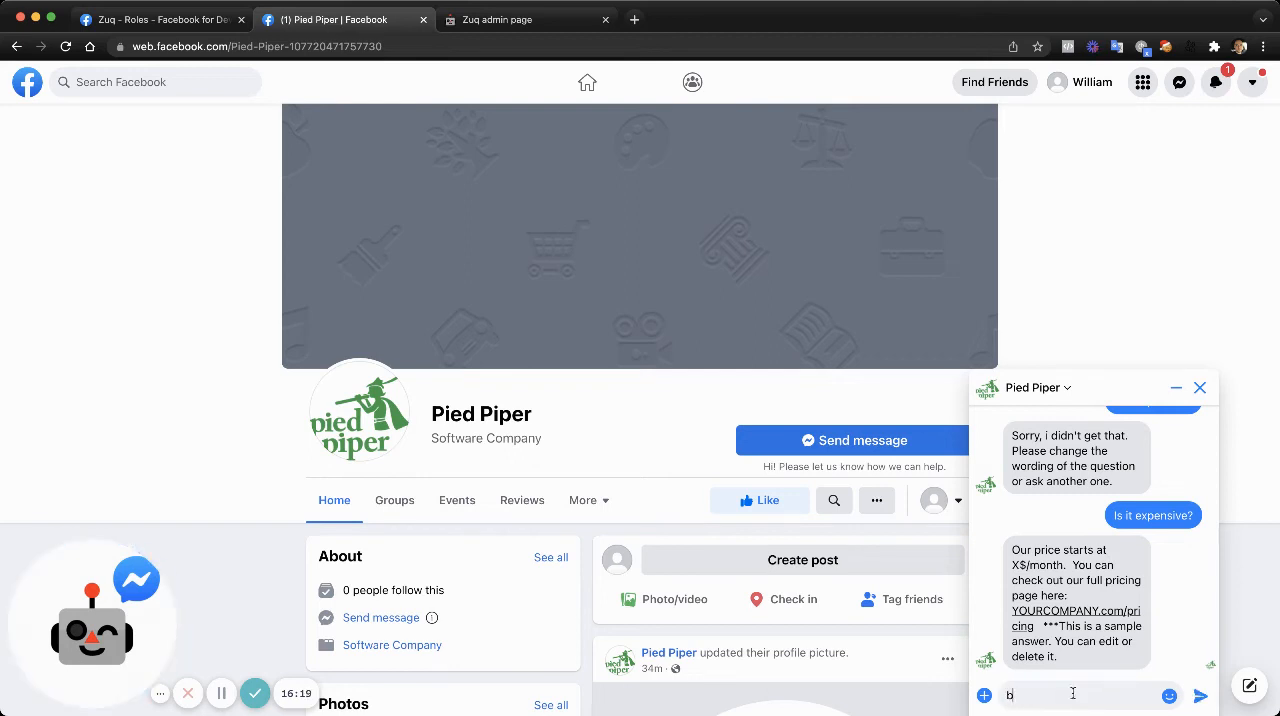
type("tman")
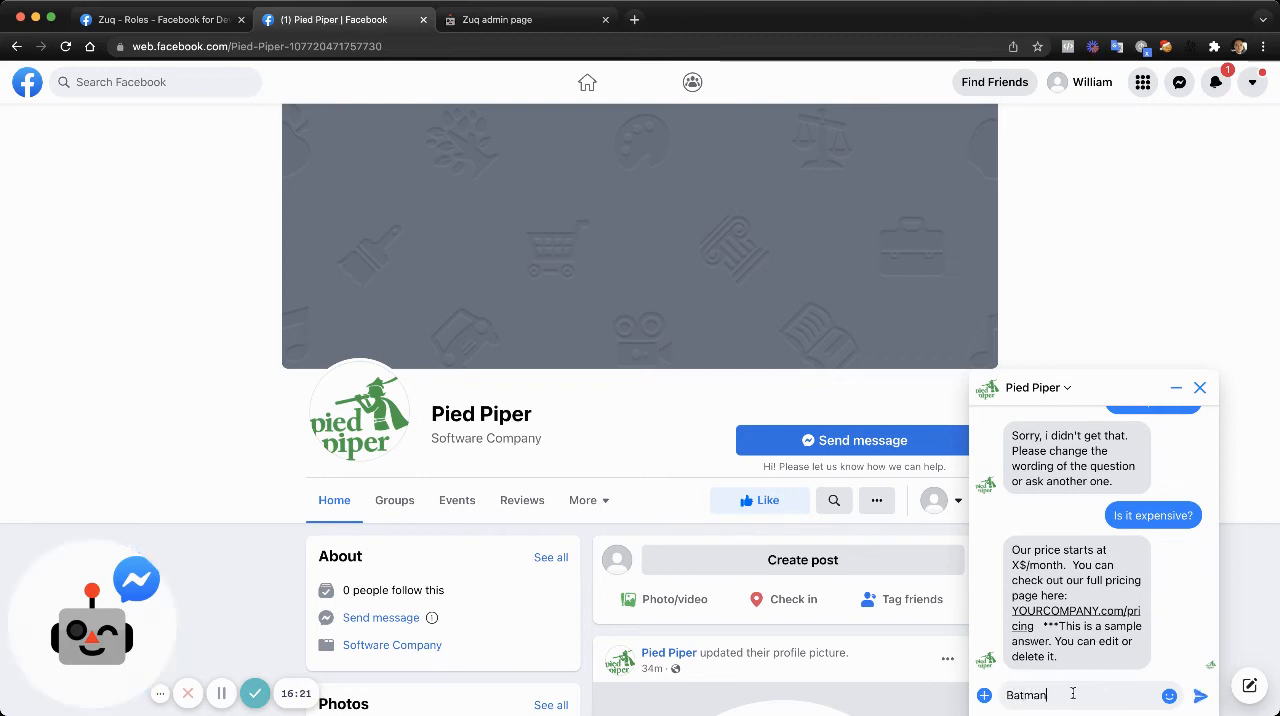
type(" in")
type(" superman?")
key("Return")
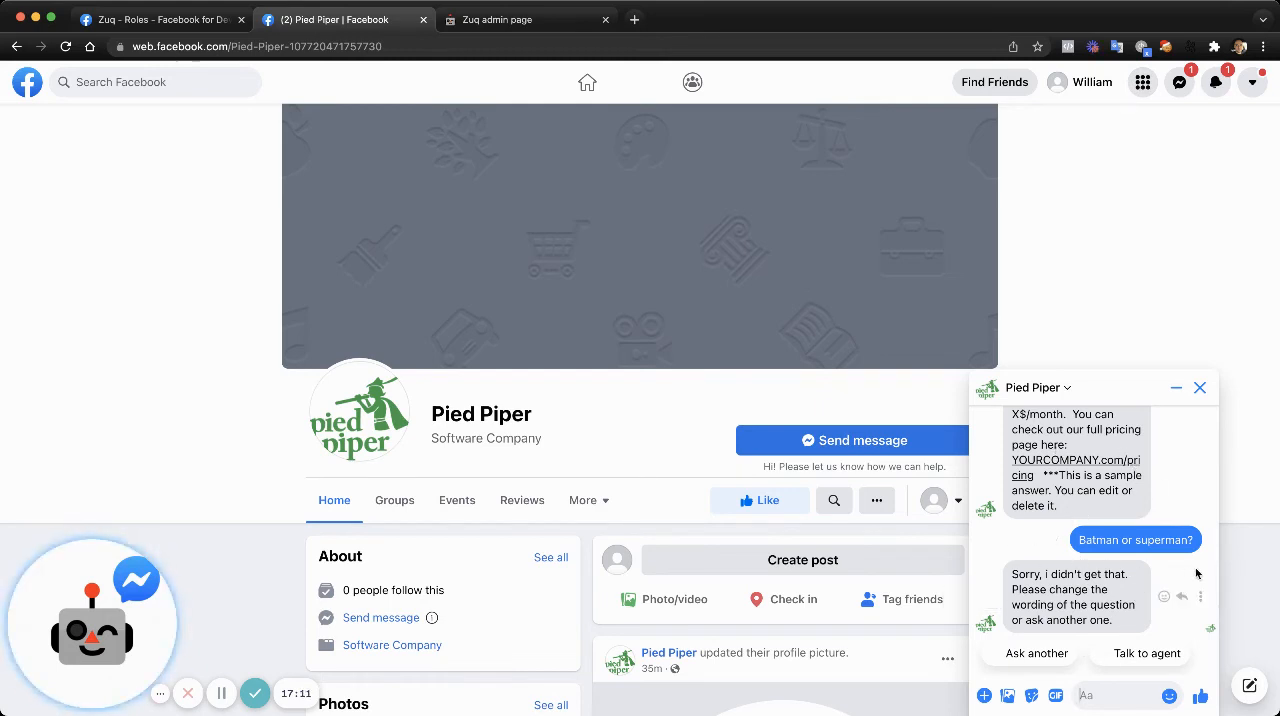
- Open the settings of the managed Pied Piper Page on Facebook, dismissing the offer to add a WhatsApp button
left_click(1143, 84)
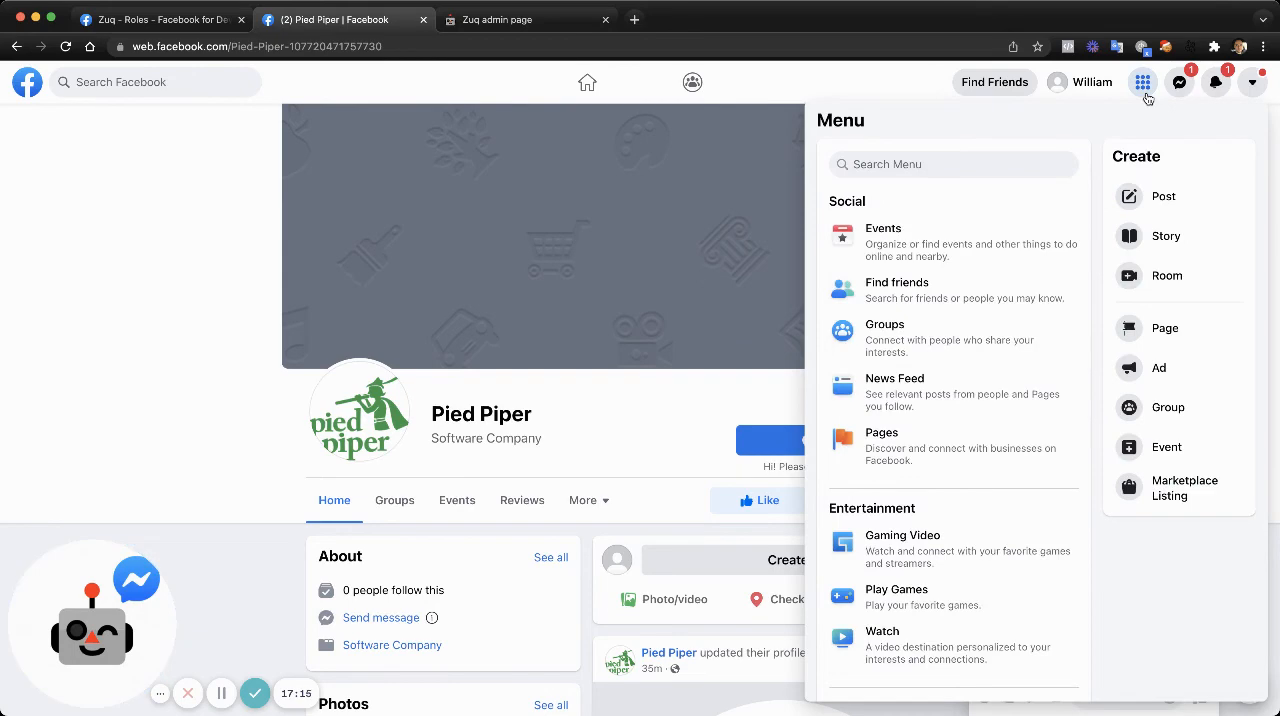
left_click(942, 457)
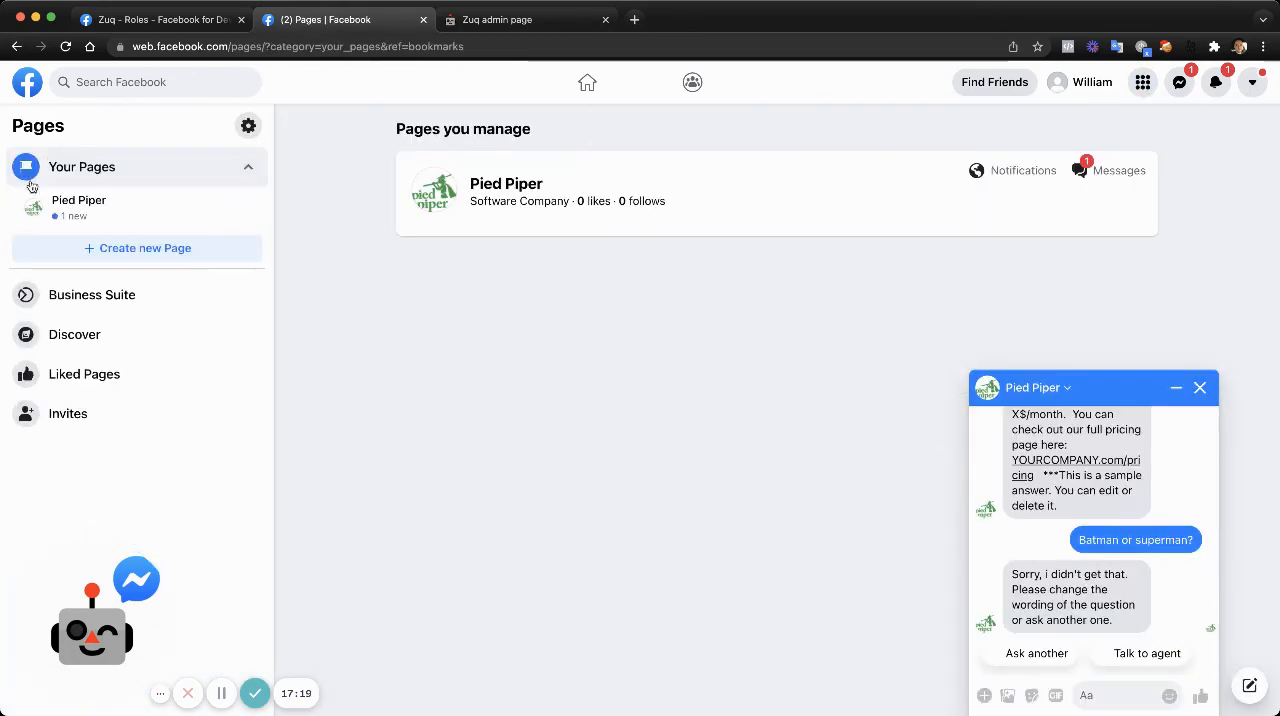
left_click(79, 203)
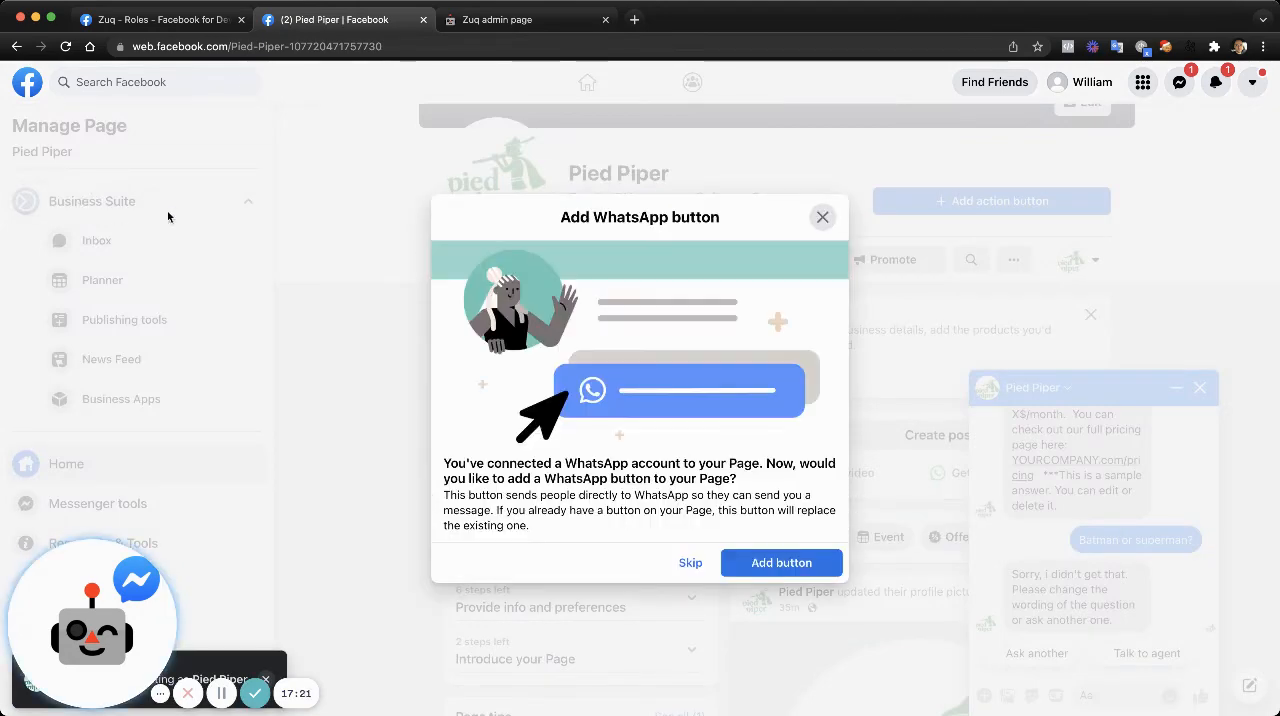
left_click(822, 217)
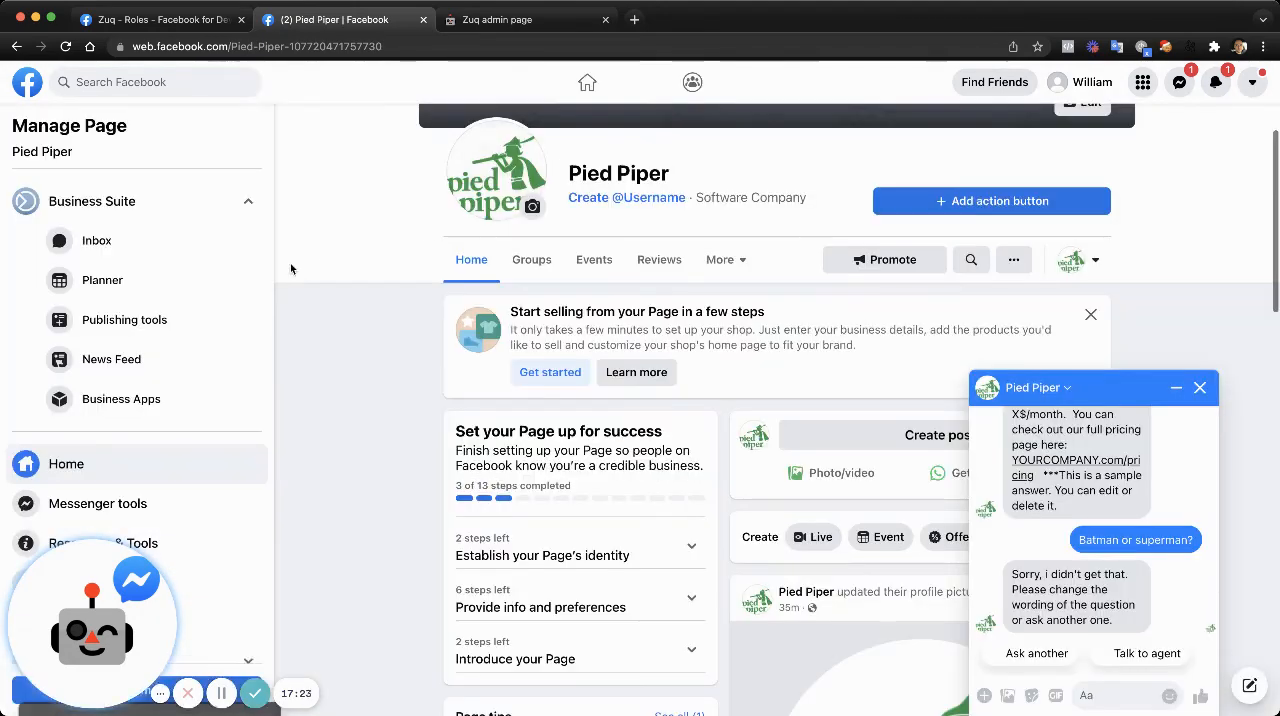
scroll(228, 343, "down", 2)
scroll(228, 343, "down", 2)
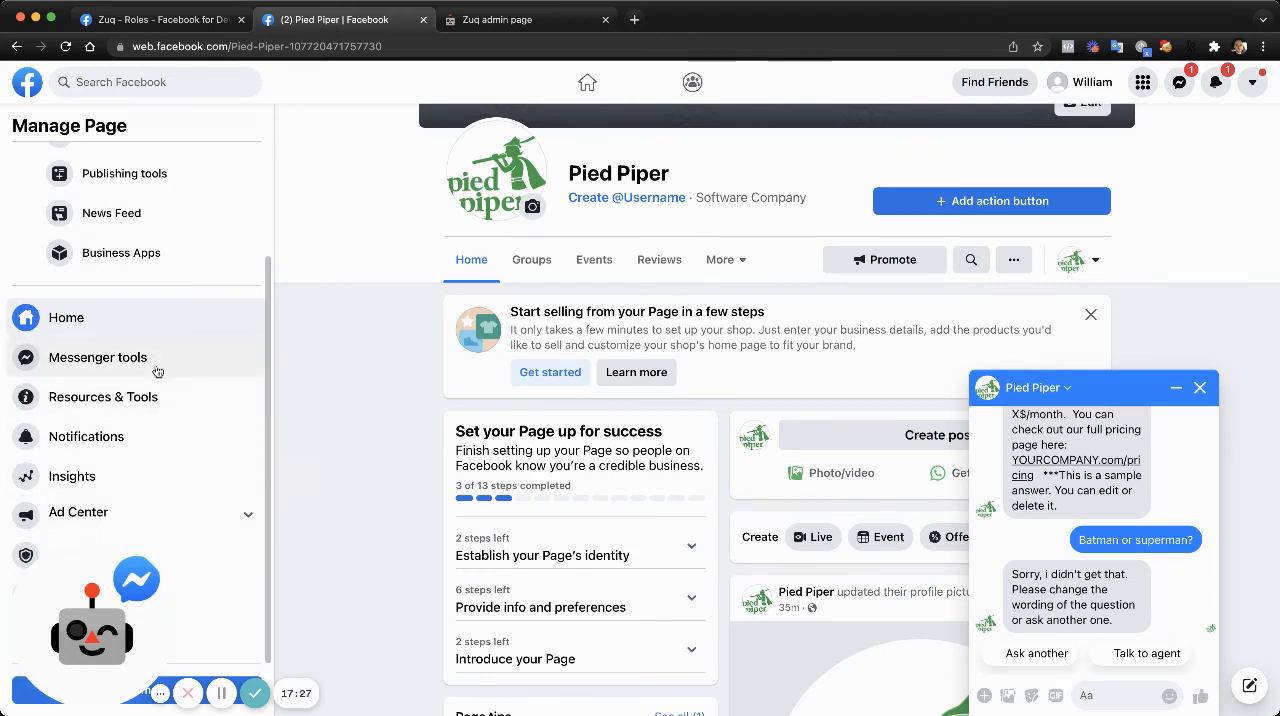
left_click_drag(117, 612, 280, 622)
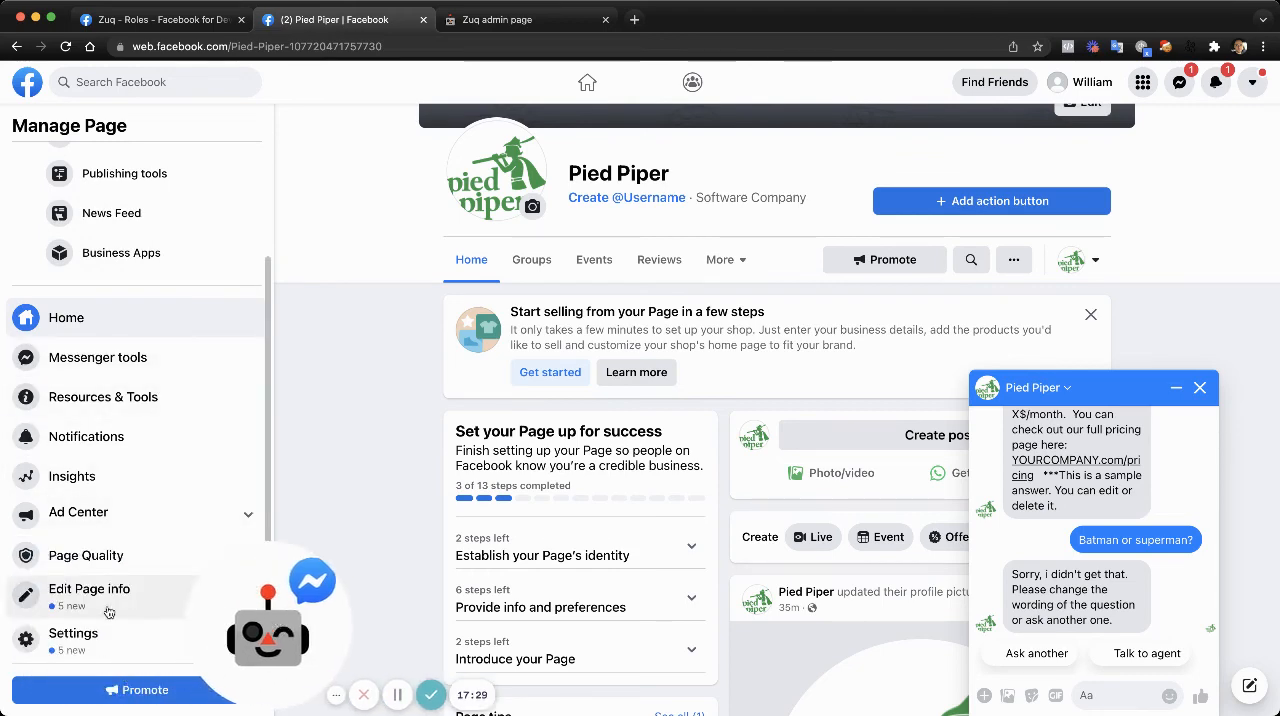
left_click(107, 641)
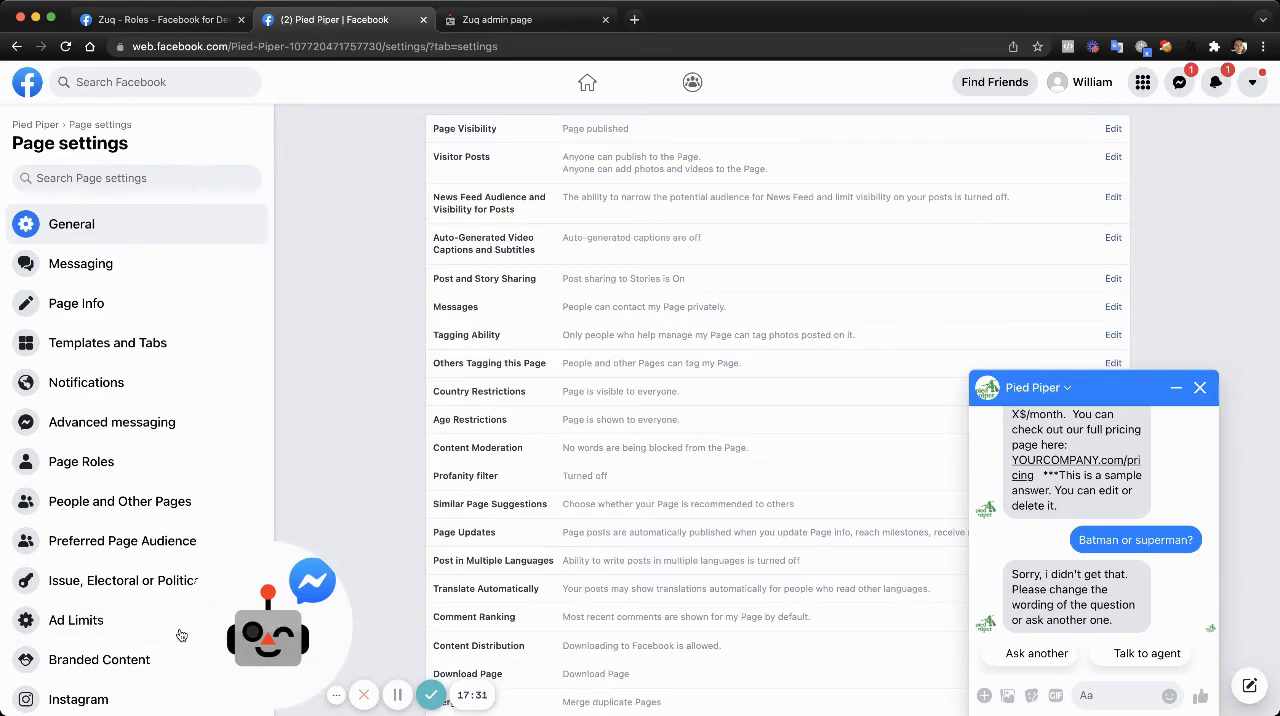
- Open the Page's Advanced messaging settings and bring up the Connected Apps and Handover Protocol sections
scroll(152, 522, "down", 1)
scroll(152, 522, "down", 2)
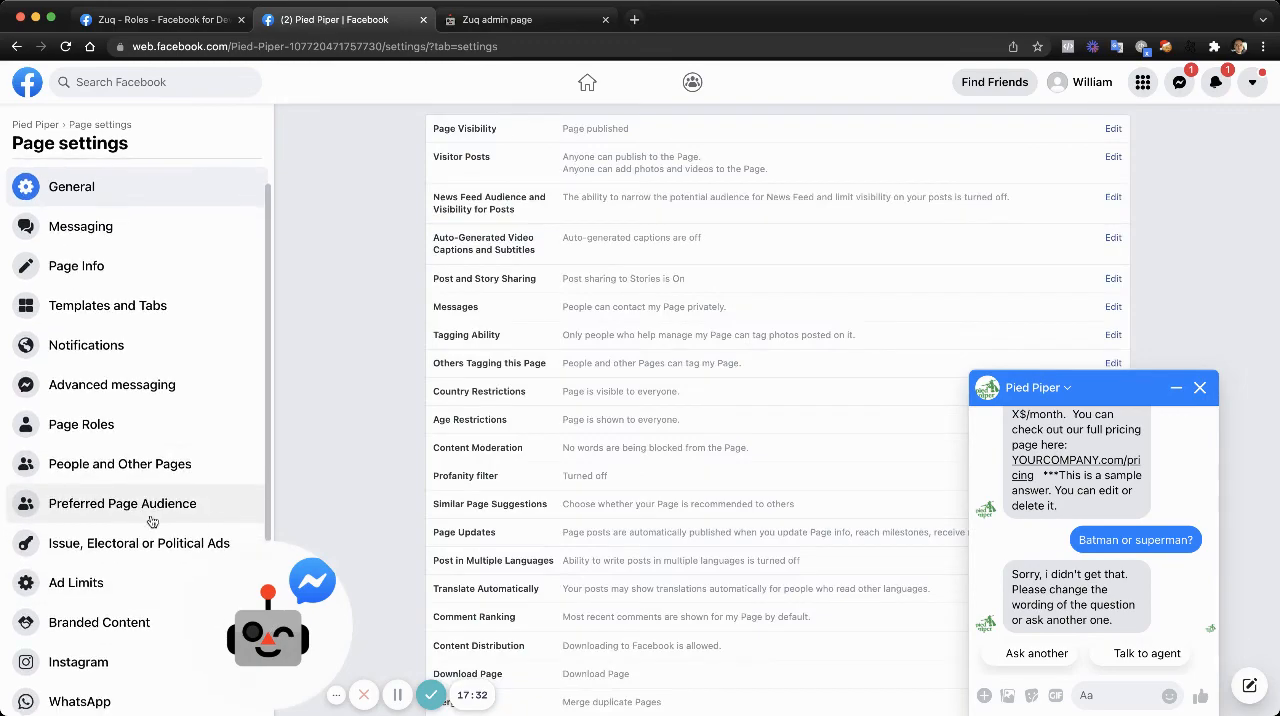
left_click(114, 393)
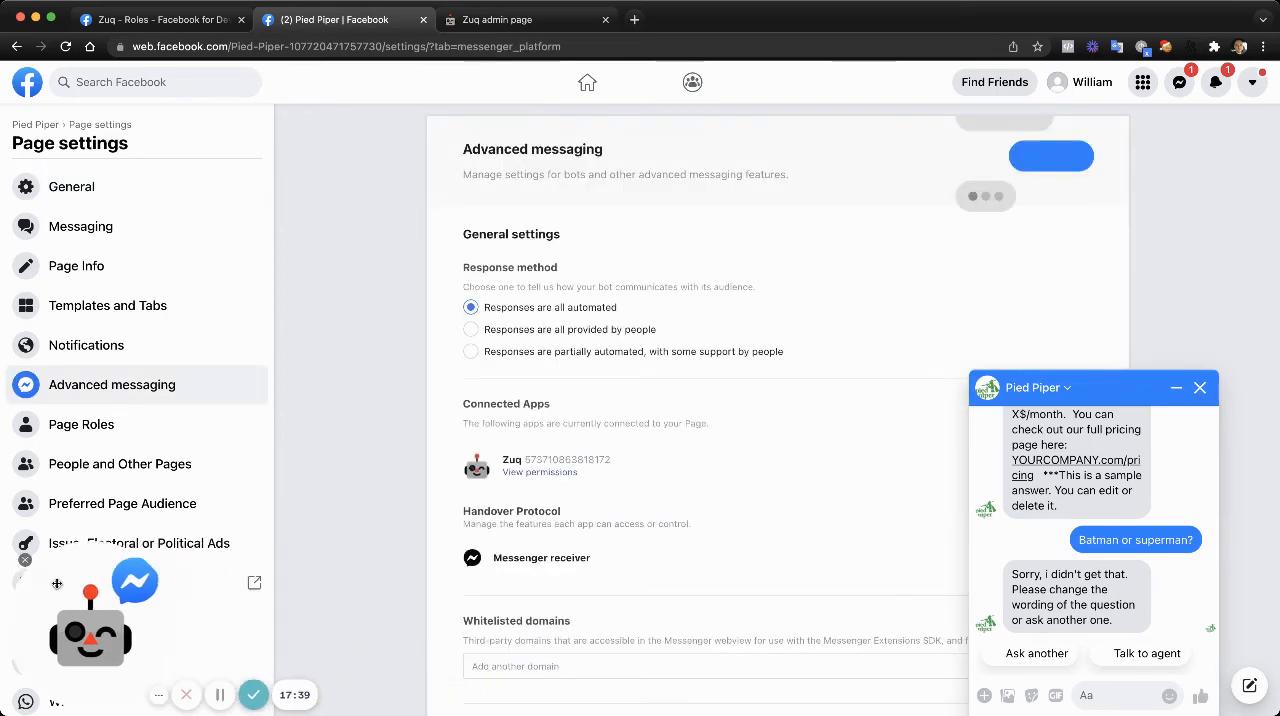
scroll(599, 520, "down", 3)
scroll(599, 548, "down", 1)
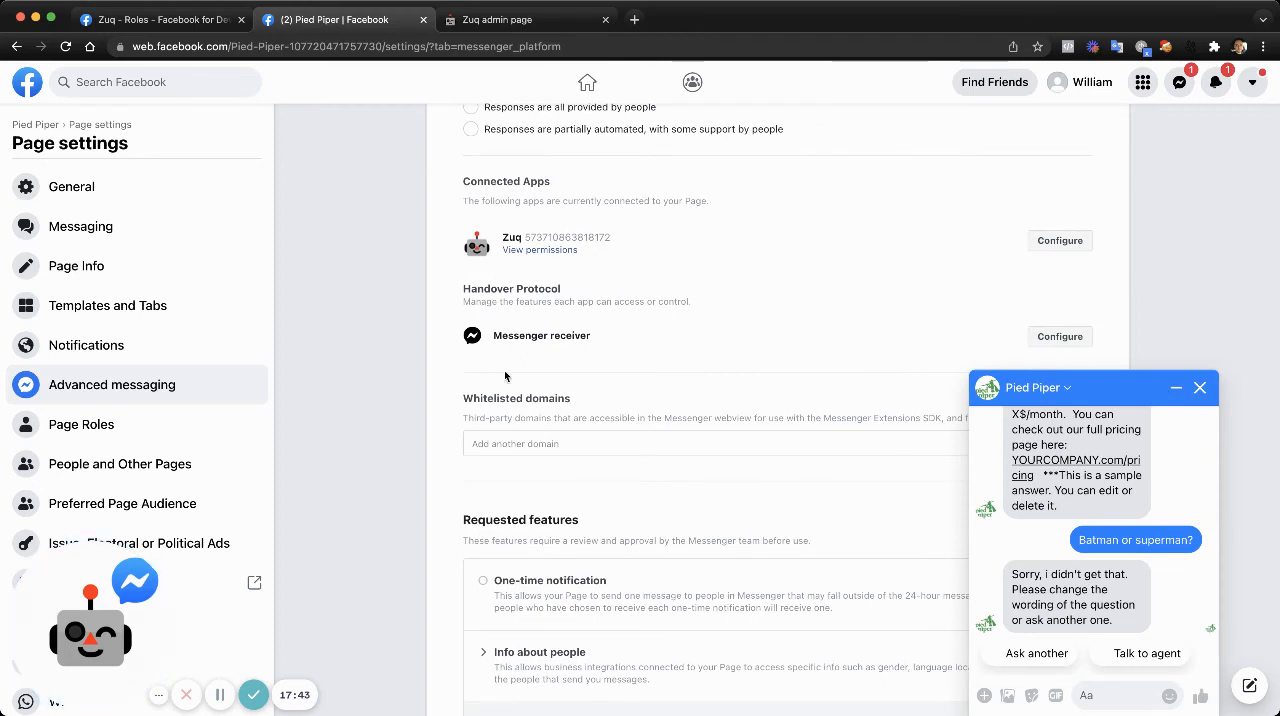
- Set Zuq as the primary receiver for the handover protocol in the Messenger receiver settings, minimizing the Pied Piper chat that covers them
left_click(1045, 241)
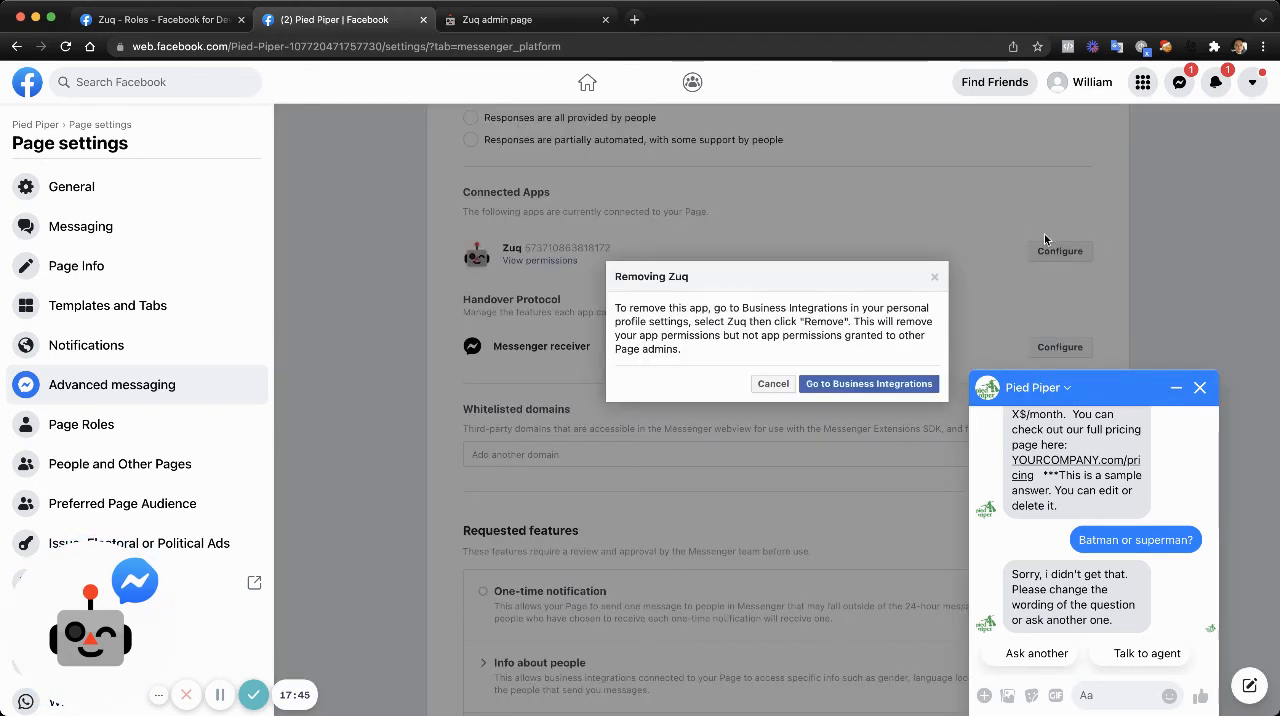
left_click(775, 385)
scroll(780, 420, "down", 3)
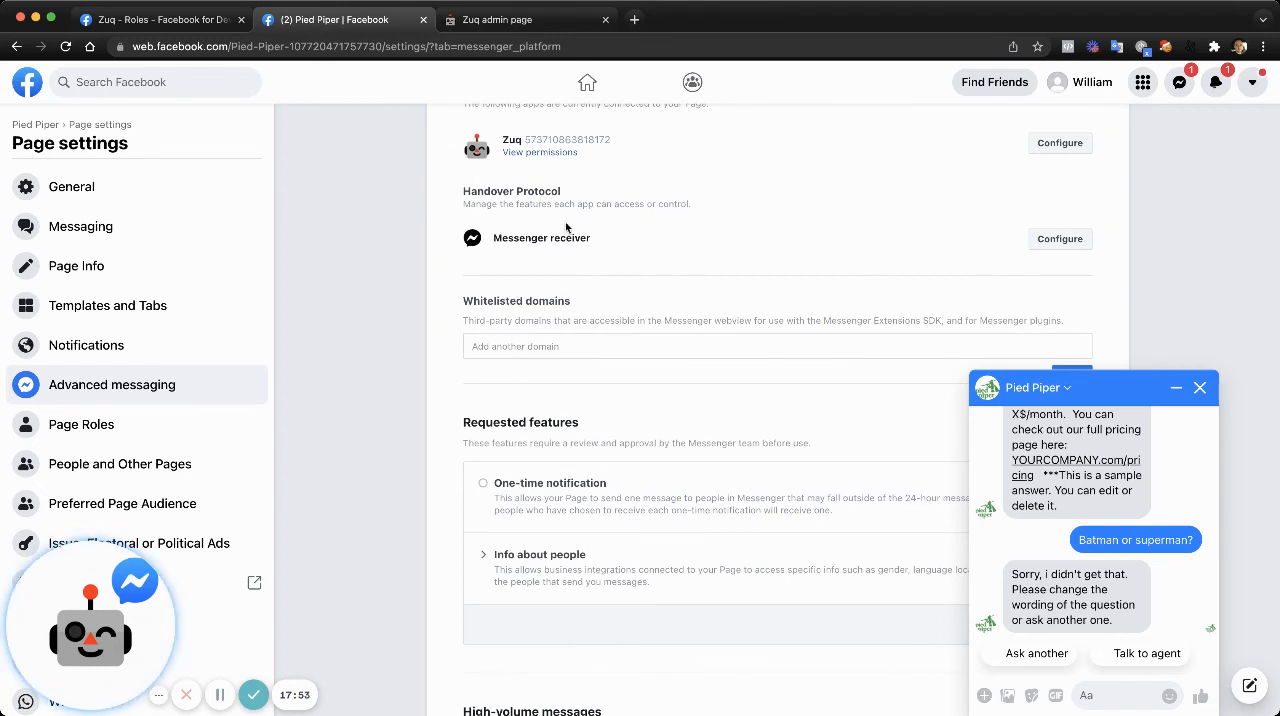
left_click(1072, 241)
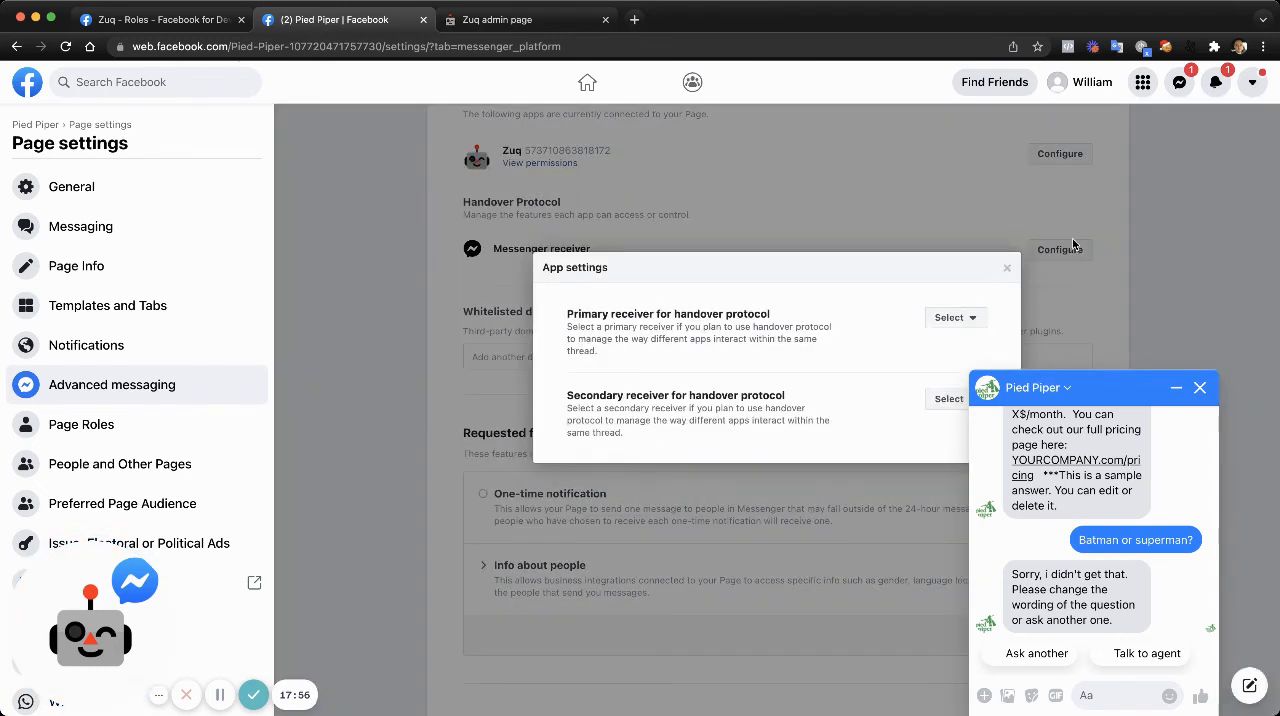
left_click(979, 319)
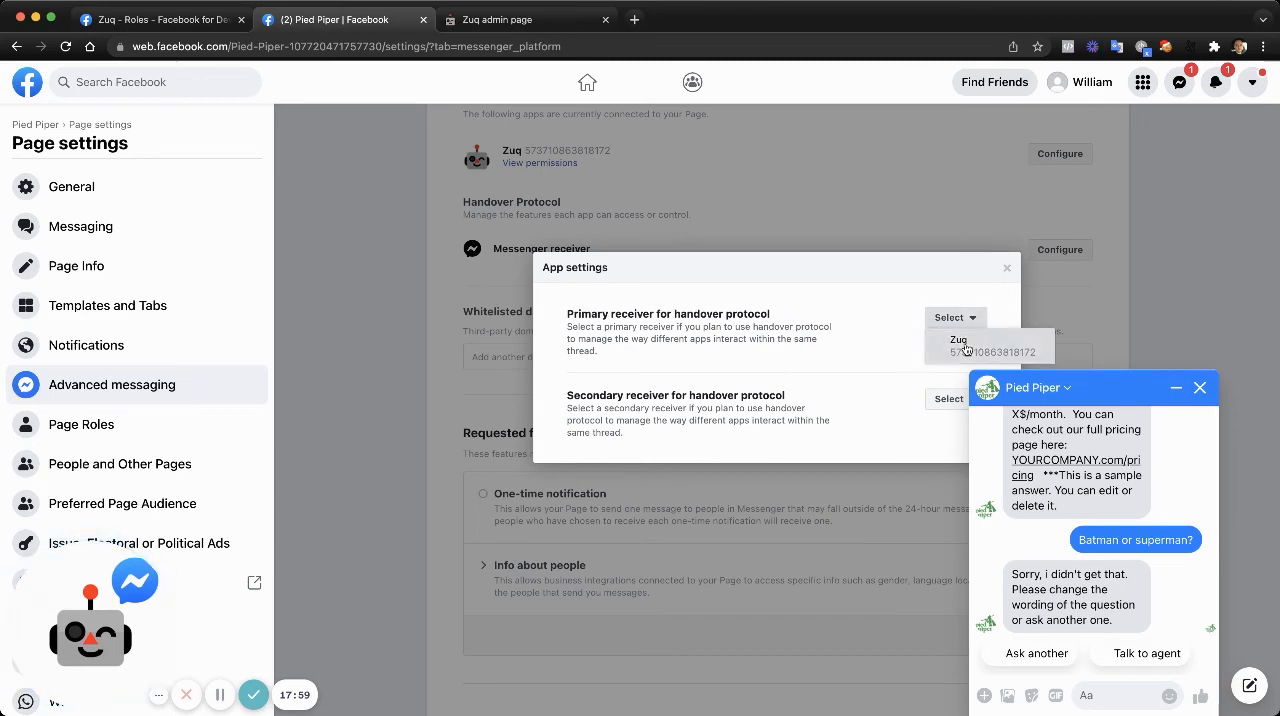
left_click(962, 343)
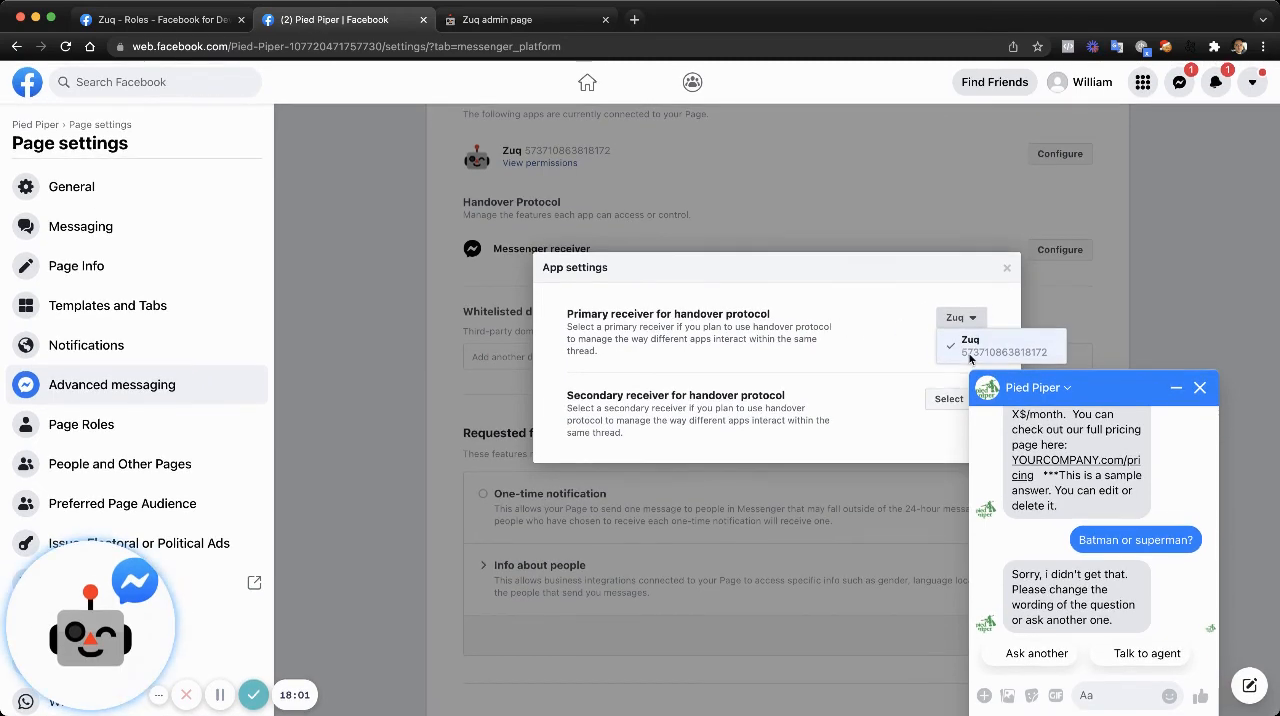
left_click(1176, 391)
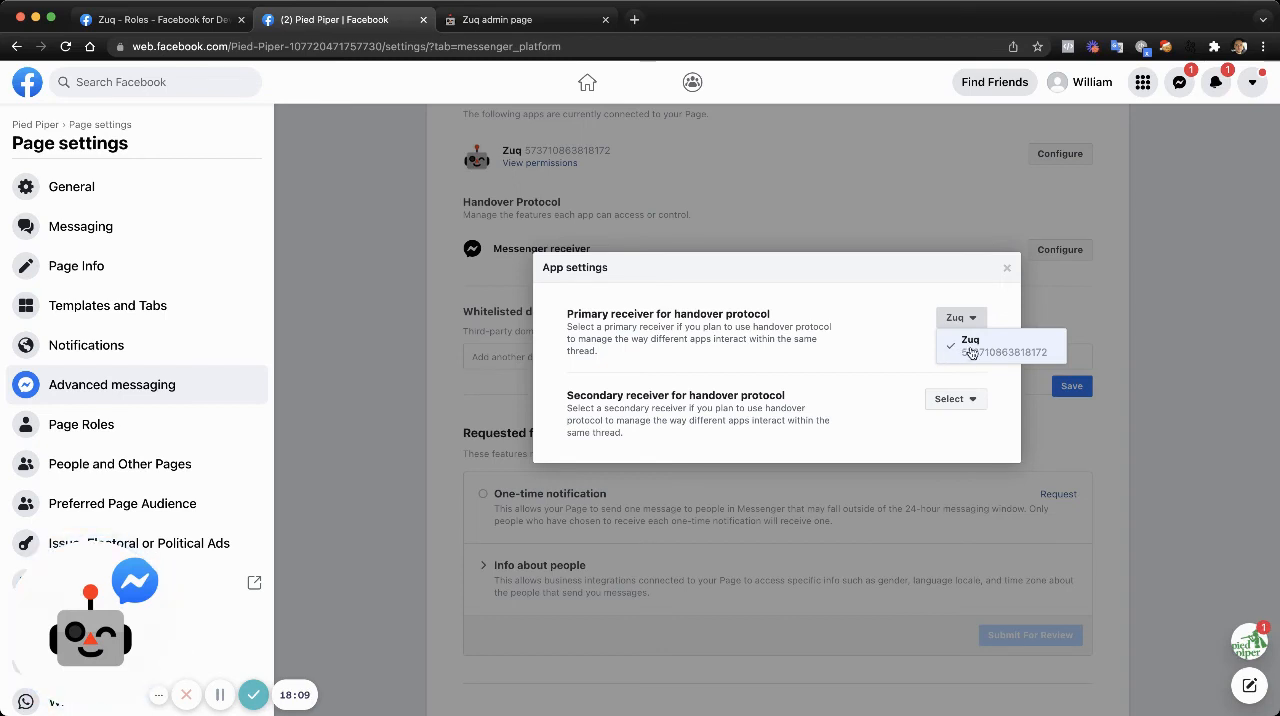
left_click(898, 326)
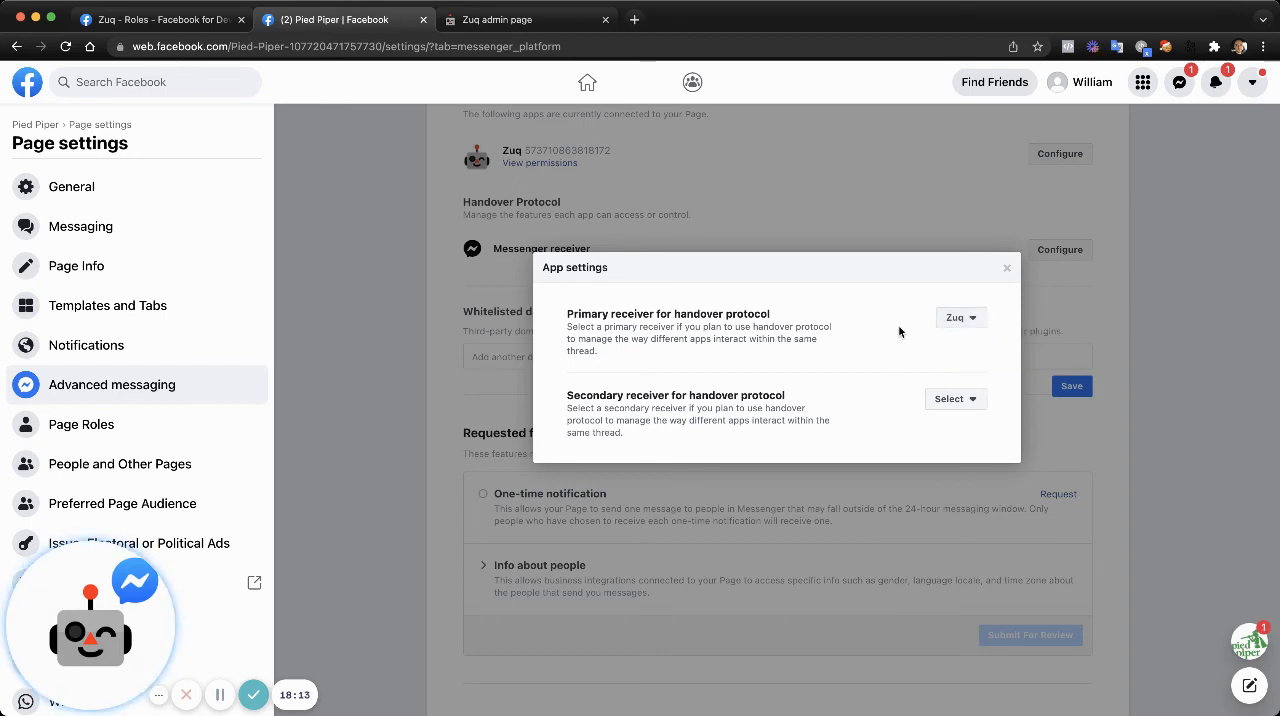
- Set Page Inbox as the secondary receiver for the handover protocol and close the app settings
left_click(964, 399)
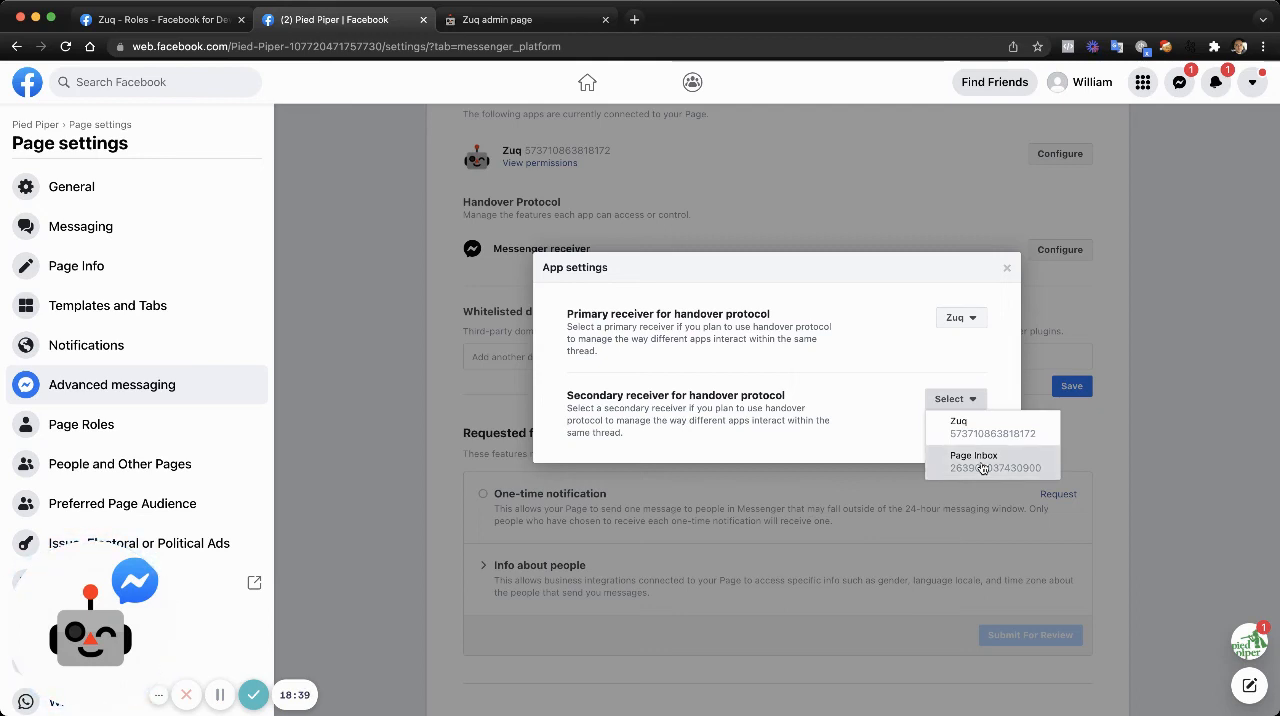
left_click(983, 468)
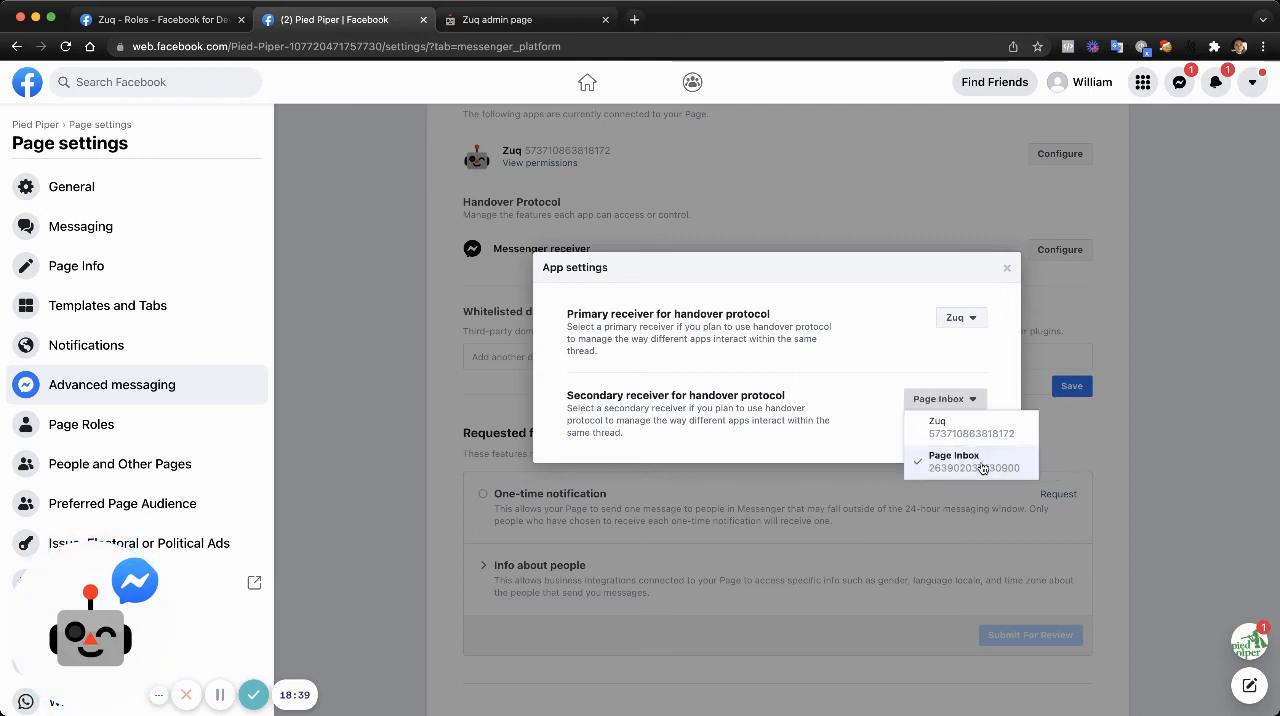
left_click(557, 404)
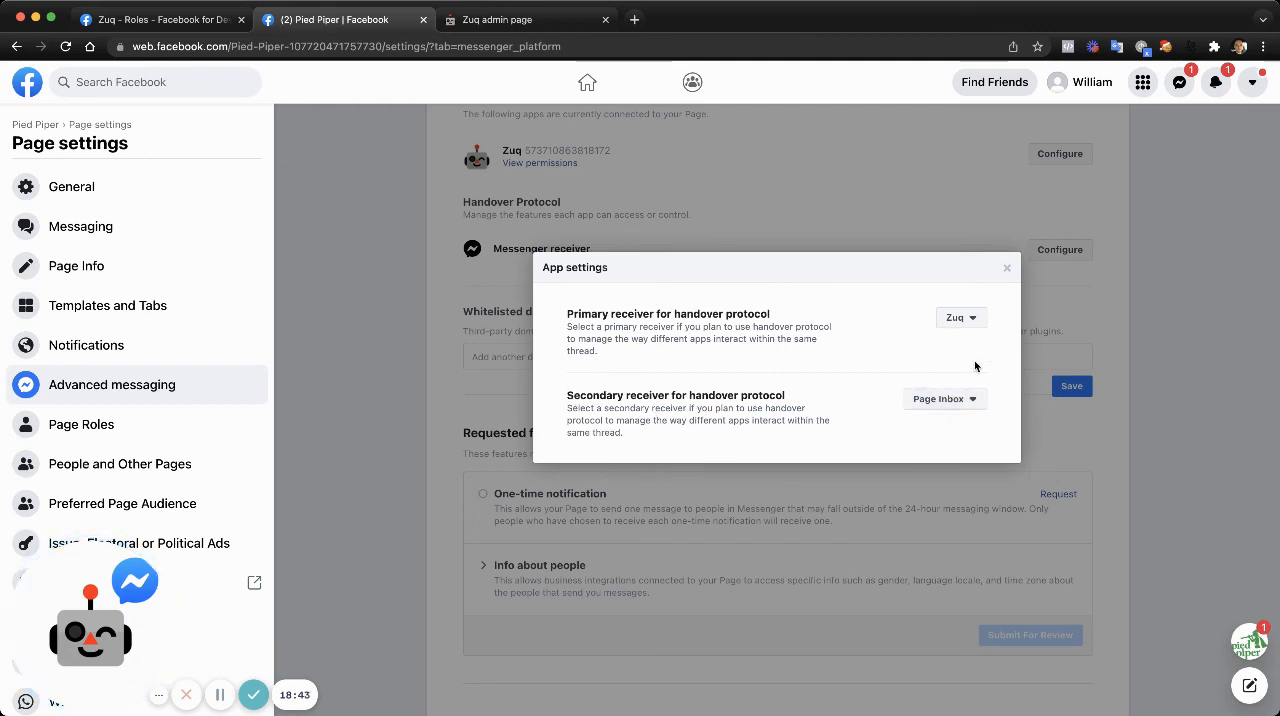
left_click(1008, 271)
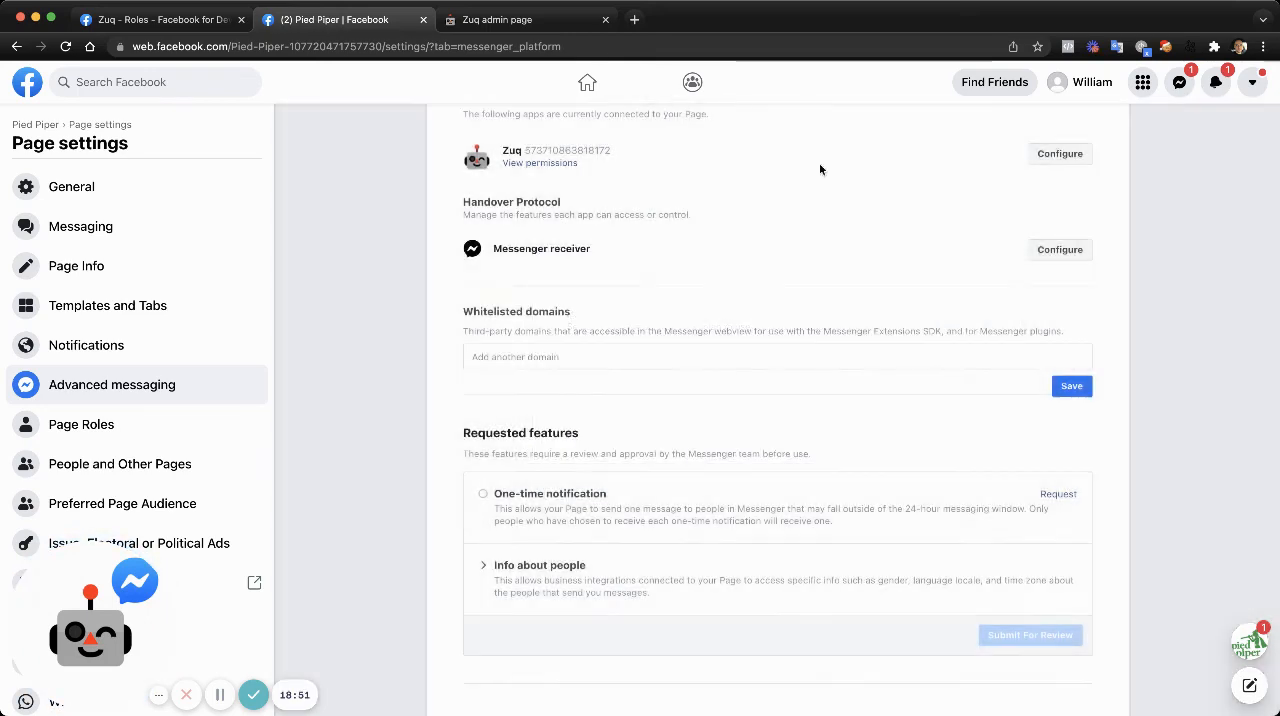
- Reopen the Pied Piper Messenger chat on the Facebook page and send "Batman or superman?" again
left_click(513, 20)
left_click(330, 20)
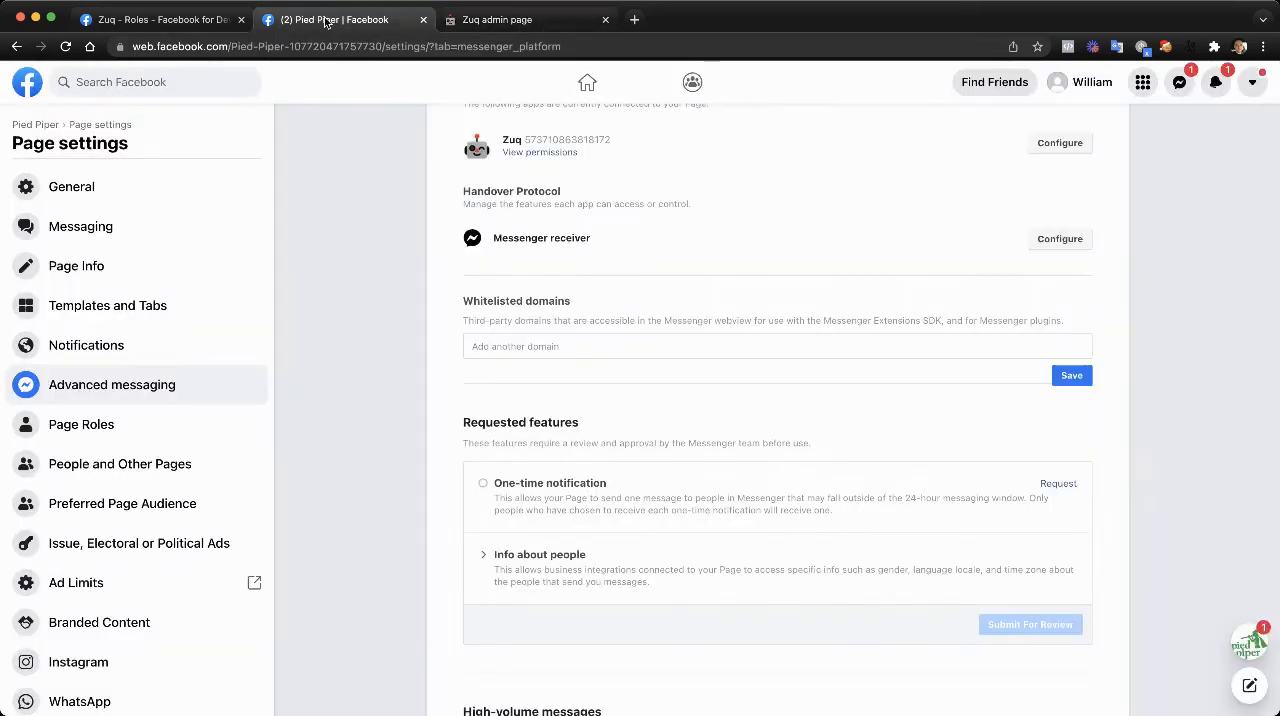
left_click(1249, 641)
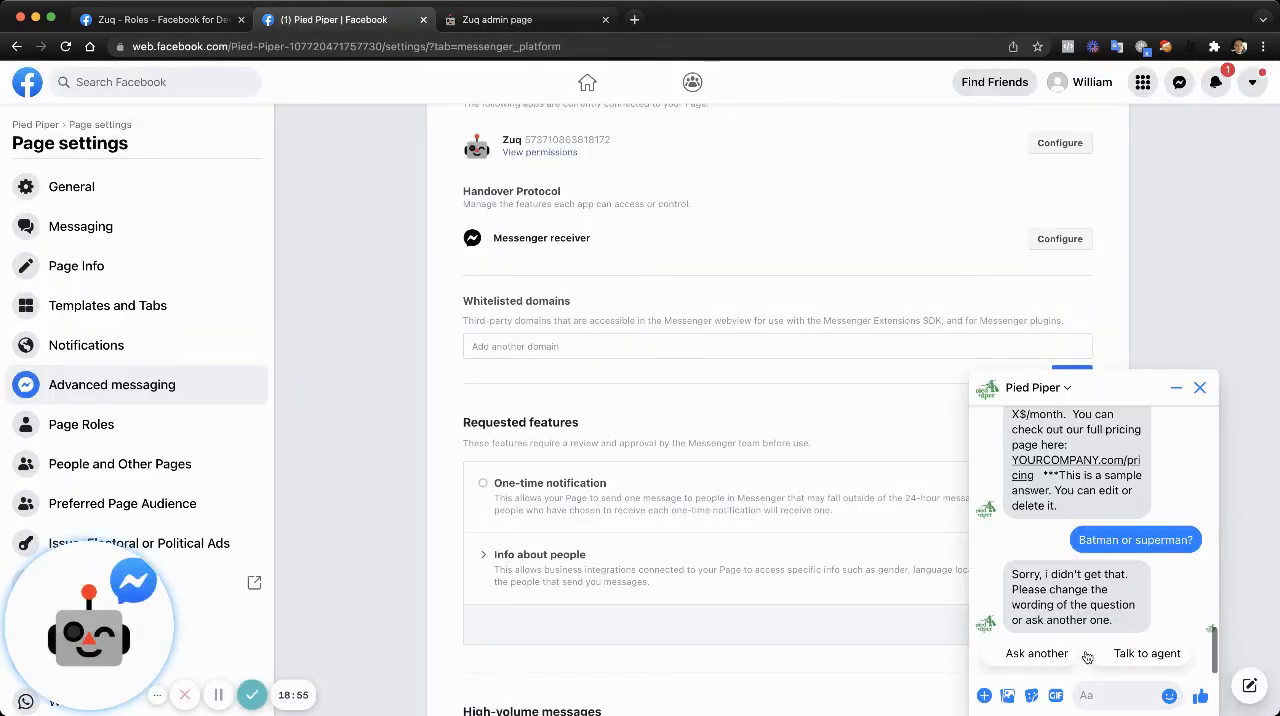
left_click_drag(1078, 539, 1214, 542)
key("ctrl+c")
left_click(1112, 695)
key("ctrl+v")
key("Return")
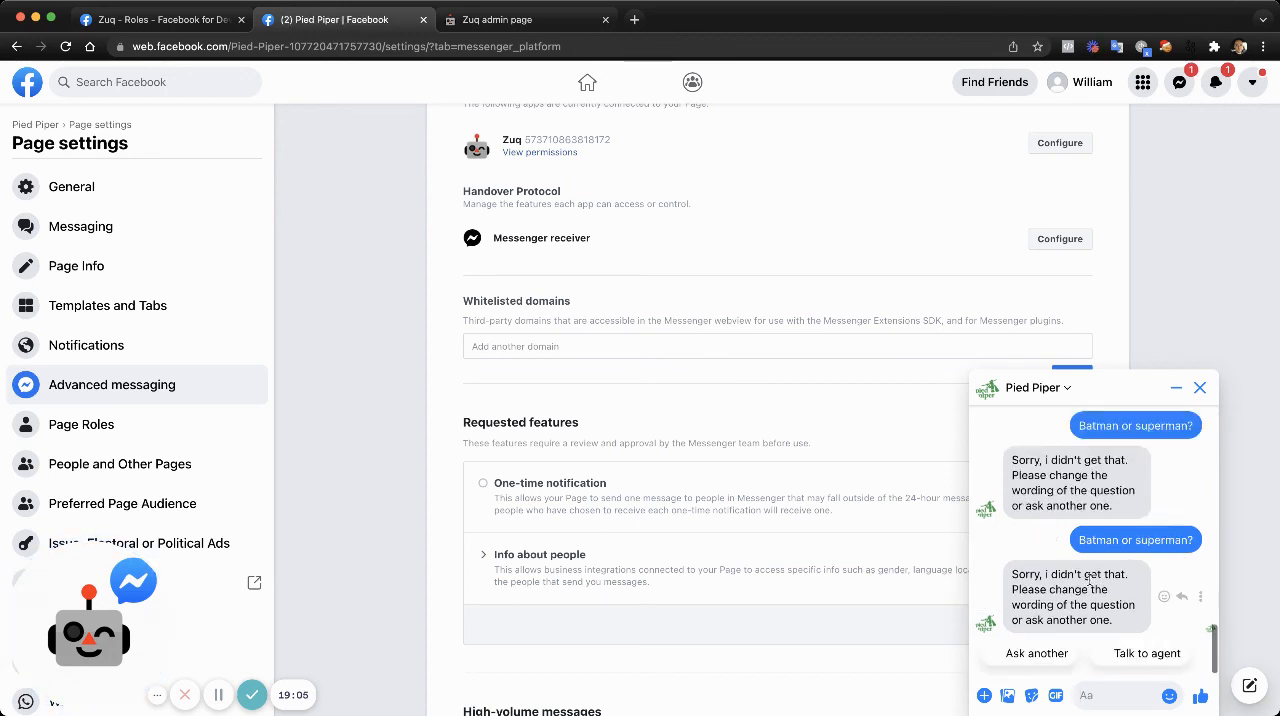
- Choose "Talk to agent" in the Pied Piper chat, and open the customer's conversation in Business Suite from the Page's message notification
left_click(1147, 655)
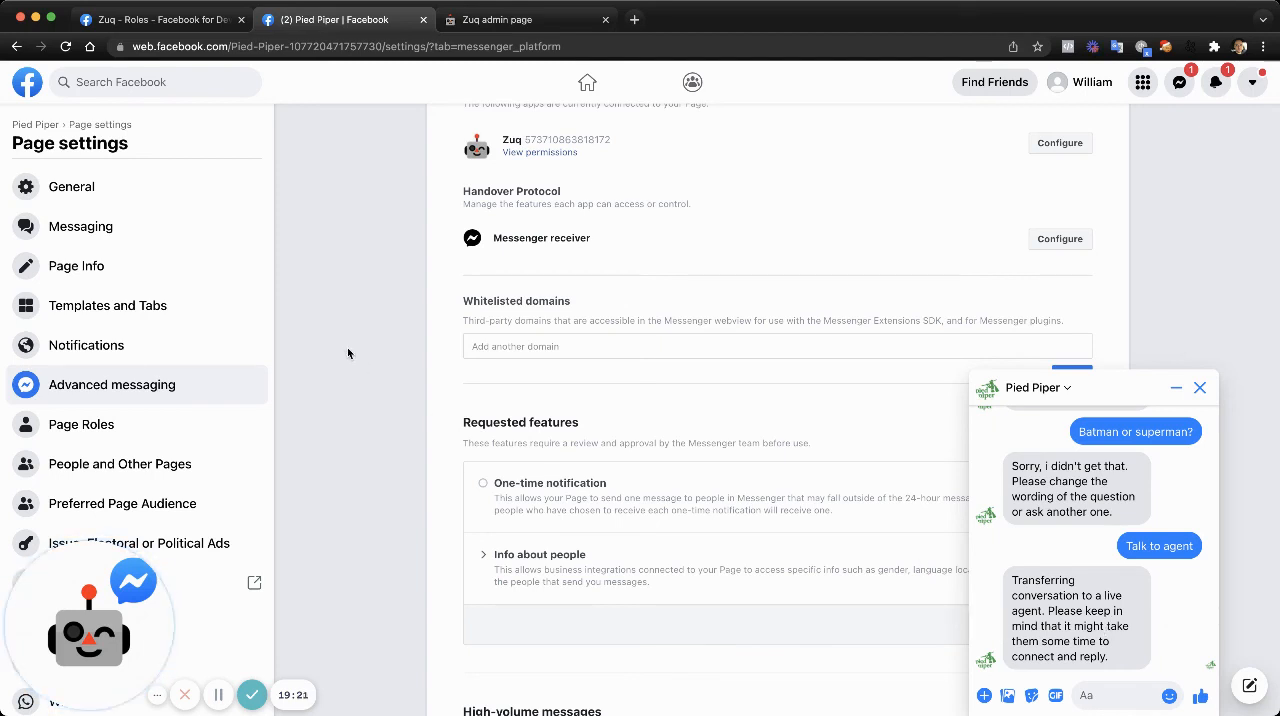
left_click(1218, 84)
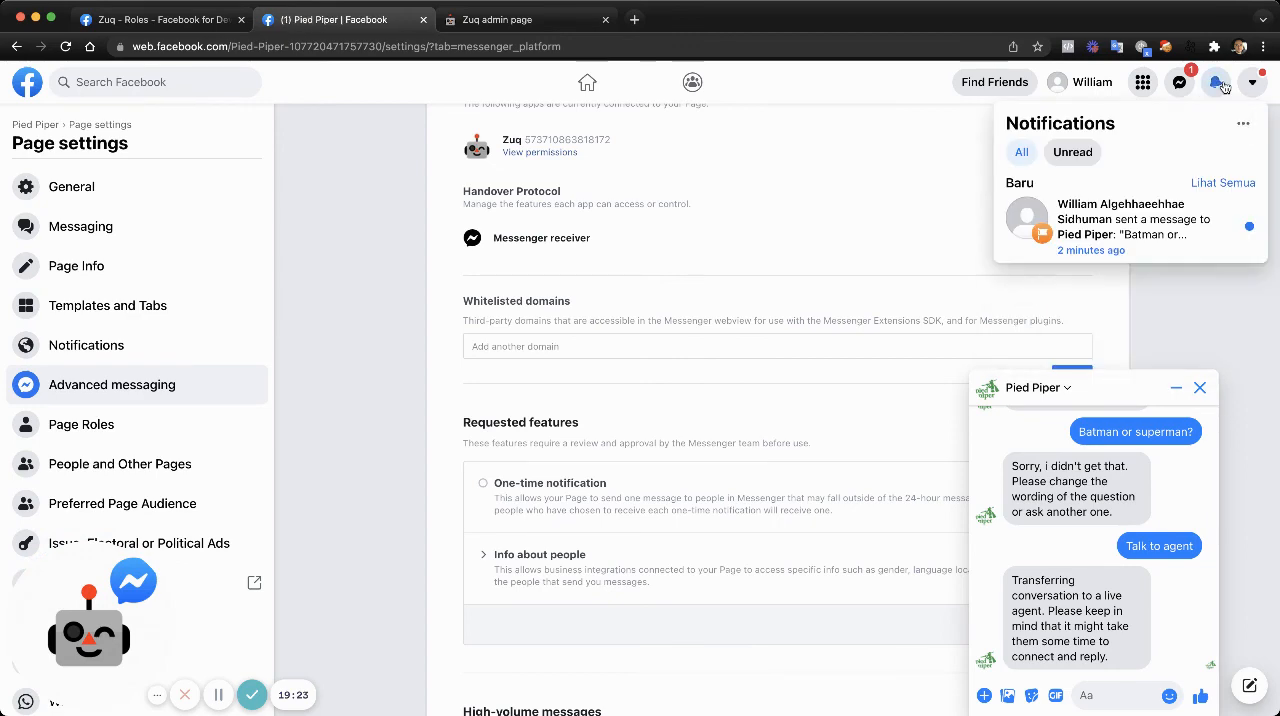
left_click(1135, 231)
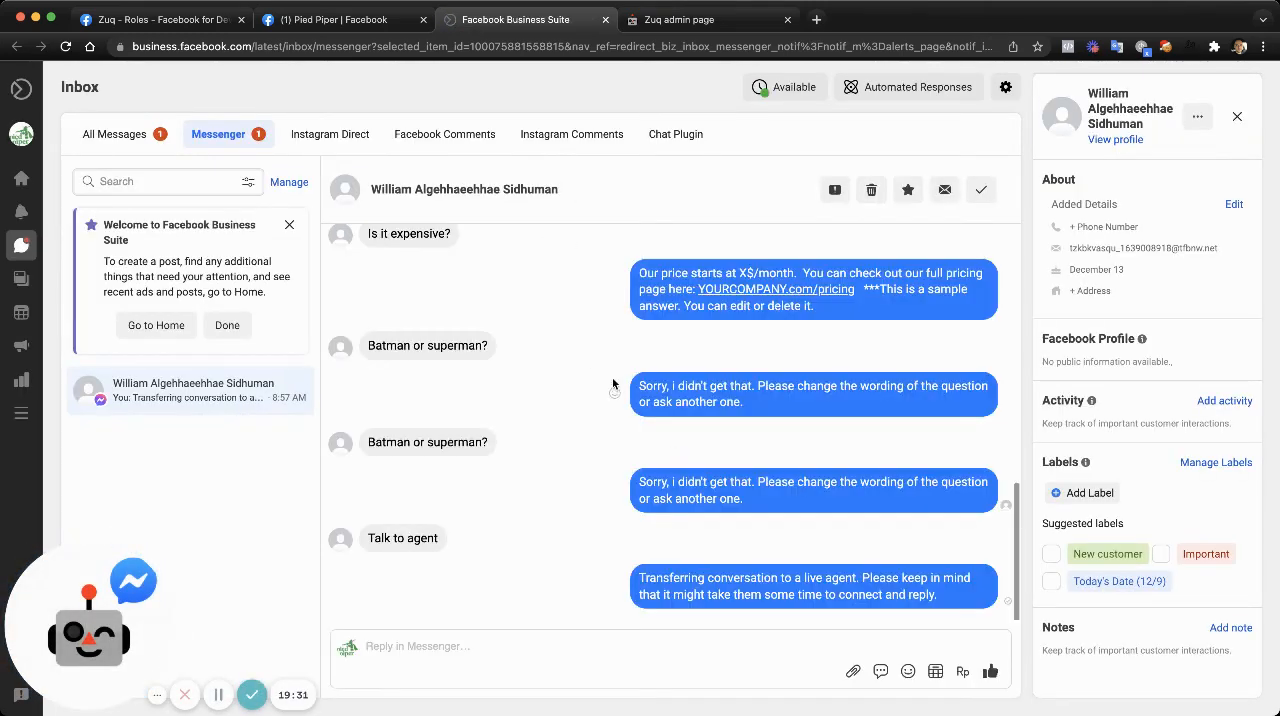
- Answer the customer's "Batman or superman?" question from the Business Suite inbox with "Superman, obviously"
left_click(780, 706)
left_click(773, 646)
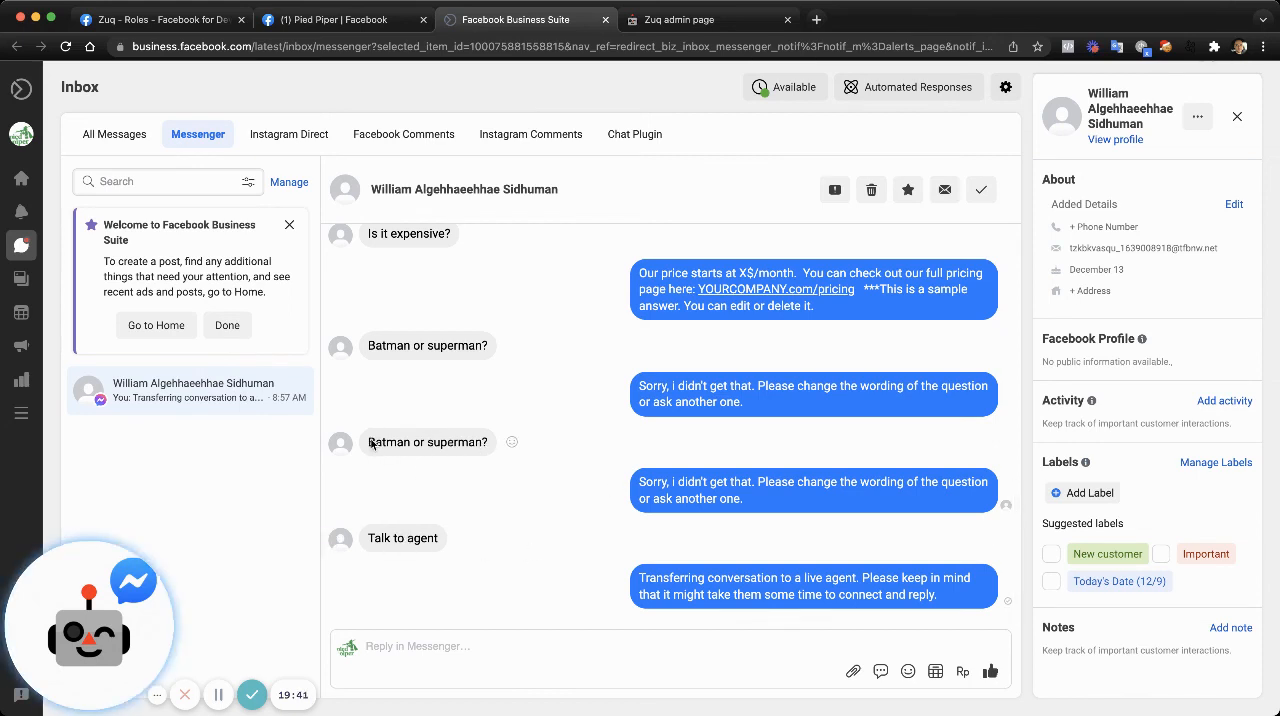
left_click_drag(371, 444, 488, 443)
left_click(492, 656)
type("Superman, ob")
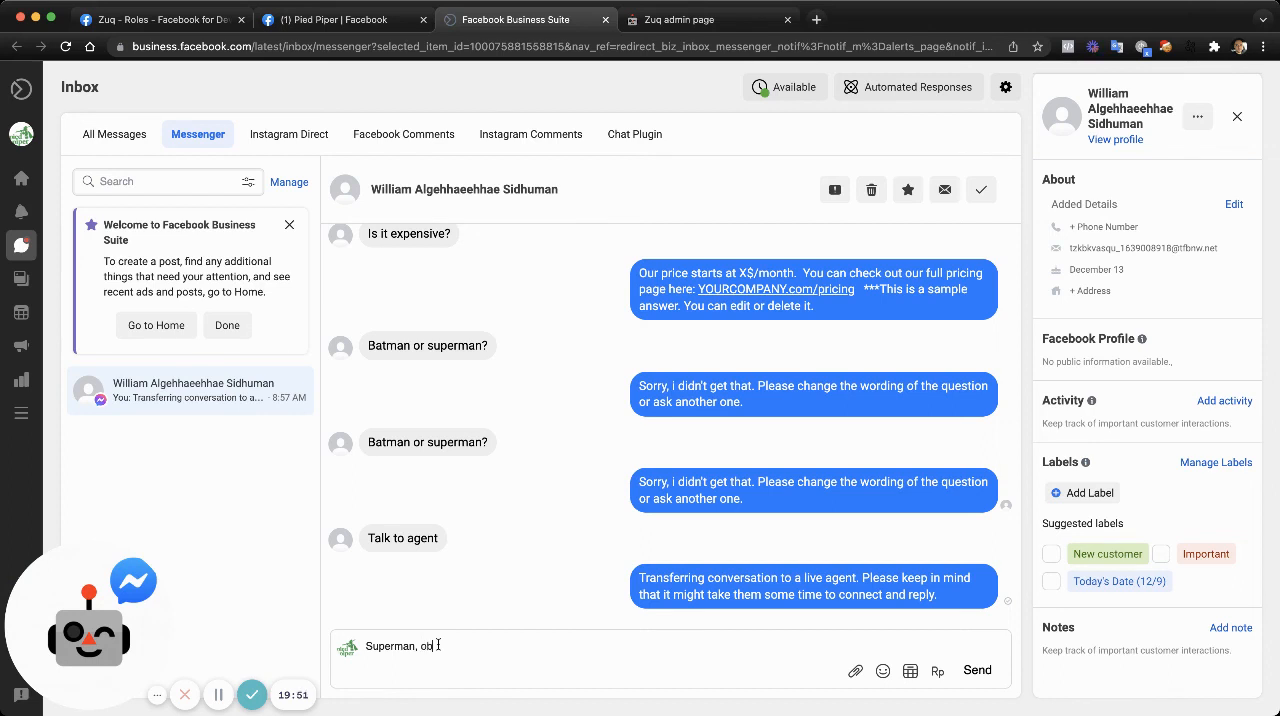
type("viously")
key("Return")
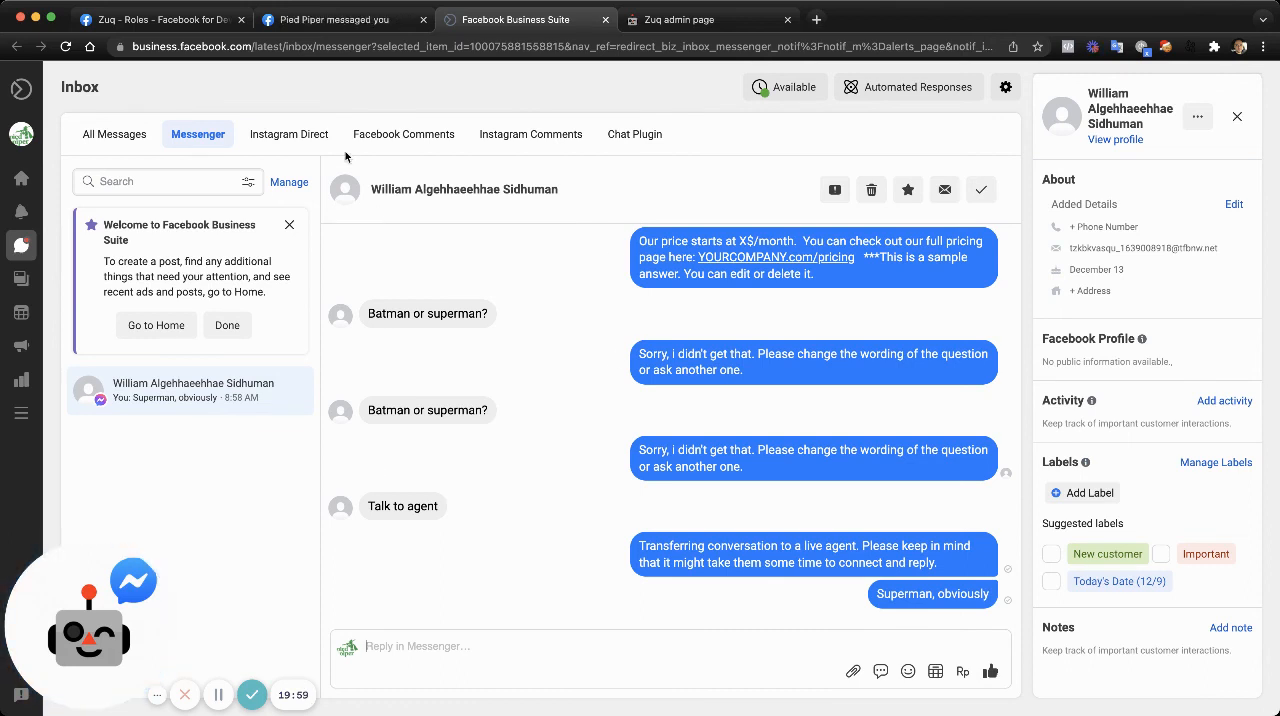
- Check the agent's reply in the Pied Piper chat on Facebook and answer it as the customer with "Ok, got it, thanks!"
left_click(310, 24)
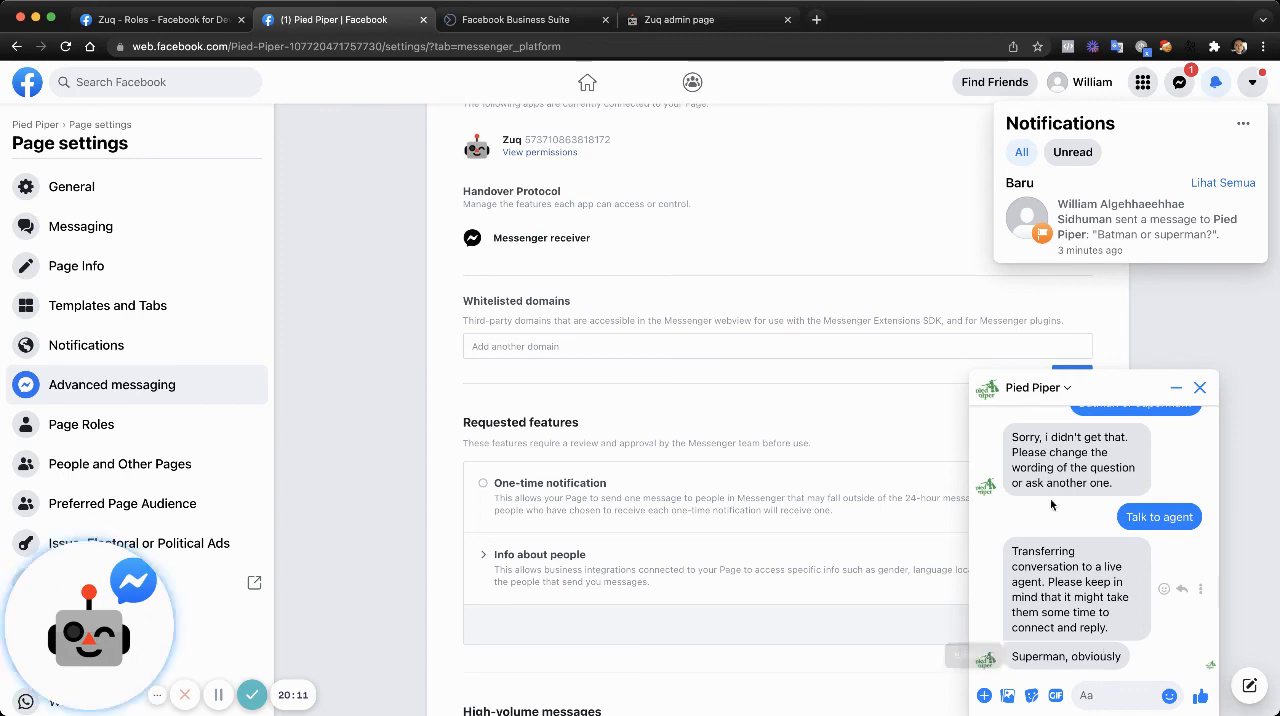
left_click(520, 22)
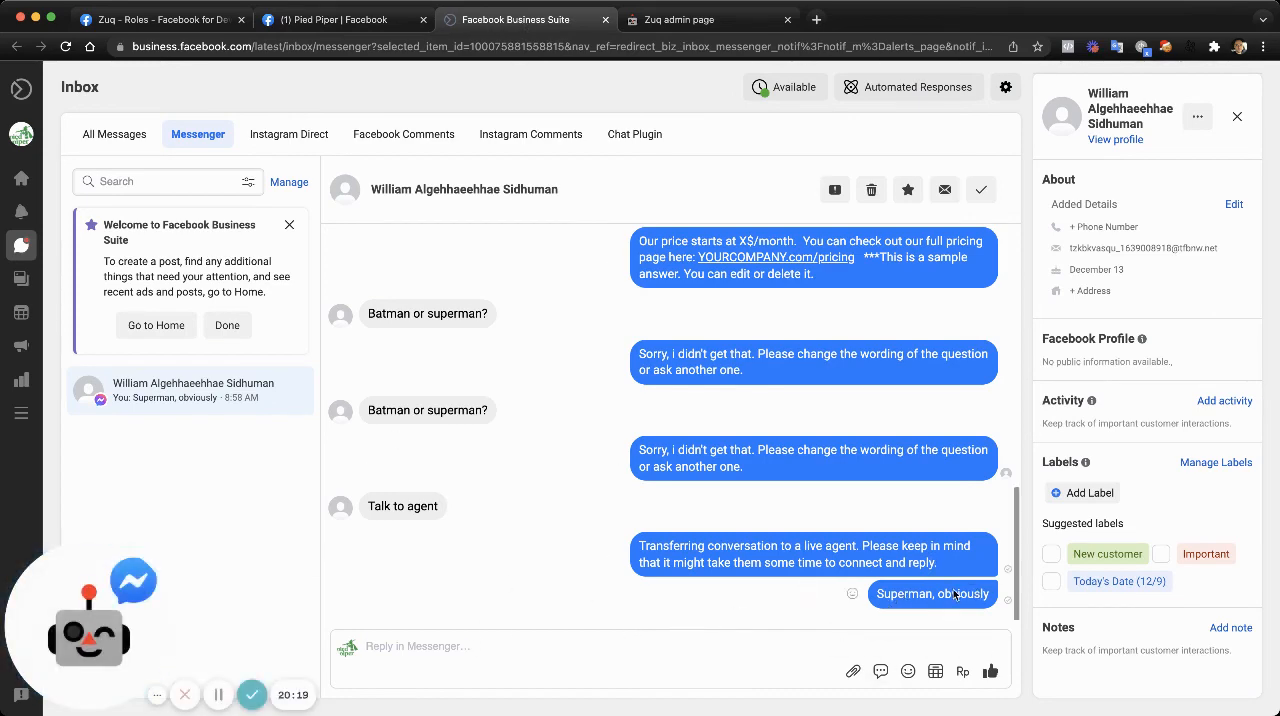
left_click(343, 20)
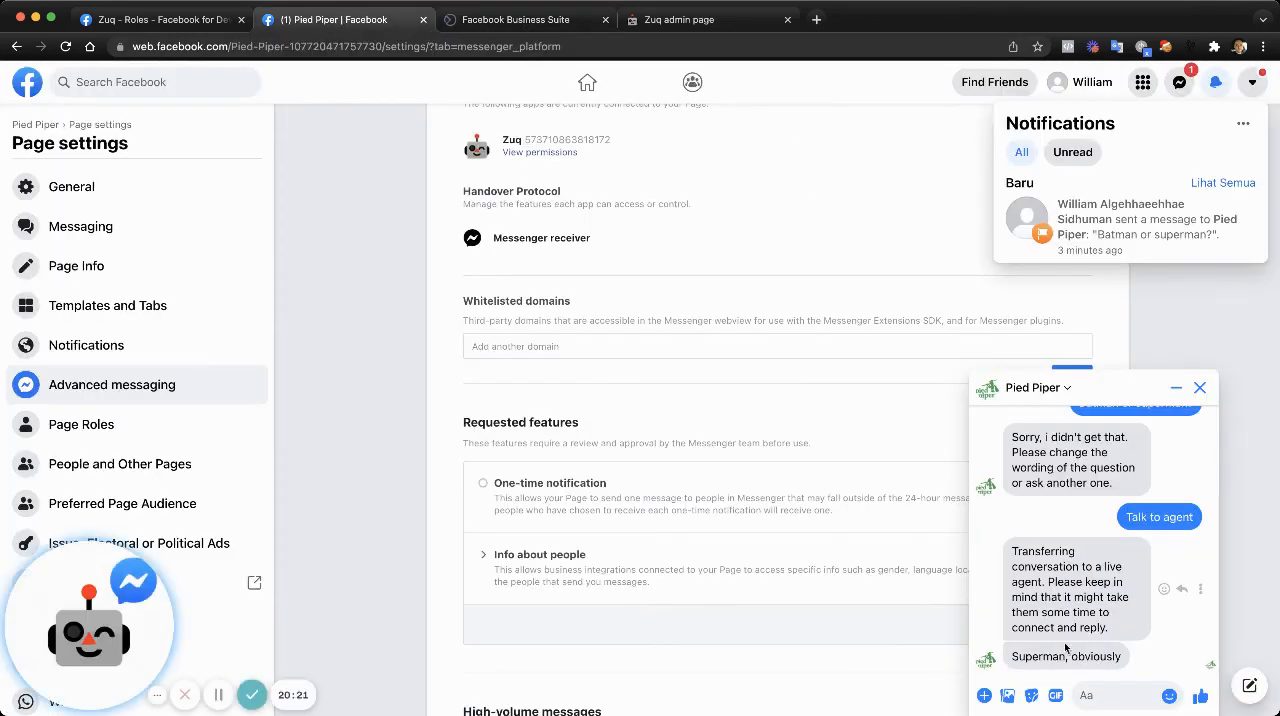
left_click(1098, 695)
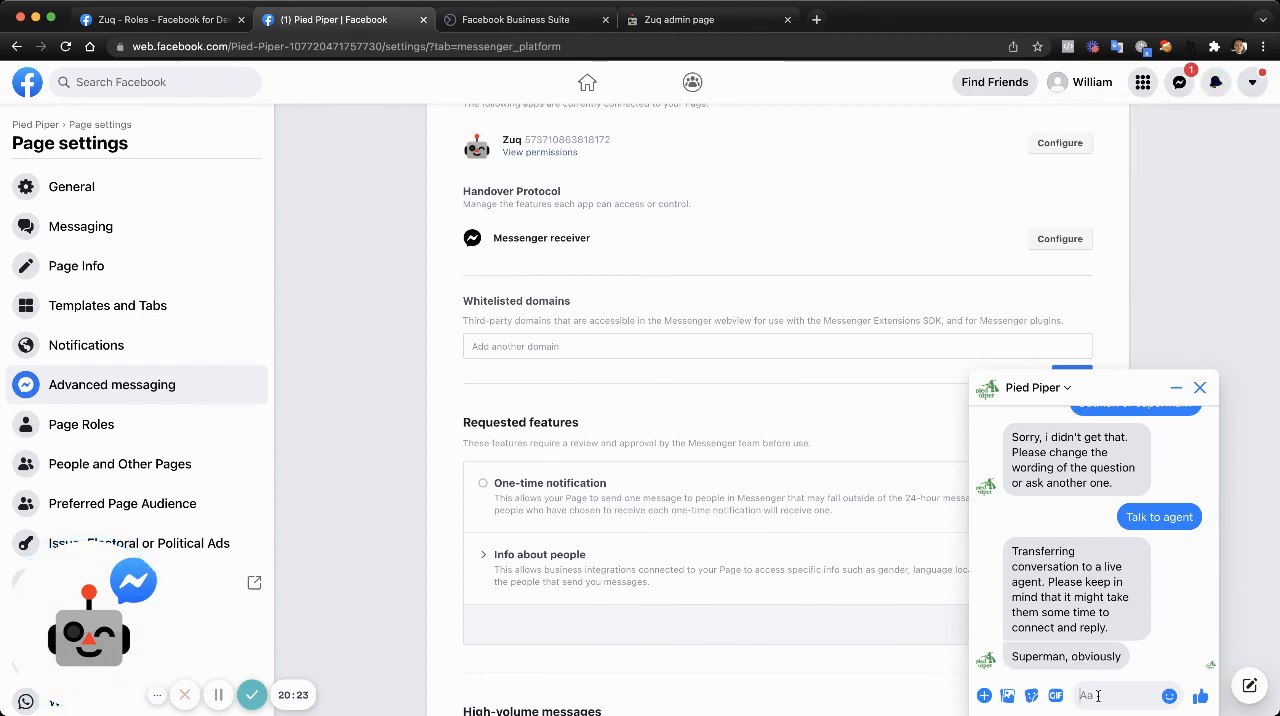
type("Ok, got")
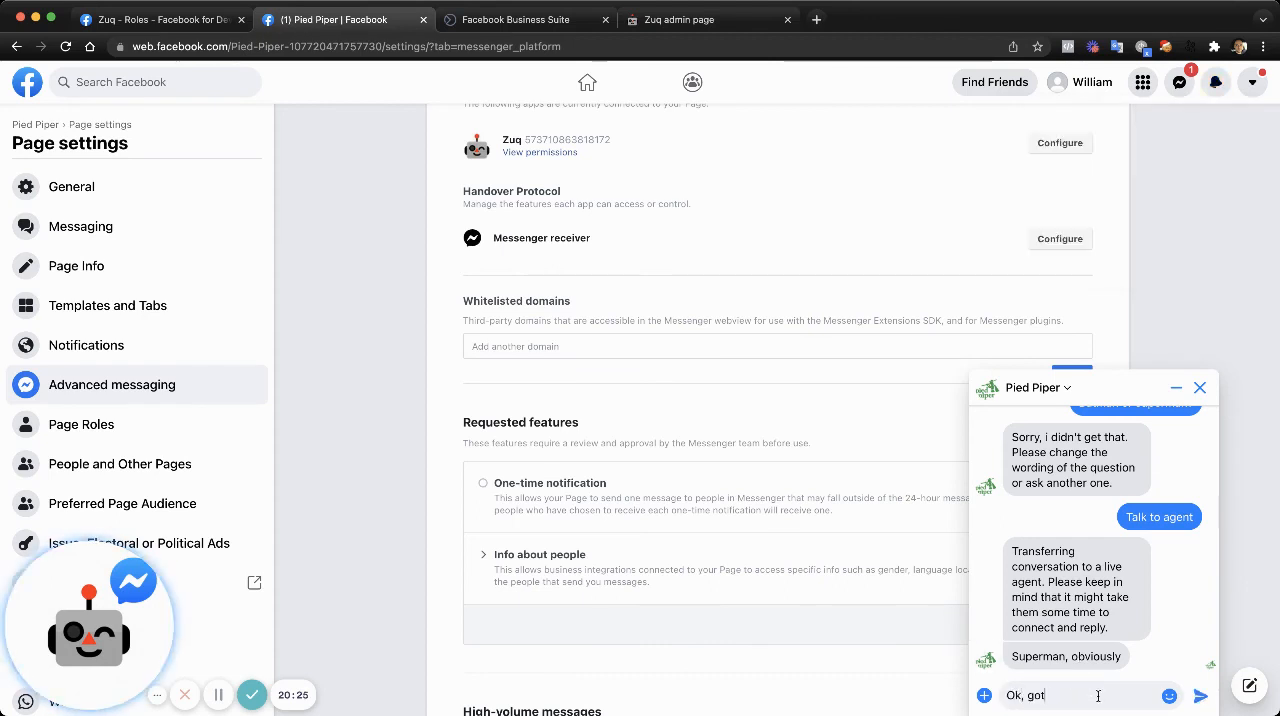
type(" it, th")
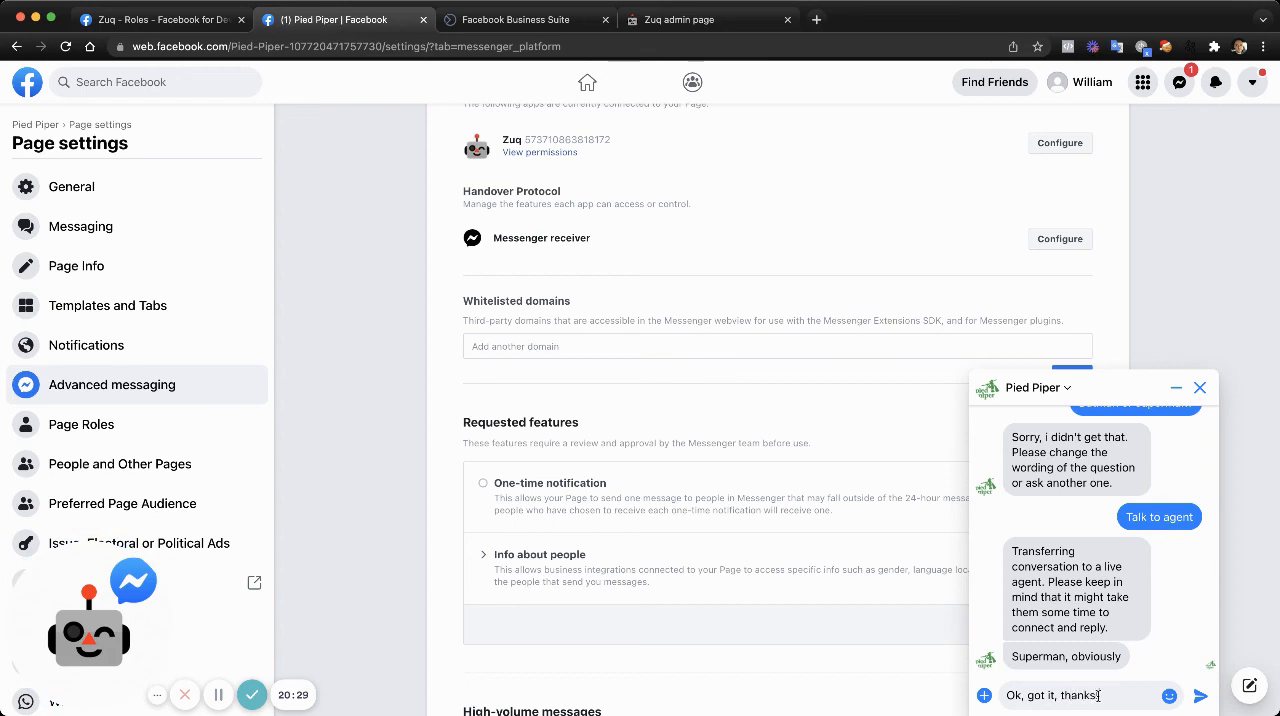
type("anks!")
key("Return")
- Return to the Business Suite inbox and reply "No problem" to the customer's thank-you message
left_click(522, 20)
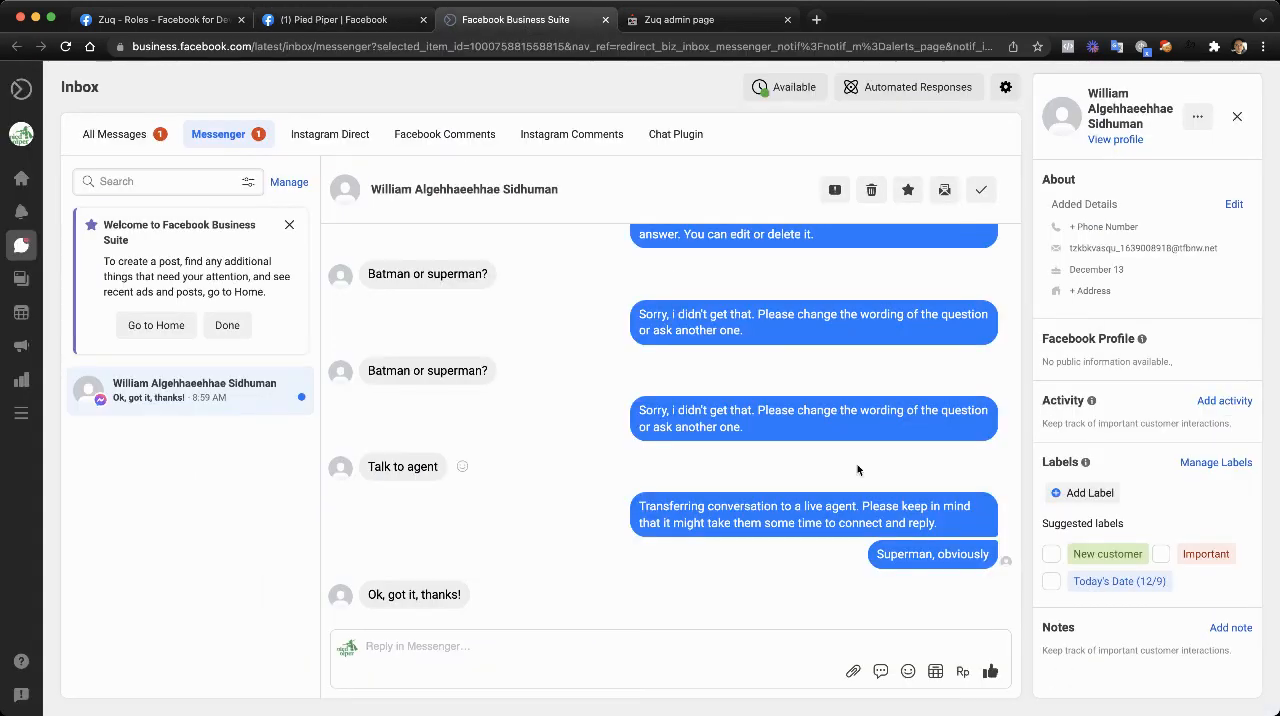
left_click(492, 641)
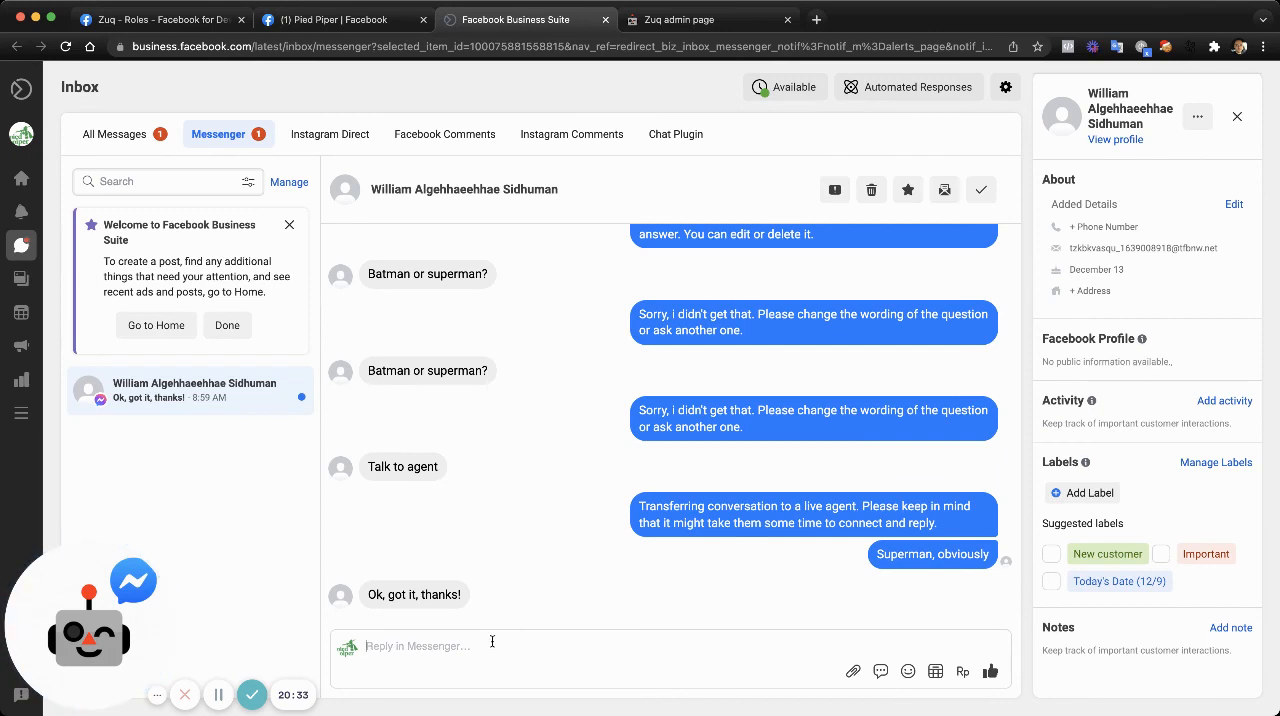
type("No problem")
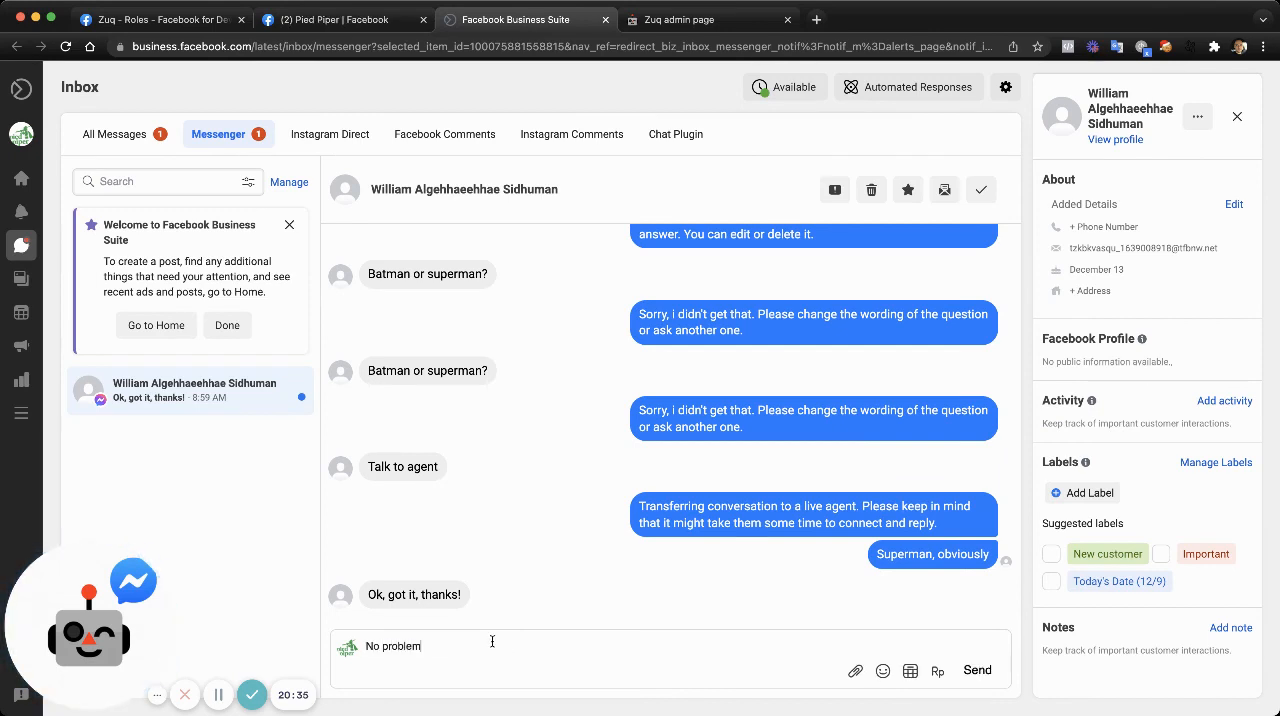
key("Return")
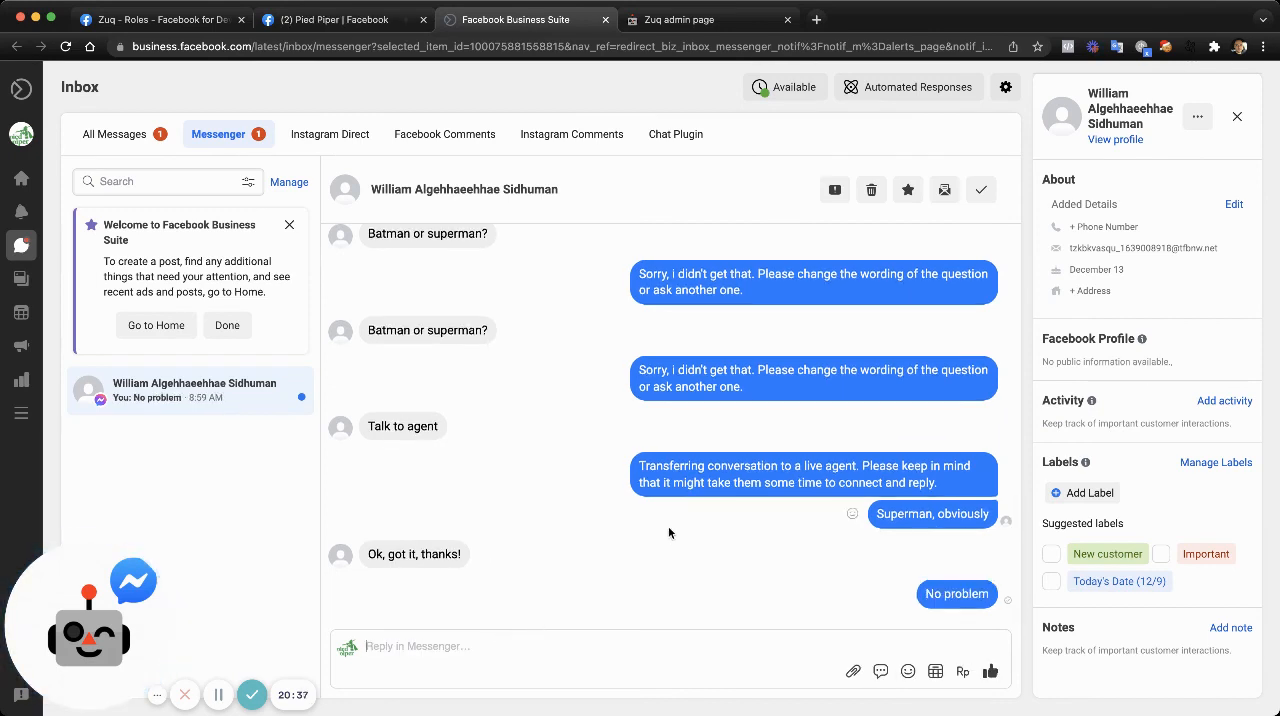
- Archive the customer's conversation in the inbox, look over the inbox filter options, and return to the Pied Piper chat on Facebook
mouse_move(281, 390)
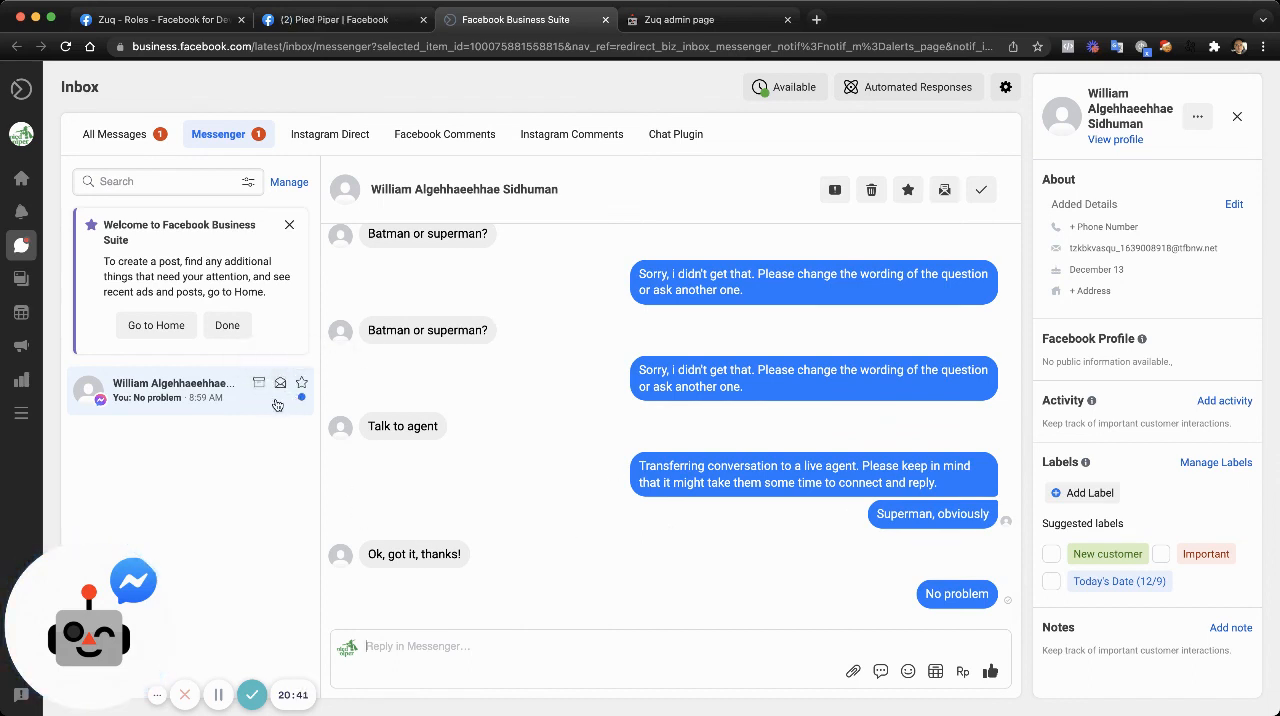
left_click(982, 196)
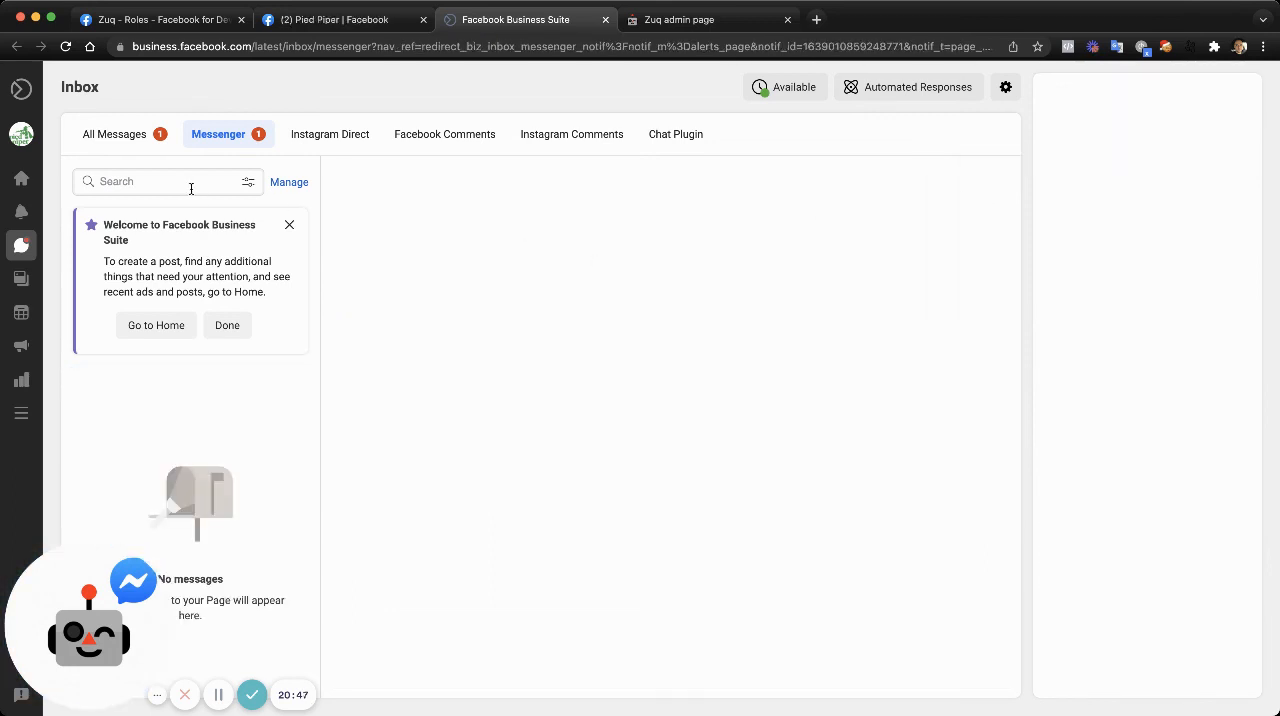
left_click(246, 184)
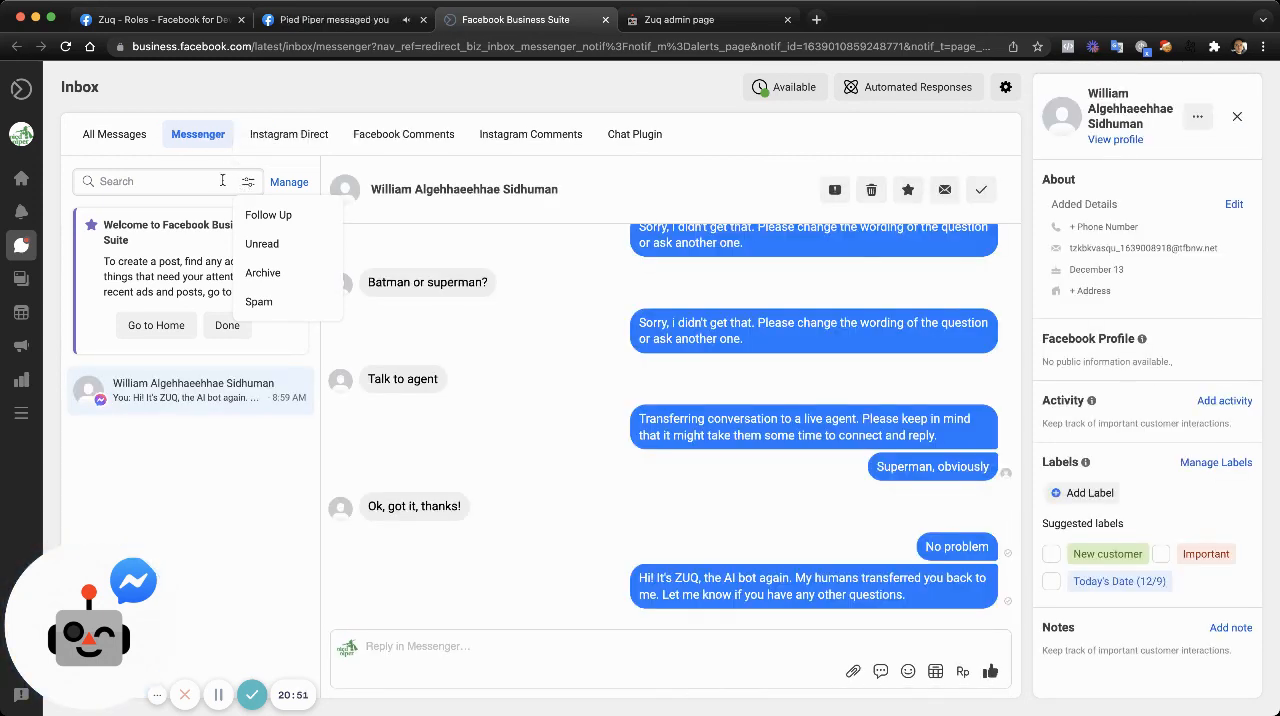
left_click(598, 393)
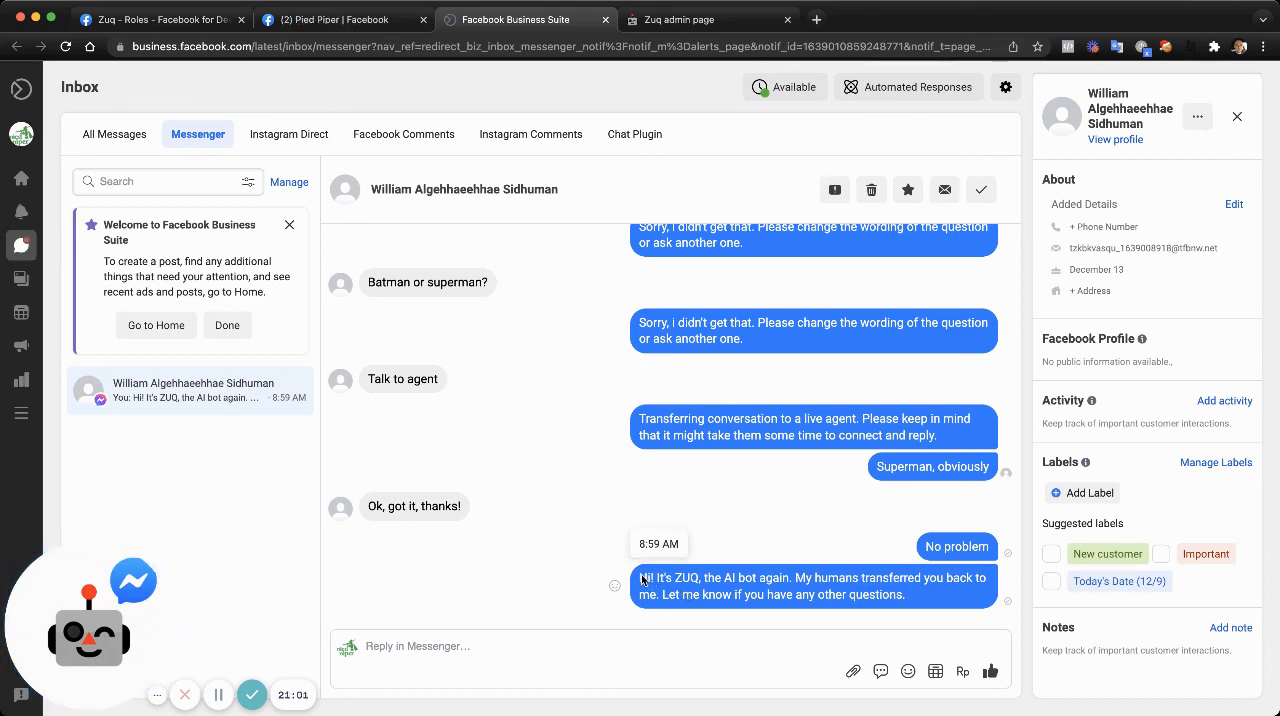
left_click(326, 28)
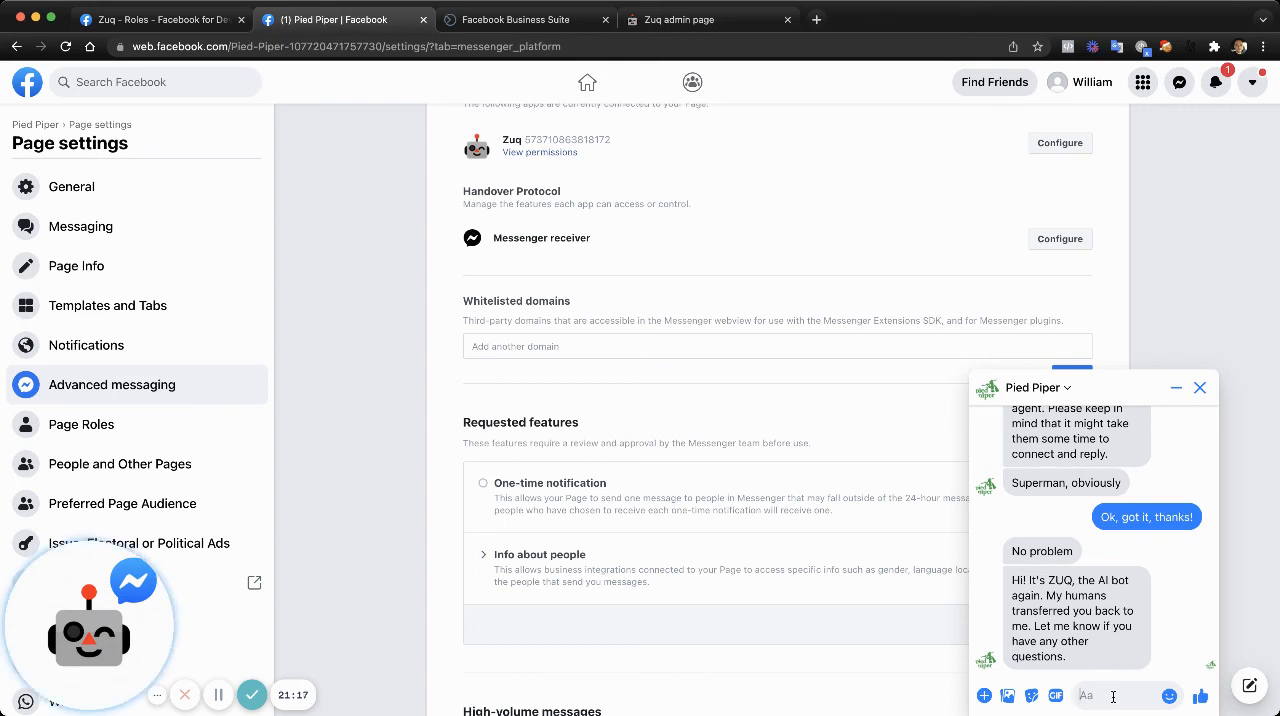
- Ask the bot "So what's the price again?" as the customer in the Pied Piper chat
type("So what's the price again?")
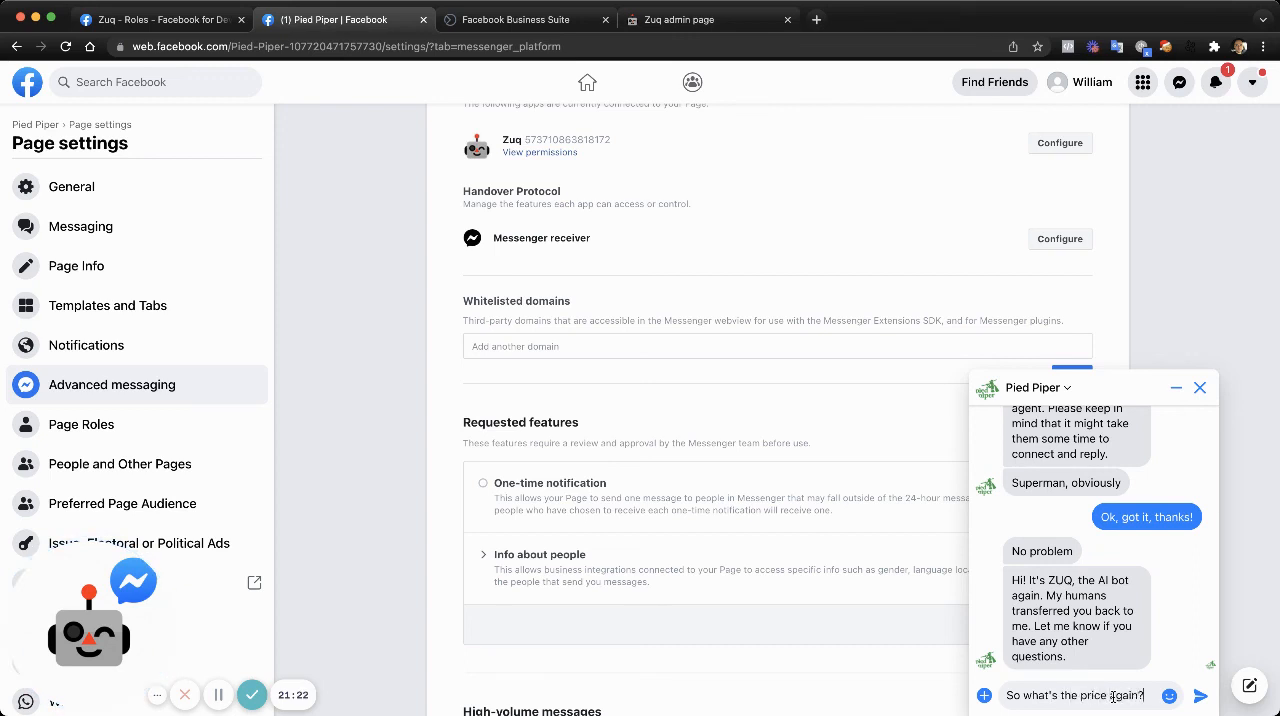
key("Return")
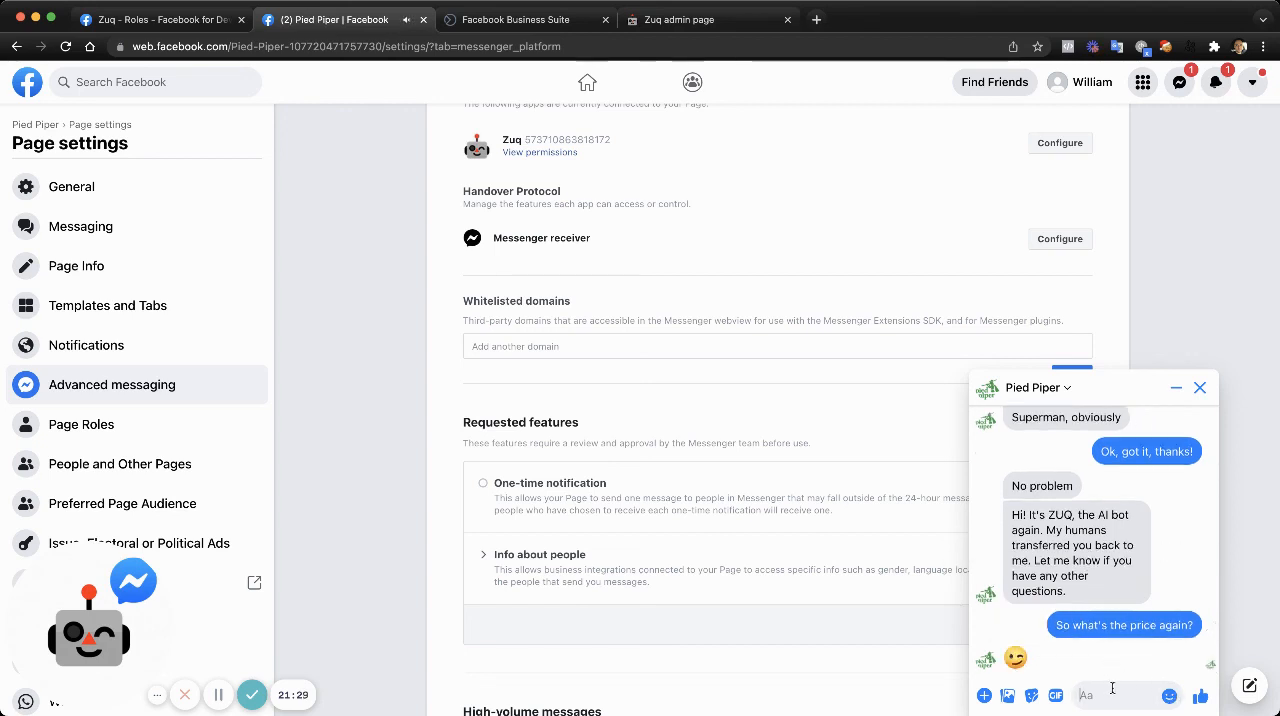
- In the Zuq admin's Bot Gym, change the answer to "So what's the price again?" to the sample pricing answer starting "Our price starts at X$/month"
left_click(680, 19)
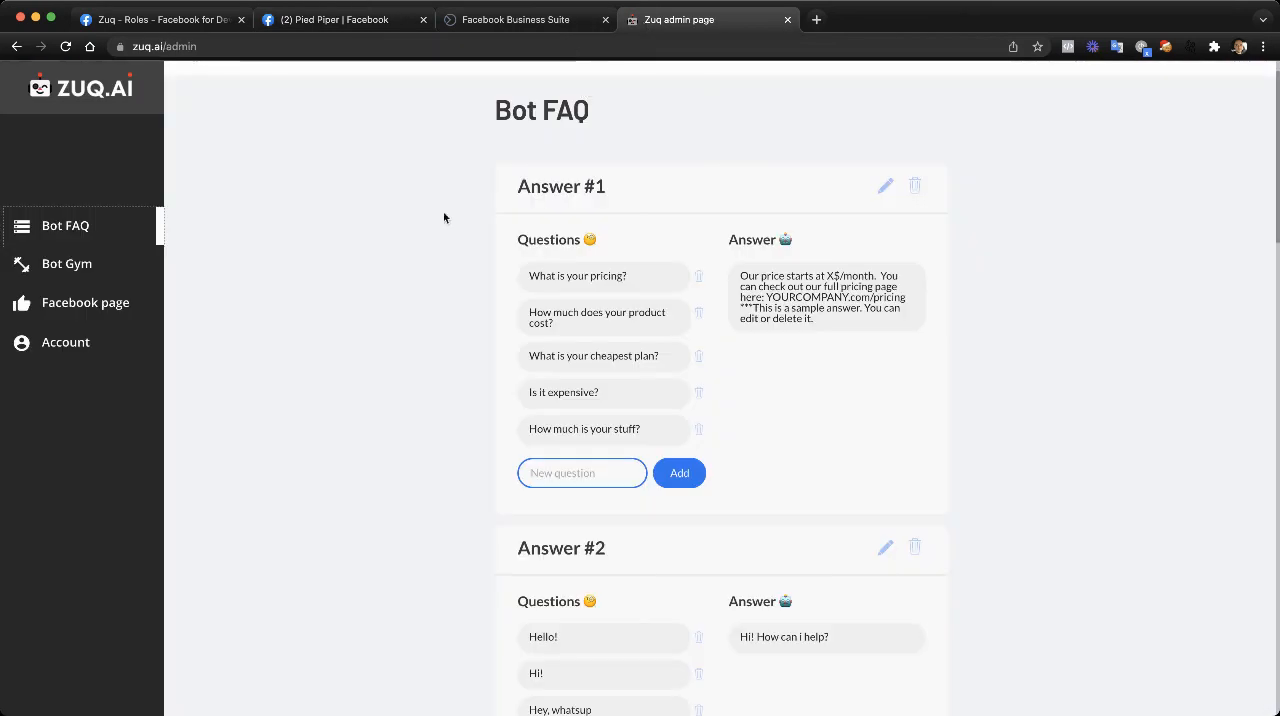
left_click(103, 272)
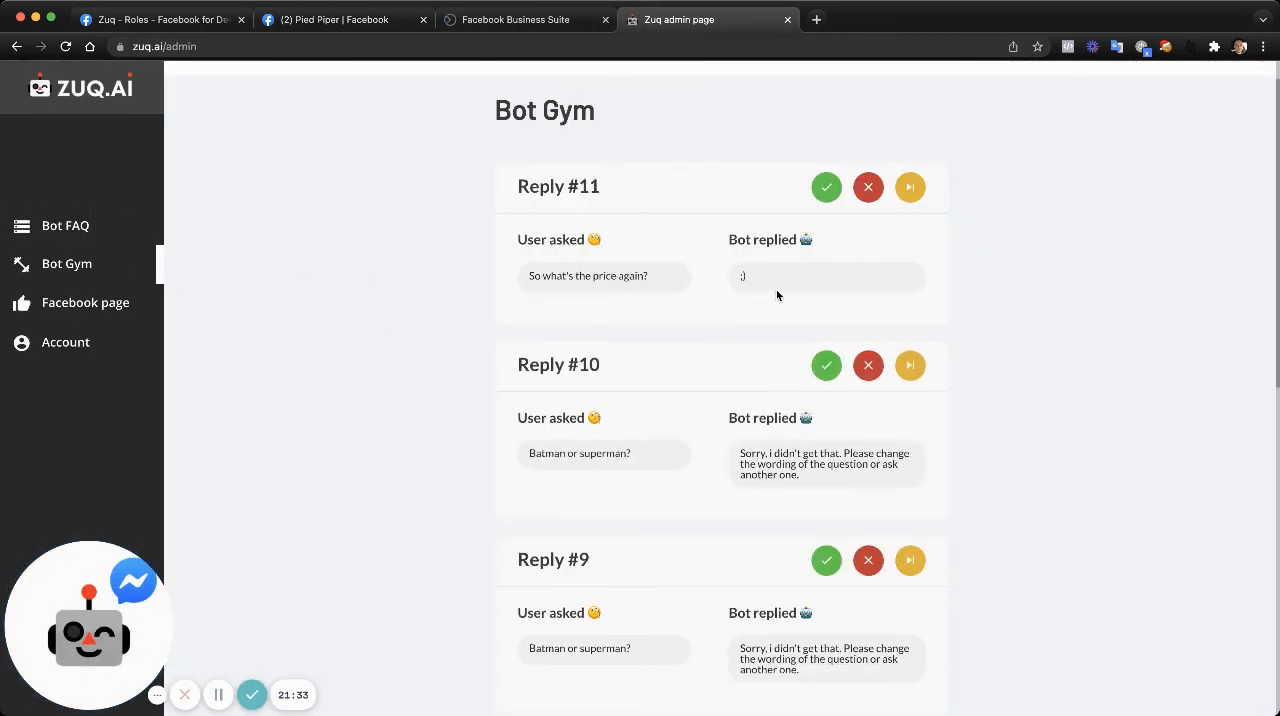
left_click(866, 195)
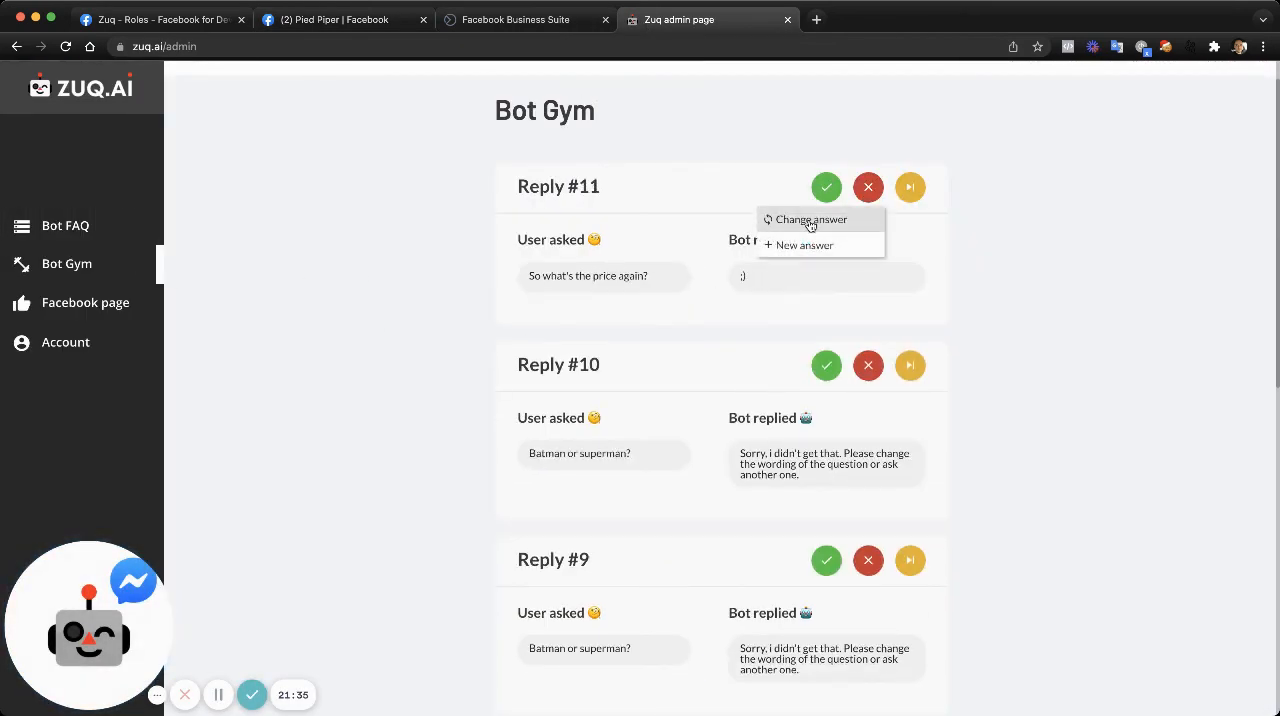
left_click(810, 220)
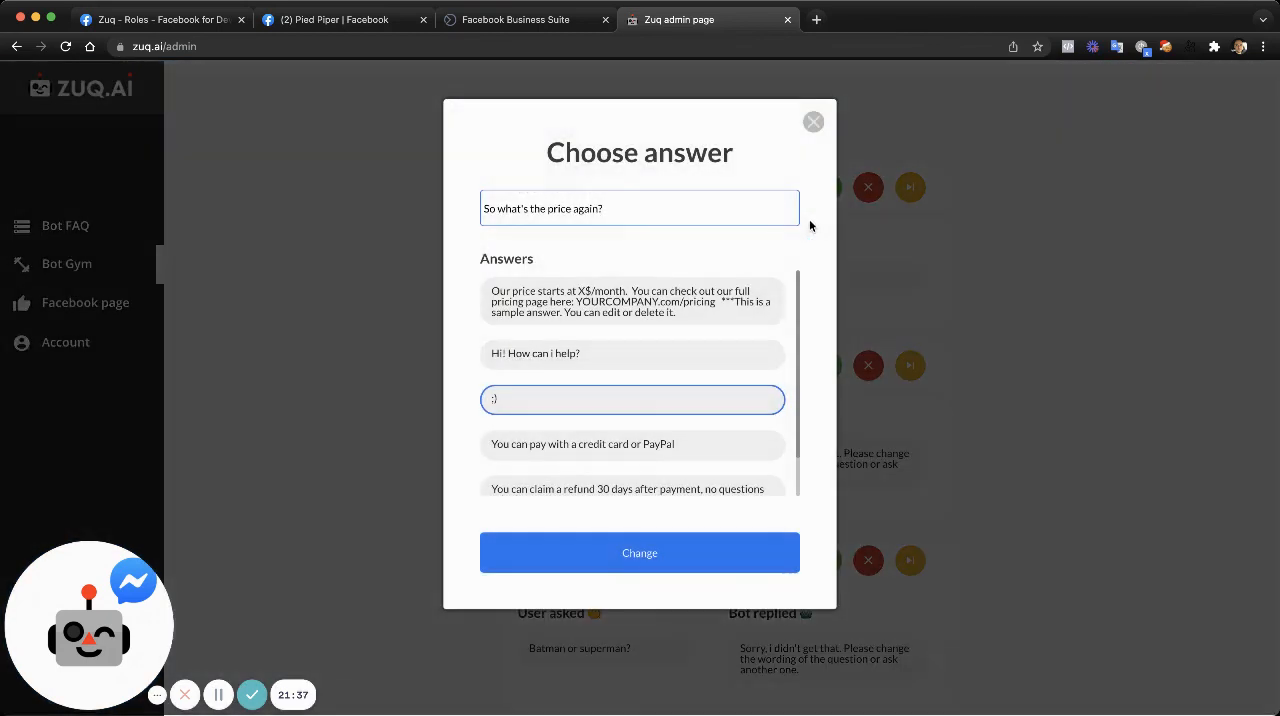
left_click(645, 316)
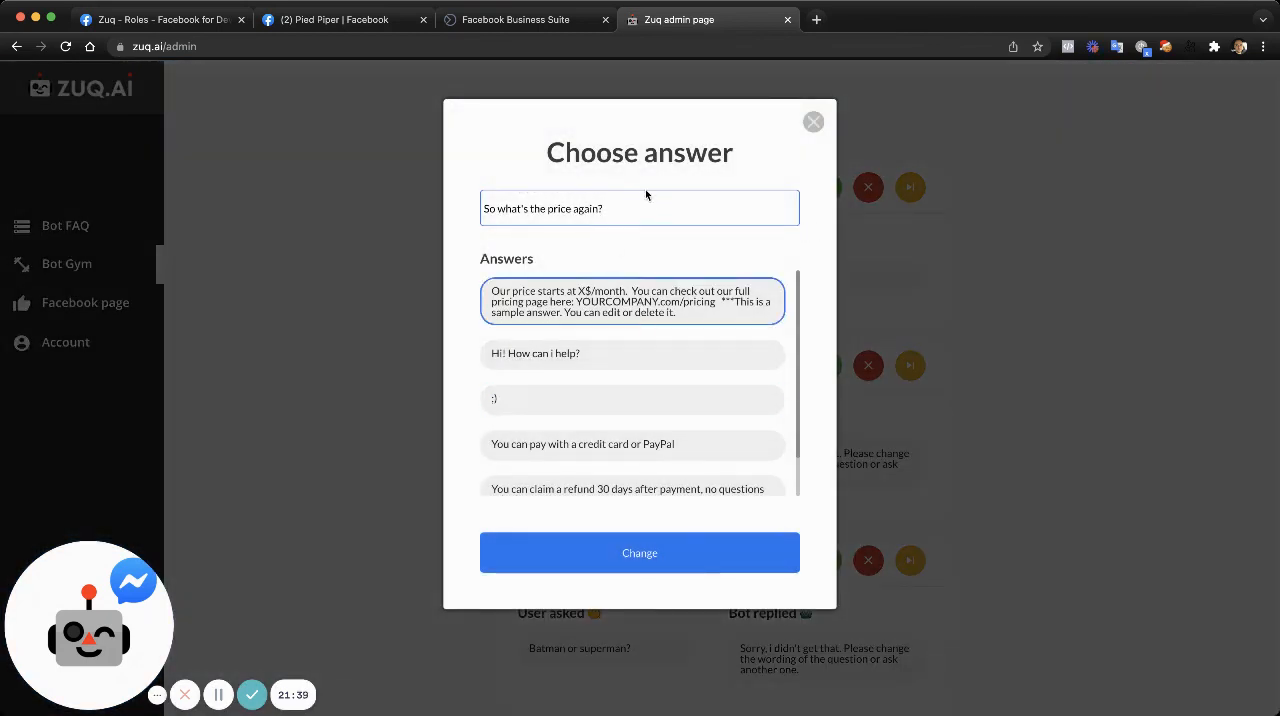
left_click(650, 556)
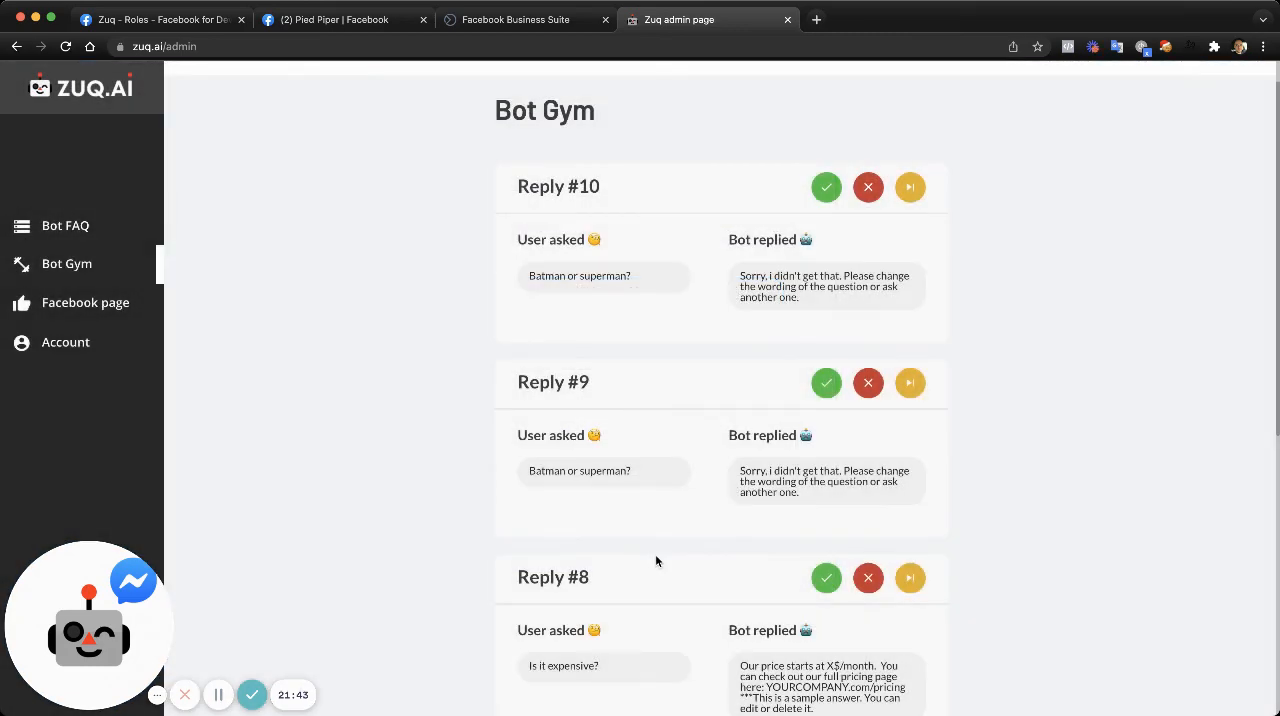
- Review the customer's conversation in the Business Suite inbox and in the Pied Piper chat on Facebook
left_click(489, 20)
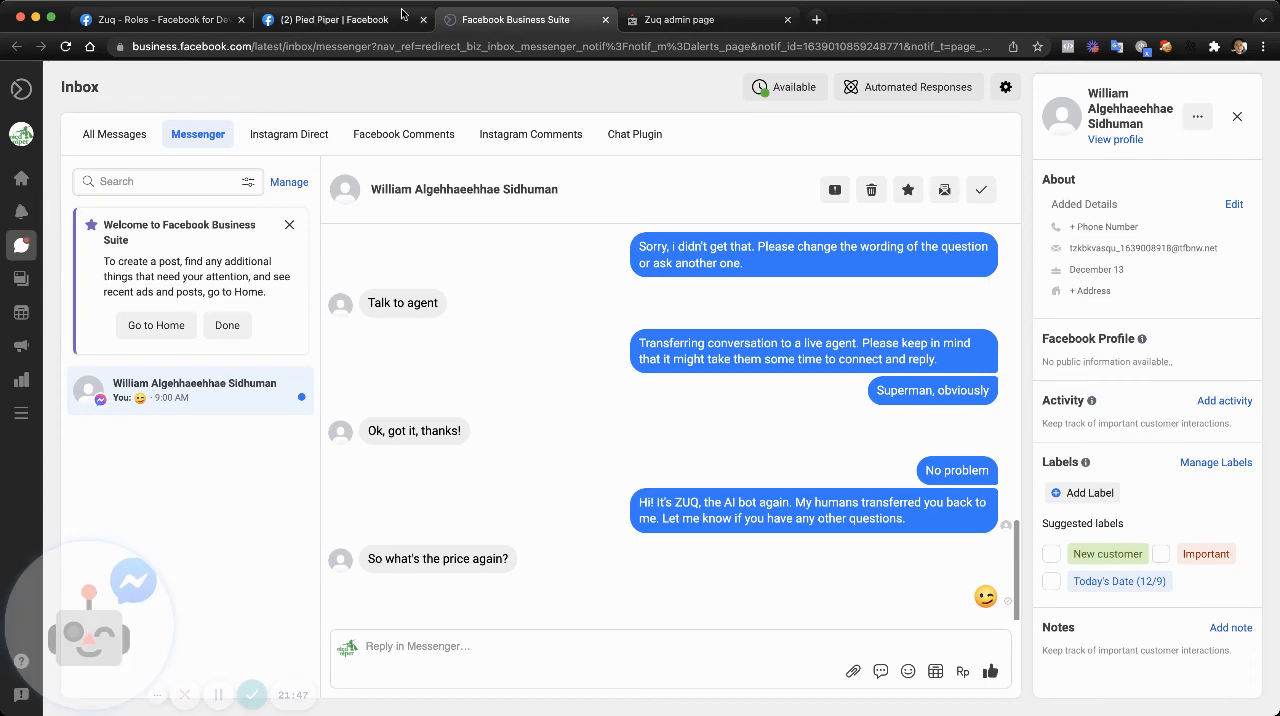
left_click(352, 18)
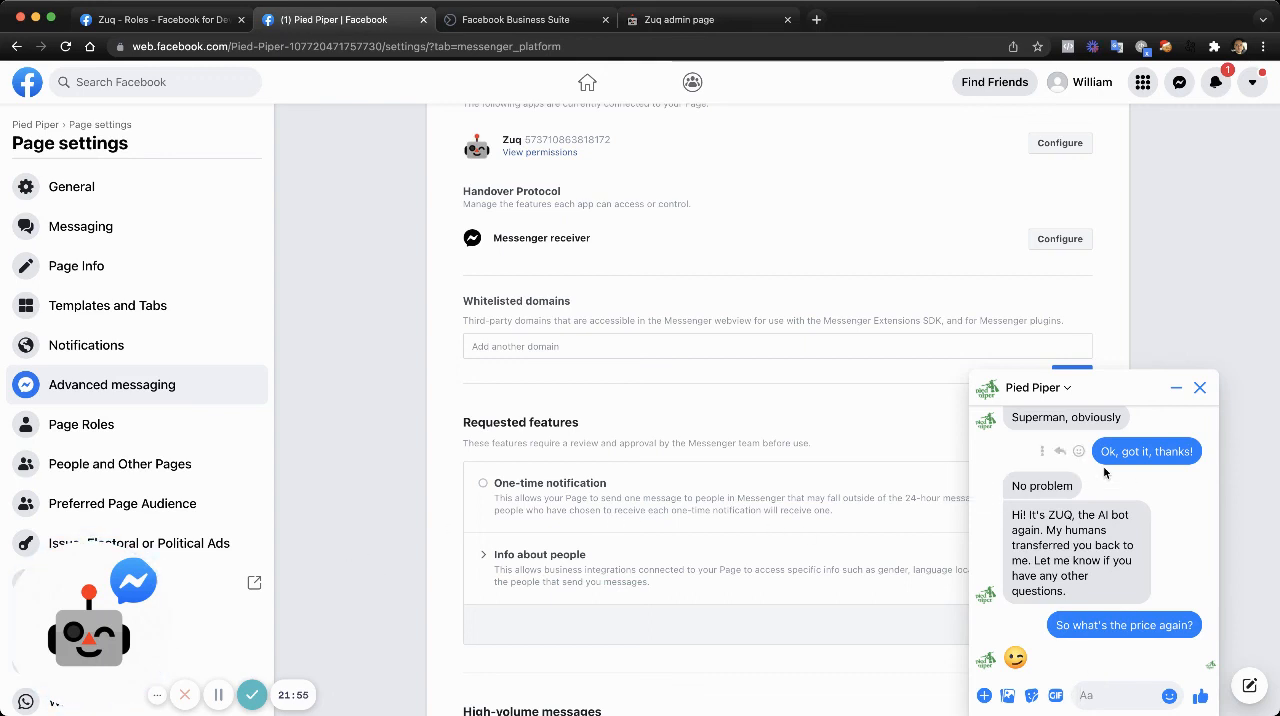
- Return to the Zuq admin page and review the connected Facebook page's settings and the account's plan details
left_click(680, 19)
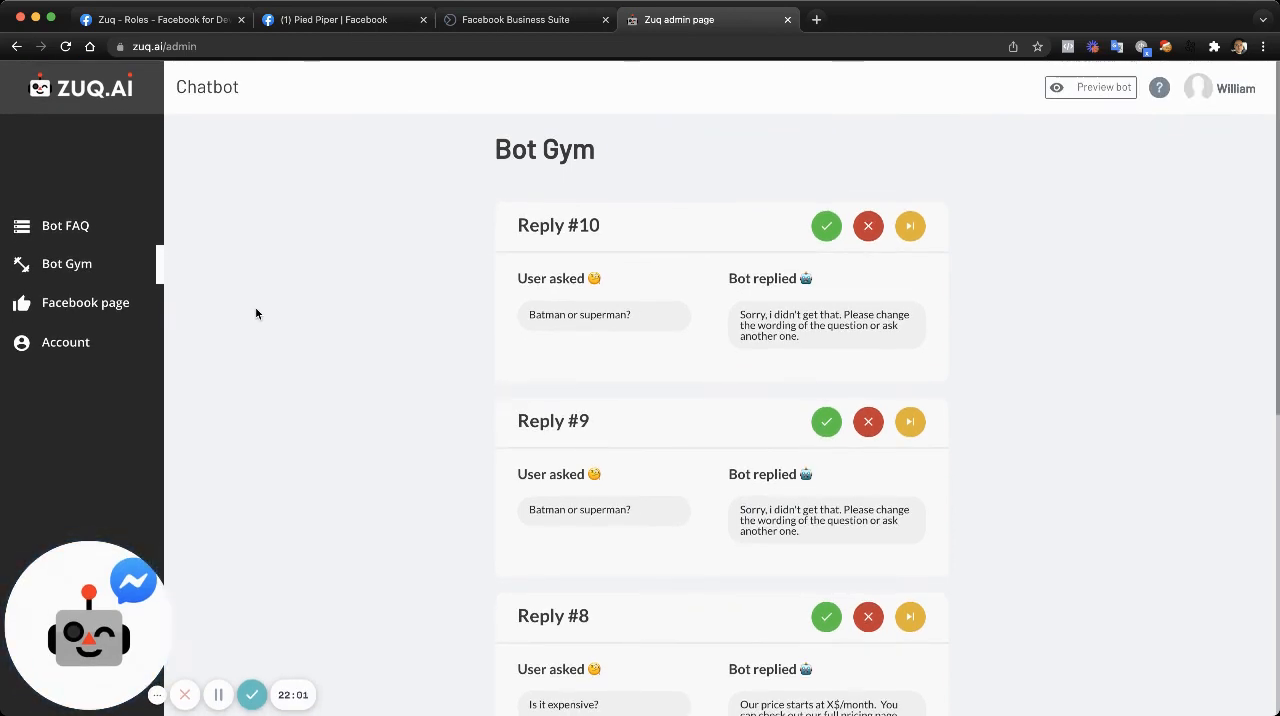
left_click(101, 306)
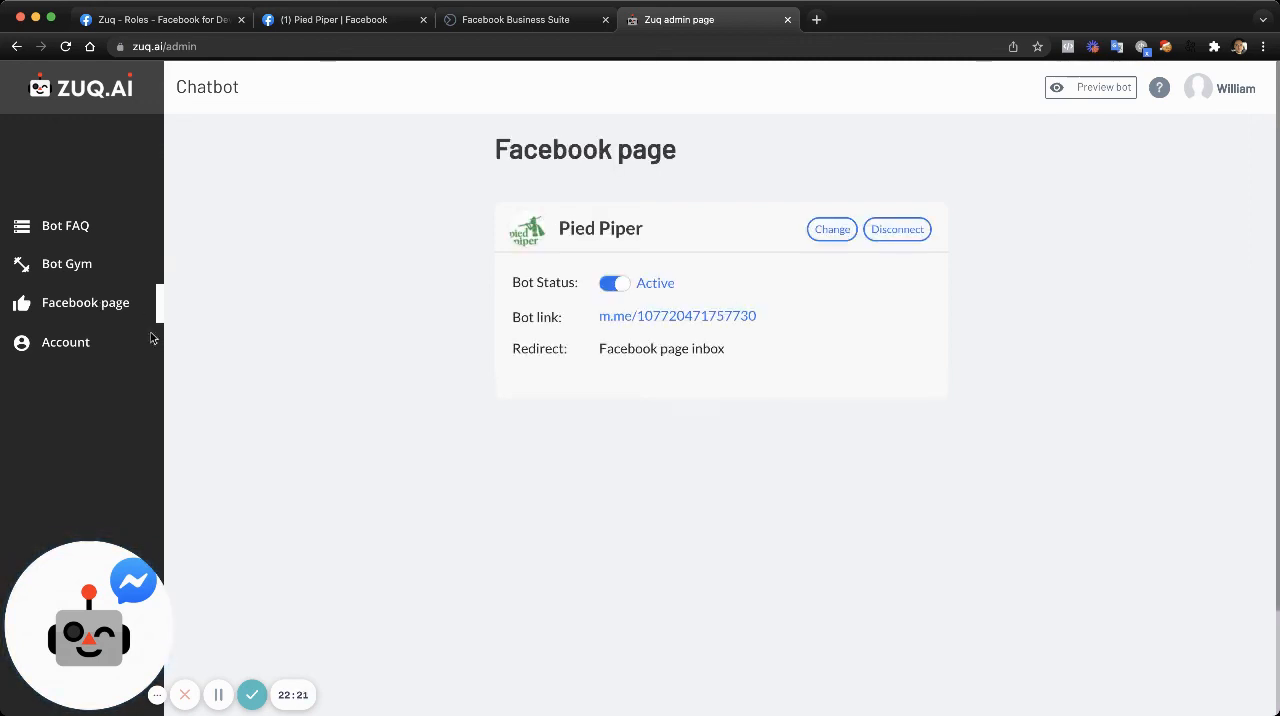
left_click(55, 344)
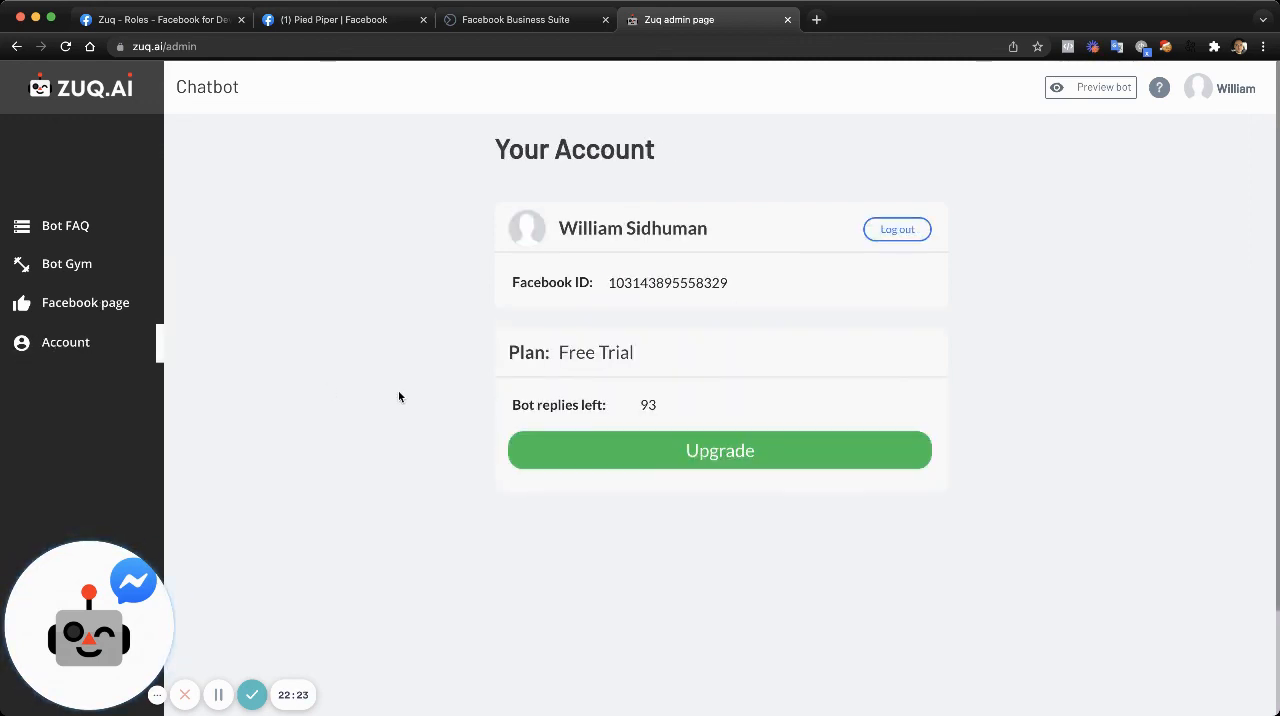